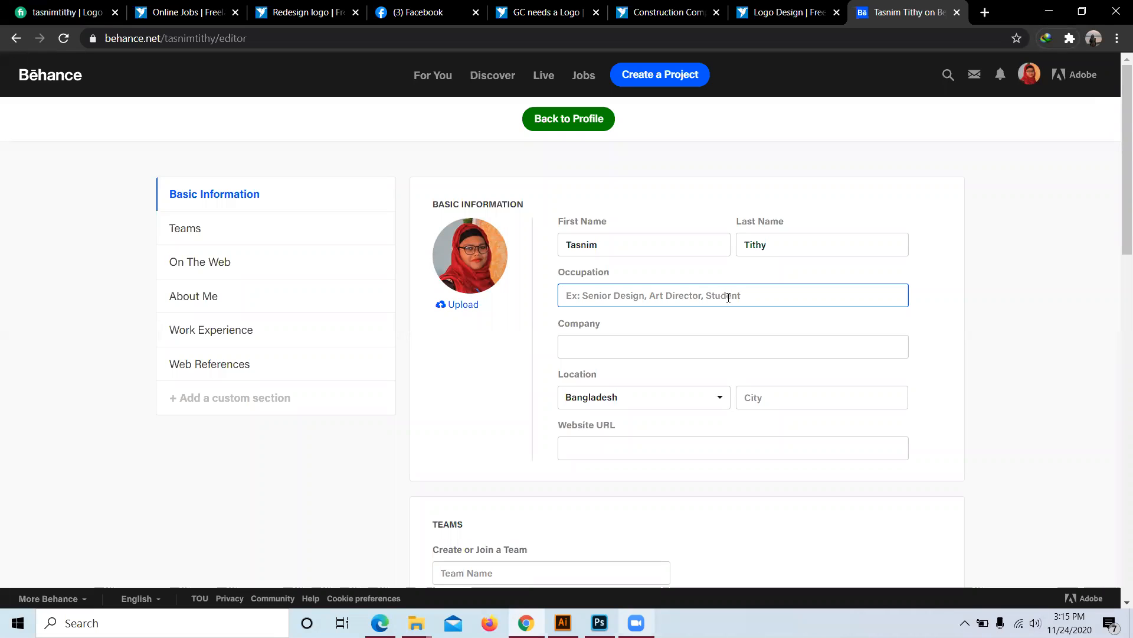
Step: Enter occupation Free Lancer and company Skills Life It, and choose Dinajpur as the city
{"action": "type", "text": "Free Lancer"}
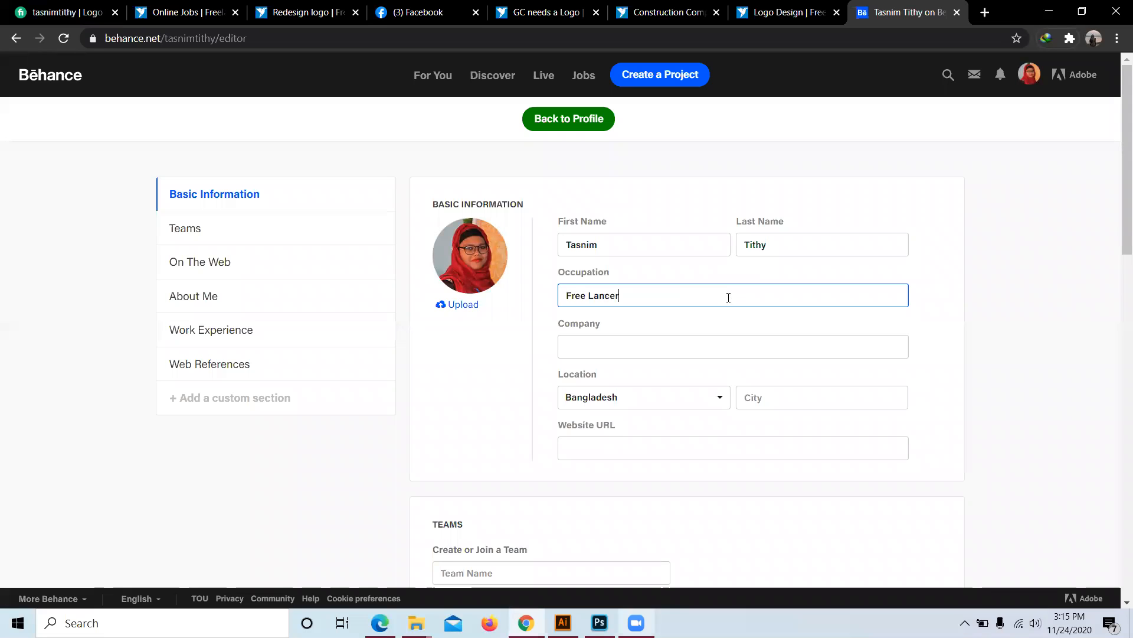
{"action": "left_click", "coordinate": [594, 347]}
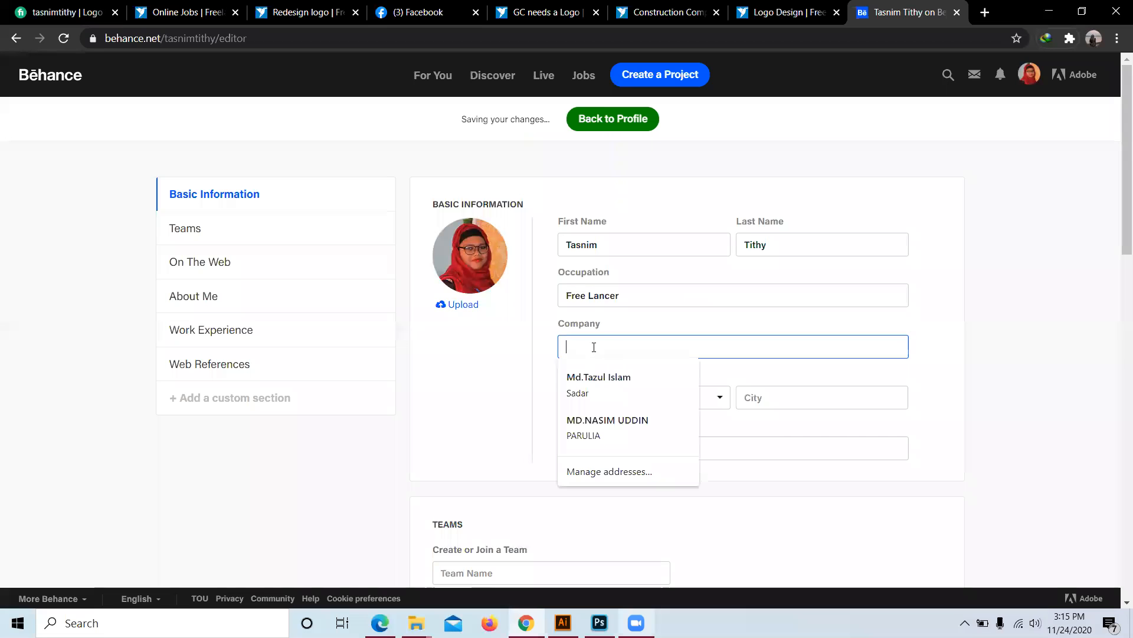
{"action": "type", "text": "Skills Li"}
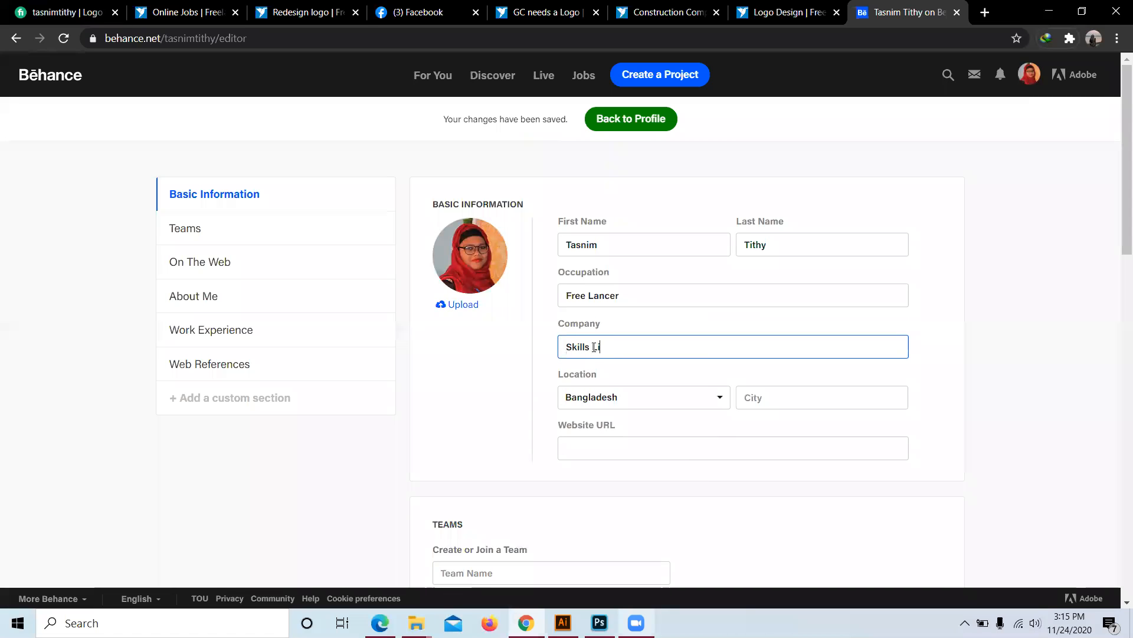
{"action": "type", "text": "fe It"}
{"action": "left_click", "coordinate": [794, 397]}
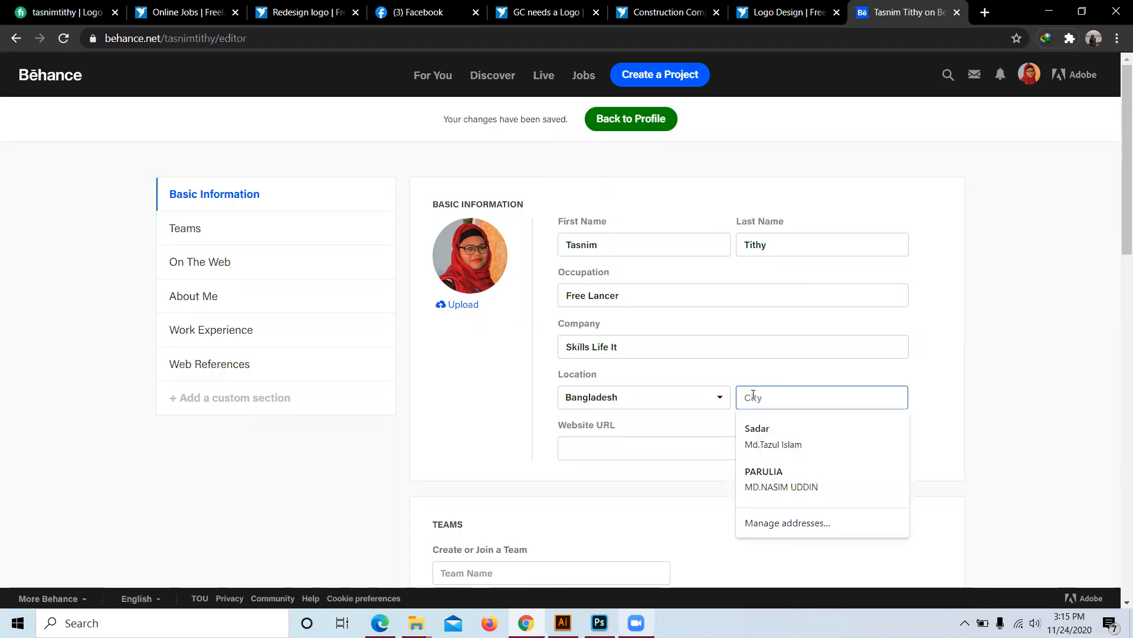
{"action": "type", "text": "Dh"}
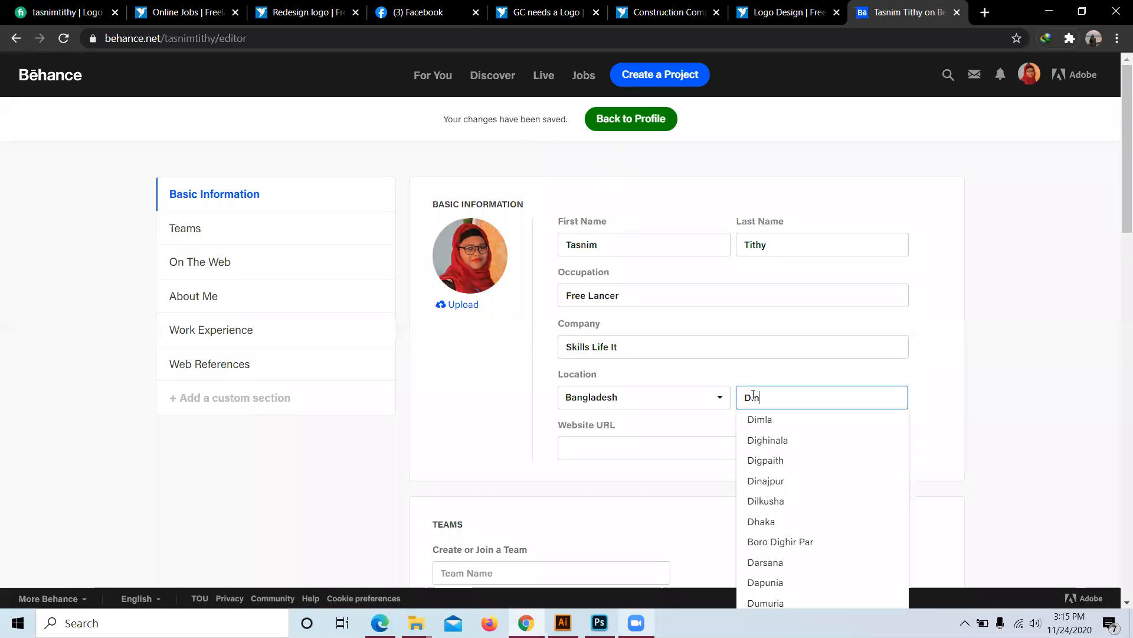
{"action": "type", "text": "najpur"}
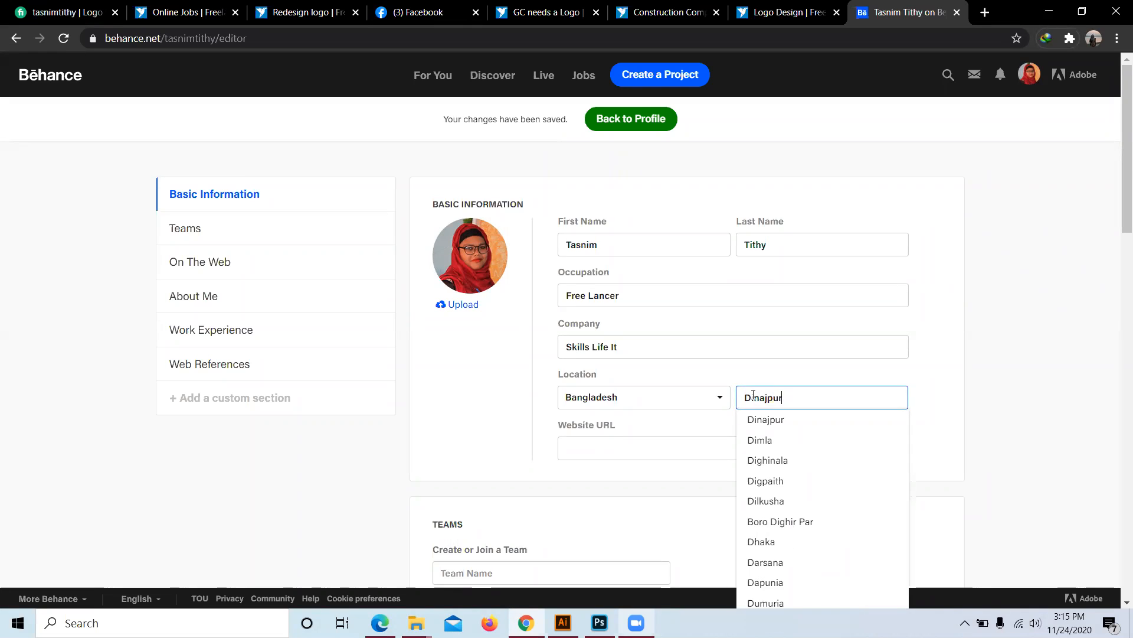
{"action": "left_click", "coordinate": [758, 421]}
{"action": "scroll", "coordinate": [506, 404], "scroll_direction": "down", "scroll_amount": 3}
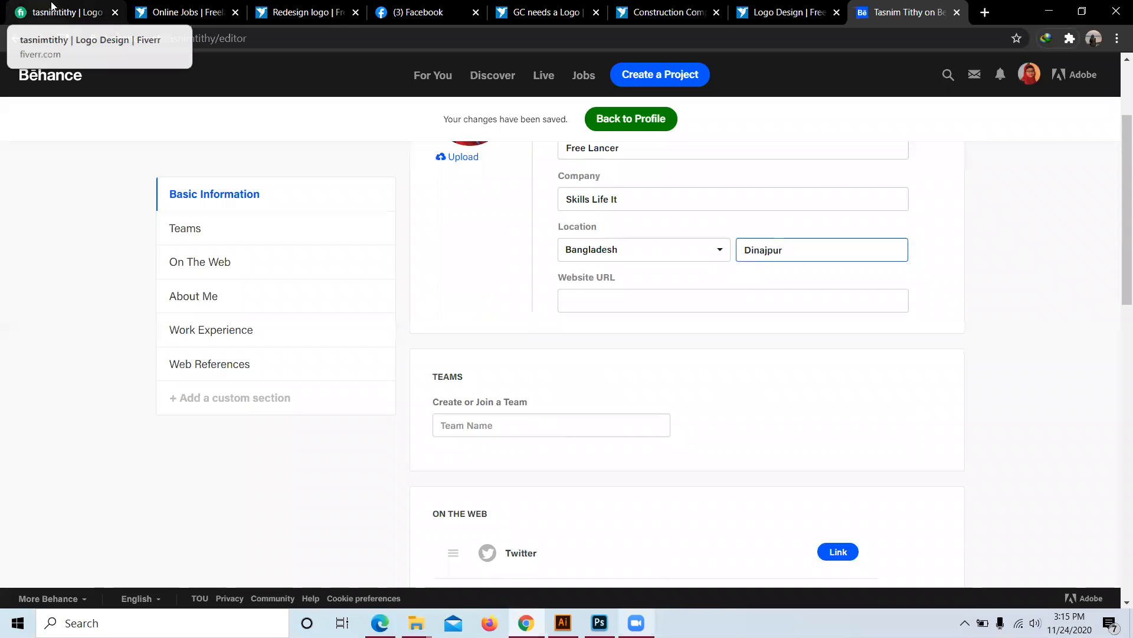
Step: Copy the Fiverr profile description and paste it into the About Me description box
{"action": "left_click", "coordinate": [51, 6]}
{"action": "scroll", "coordinate": [204, 458], "scroll_direction": "up", "scroll_amount": 1}
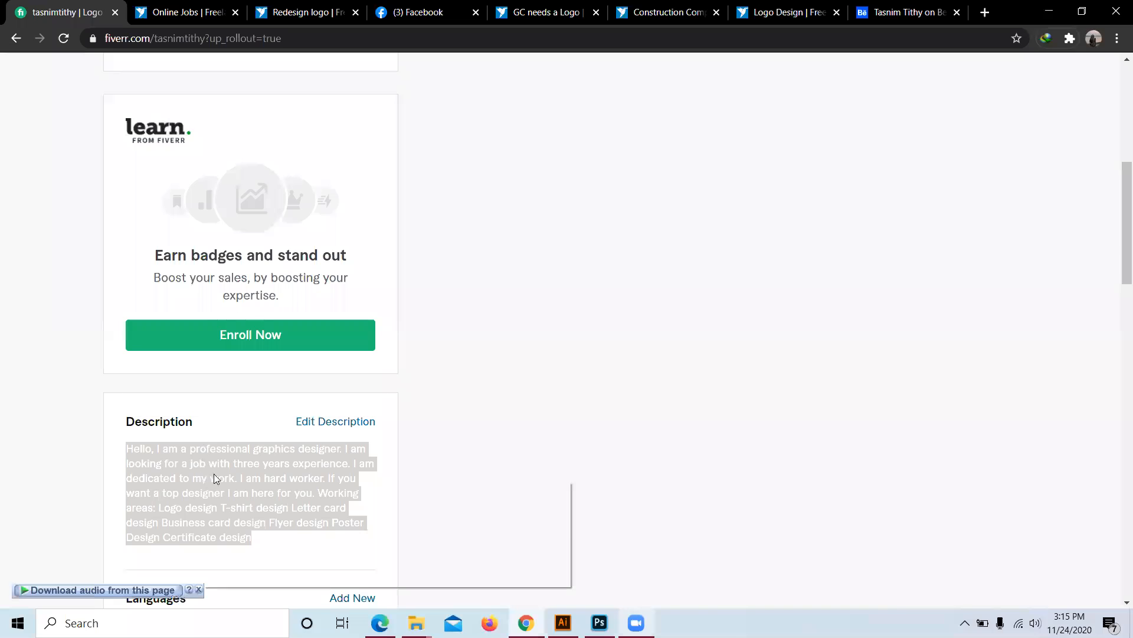
{"action": "left_click", "coordinate": [234, 492]}
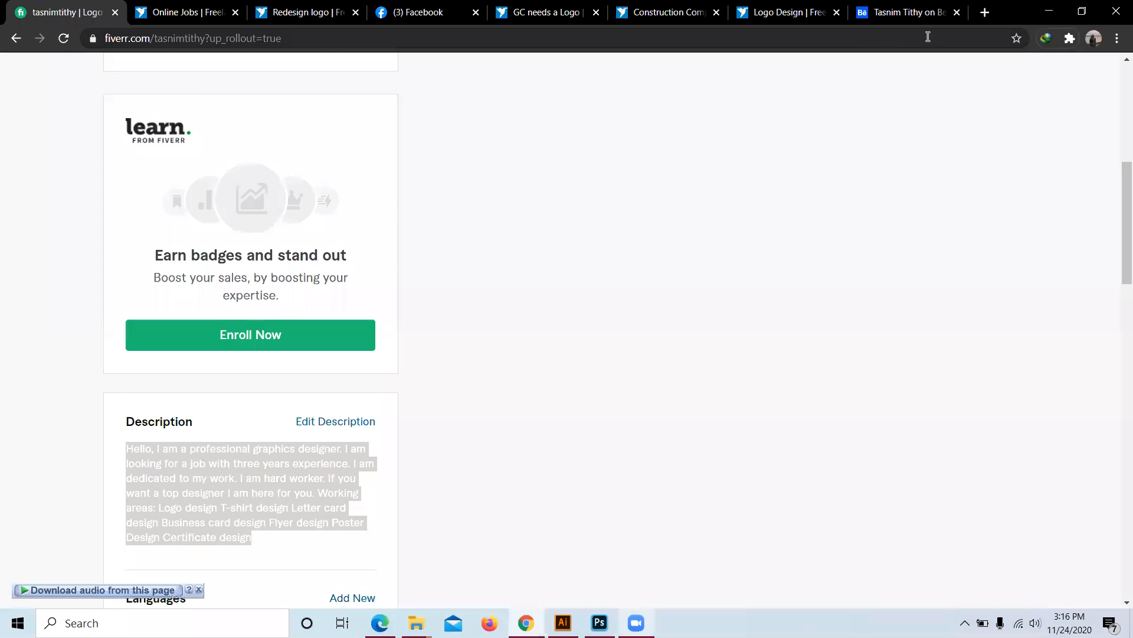
{"action": "left_click", "coordinate": [901, 13]}
{"action": "scroll", "coordinate": [546, 297], "scroll_direction": "down", "scroll_amount": 8}
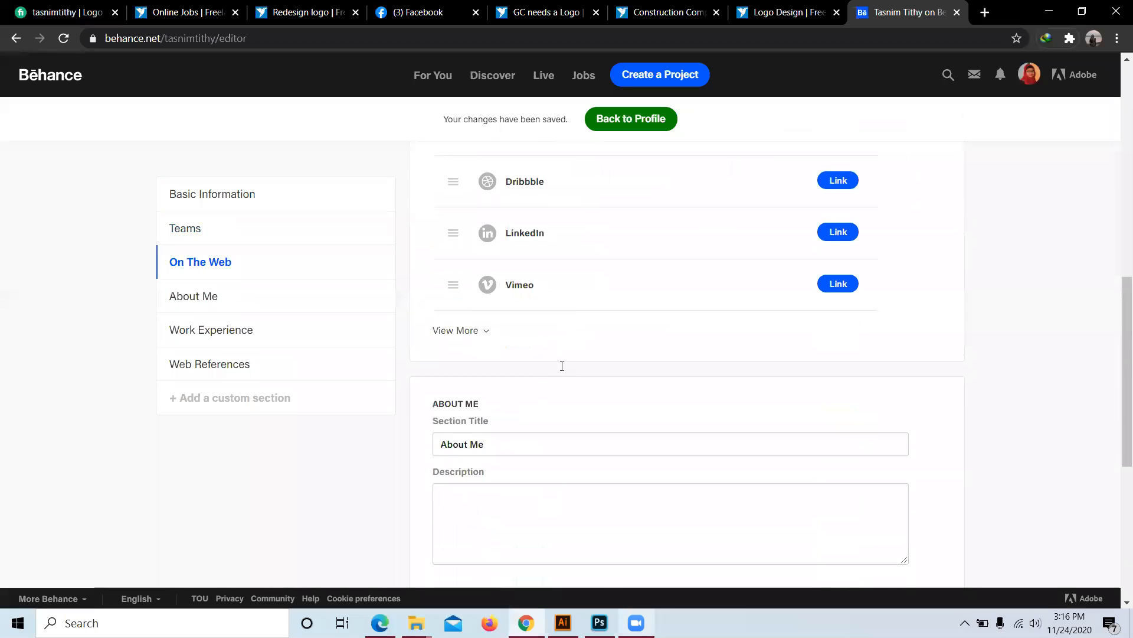
{"action": "scroll", "coordinate": [564, 370], "scroll_direction": "down", "scroll_amount": 3}
{"action": "left_click", "coordinate": [469, 317]}
{"action": "right_click", "coordinate": [470, 315]}
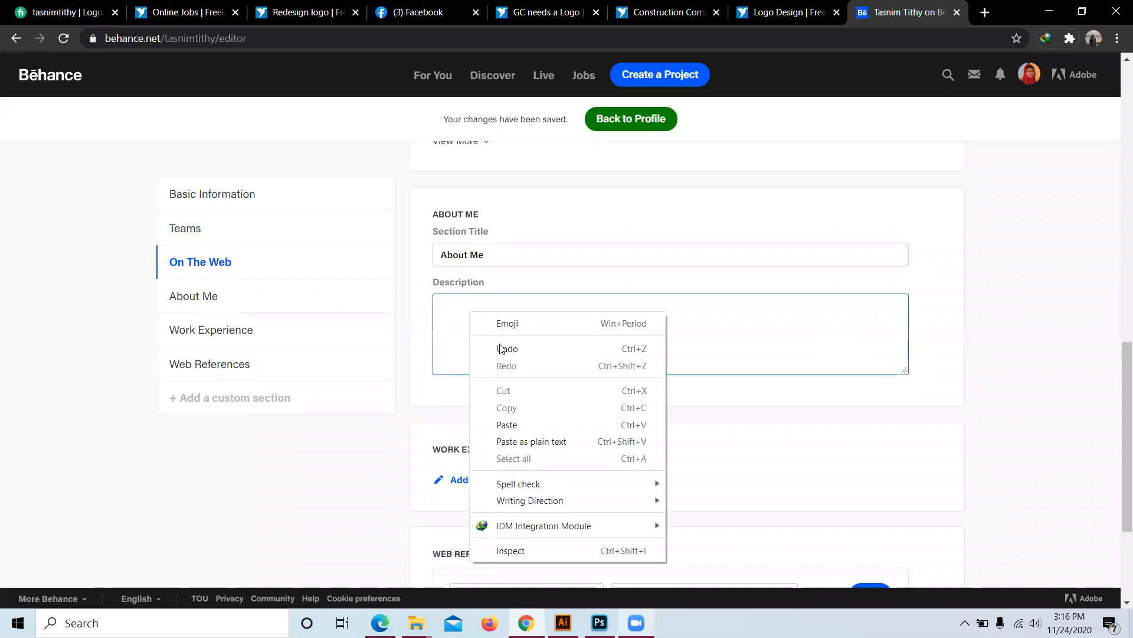
{"action": "left_click", "coordinate": [496, 425]}
{"action": "scroll", "coordinate": [499, 268], "scroll_direction": "up", "scroll_amount": 1}
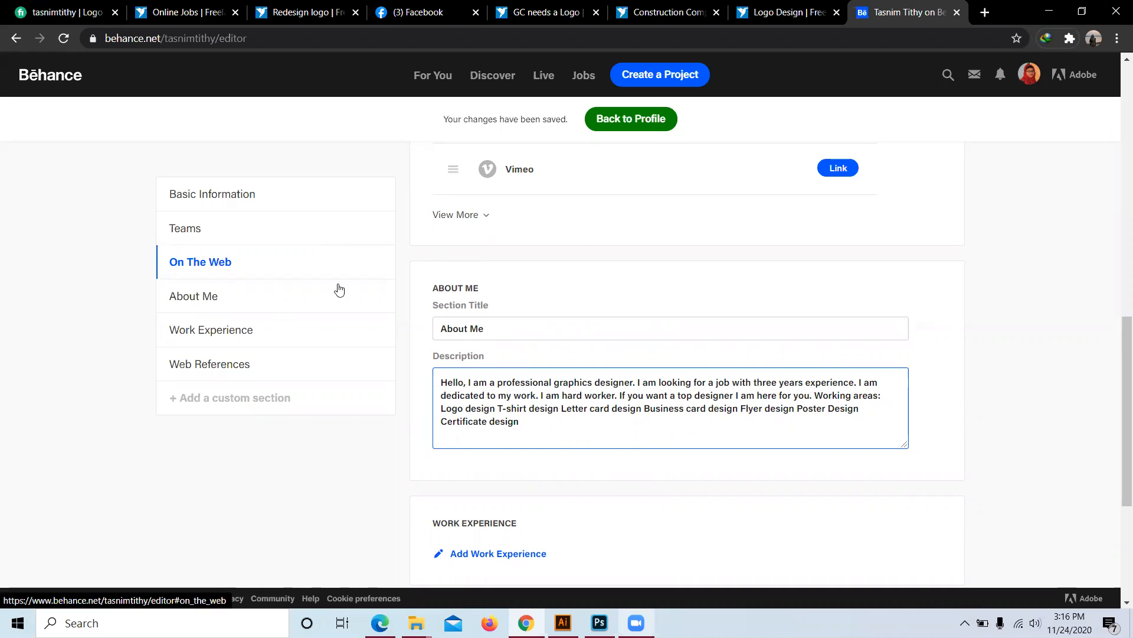
{"action": "scroll", "coordinate": [479, 259], "scroll_direction": "up", "scroll_amount": 5}
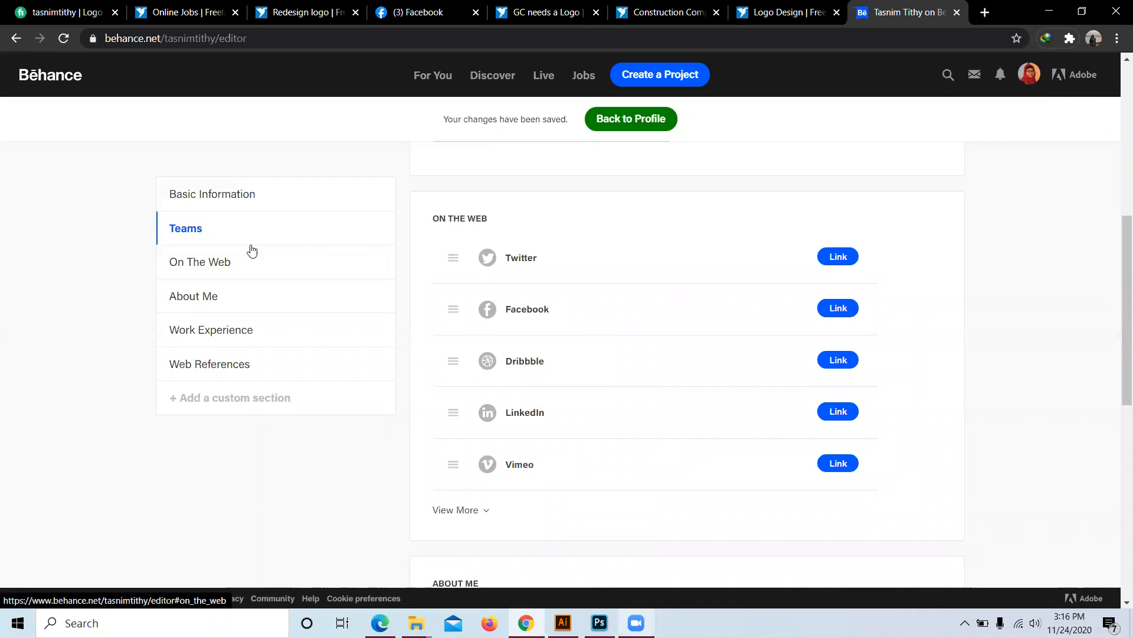
Step: Replace the About Me section title with 'Graphics designer'
{"action": "scroll", "coordinate": [297, 449], "scroll_direction": "down", "scroll_amount": 3}
{"action": "scroll", "coordinate": [297, 449], "scroll_direction": "down", "scroll_amount": 1}
{"action": "left_click", "coordinate": [500, 329]}
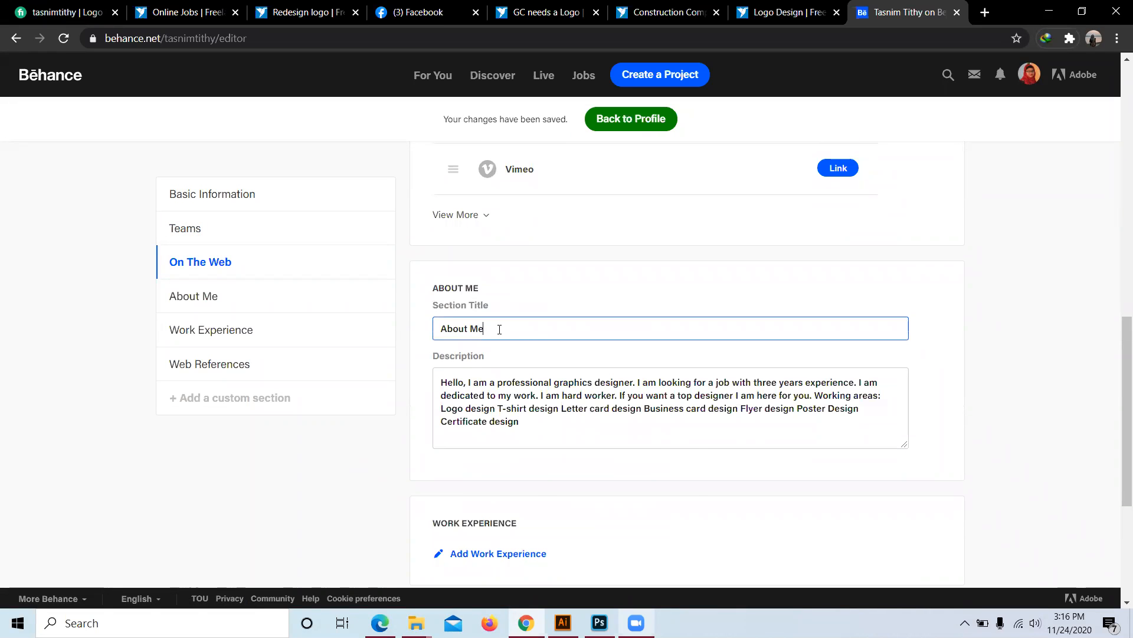
{"action": "right_click", "coordinate": [499, 330]}
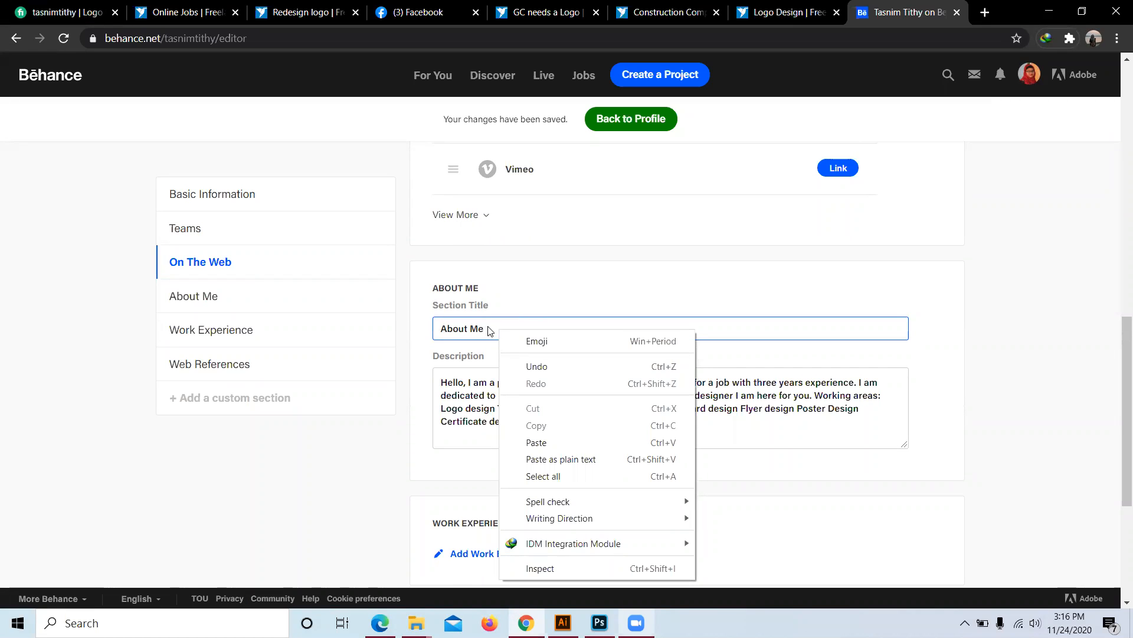
{"action": "left_click", "coordinate": [493, 333]}
{"action": "key", "text": "BackSpace"}
{"action": "key", "text": "BackSpace"}
{"action": "key", "text": "BackSpace"}
{"action": "key", "text": "BackSpace"}
{"action": "key", "text": "BackSpace"}
{"action": "key", "text": "BackSpace"}
{"action": "type", "text": "G"}
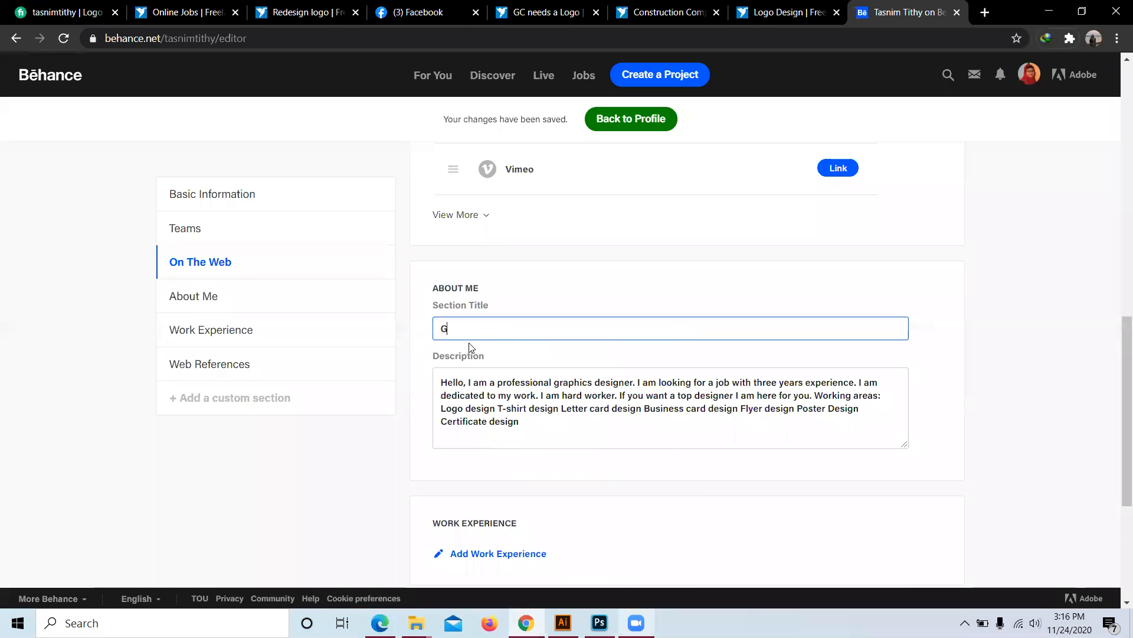
{"action": "type", "text": "raphics designer"}
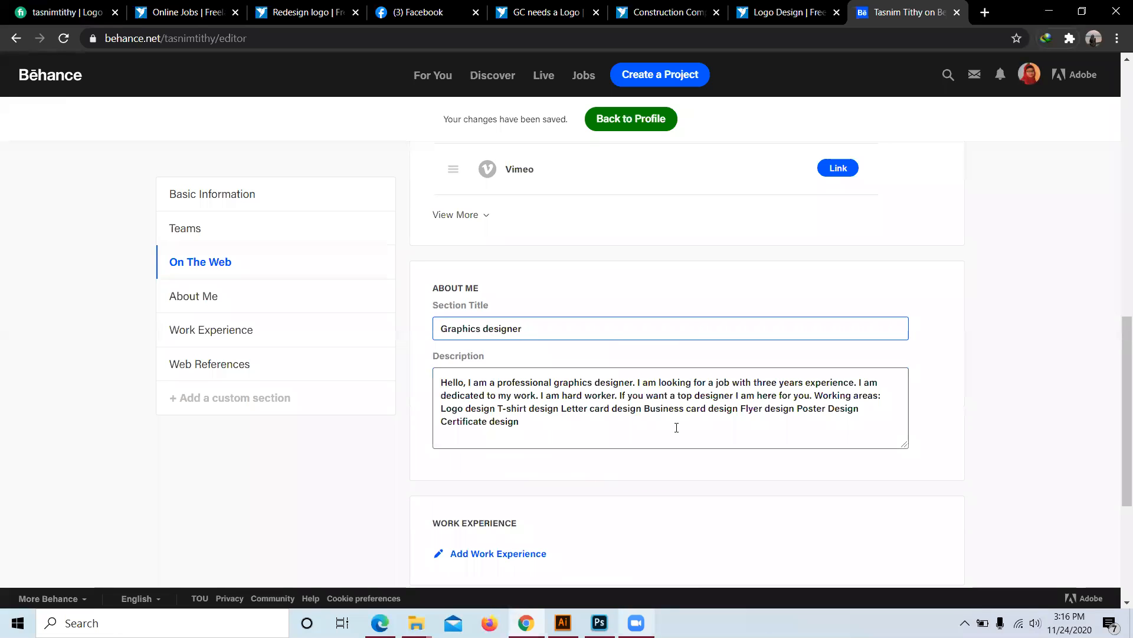
{"action": "scroll", "coordinate": [584, 302], "scroll_direction": "up", "scroll_amount": 5}
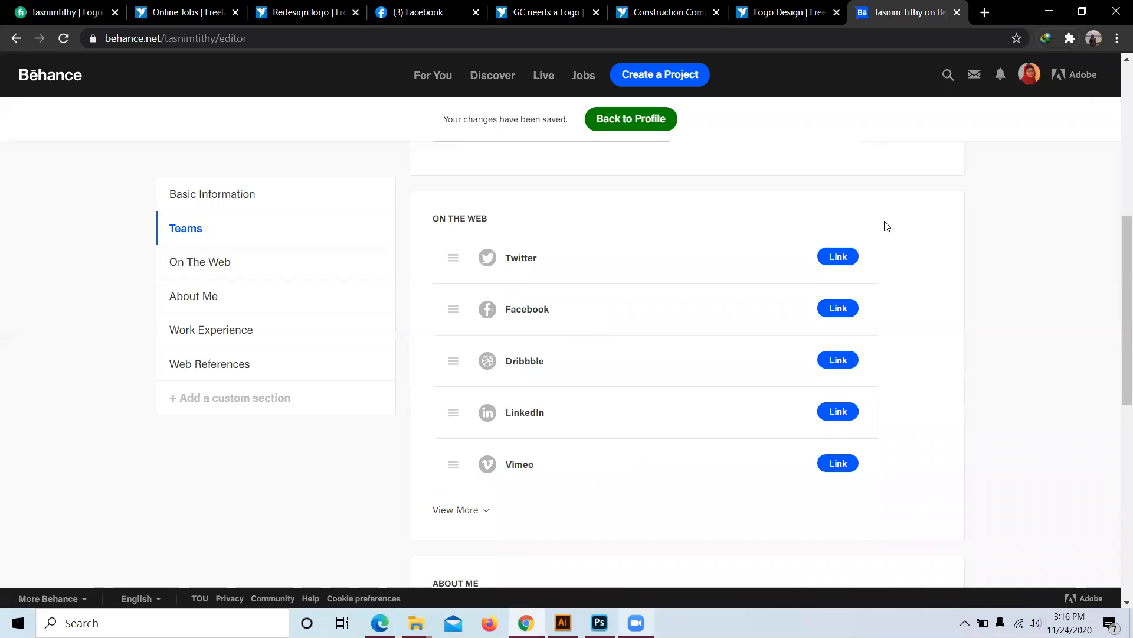
Step: Start the Twitter link entry and load the LinkedIn feed in a new tab
{"action": "left_click", "coordinate": [834, 259]}
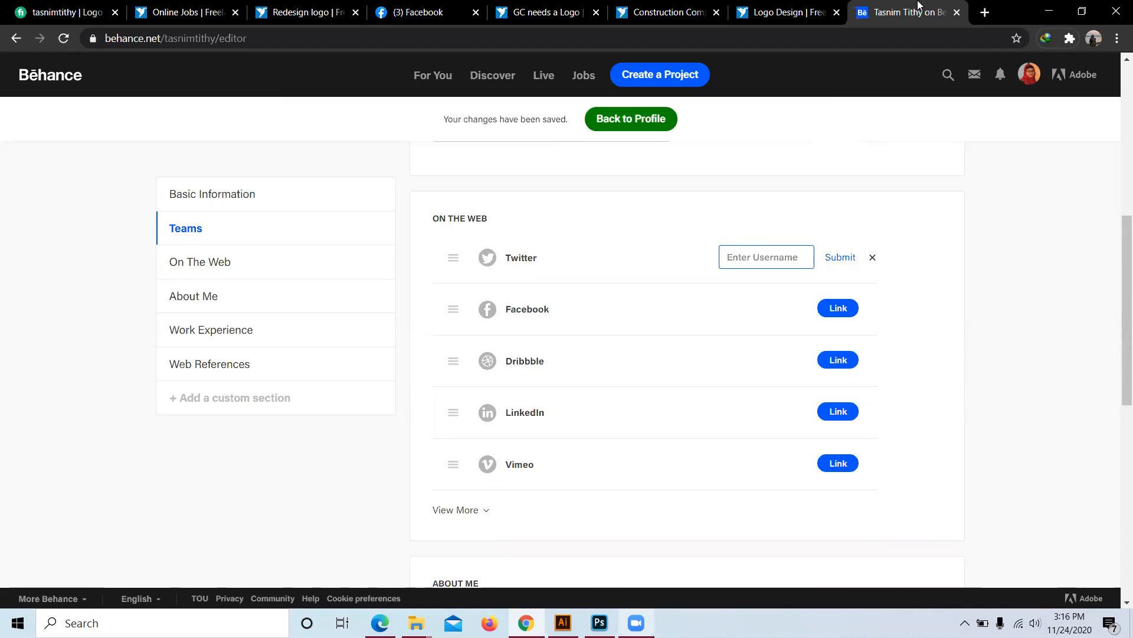
{"action": "left_click", "coordinate": [985, 12]}
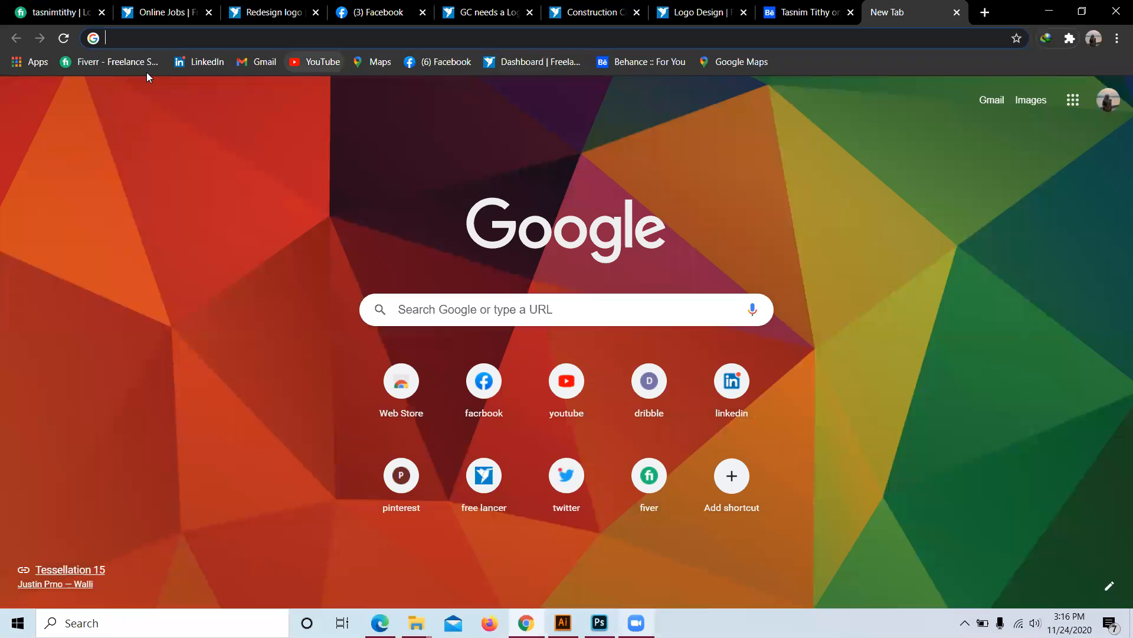
{"action": "left_click", "coordinate": [755, 66]}
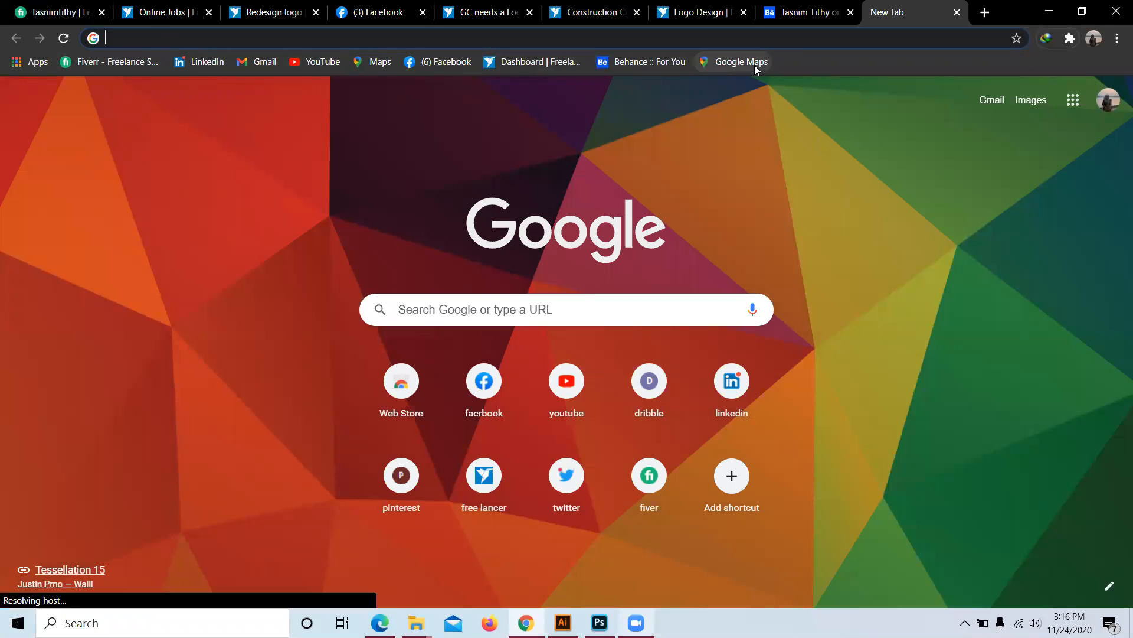
{"action": "left_click", "coordinate": [205, 65]}
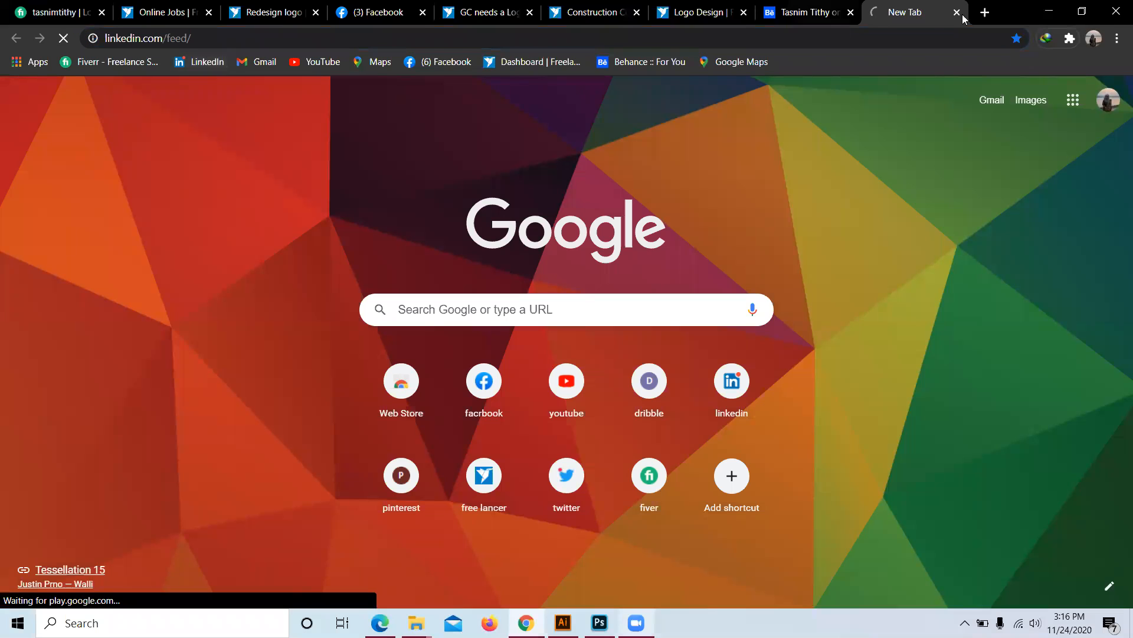
Step: Type a trial username into Behance's Twitter field, then clear it
{"action": "left_click", "coordinate": [796, 15]}
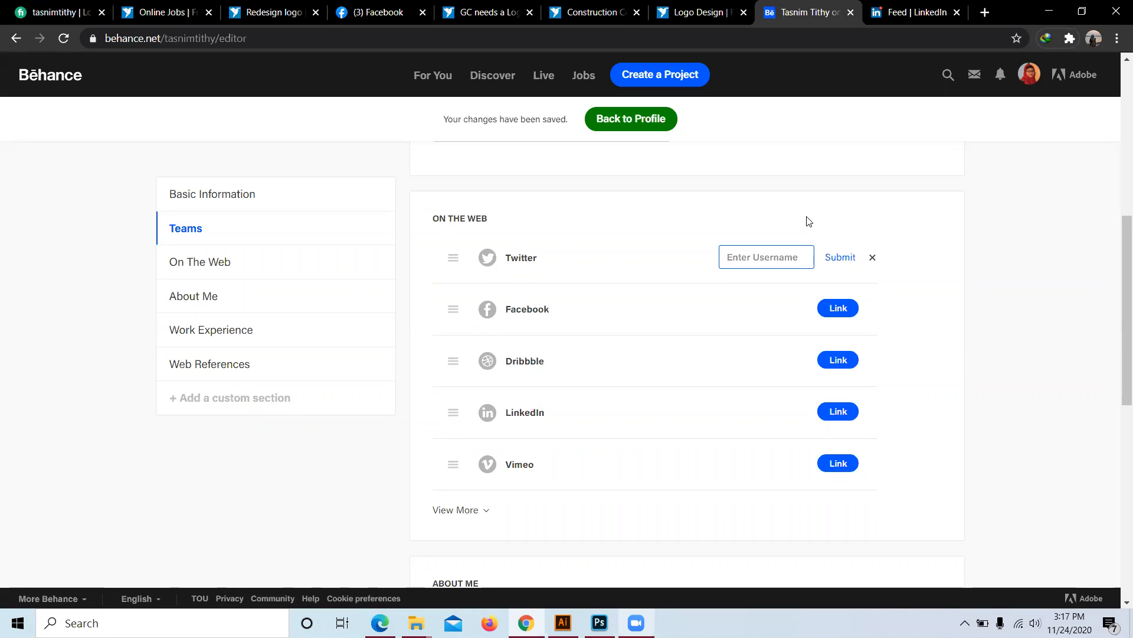
{"action": "type", "text": "Tasnim"}
{"action": "key", "text": "BackSpace"}
{"action": "key", "text": "BackSpace"}
{"action": "key", "text": "BackSpace"}
{"action": "key", "text": "BackSpace"}
{"action": "key", "text": "BackSpace"}
{"action": "key", "text": "BackSpace"}
{"action": "key", "text": "BackSpace"}
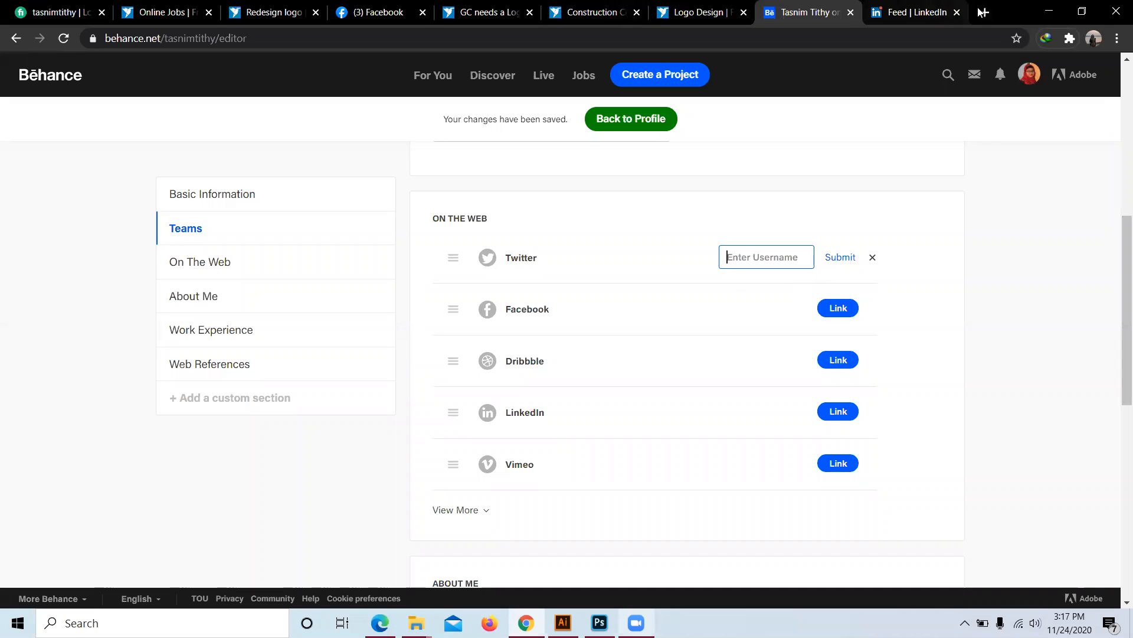
{"action": "left_click", "coordinate": [920, 13]}
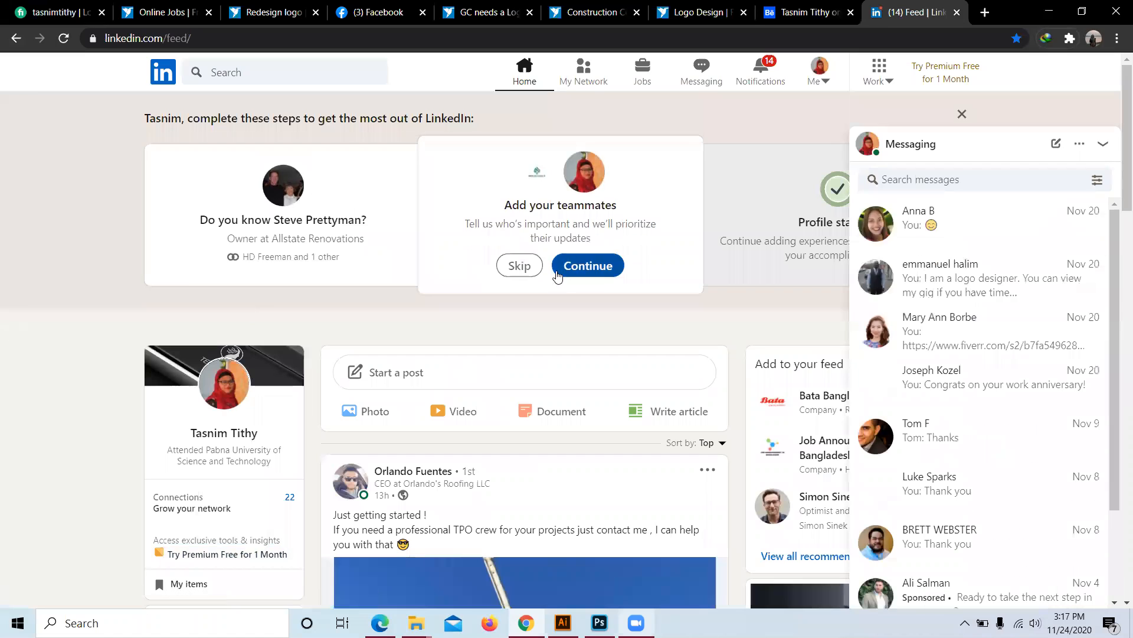
Step: Go to your own LinkedIn profile page
{"action": "left_click", "coordinate": [1104, 144]}
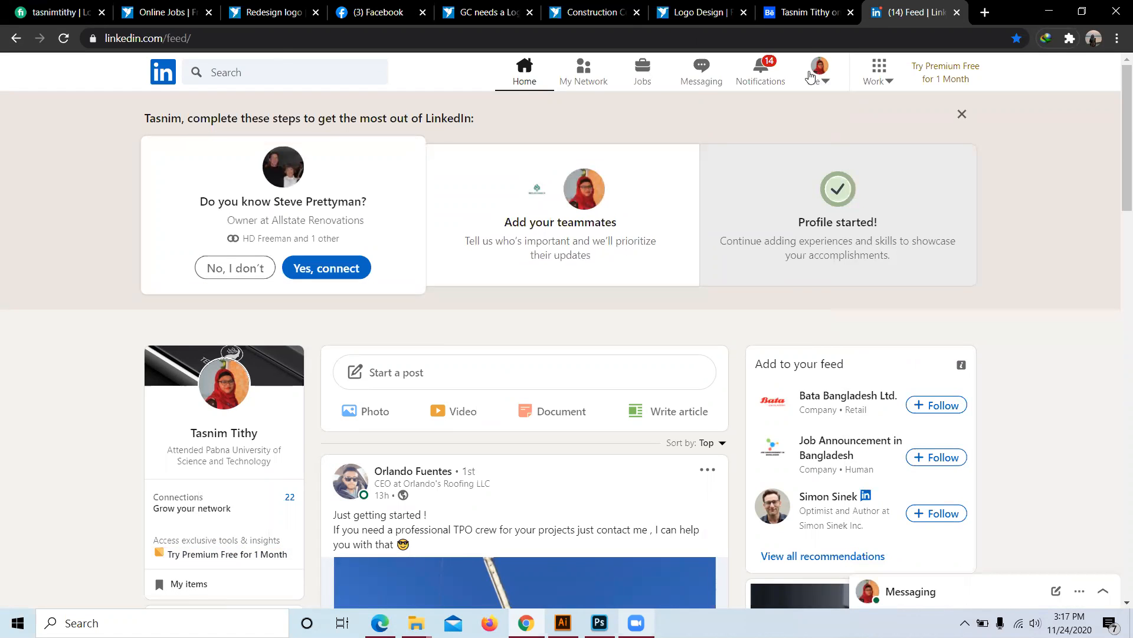
{"action": "left_click", "coordinate": [829, 78]}
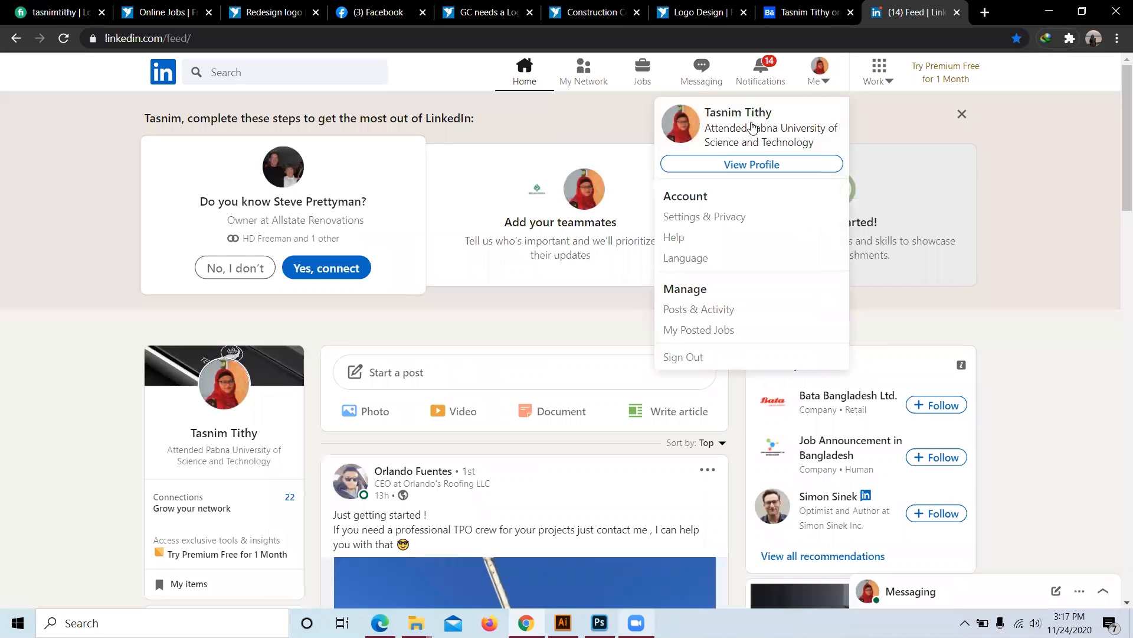
{"action": "left_click", "coordinate": [718, 172]}
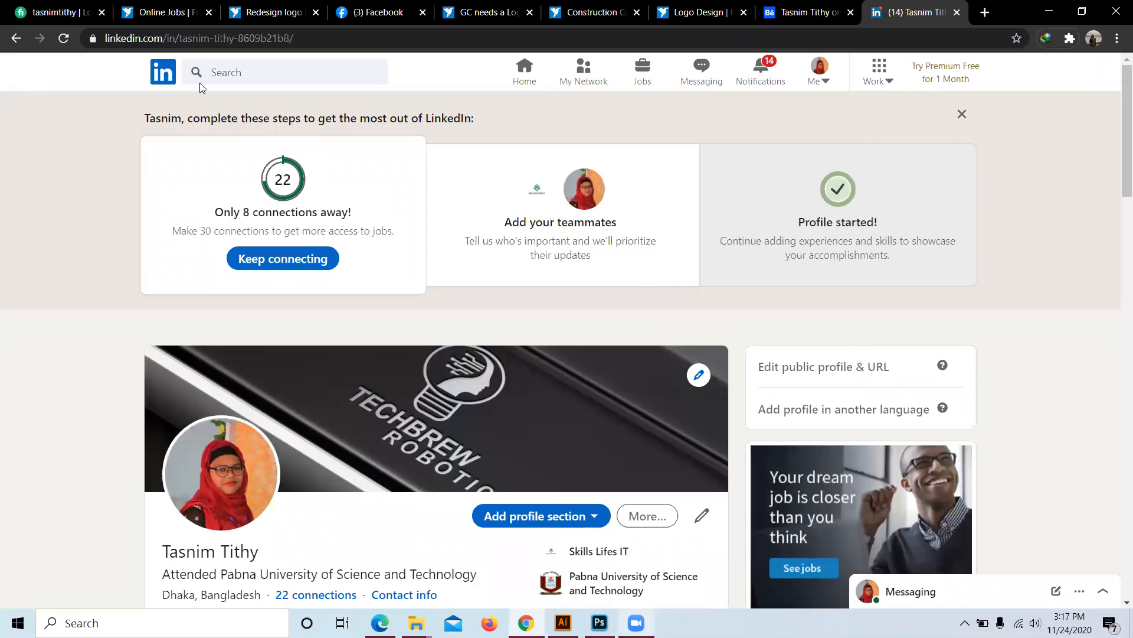
Step: Copy the LinkedIn profile address from the address bar and return to Behance
{"action": "left_click_drag", "start_coordinate": [235, 38], "coordinate": [99, 34]}
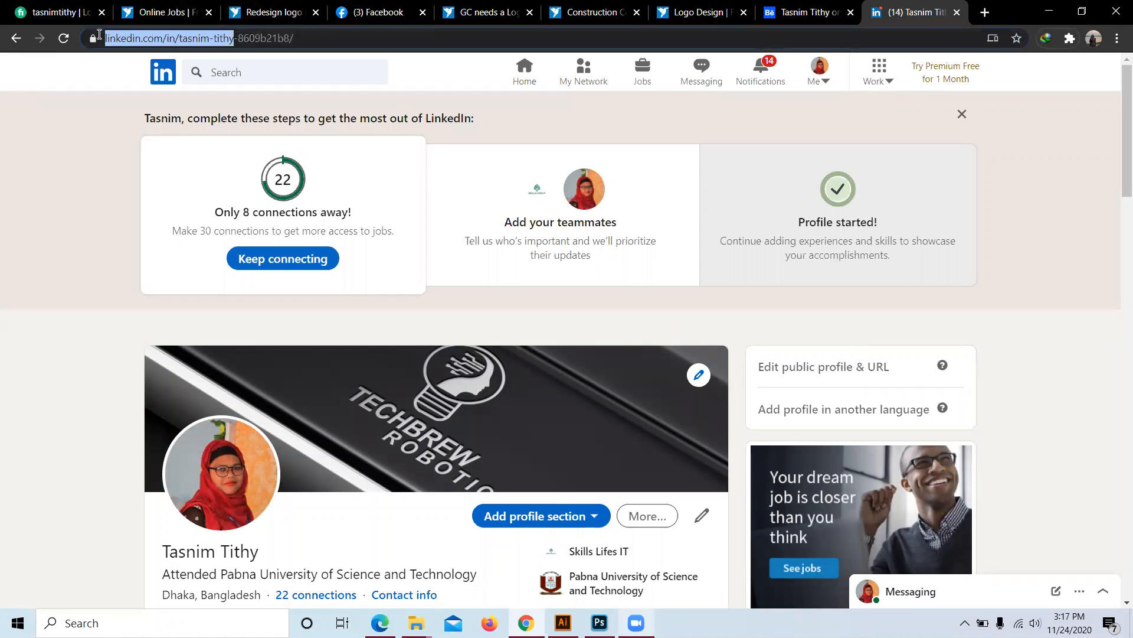
{"action": "right_click", "coordinate": [145, 38]}
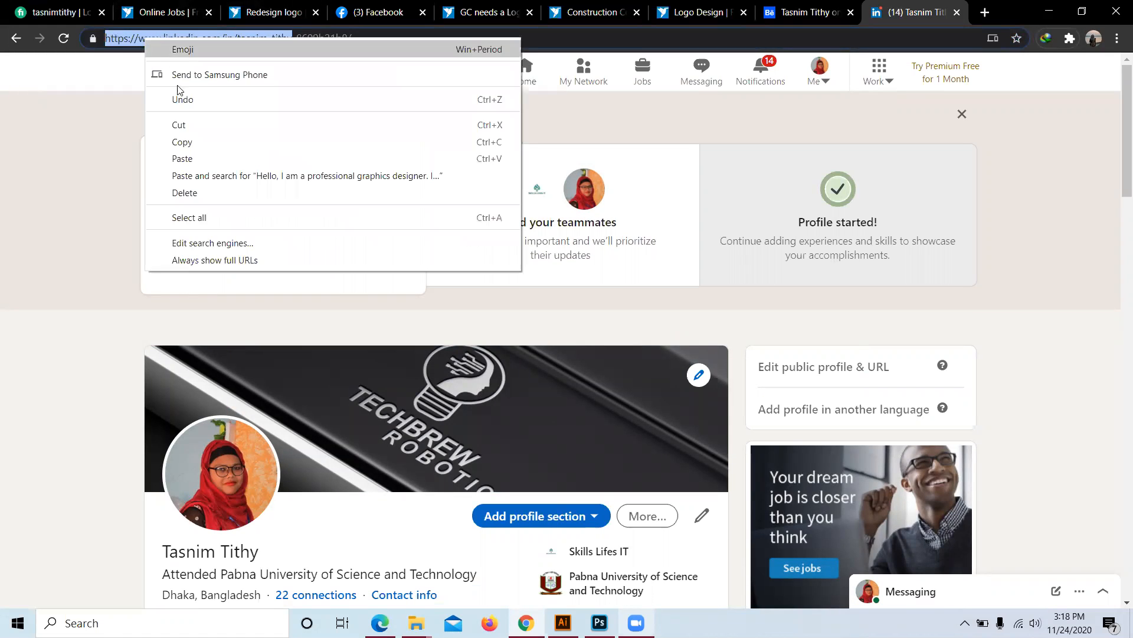
{"action": "left_click", "coordinate": [143, 112]}
{"action": "left_click_drag", "start_coordinate": [302, 37], "coordinate": [100, 38]}
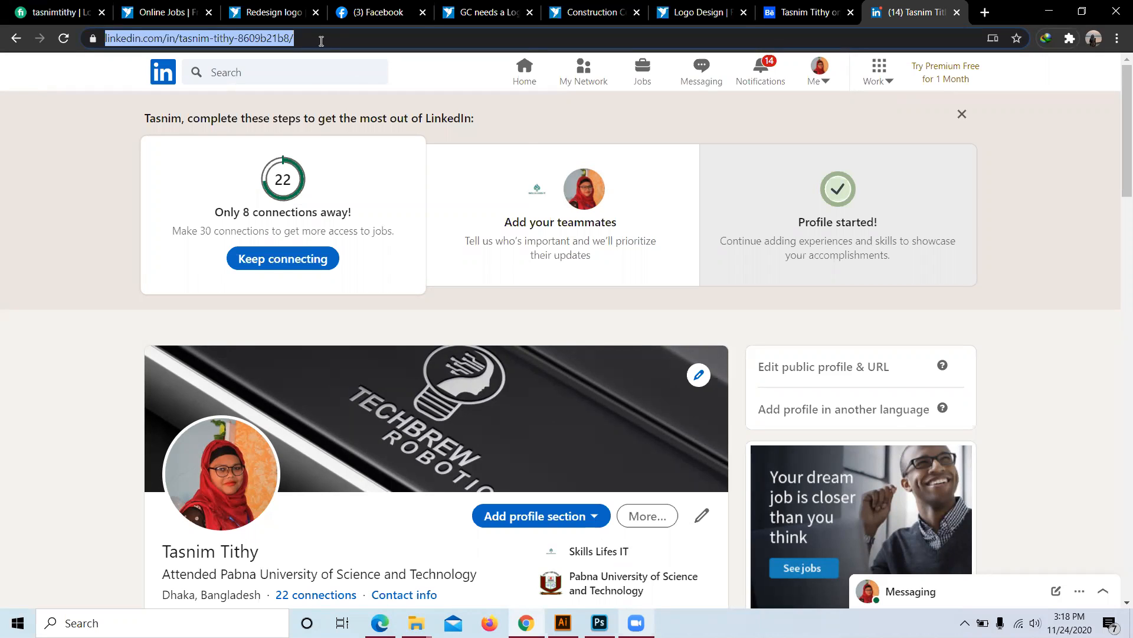
{"action": "right_click", "coordinate": [243, 38]}
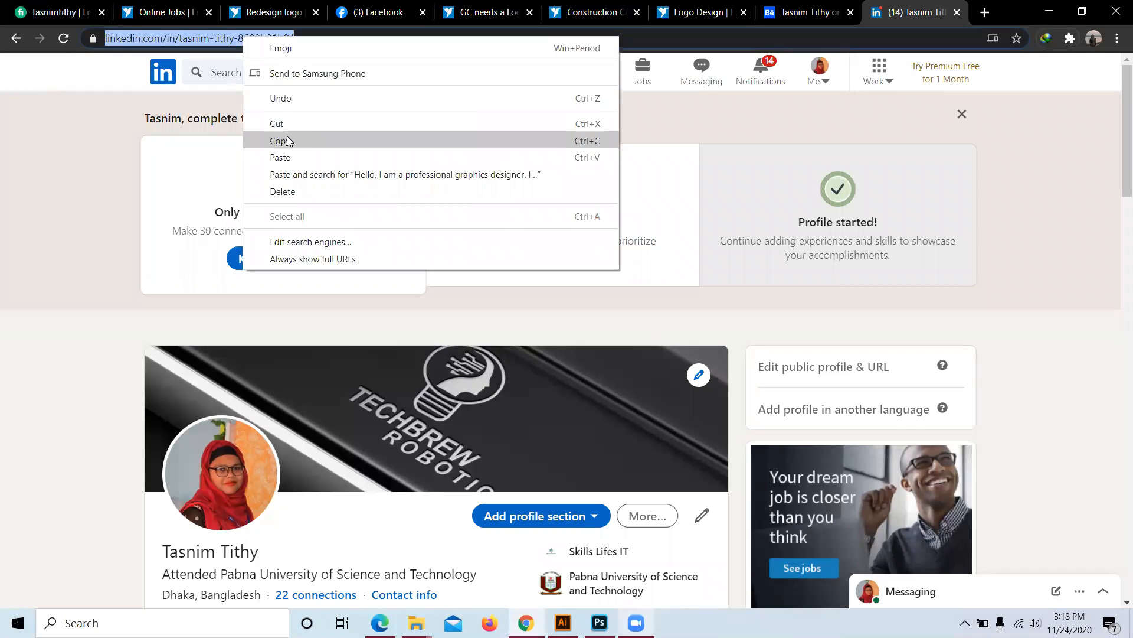
{"action": "left_click", "coordinate": [287, 141]}
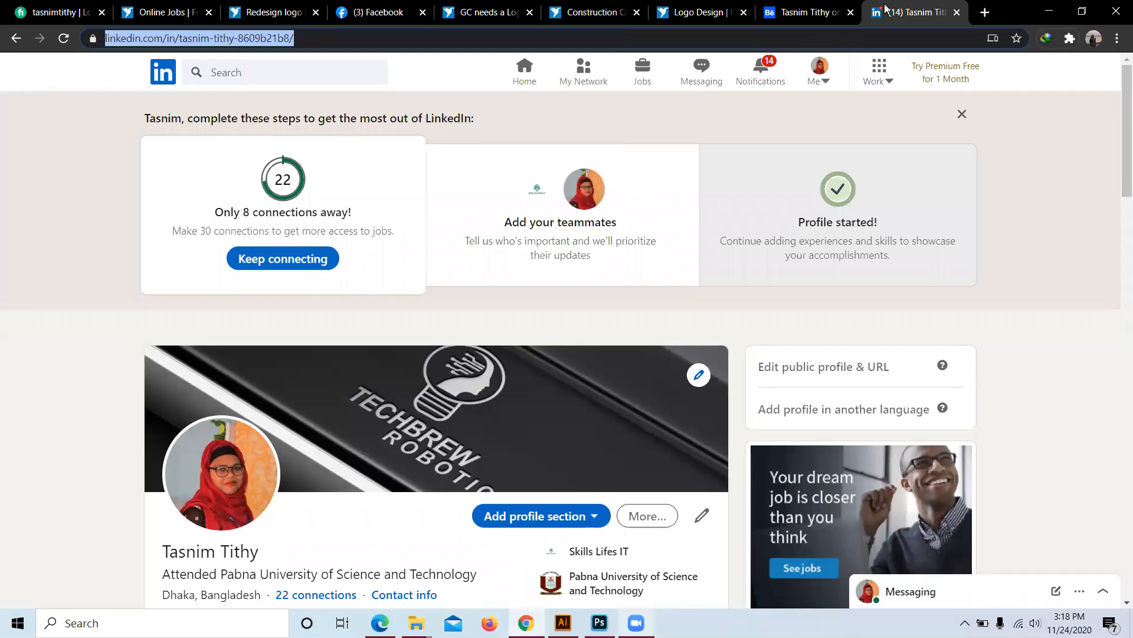
{"action": "left_click", "coordinate": [784, 13]}
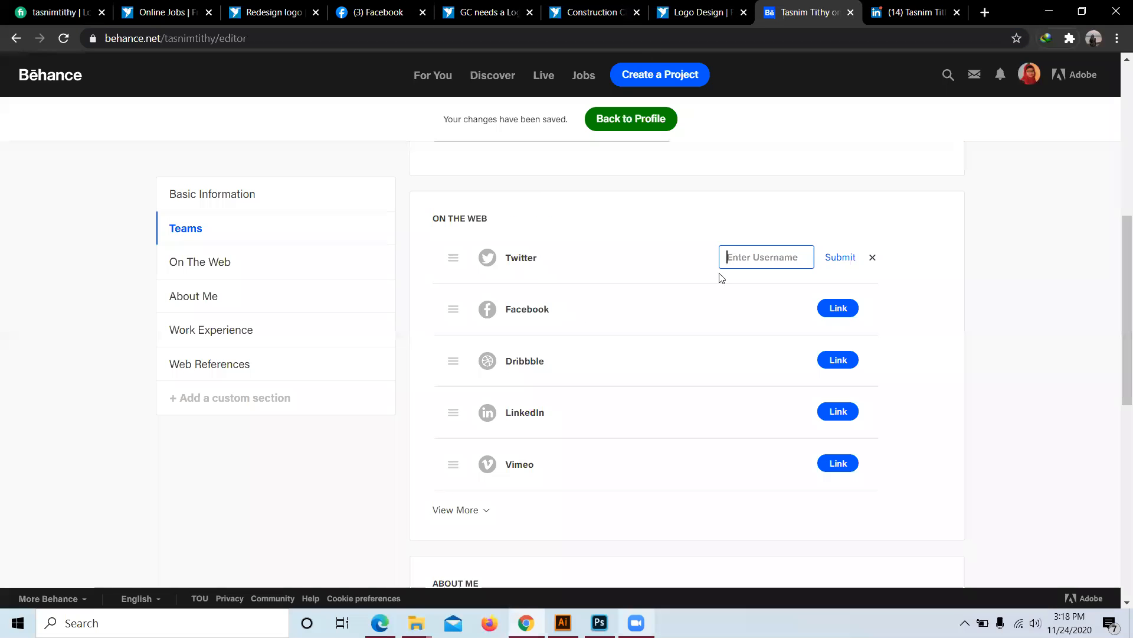
Step: Paste the copied LinkedIn profile address into Behance's LinkedIn link and submit it
{"action": "left_click", "coordinate": [829, 416]}
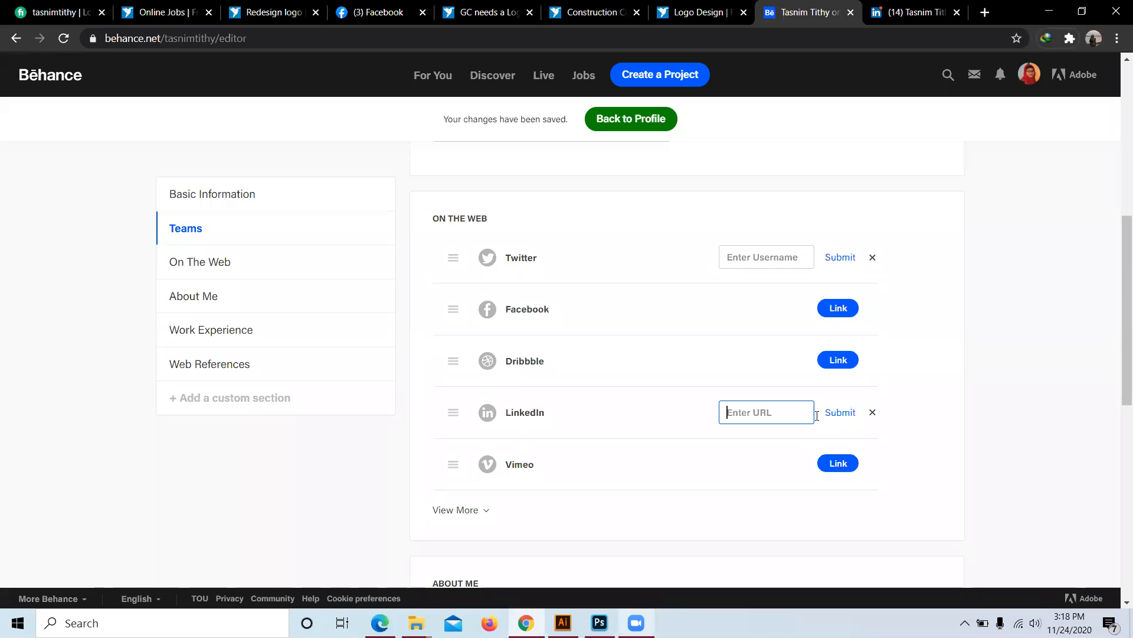
{"action": "right_click", "coordinate": [769, 414]}
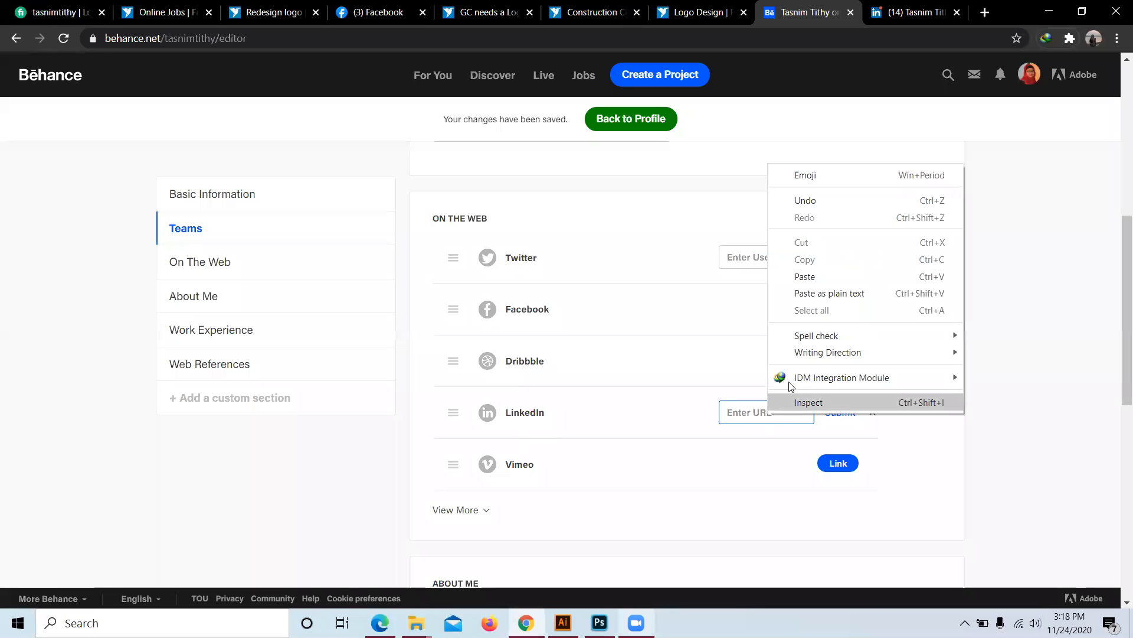
{"action": "left_click", "coordinate": [805, 277]}
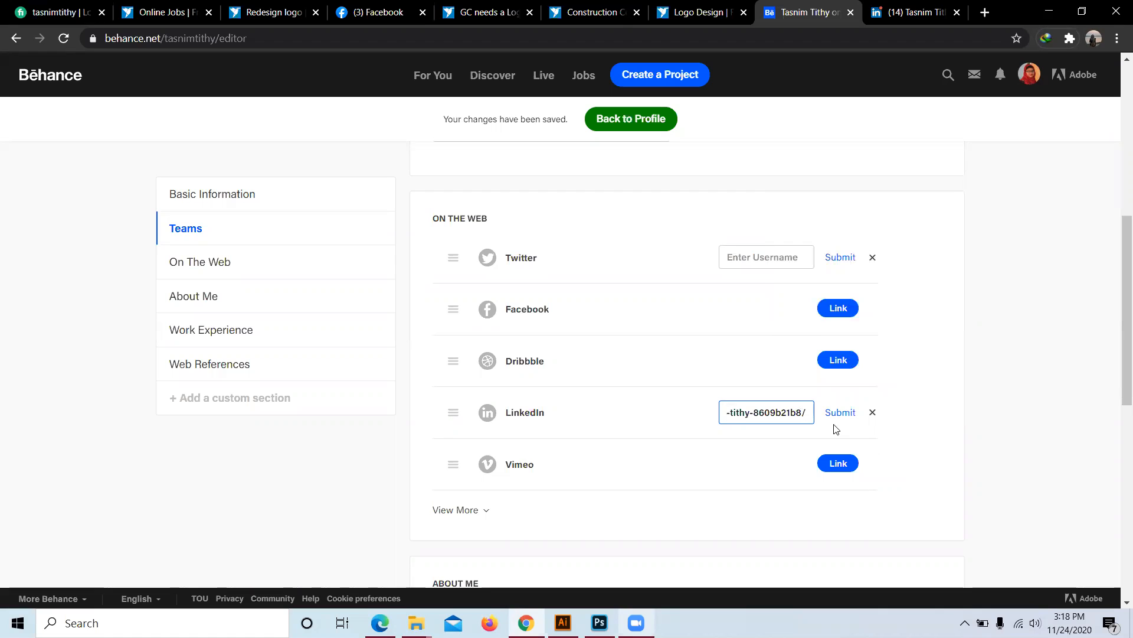
{"action": "left_click", "coordinate": [839, 413]}
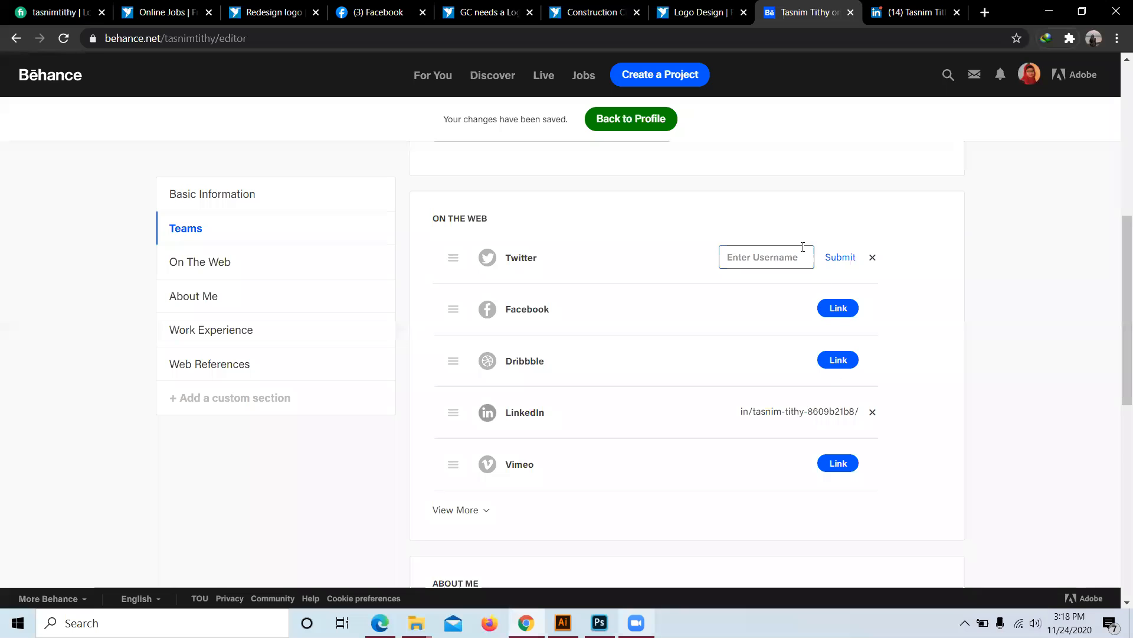
{"action": "left_click", "coordinate": [984, 12]}
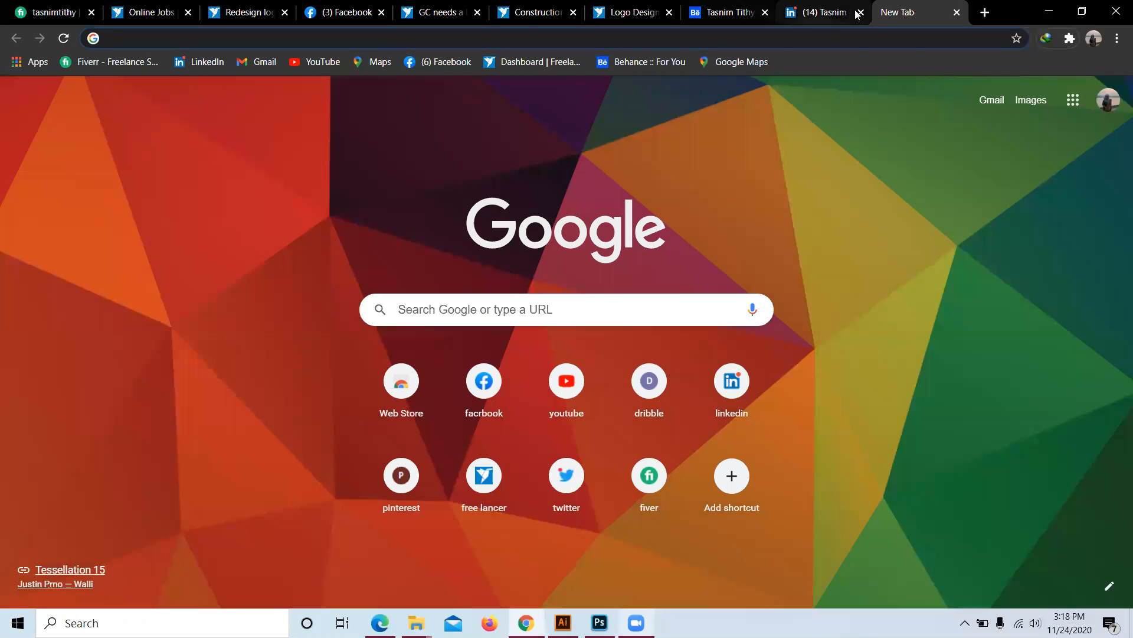
Step: Close the LinkedIn tab and search Google for 'twitter login'
{"action": "left_click", "coordinate": [859, 13]}
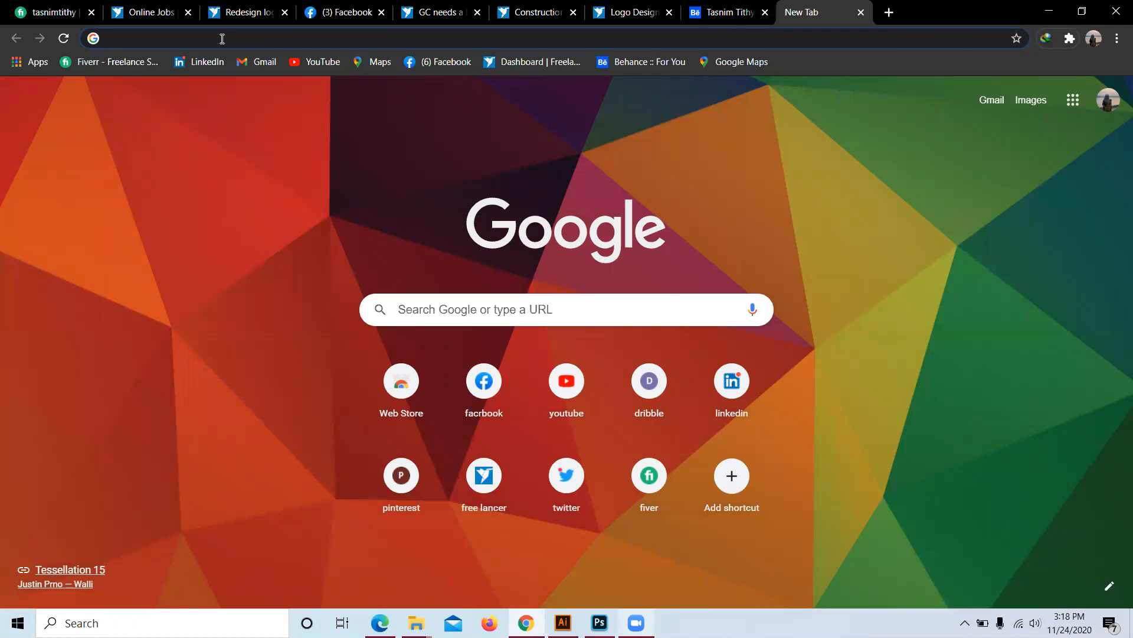
{"action": "left_click", "coordinate": [222, 39]}
{"action": "type", "text": "tw"}
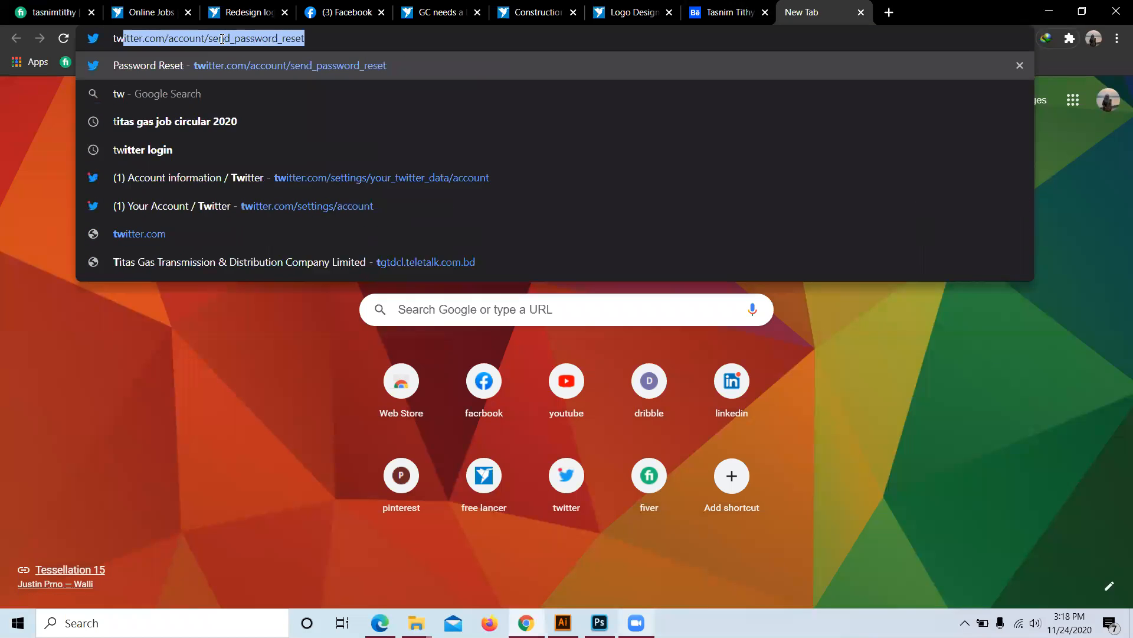
{"action": "type", "text": "itte"}
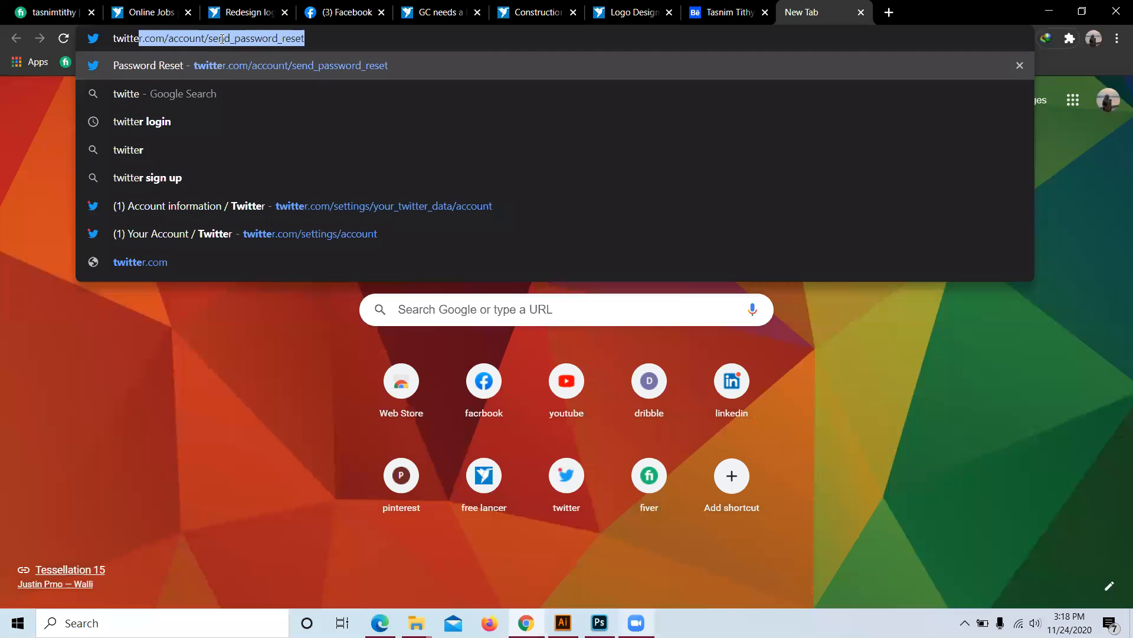
{"action": "type", "text": "r"}
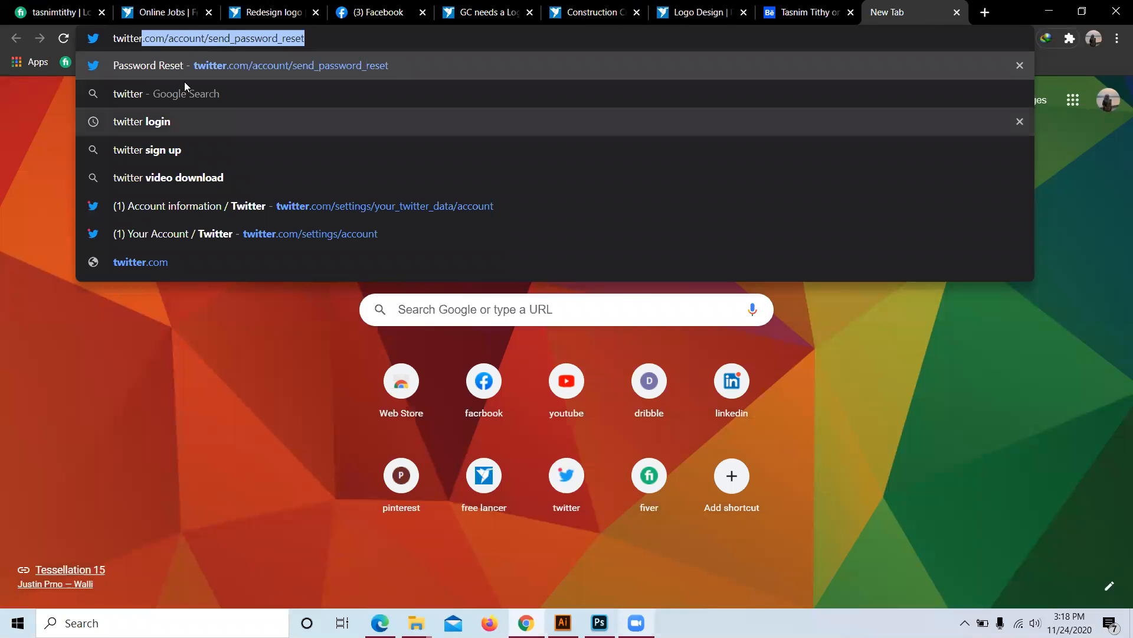
{"action": "key", "text": "Down"}
{"action": "key", "text": "Down"}
{"action": "key", "text": "Return"}
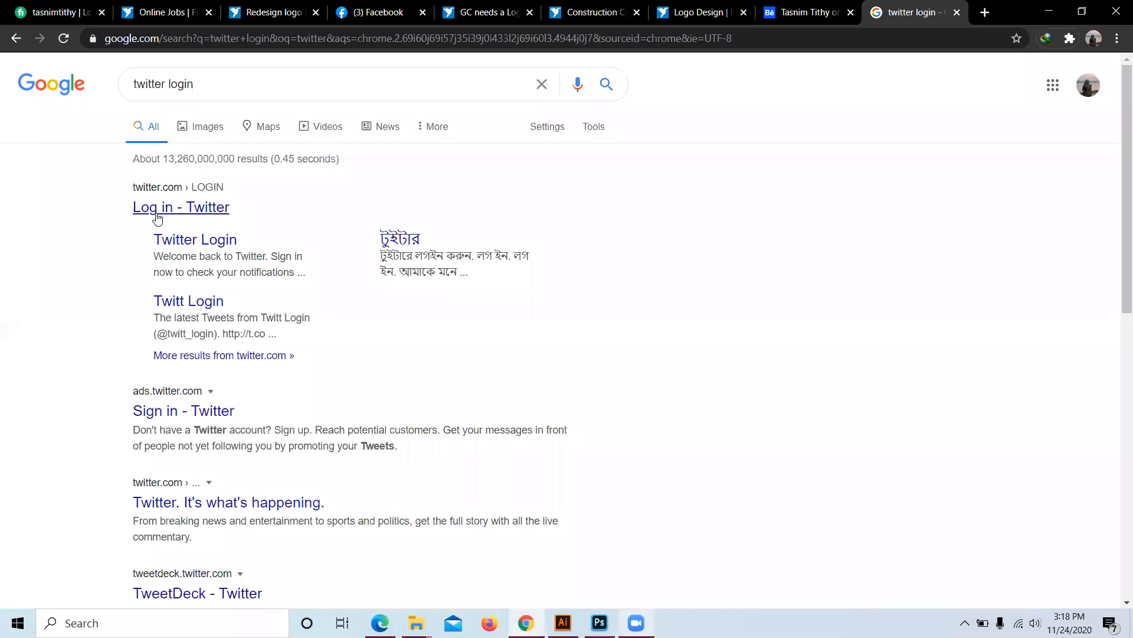
{"action": "left_click", "coordinate": [985, 12]}
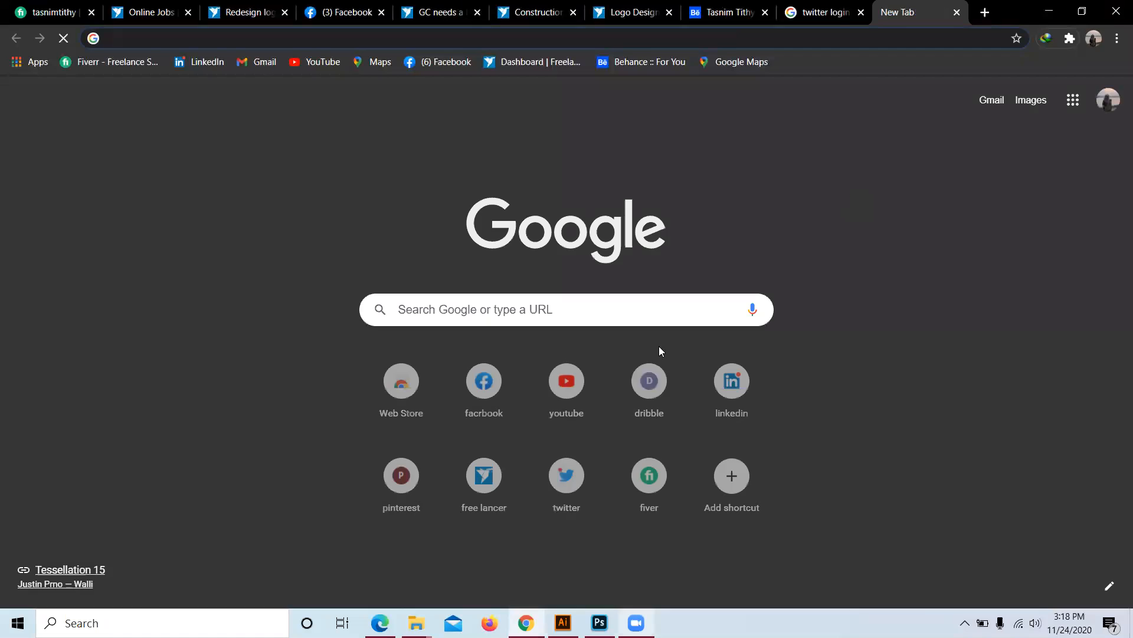
Step: Open Twitter and go to your own profile page
{"action": "left_click", "coordinate": [568, 494]}
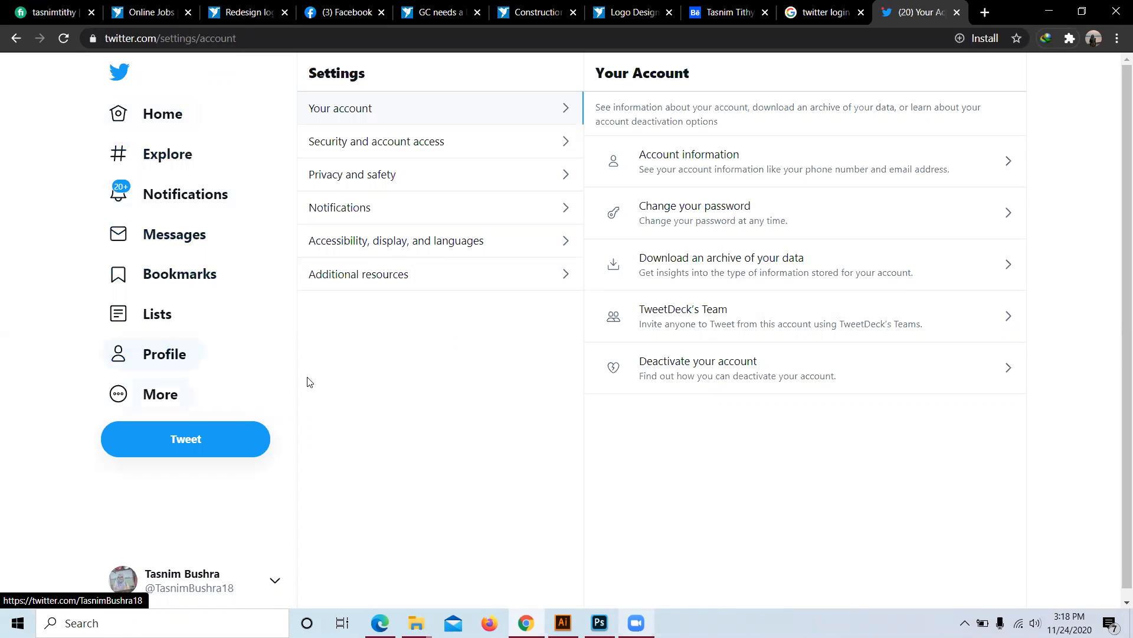
{"action": "left_click", "coordinate": [162, 97]}
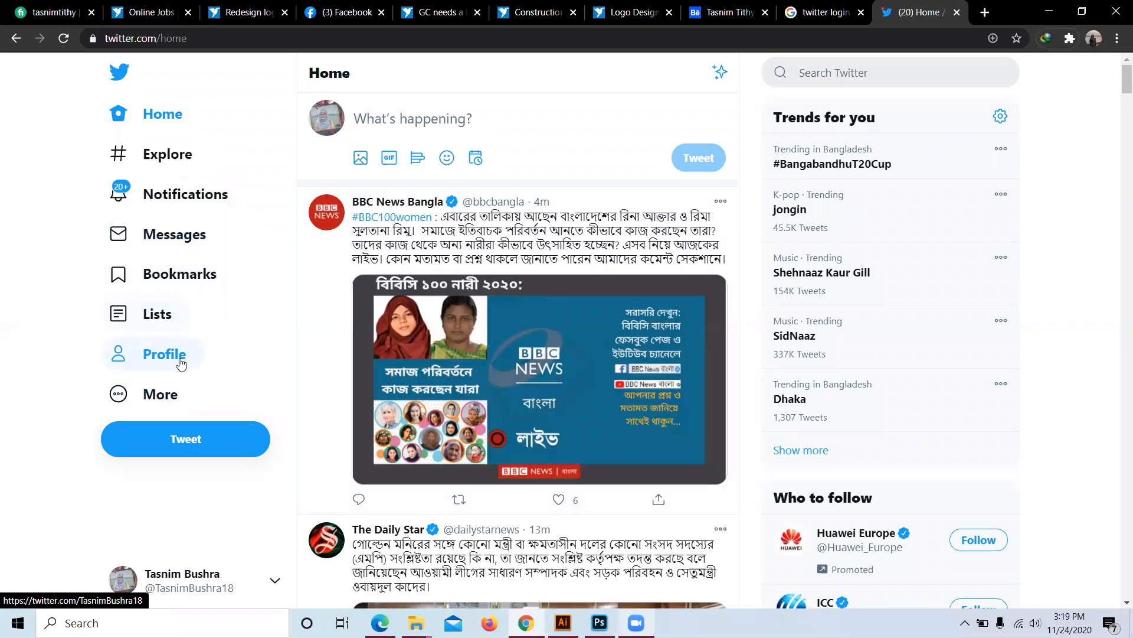
{"action": "left_click", "coordinate": [200, 354]}
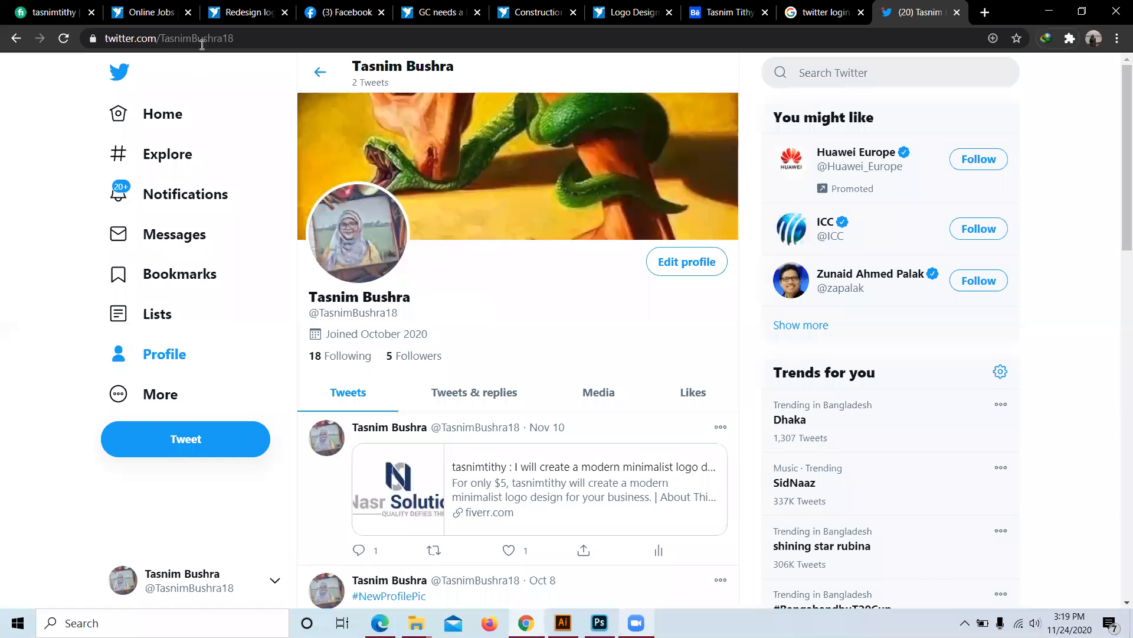
Step: Copy the Twitter profile address and return to Behance's Twitter link field
{"action": "left_click_drag", "start_coordinate": [234, 38], "coordinate": [104, 29]}
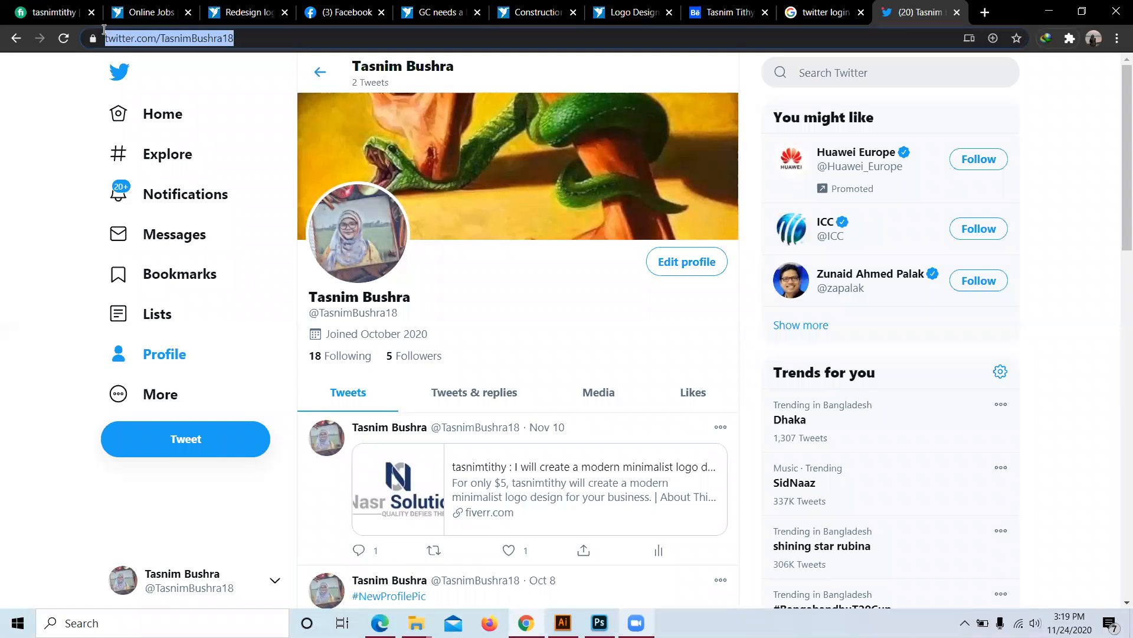
{"action": "right_click", "coordinate": [131, 46]}
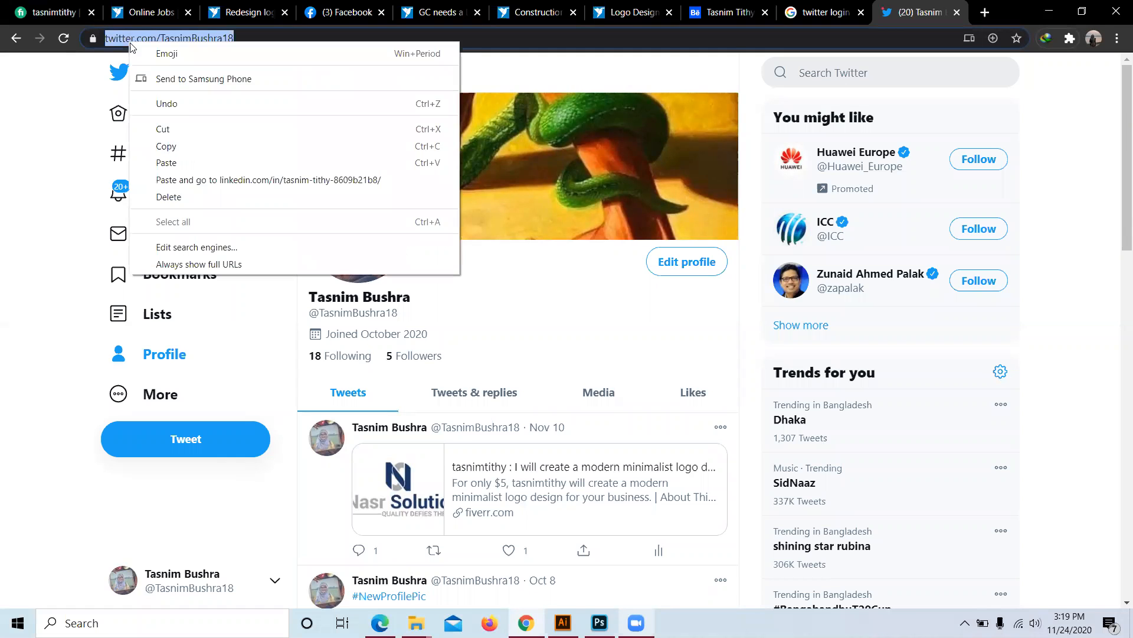
{"action": "left_click", "coordinate": [170, 147]}
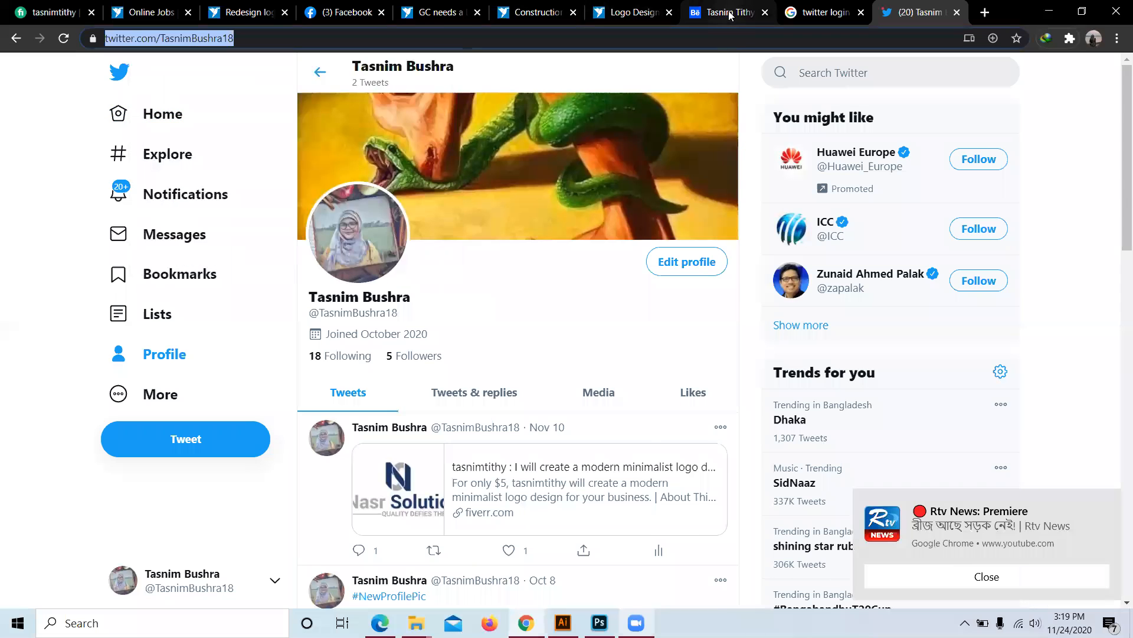
{"action": "left_click", "coordinate": [730, 16]}
{"action": "left_click", "coordinate": [756, 251]}
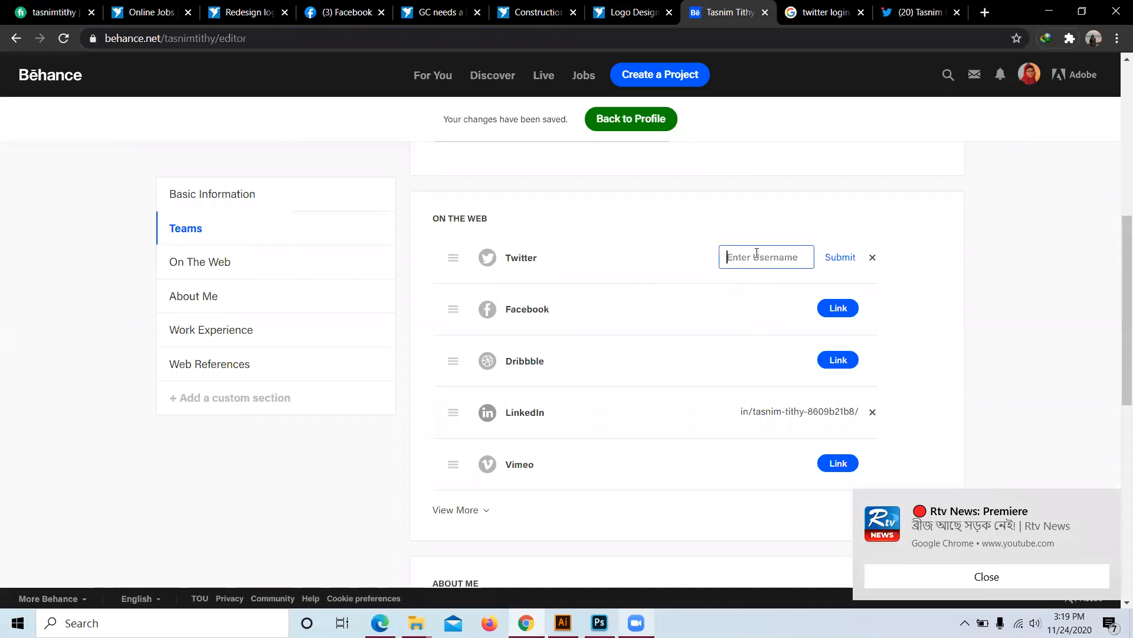
Step: Paste the Twitter profile address into Behance's Twitter field, submit it, and close the search tab
{"action": "right_click", "coordinate": [756, 252]}
{"action": "left_click", "coordinate": [793, 366]}
{"action": "left_click", "coordinate": [842, 258]}
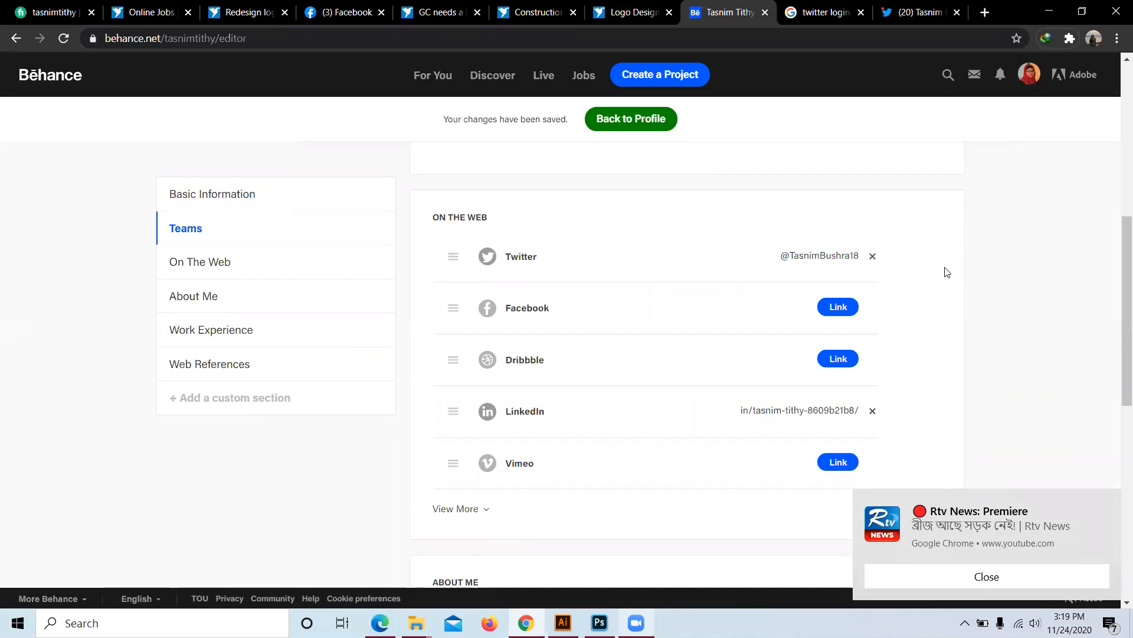
{"action": "scroll", "coordinate": [945, 272], "scroll_direction": "down", "scroll_amount": 1}
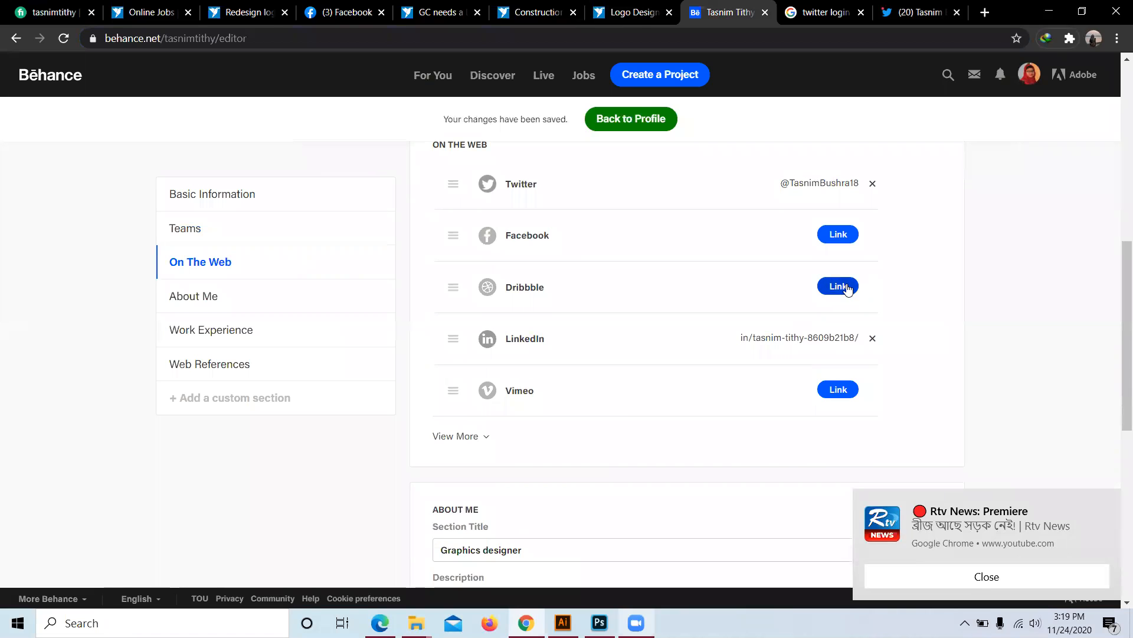
{"action": "left_click", "coordinate": [860, 12]}
{"action": "left_click", "coordinate": [888, 12]}
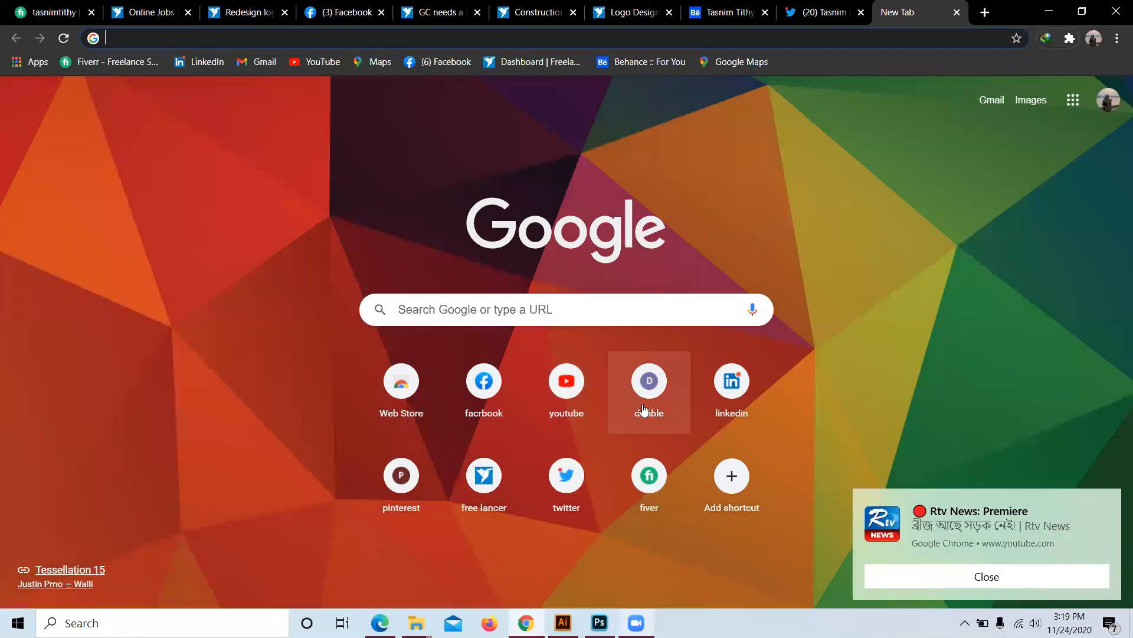
Step: Open Dribbble and sign in to your account
{"action": "left_click", "coordinate": [647, 411]}
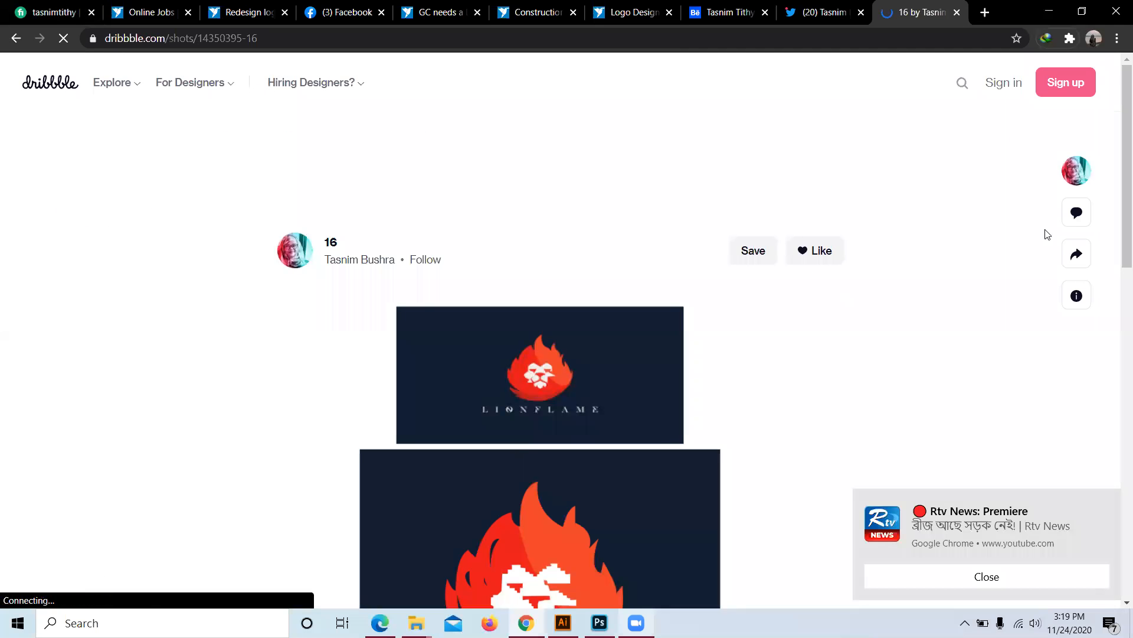
{"action": "mouse_move", "coordinate": [1075, 186]}
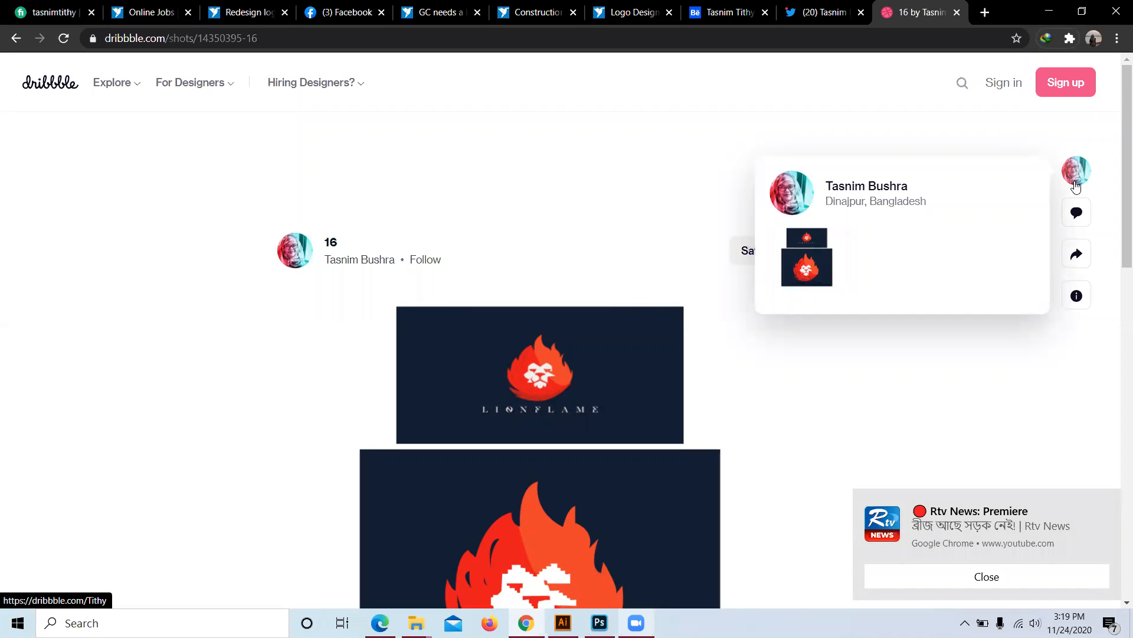
{"action": "left_click", "coordinate": [990, 86]}
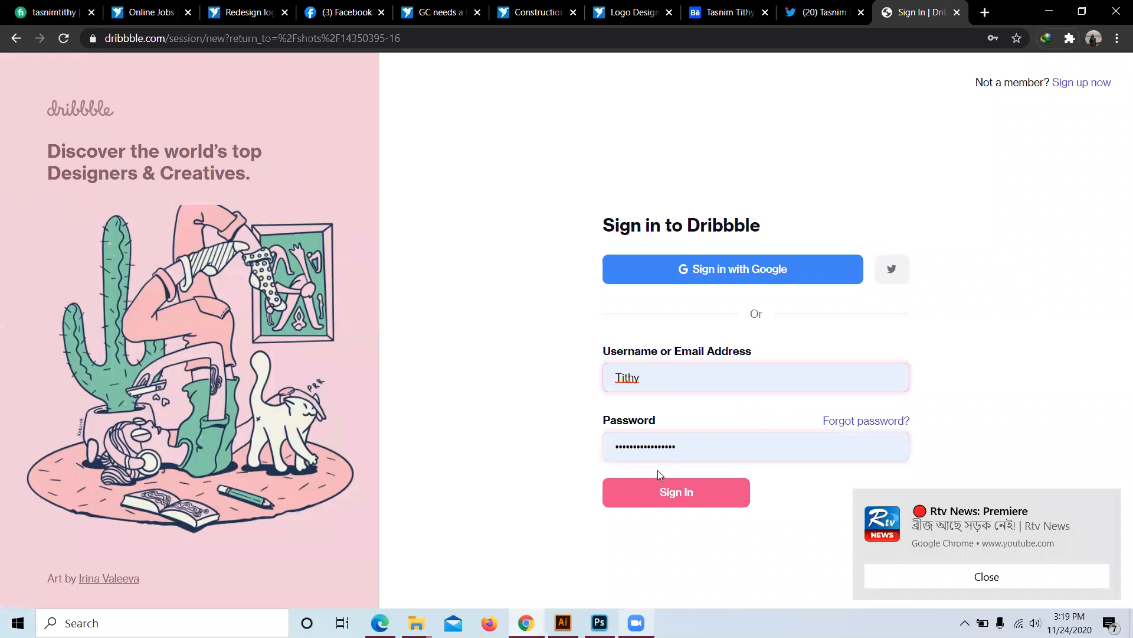
{"action": "left_click", "coordinate": [669, 509]}
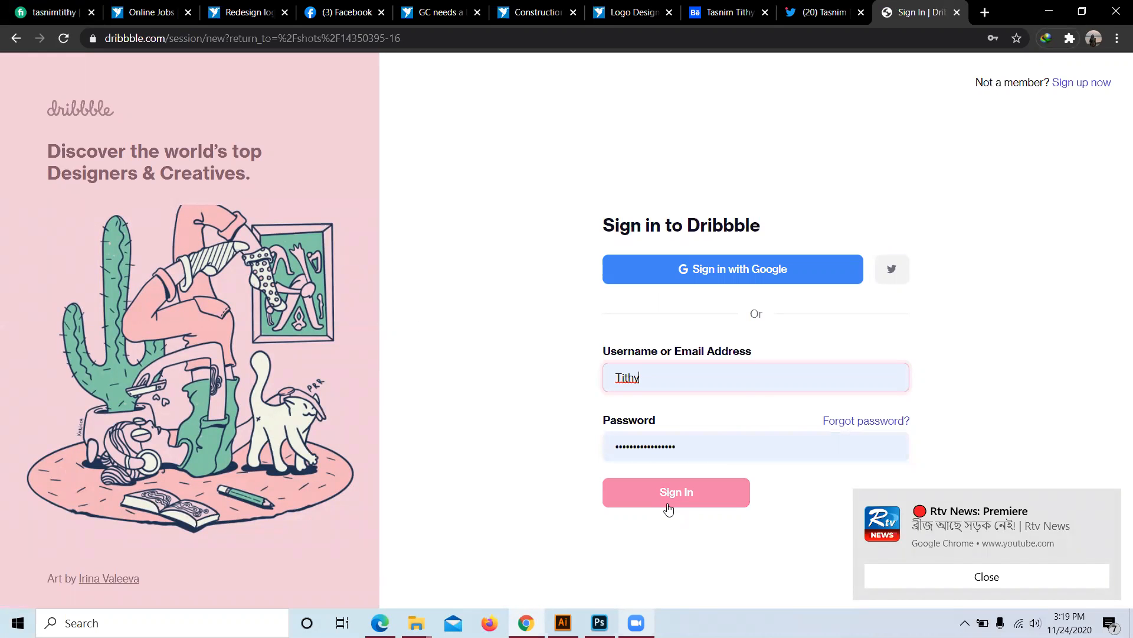
{"action": "left_click", "coordinate": [669, 509]}
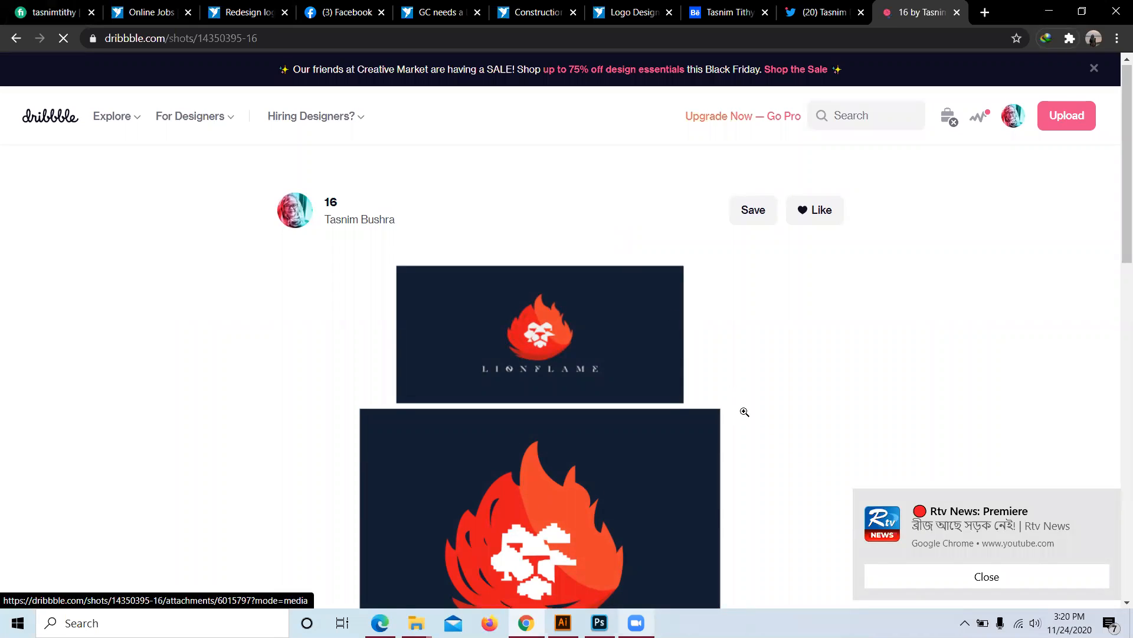
{"action": "scroll", "coordinate": [742, 410], "scroll_direction": "down", "scroll_amount": 5}
{"action": "scroll", "coordinate": [726, 287], "scroll_direction": "up", "scroll_amount": 5}
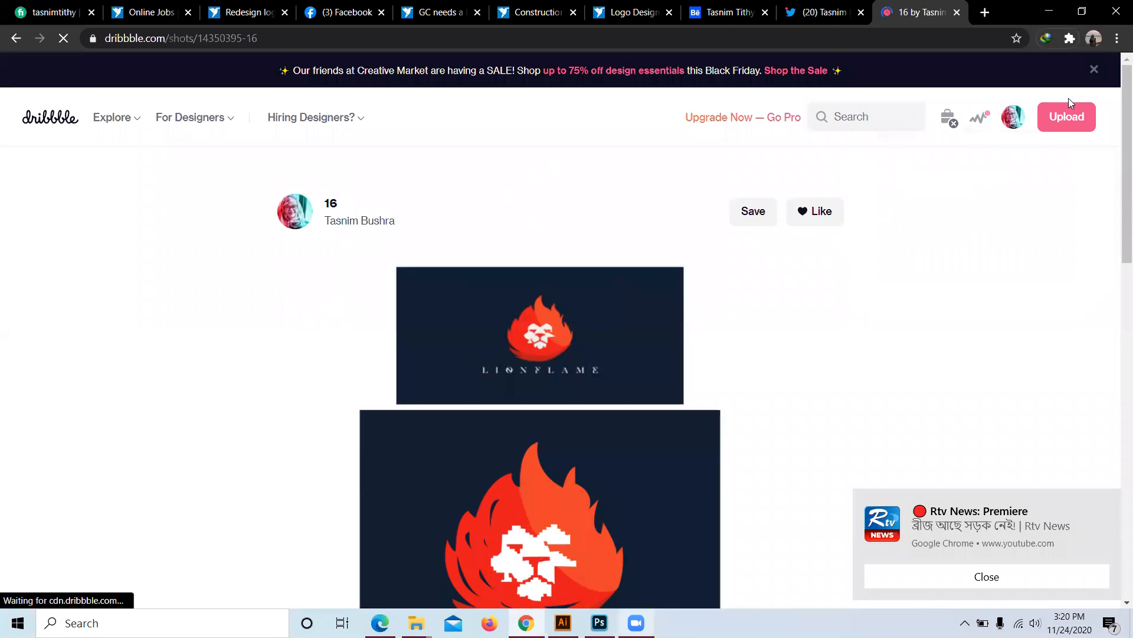
Step: Copy your Dribbble profile page's address and return to Behance
{"action": "mouse_move", "coordinate": [1013, 117]}
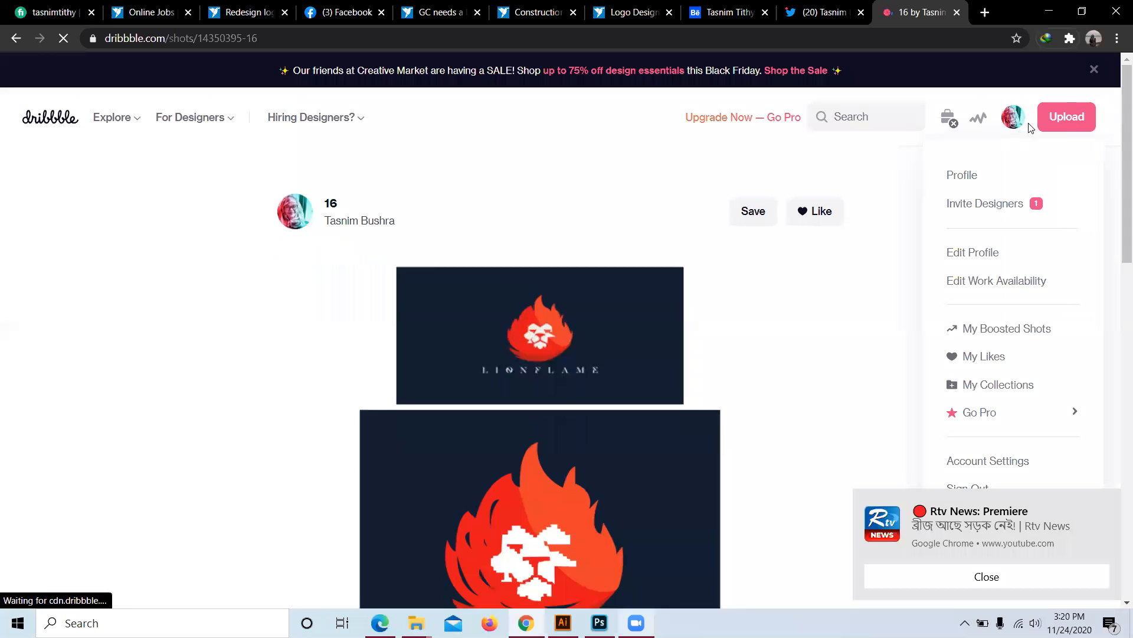
{"action": "left_click", "coordinate": [965, 183]}
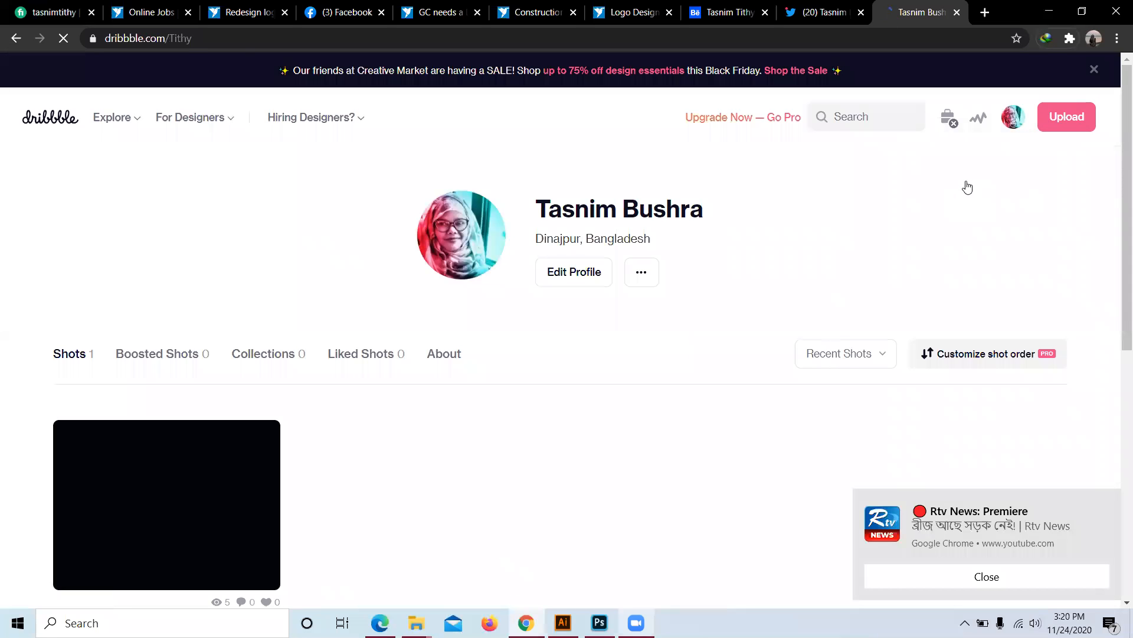
{"action": "left_click_drag", "start_coordinate": [195, 38], "coordinate": [99, 44]}
{"action": "right_click", "coordinate": [121, 39]}
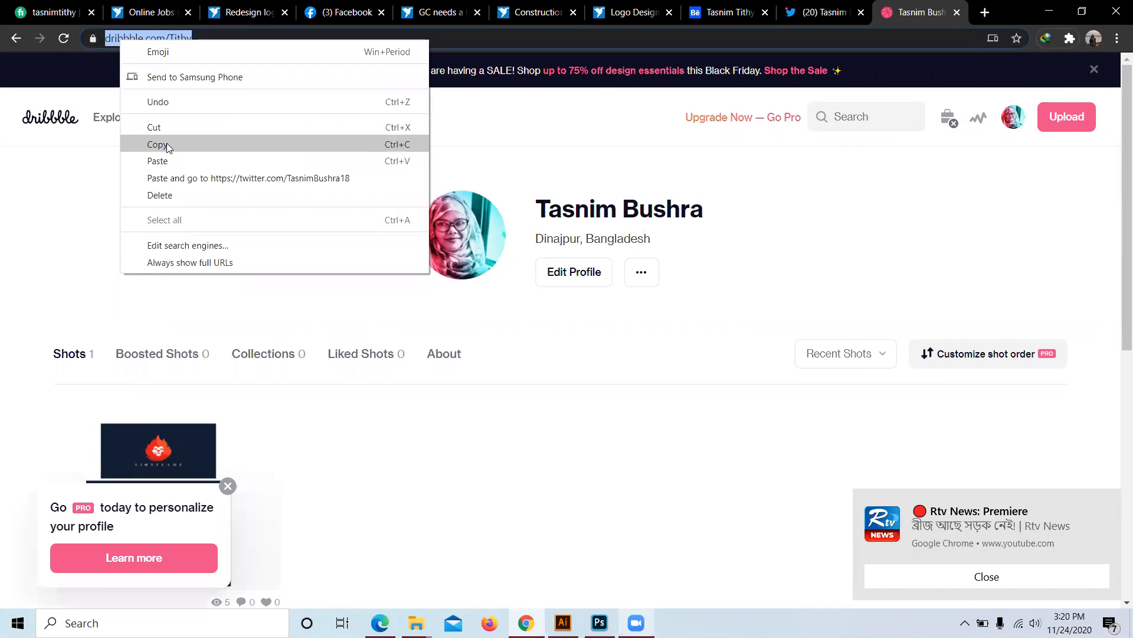
{"action": "left_click", "coordinate": [166, 144]}
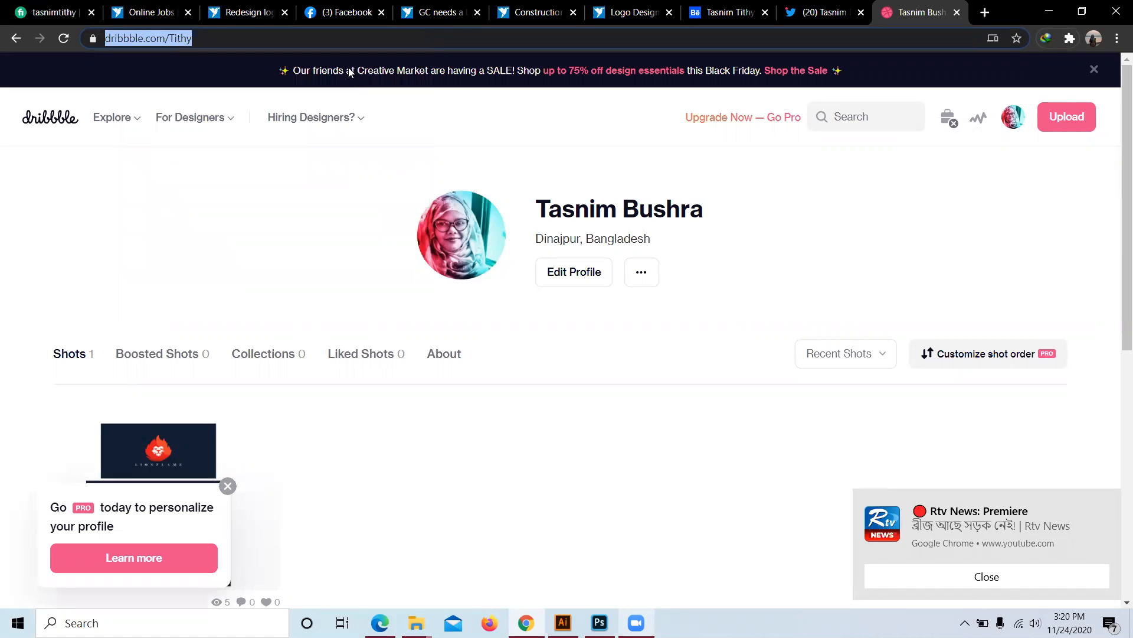
{"action": "left_click", "coordinate": [738, 14]}
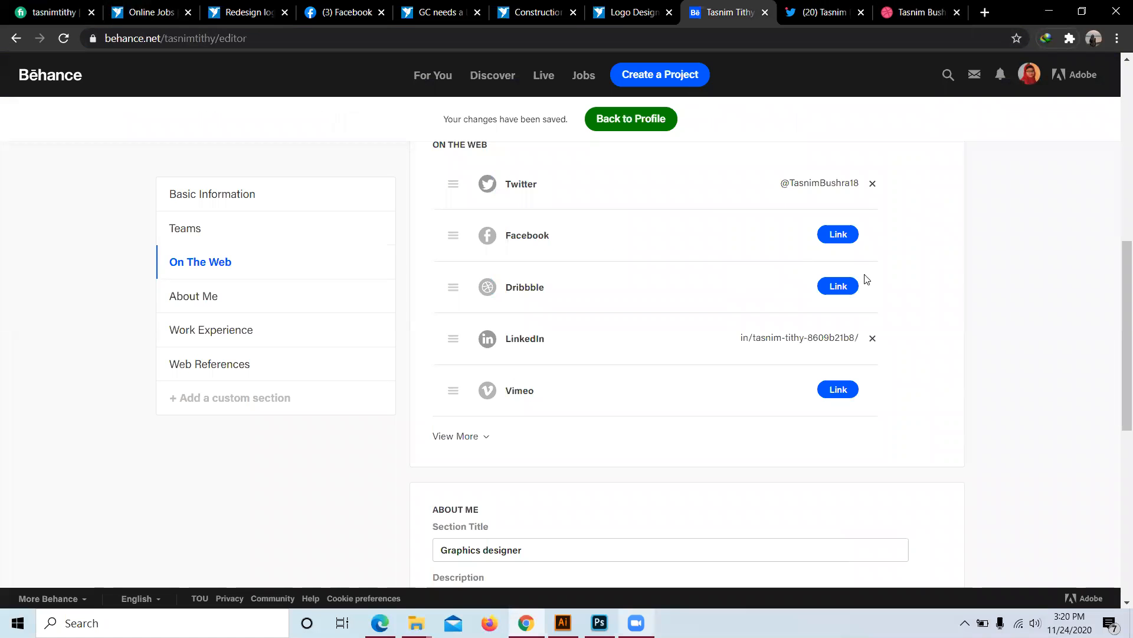
Step: Paste the Dribbble profile address into Behance's Dribbble field and submit it
{"action": "left_click", "coordinate": [848, 286]}
{"action": "right_click", "coordinate": [776, 286]}
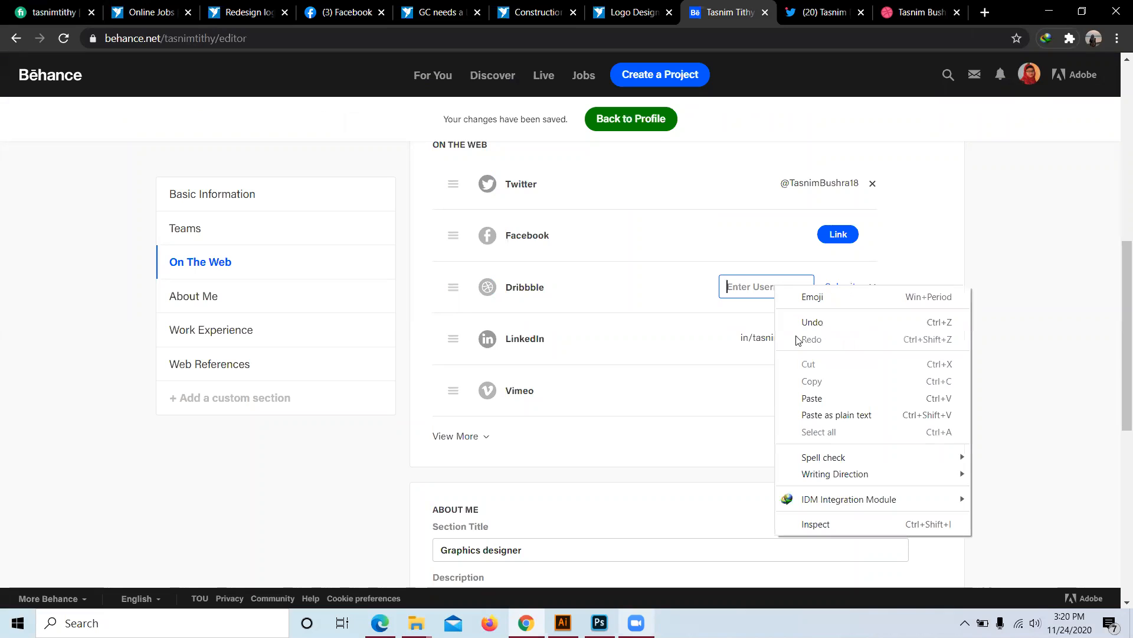
{"action": "left_click", "coordinate": [807, 397]}
{"action": "left_click", "coordinate": [839, 288]}
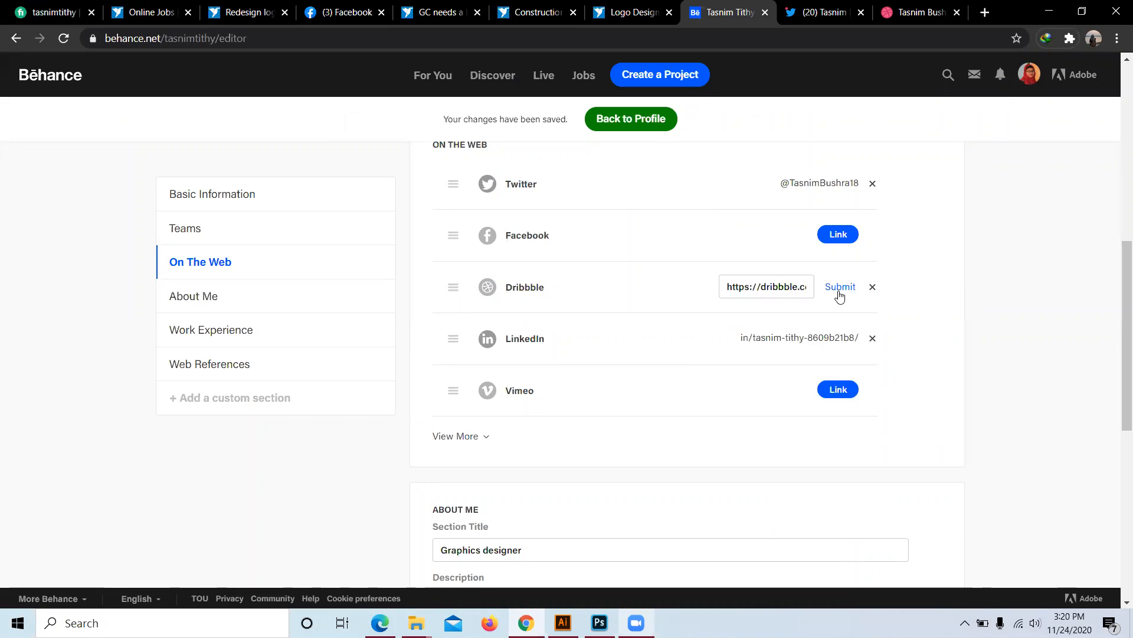
{"action": "scroll", "coordinate": [745, 364], "scroll_direction": "down", "scroll_amount": 1}
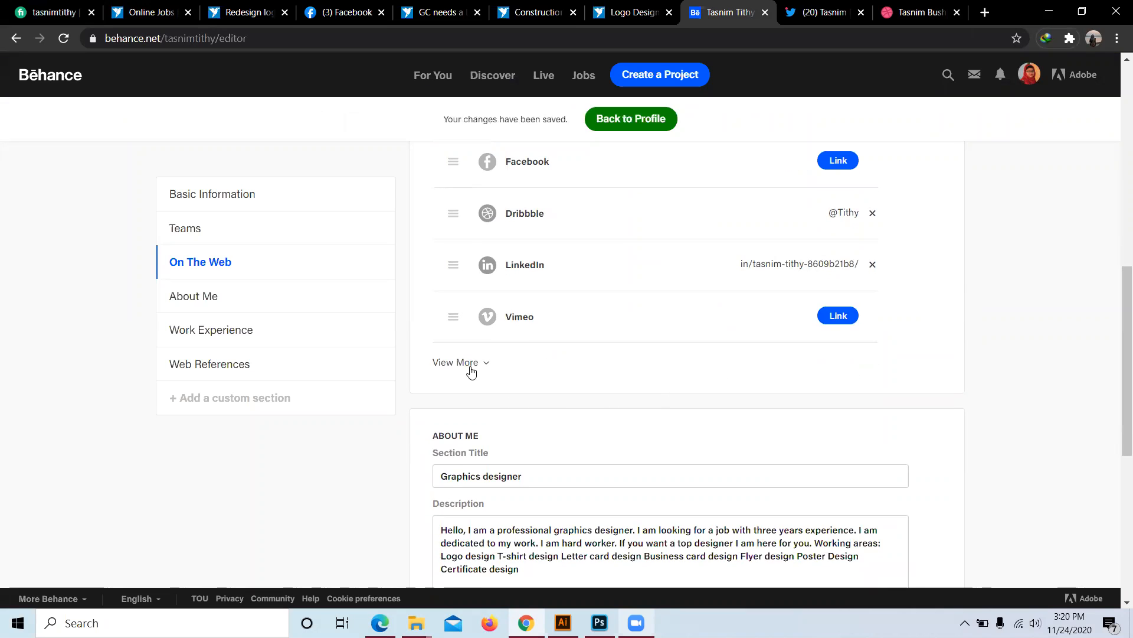
Step: Expand the On The Web list and look through every linkable social site, then open a new tab
{"action": "left_click", "coordinate": [471, 363]}
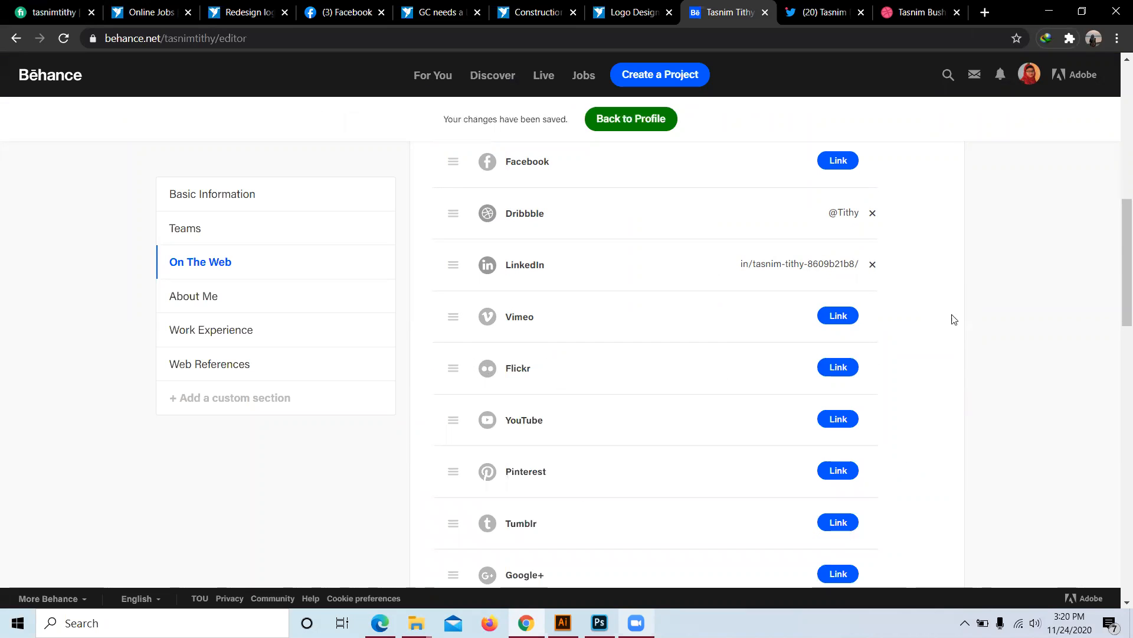
{"action": "scroll", "coordinate": [570, 361], "scroll_direction": "down", "scroll_amount": 1}
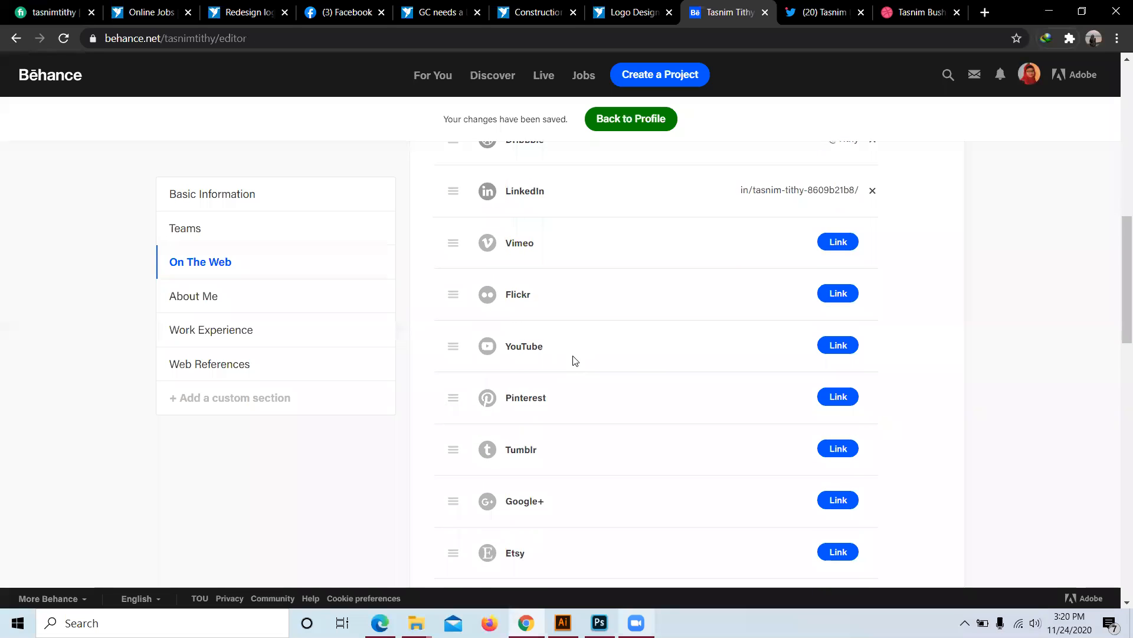
{"action": "scroll", "coordinate": [575, 360], "scroll_direction": "down", "scroll_amount": 1}
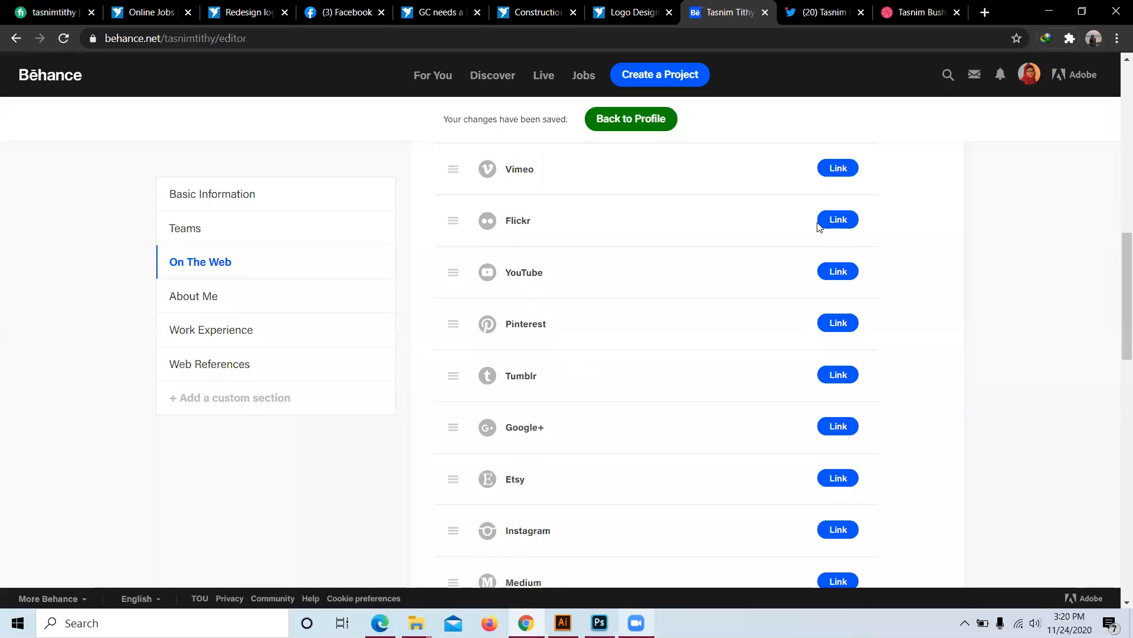
{"action": "scroll", "coordinate": [926, 343], "scroll_direction": "down", "scroll_amount": 2}
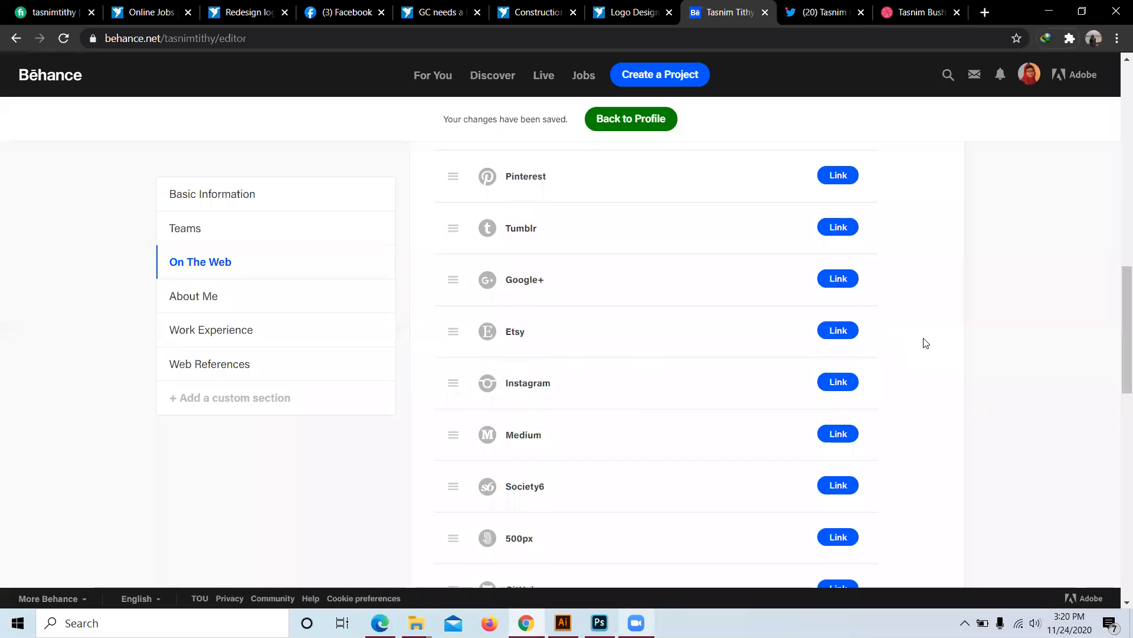
{"action": "scroll", "coordinate": [925, 343], "scroll_direction": "down", "scroll_amount": 5}
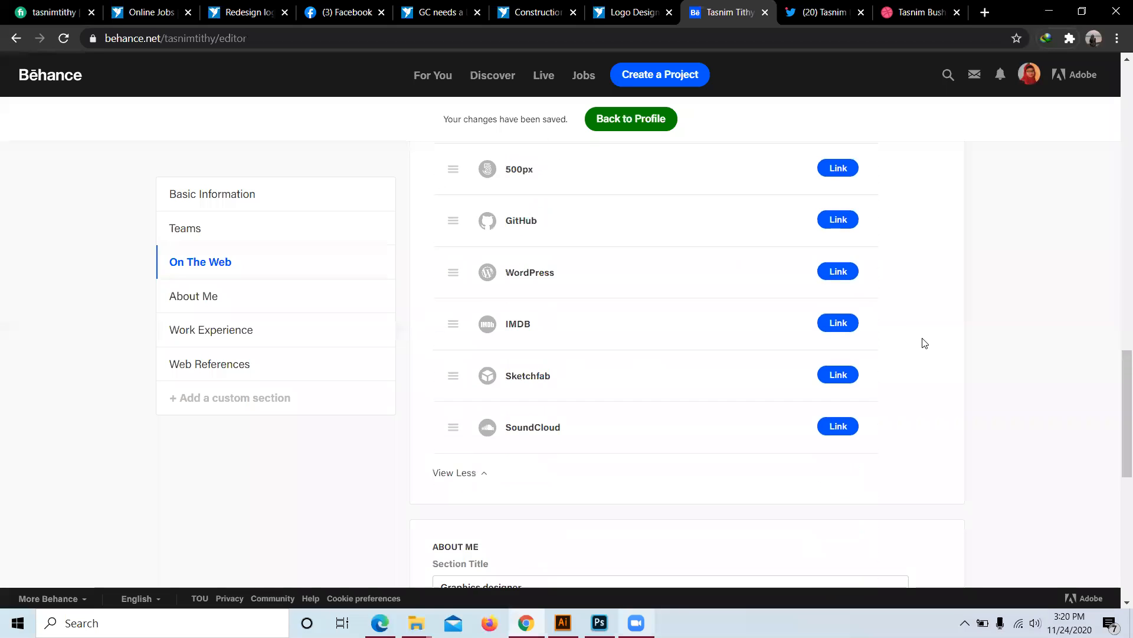
{"action": "scroll", "coordinate": [471, 382], "scroll_direction": "up", "scroll_amount": 7}
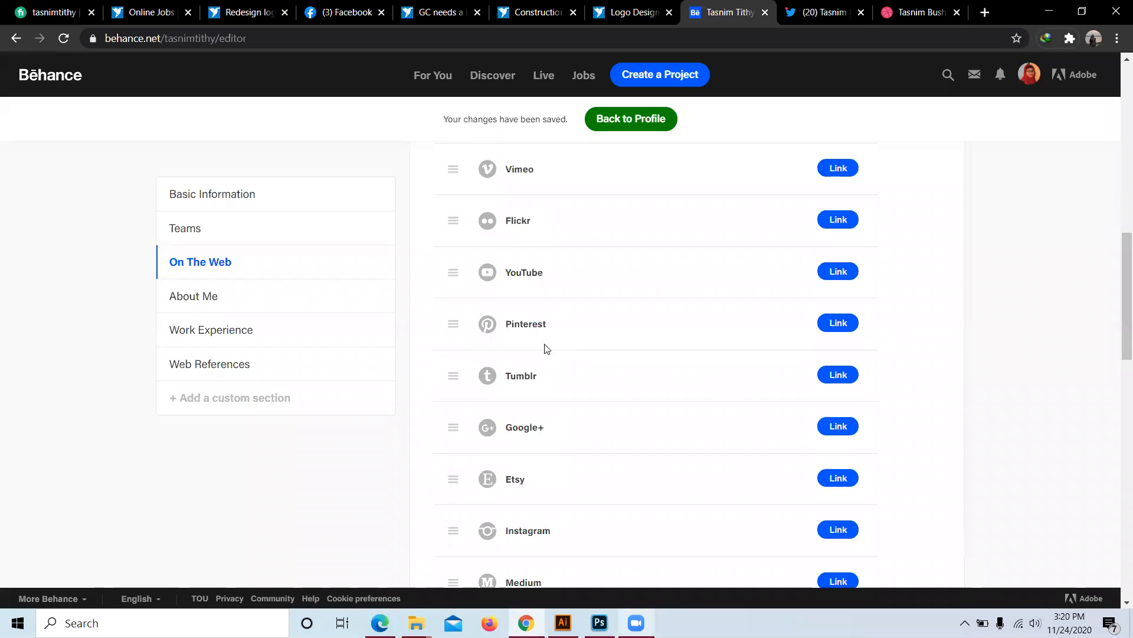
{"action": "scroll", "coordinate": [534, 284], "scroll_direction": "up", "scroll_amount": 2}
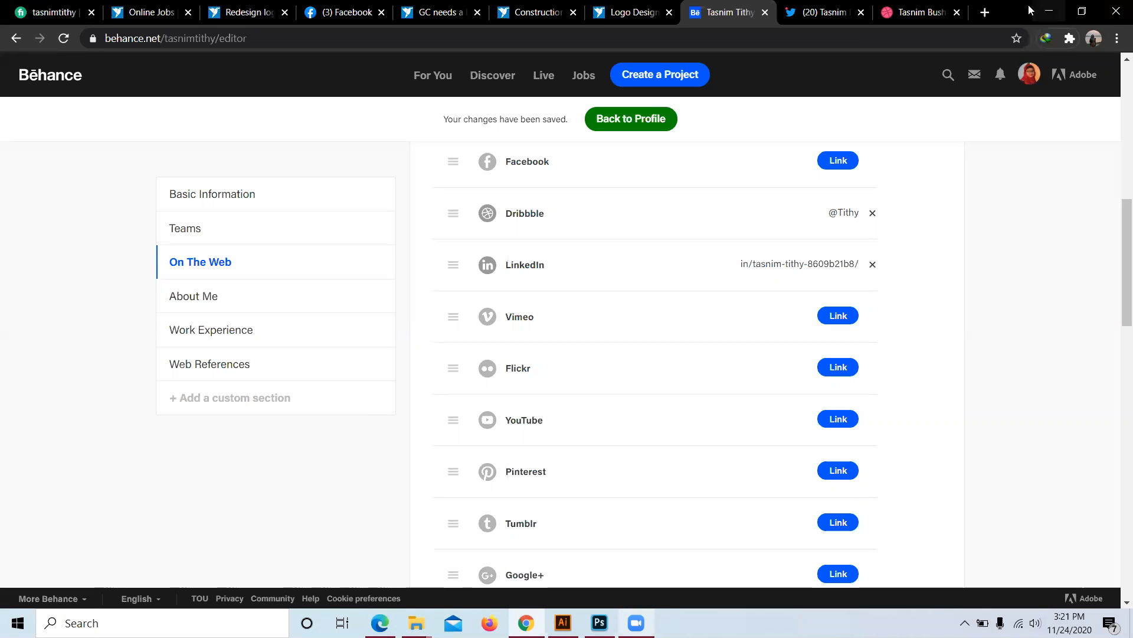
{"action": "scroll", "coordinate": [595, 282], "scroll_direction": "down", "scroll_amount": 1}
{"action": "scroll", "coordinate": [591, 295], "scroll_direction": "down", "scroll_amount": 5}
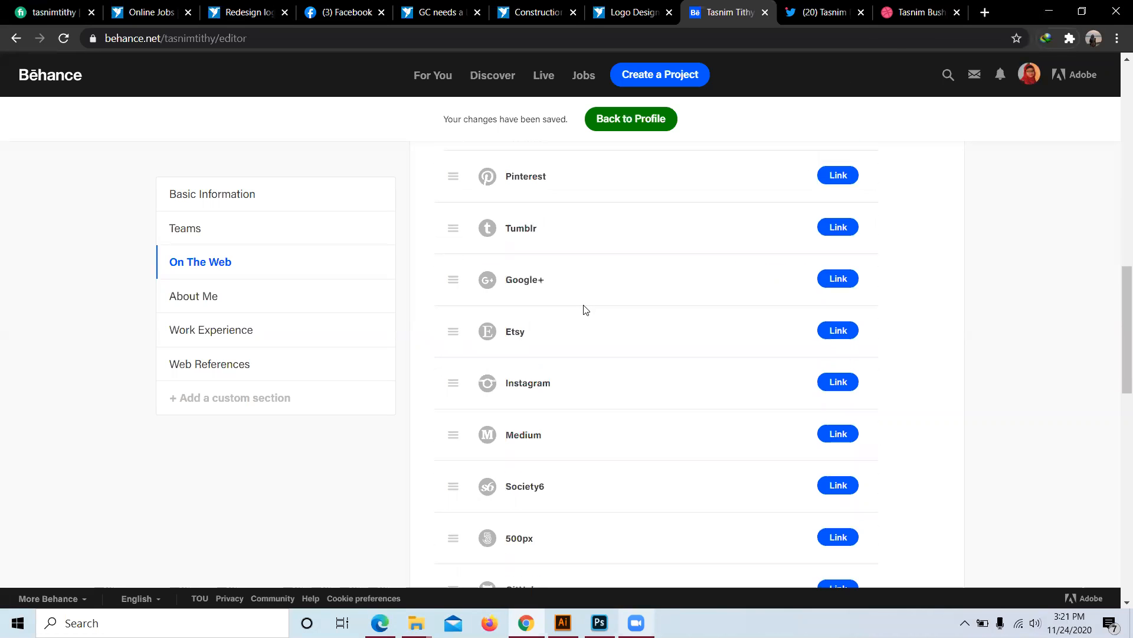
{"action": "scroll", "coordinate": [573, 339], "scroll_direction": "down", "scroll_amount": 5}
{"action": "scroll", "coordinate": [577, 347], "scroll_direction": "down", "scroll_amount": 2}
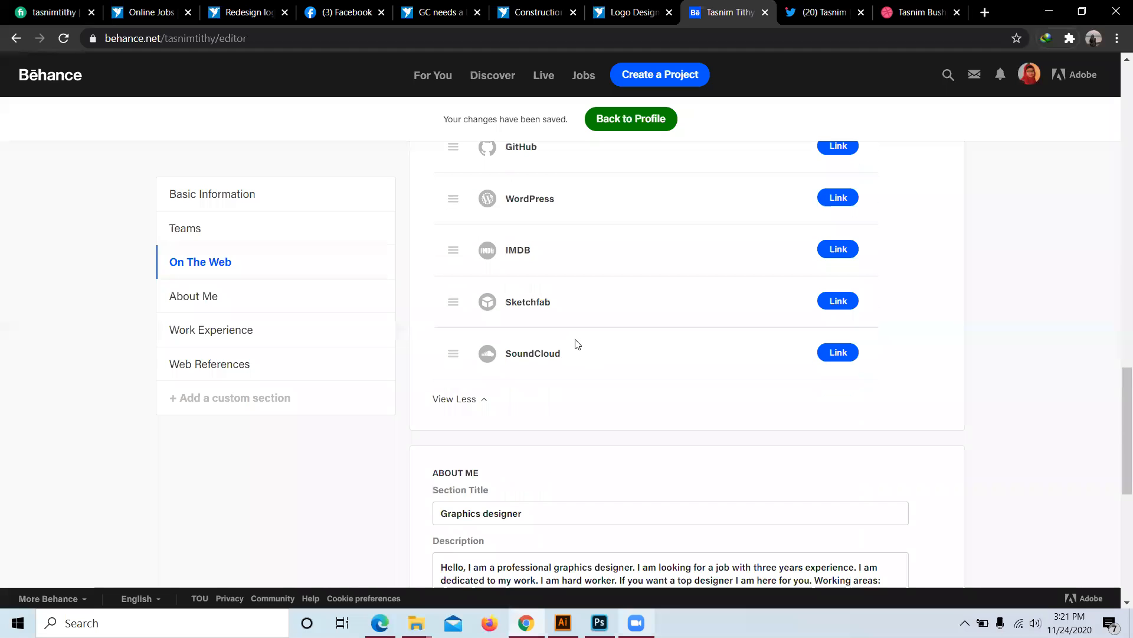
{"action": "scroll", "coordinate": [570, 346], "scroll_direction": "up", "scroll_amount": 10}
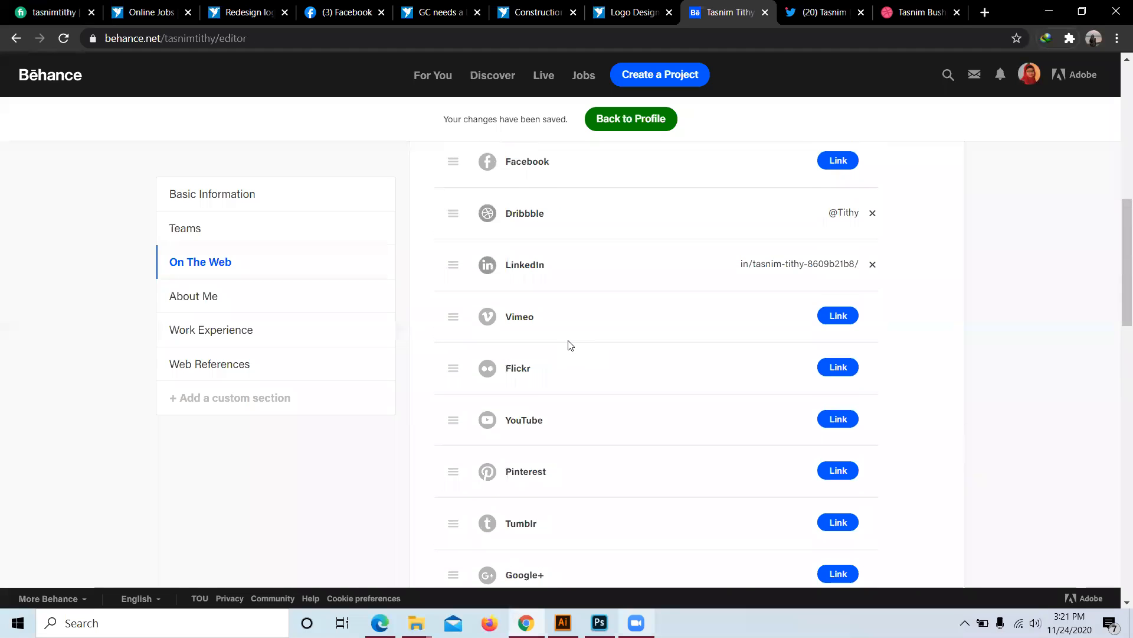
{"action": "left_click", "coordinate": [985, 12]}
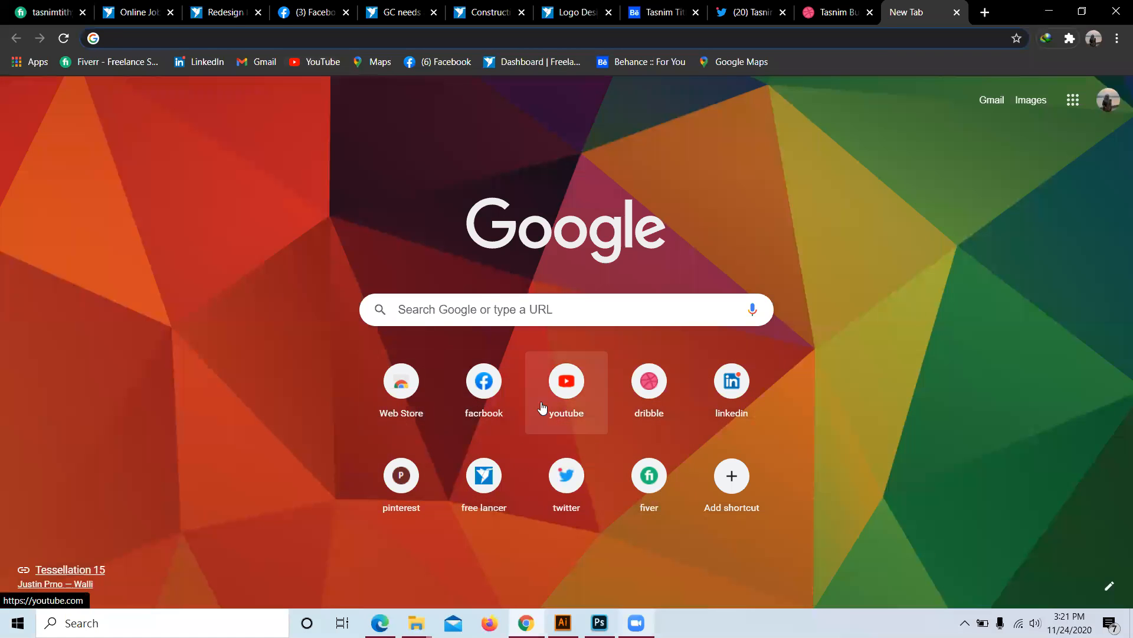
Step: Go to Pinterest from the new tab and look over its home feed
{"action": "left_click", "coordinate": [401, 477]}
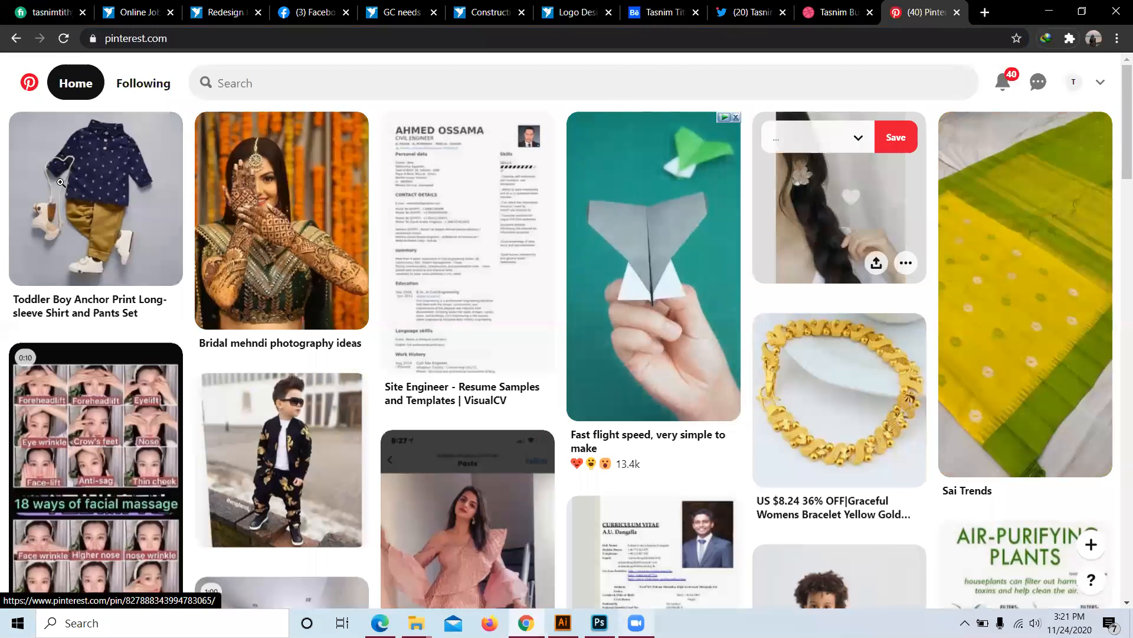
{"action": "scroll", "coordinate": [824, 436], "scroll_direction": "down", "scroll_amount": 8}
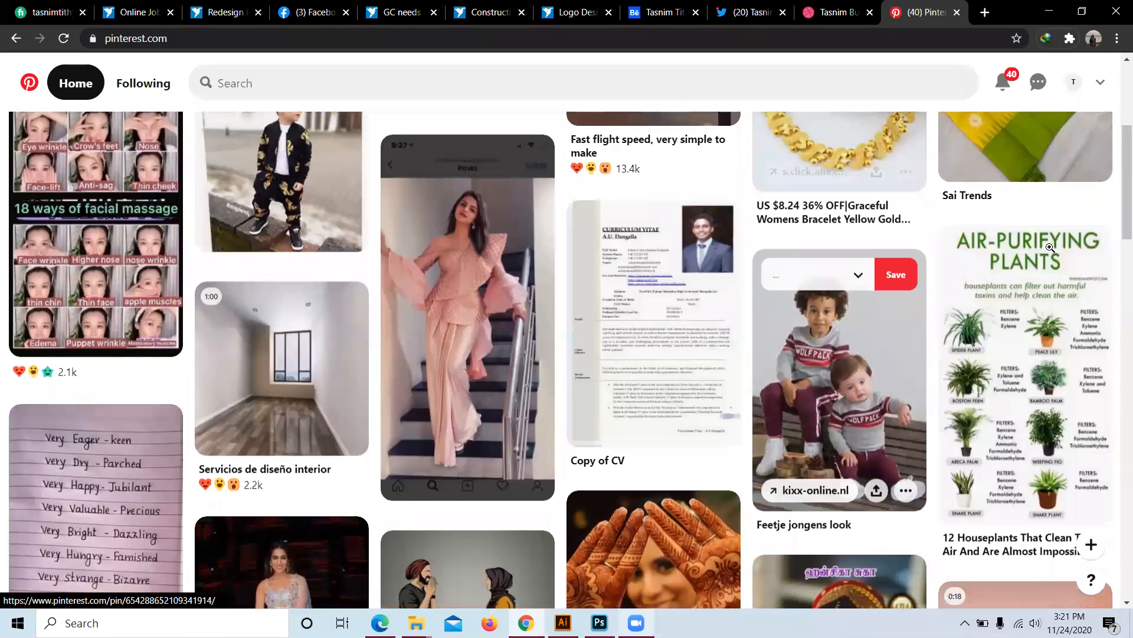
{"action": "scroll", "coordinate": [245, 254], "scroll_direction": "up", "scroll_amount": 5}
{"action": "scroll", "coordinate": [245, 254], "scroll_direction": "up", "scroll_amount": 4}
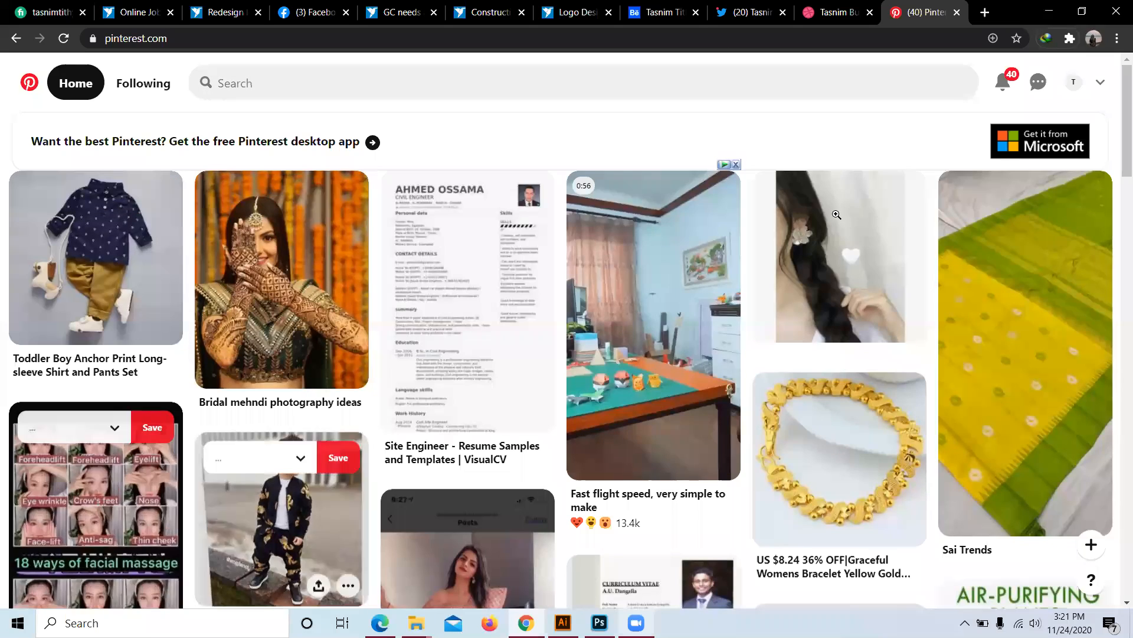
Step: Open your Pinterest profile page, copy its web address and return to Behance
{"action": "mouse_move", "coordinate": [836, 225]}
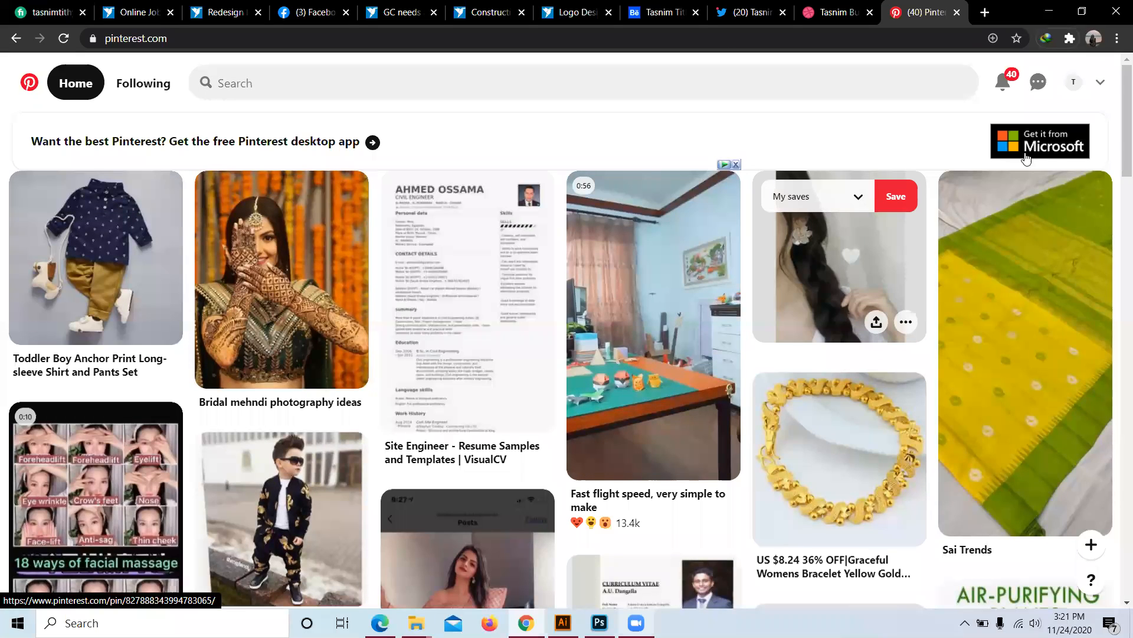
{"action": "left_click", "coordinate": [1099, 84]}
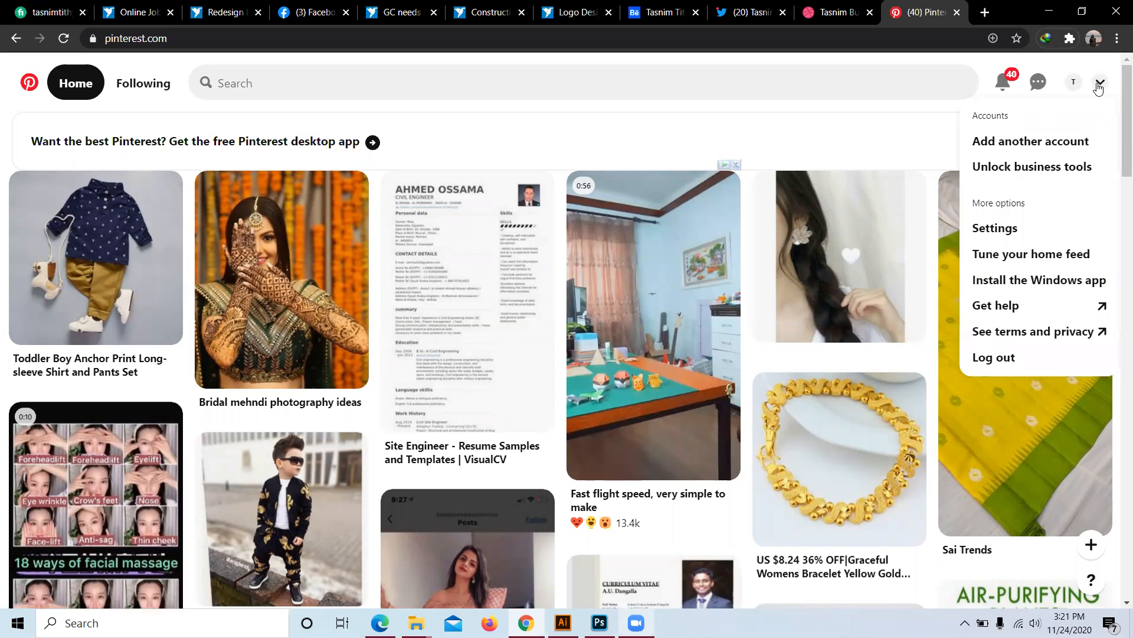
{"action": "left_click", "coordinate": [1080, 87]}
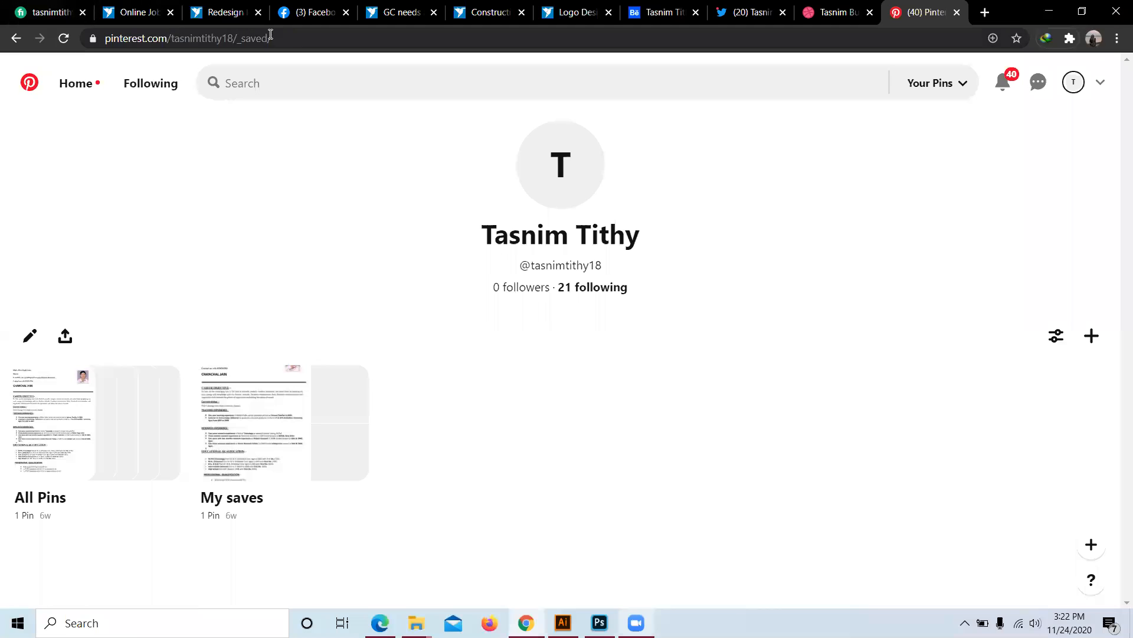
{"action": "left_click_drag", "start_coordinate": [235, 40], "coordinate": [66, 44]}
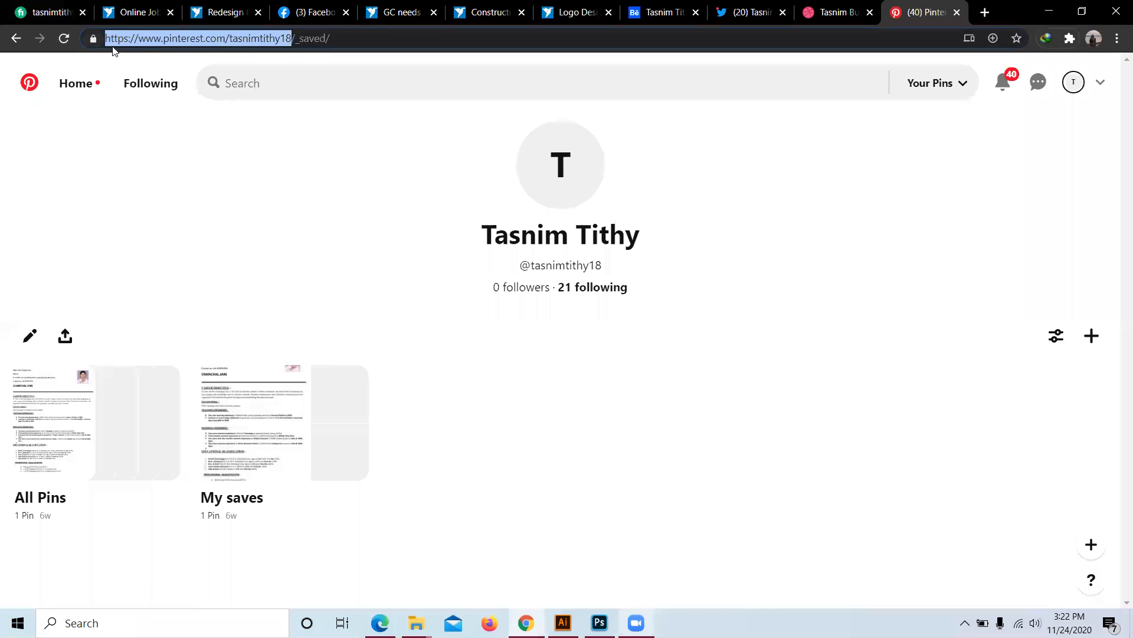
{"action": "right_click", "coordinate": [277, 39]}
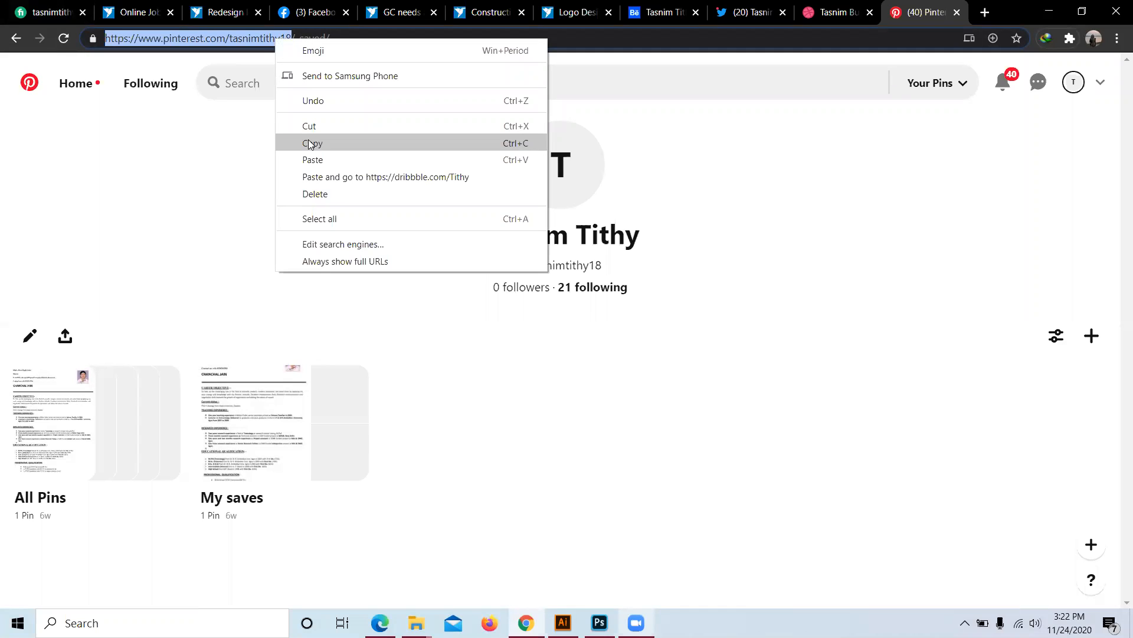
{"action": "left_click", "coordinate": [310, 144]}
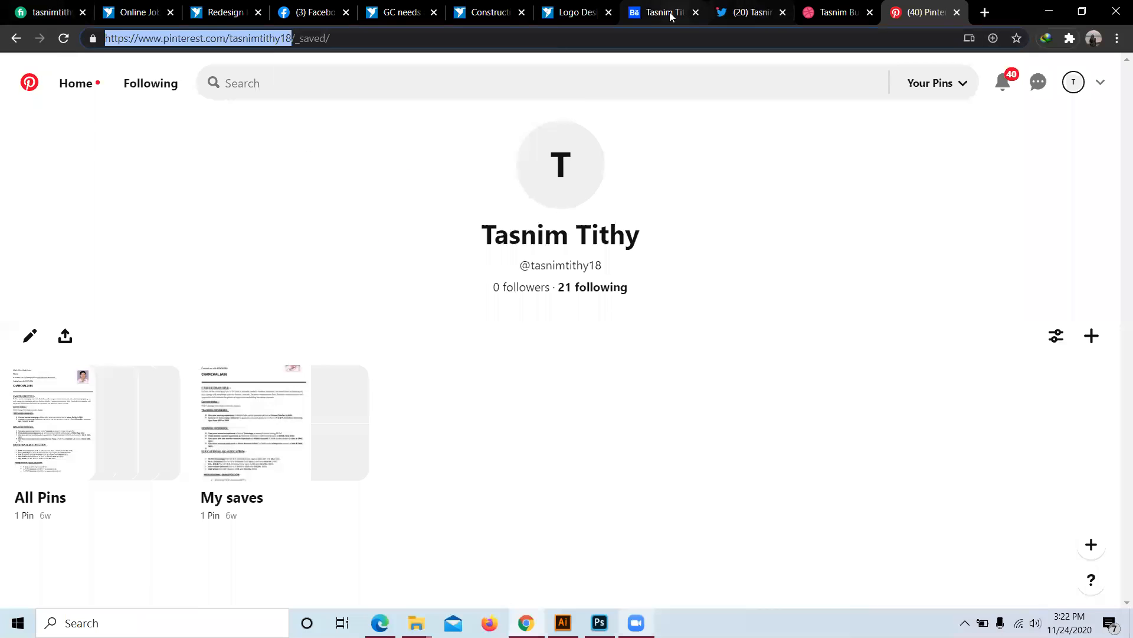
{"action": "left_click", "coordinate": [651, 15]}
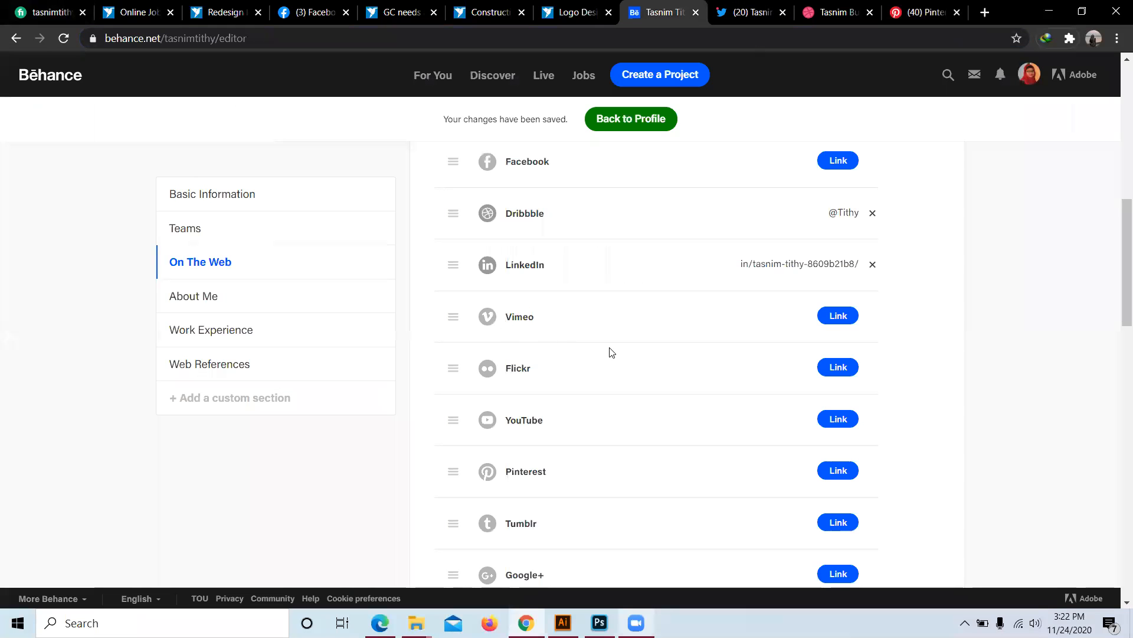
Step: Link Pinterest in Behance by pasting the copied profile address and submitting it
{"action": "scroll", "coordinate": [611, 351], "scroll_direction": "down", "scroll_amount": 1}
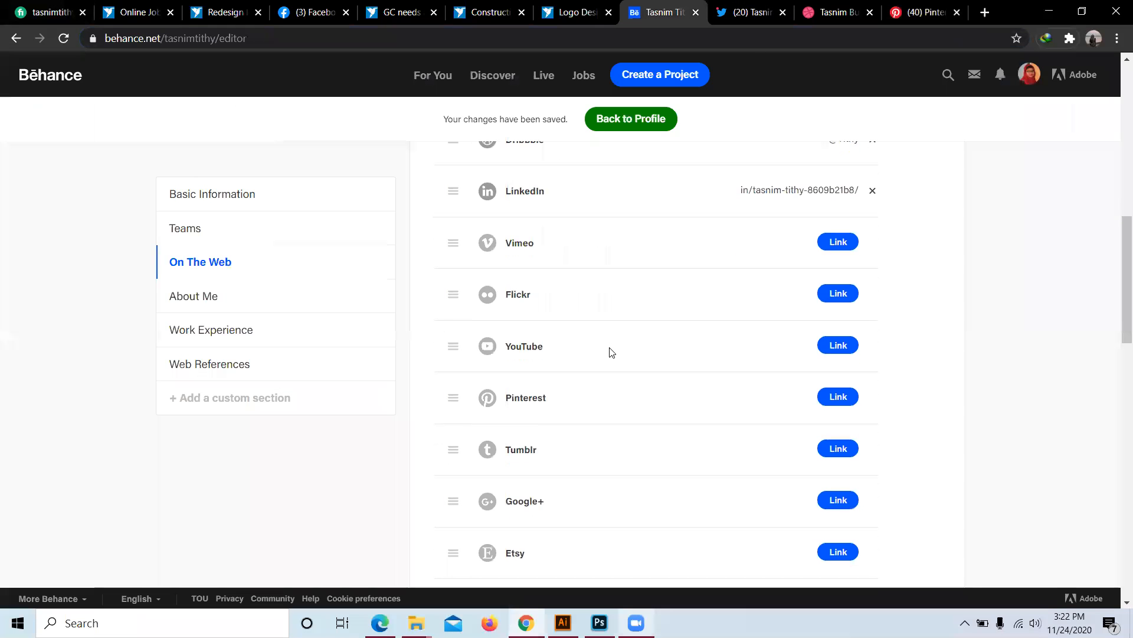
{"action": "left_click", "coordinate": [839, 397]}
{"action": "right_click", "coordinate": [764, 395]}
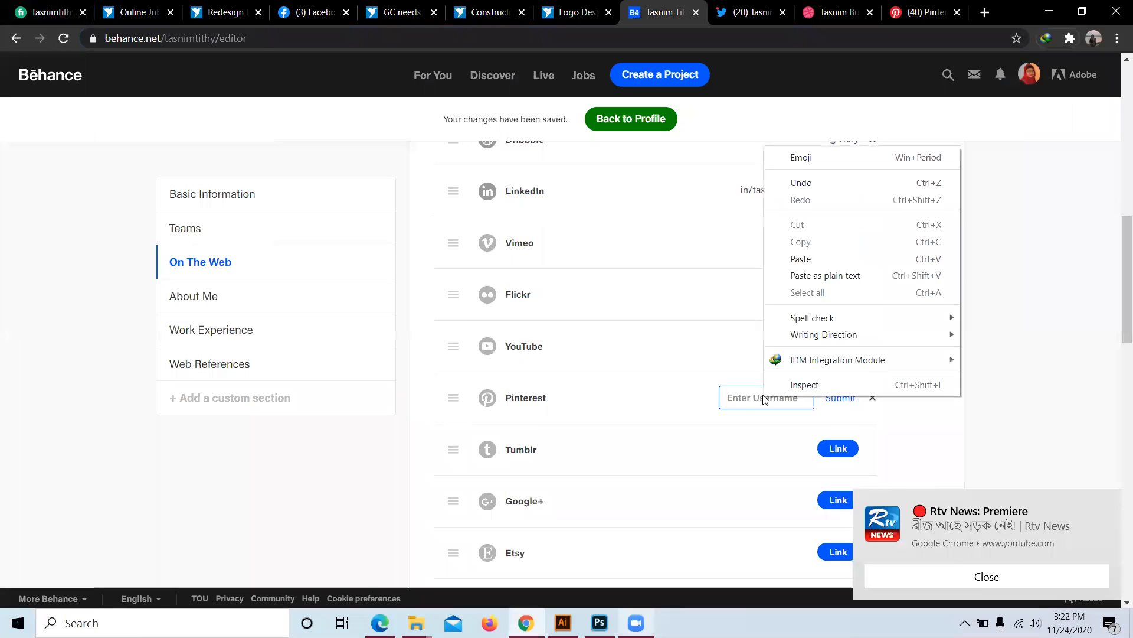
{"action": "left_click", "coordinate": [797, 258]}
{"action": "left_click", "coordinate": [840, 397]}
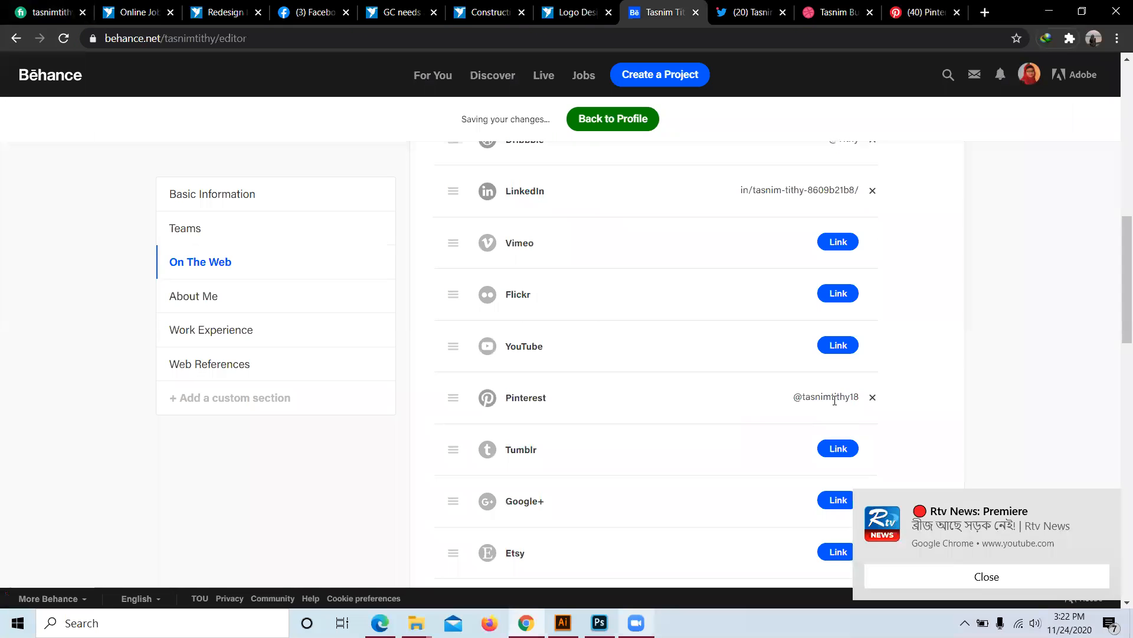
Step: Check the updated On The Web list of linked accounts, then open a new browser tab
{"action": "scroll", "coordinate": [809, 392], "scroll_direction": "down", "scroll_amount": 2}
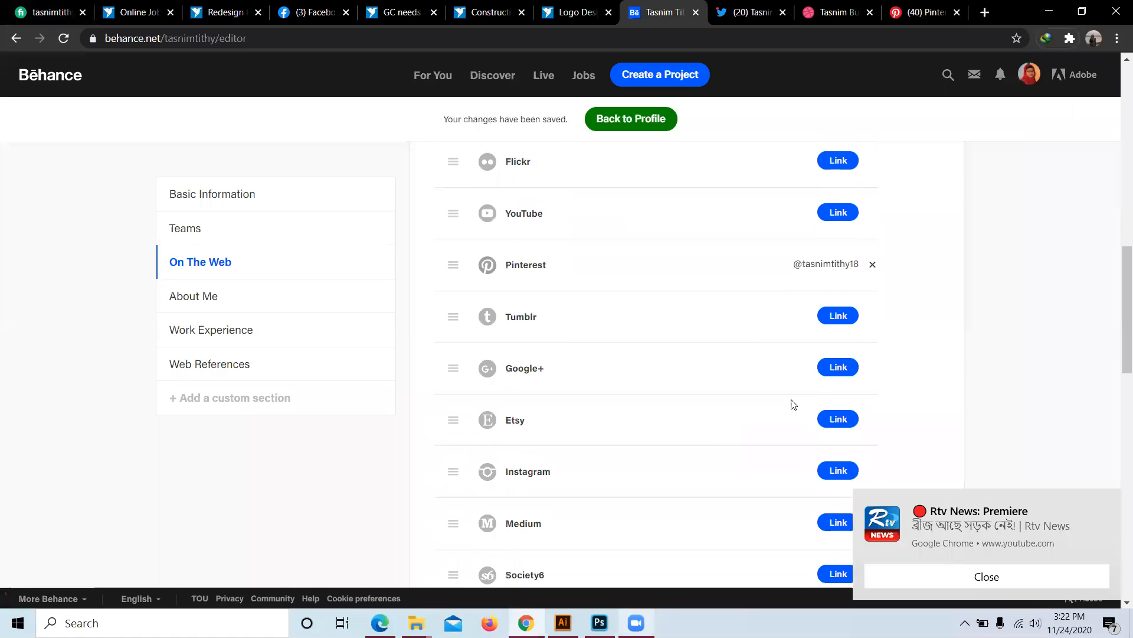
{"action": "scroll", "coordinate": [788, 437], "scroll_direction": "down", "scroll_amount": 1}
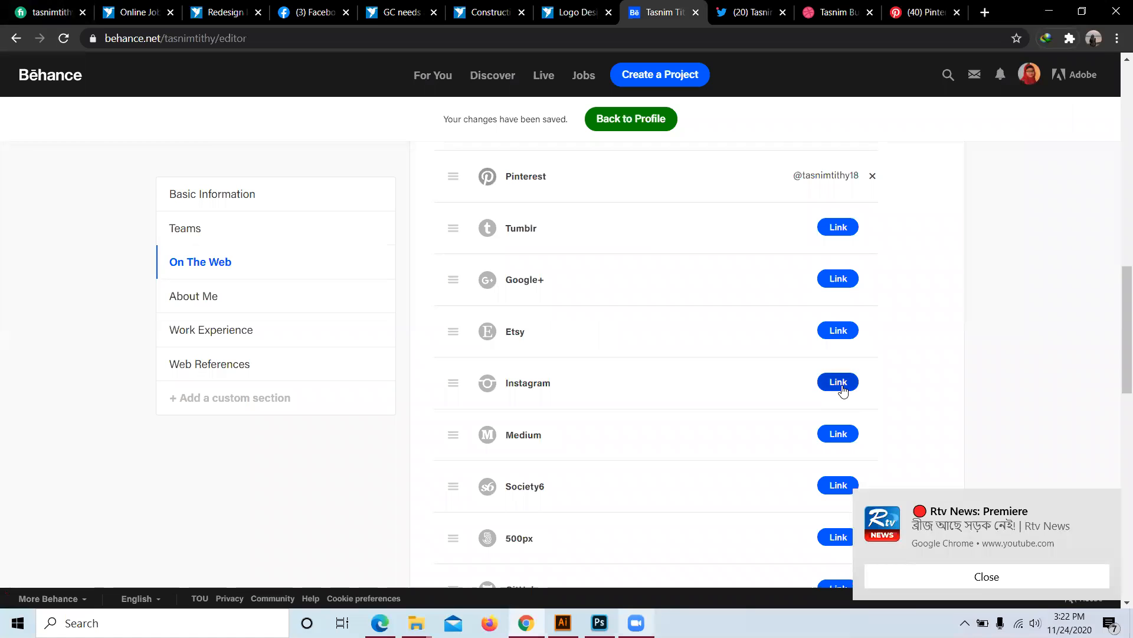
{"action": "scroll", "coordinate": [584, 440], "scroll_direction": "down", "scroll_amount": 2}
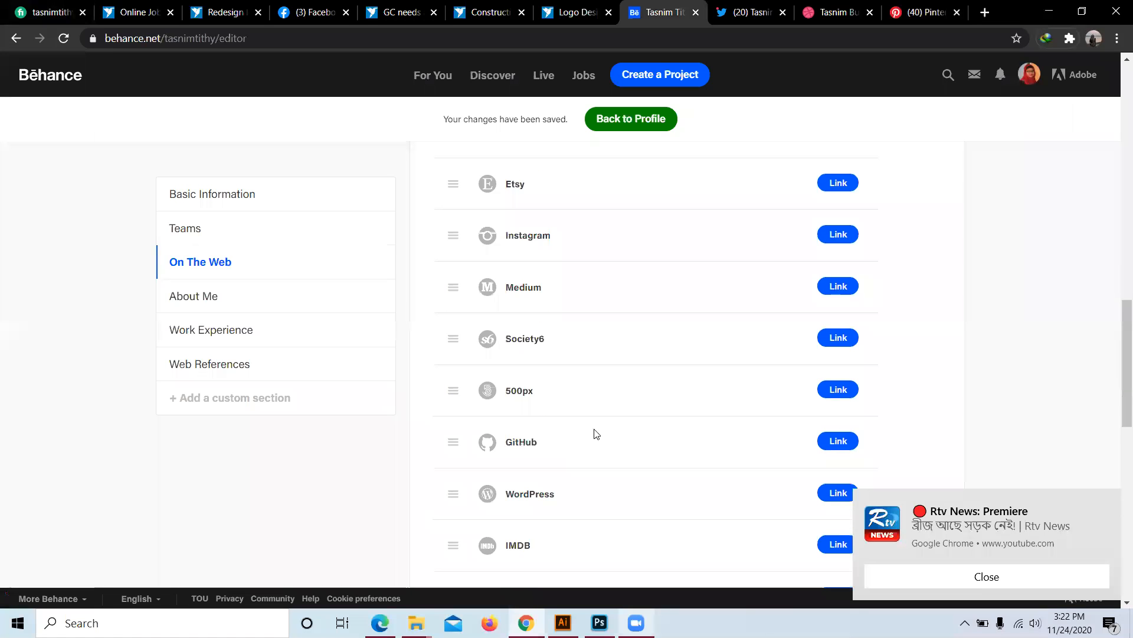
{"action": "scroll", "coordinate": [664, 243], "scroll_direction": "up", "scroll_amount": 6}
{"action": "scroll", "coordinate": [531, 322], "scroll_direction": "up", "scroll_amount": 5}
{"action": "scroll", "coordinate": [562, 440], "scroll_direction": "down", "scroll_amount": 4}
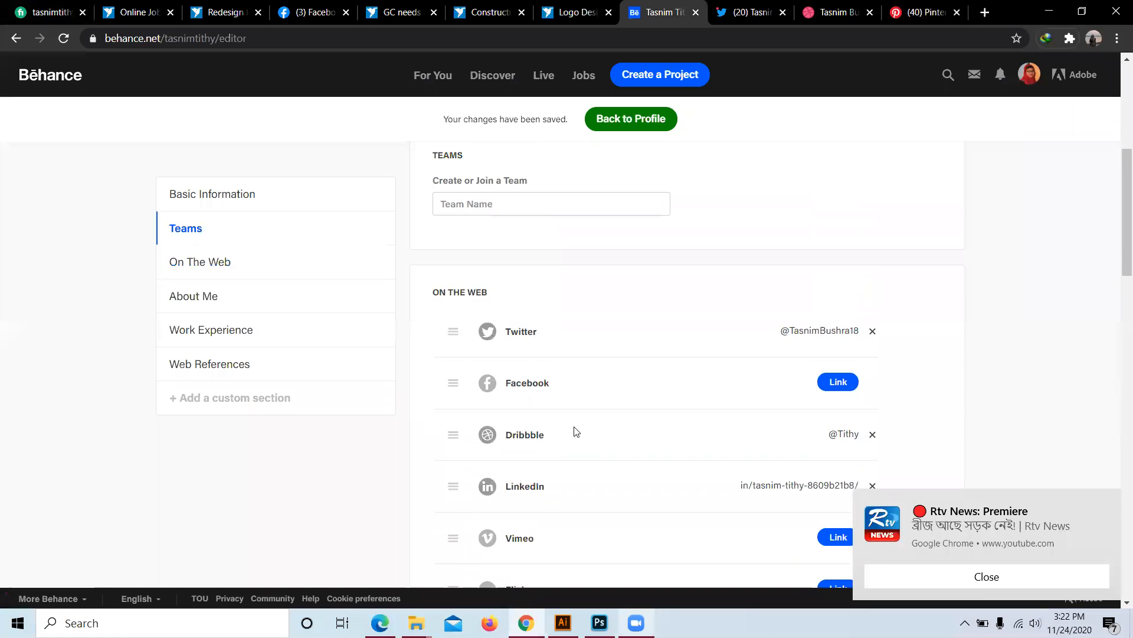
{"action": "scroll", "coordinate": [780, 389], "scroll_direction": "down", "scroll_amount": 1}
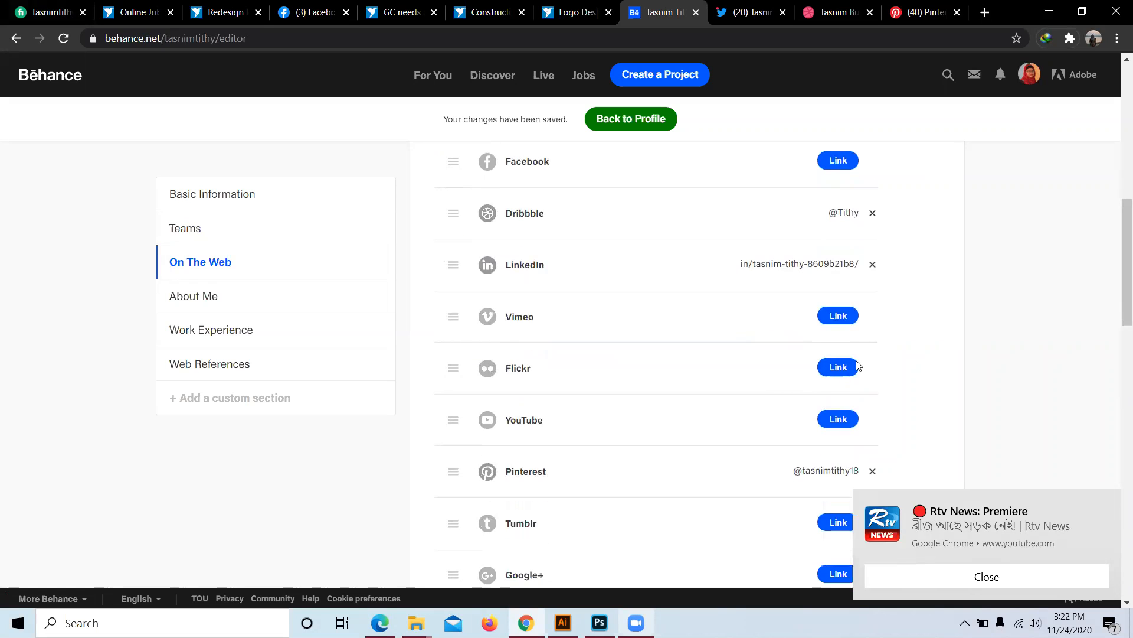
{"action": "scroll", "coordinate": [786, 434], "scroll_direction": "down", "scroll_amount": 3}
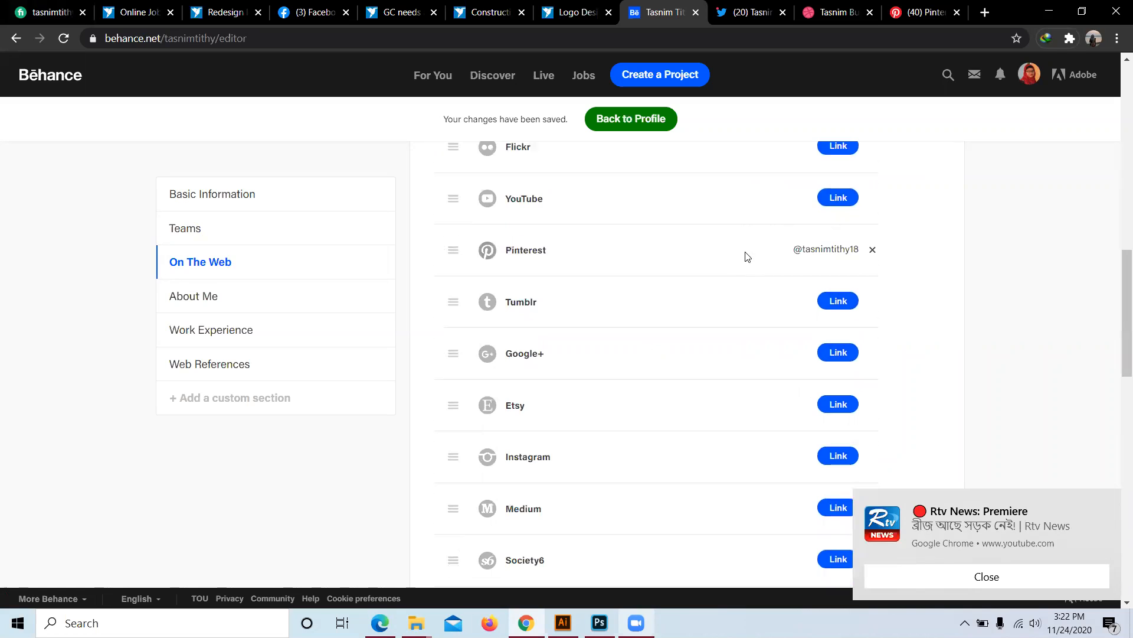
{"action": "left_click", "coordinate": [985, 12]}
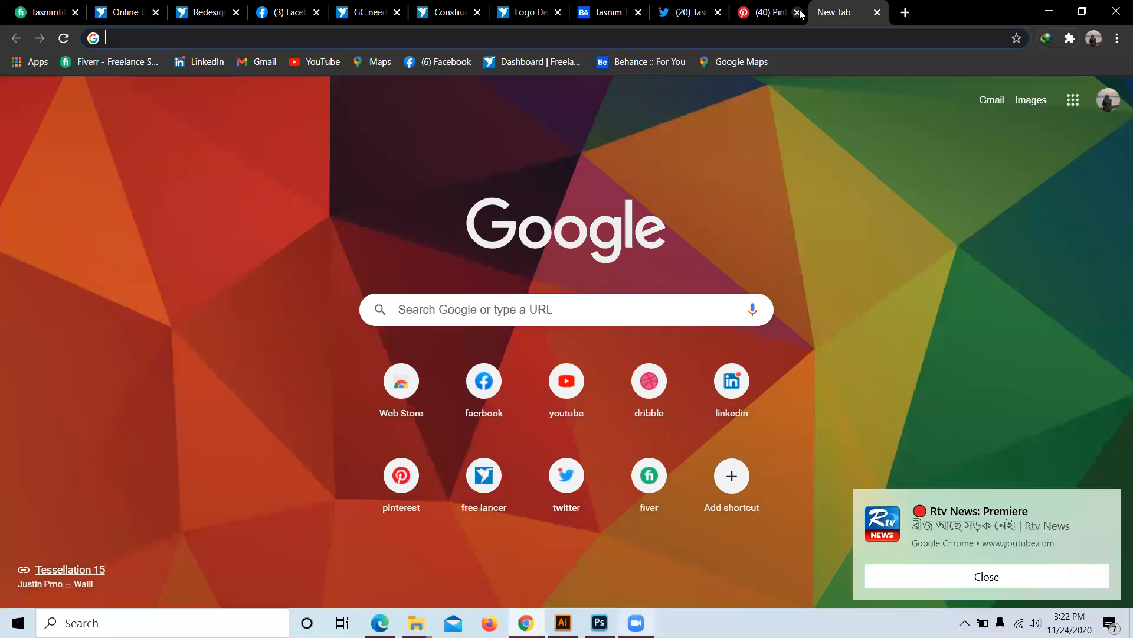
Step: Close the Dribbble and Pinterest tabs and search Google for 'flickr login' to reach Flickr's sign-in page
{"action": "left_click", "coordinate": [798, 12]}
{"action": "left_click", "coordinate": [797, 12]}
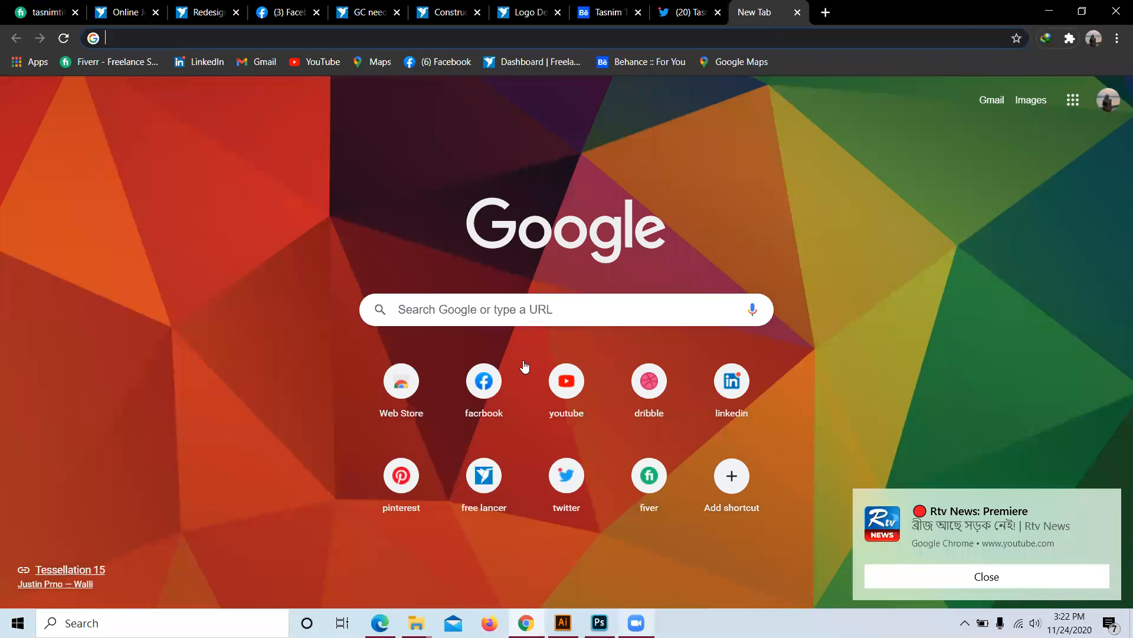
{"action": "left_click", "coordinate": [527, 319]}
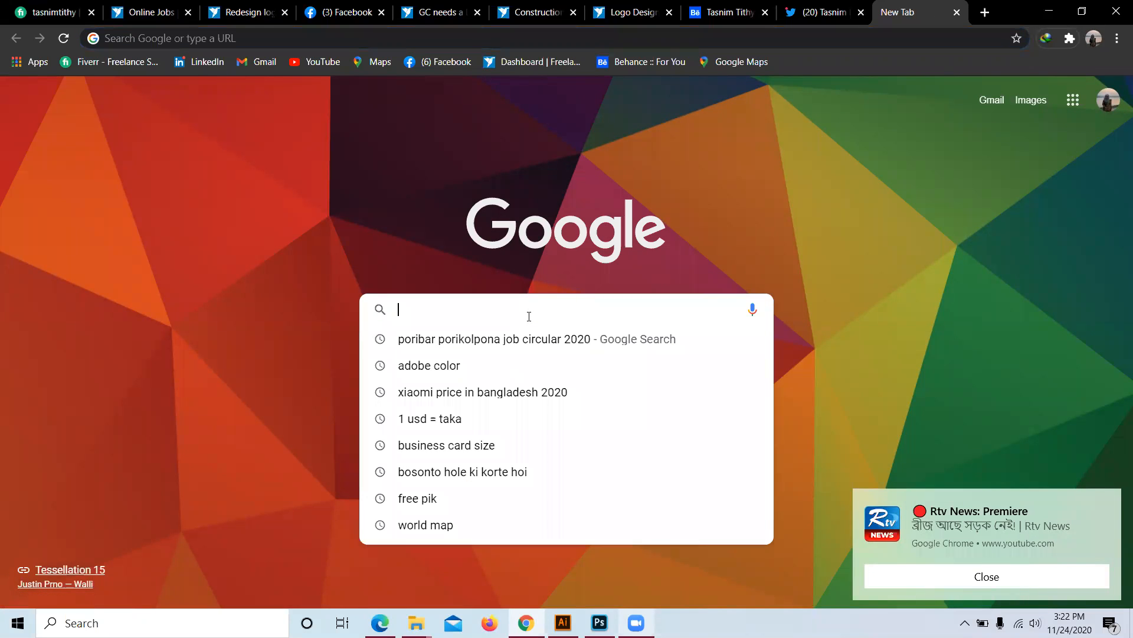
{"action": "type", "text": "flic"}
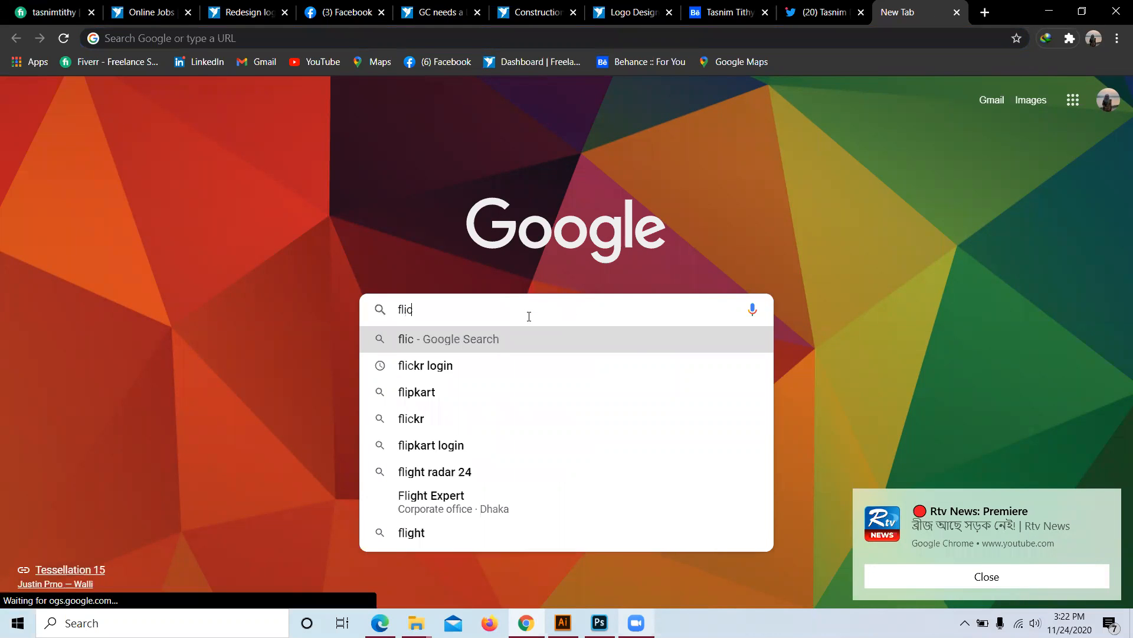
{"action": "type", "text": "ker"}
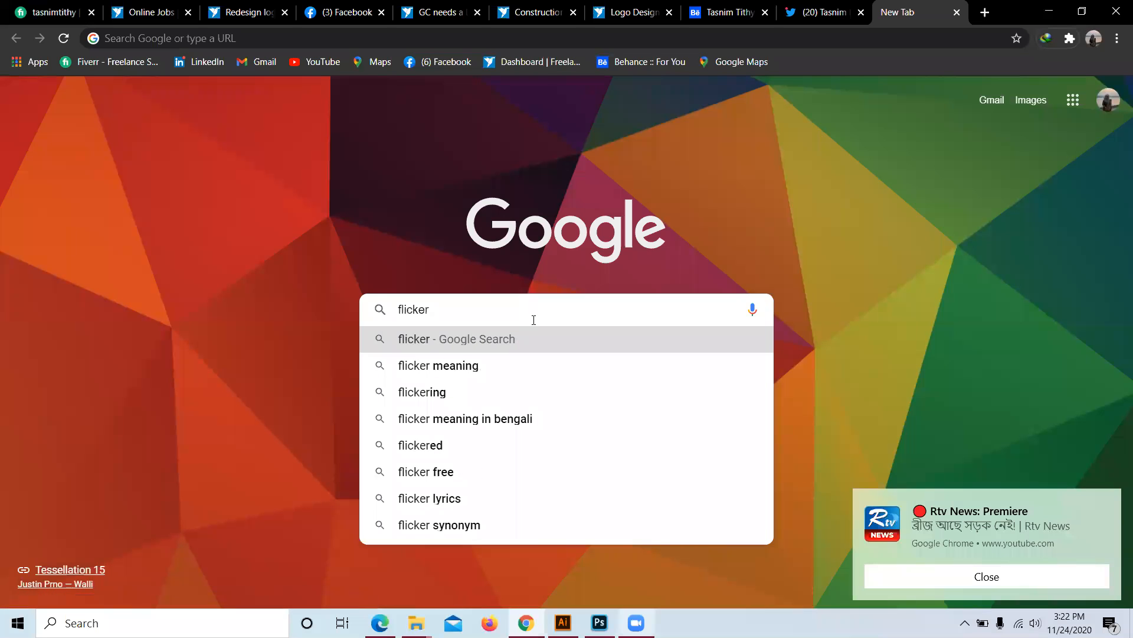
{"action": "key", "text": "BackSpace"}
{"action": "key", "text": "BackSpace"}
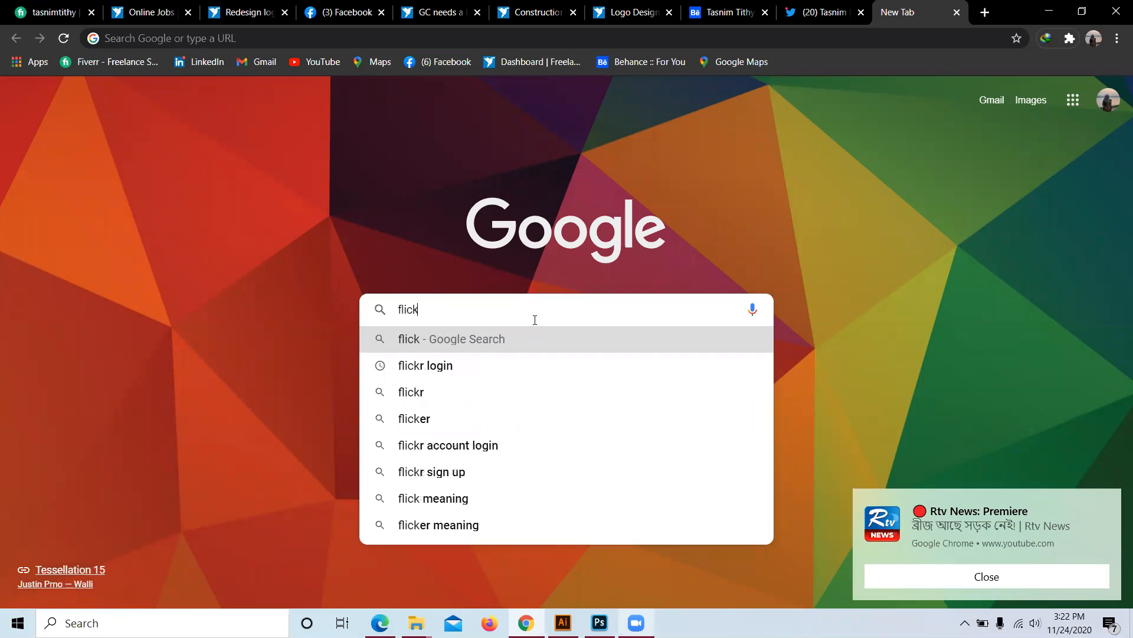
{"action": "type", "text": "r"}
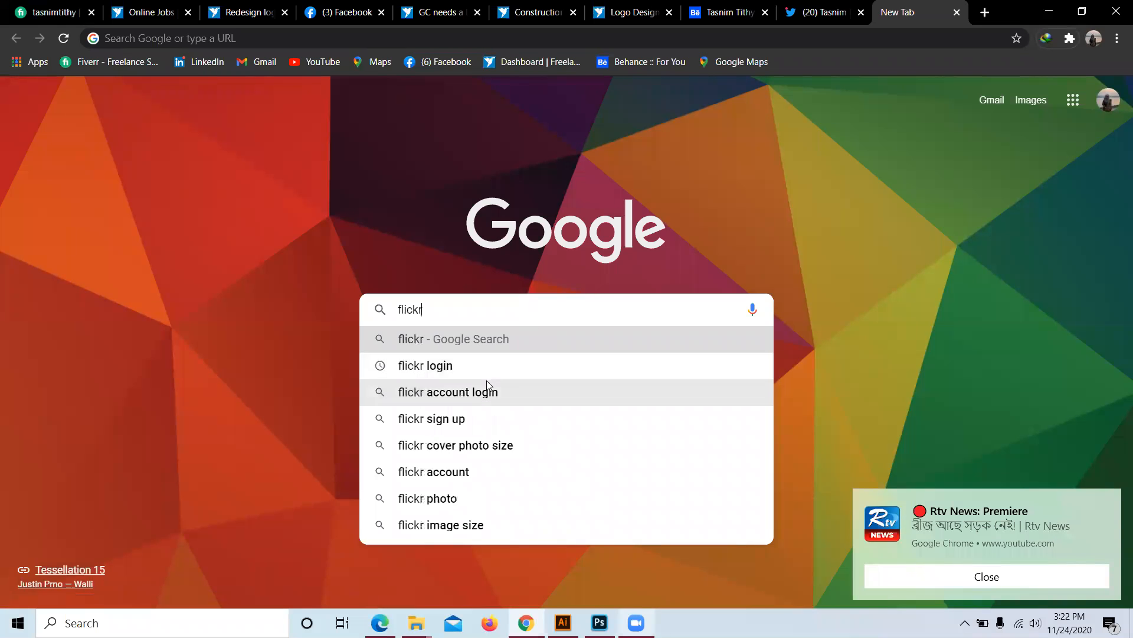
{"action": "left_click", "coordinate": [488, 366]}
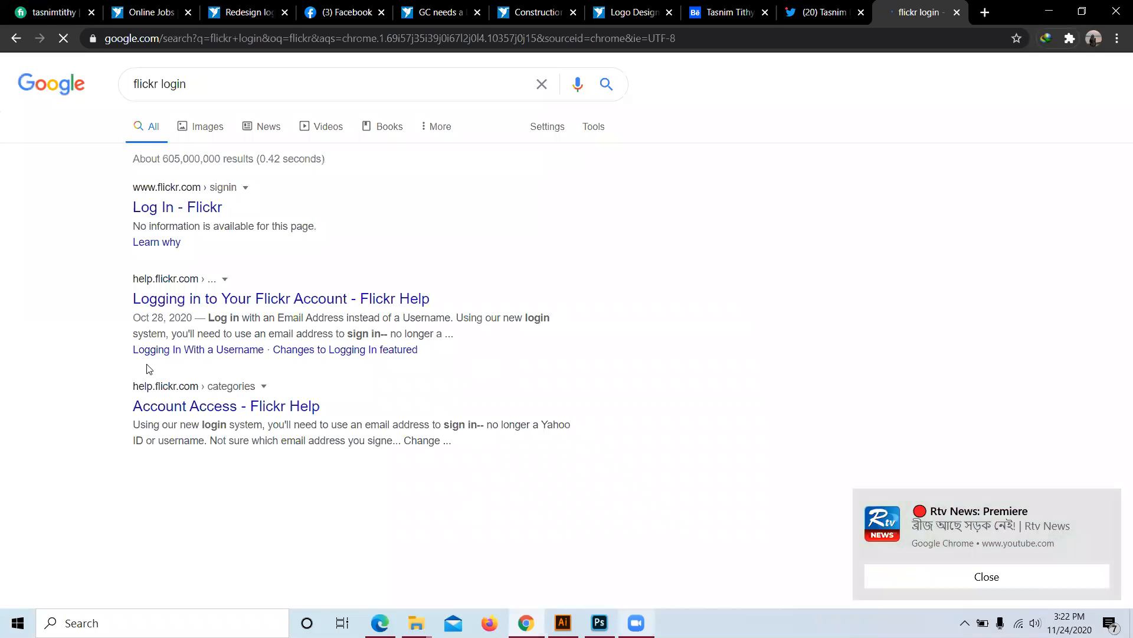
{"action": "left_click", "coordinate": [169, 209]}
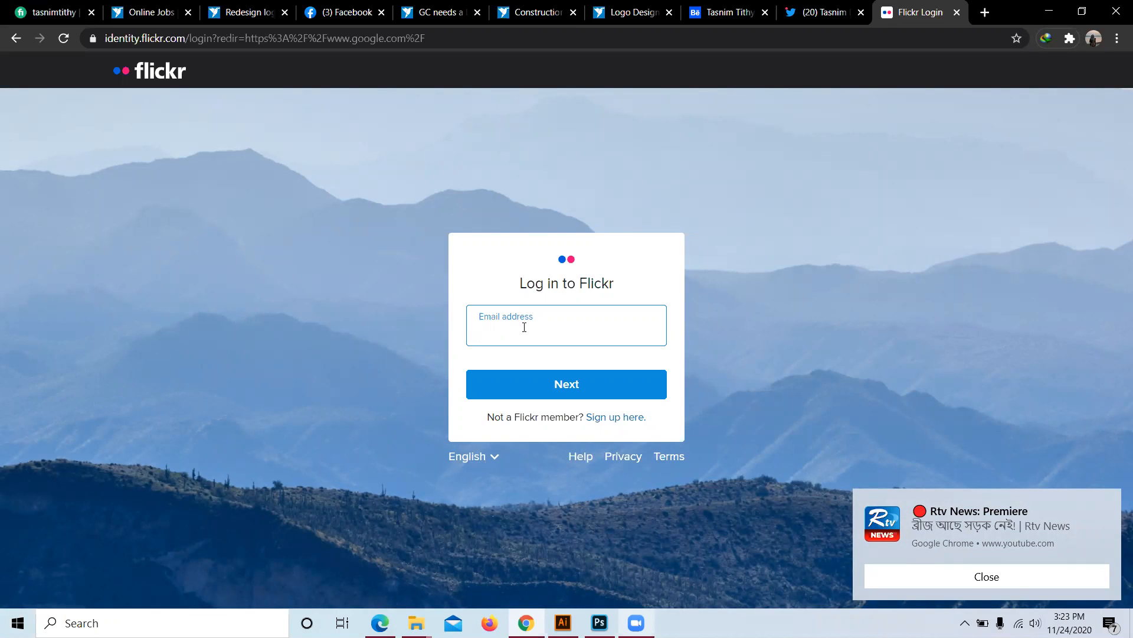
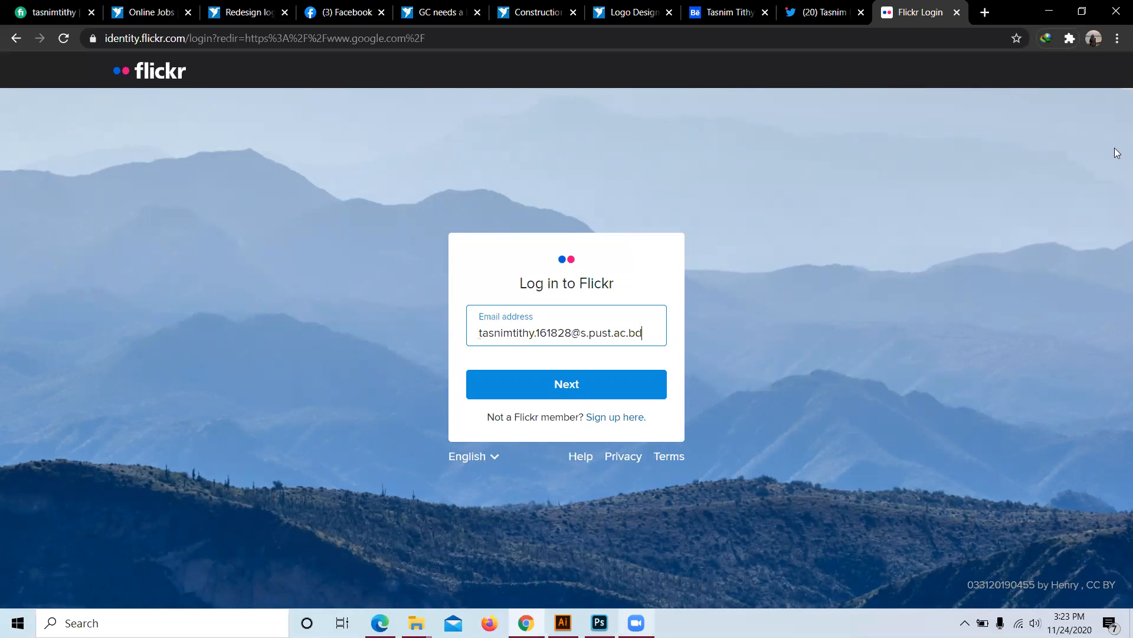
Step: Enter the account e-mail address on Flickr's login page and continue to the password step
{"action": "left_click", "coordinate": [616, 392]}
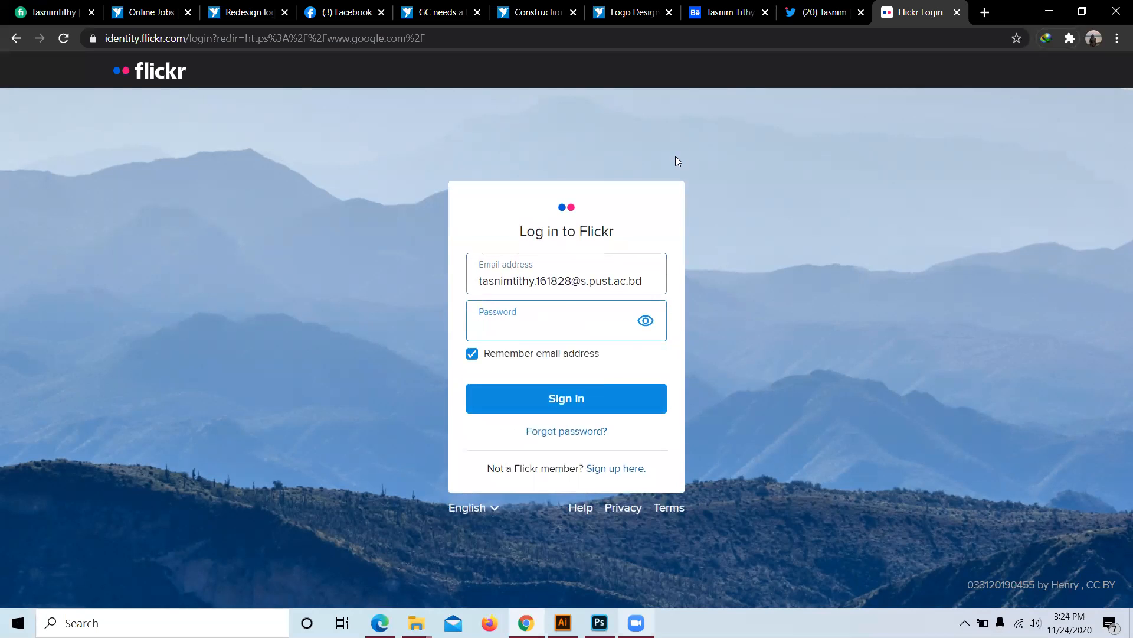
Step: Enter the account password and submit it to sign in to Flickr
{"action": "left_click", "coordinate": [645, 321]}
{"action": "type", "text": "a"}
{"action": "left_click", "coordinate": [645, 324]}
{"action": "key", "text": "Return"}
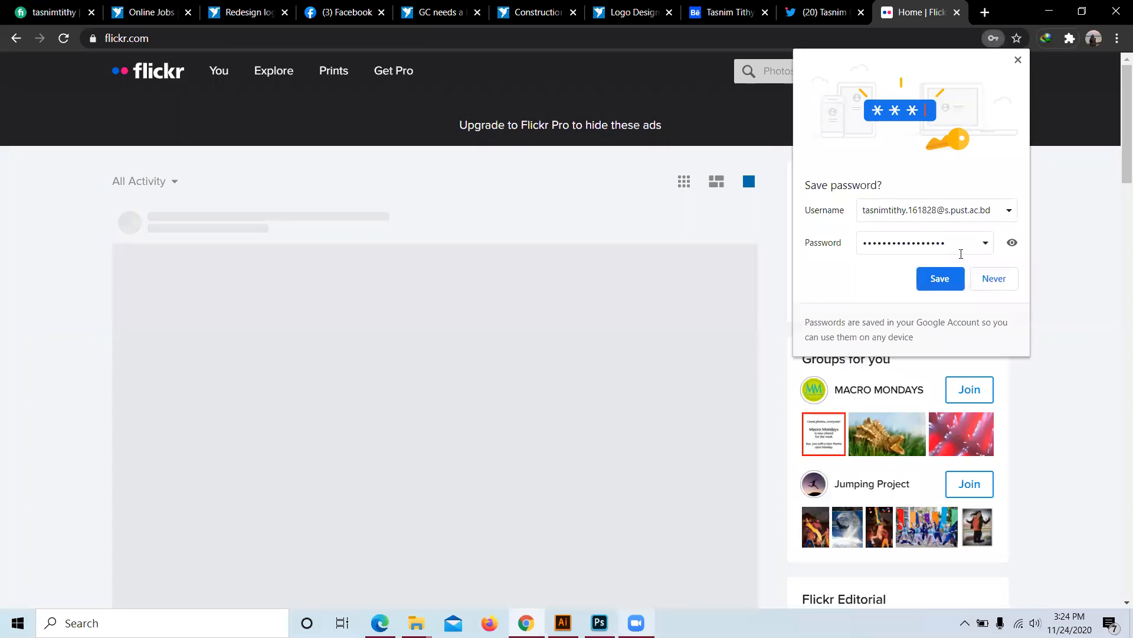
Step: Save the Flickr password in Chrome and bookmark the Flickr home page in the Bookmarks bar
{"action": "left_click", "coordinate": [939, 282]}
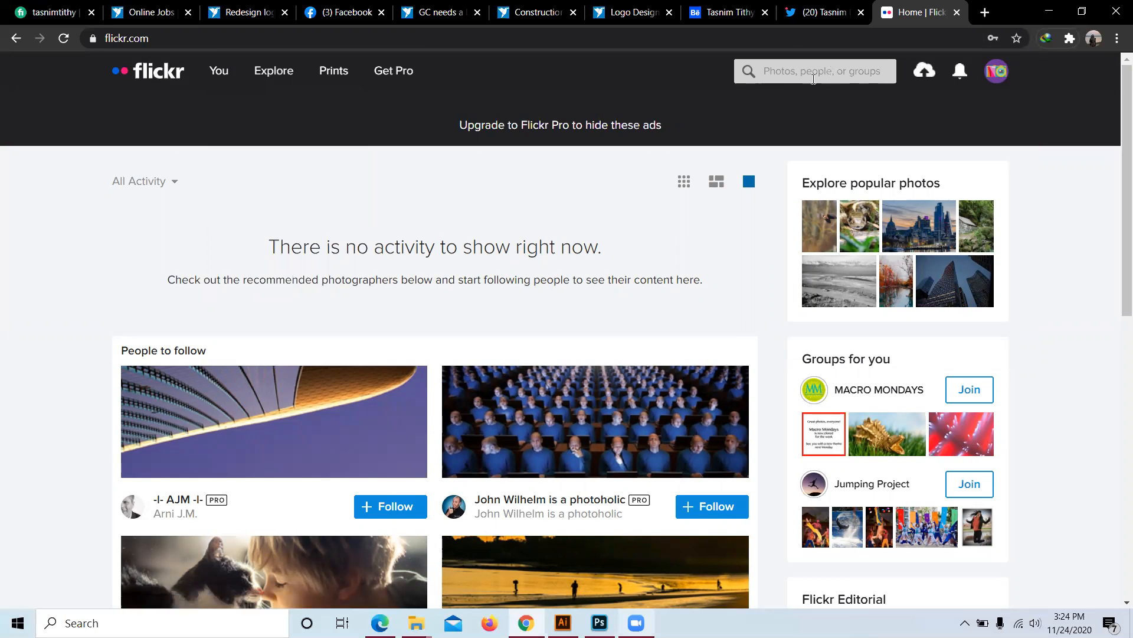
{"action": "scroll", "coordinate": [523, 265], "scroll_direction": "down", "scroll_amount": 5}
{"action": "scroll", "coordinate": [531, 332], "scroll_direction": "up", "scroll_amount": 5}
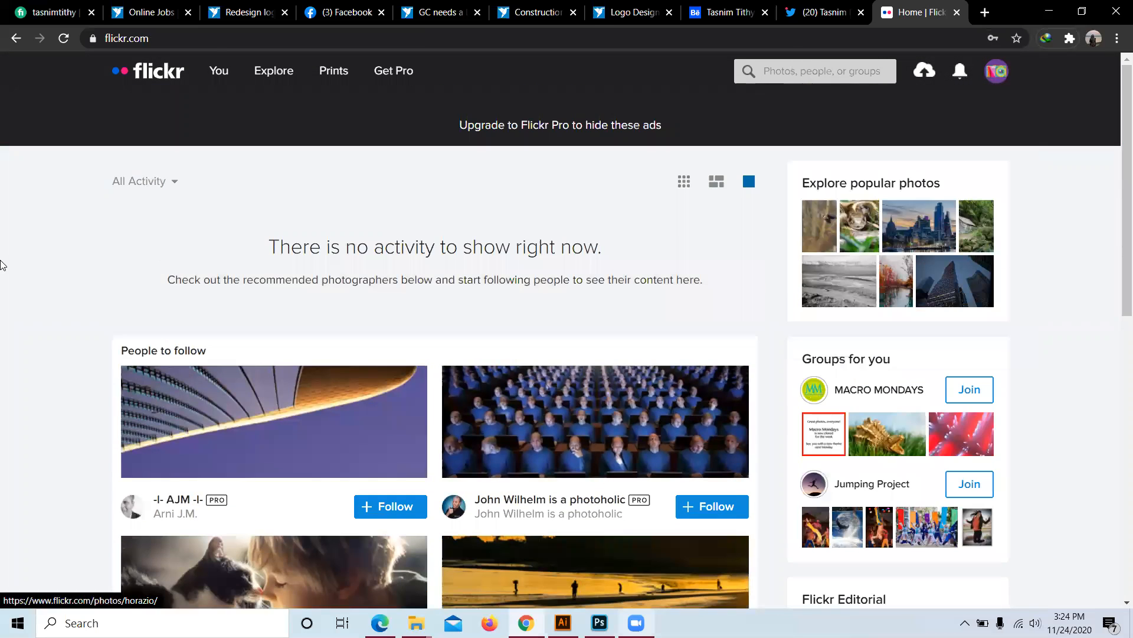
{"action": "mouse_move", "coordinate": [242, 73]}
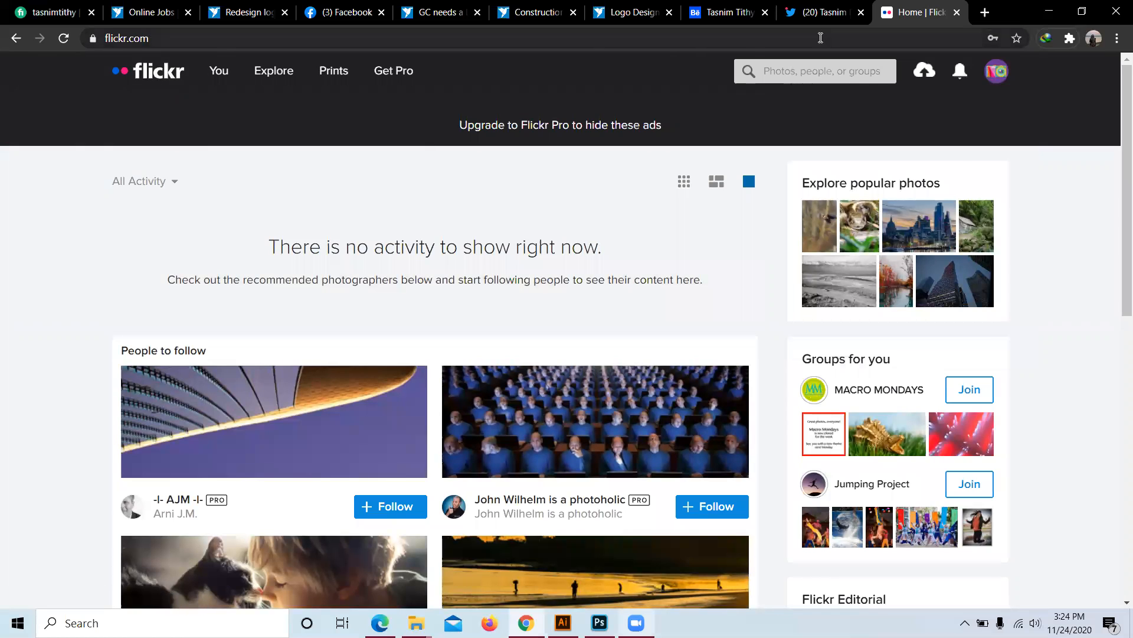
{"action": "left_click", "coordinate": [1017, 37]}
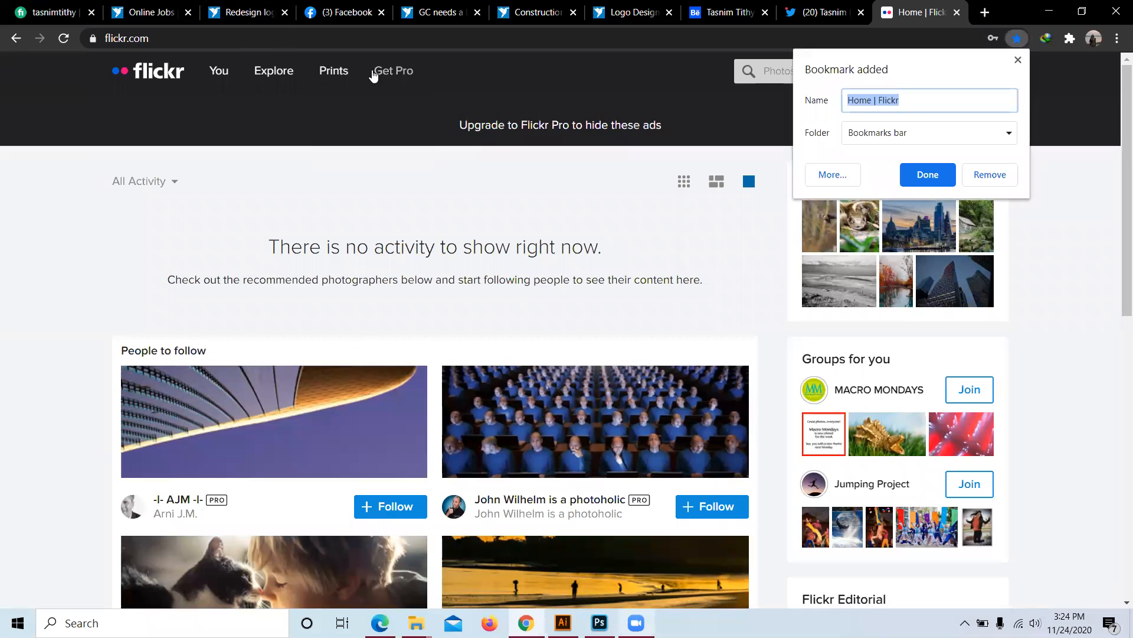
{"action": "left_click", "coordinate": [929, 177]}
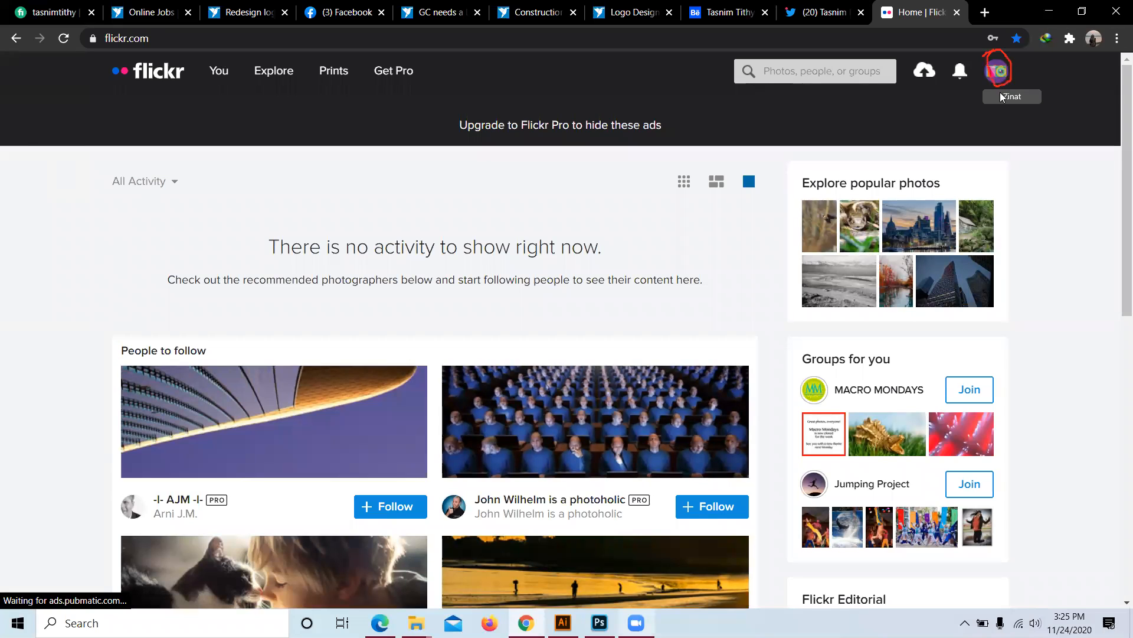
Step: Open your own Flickr profile photostream, copy its web address and return to Behance
{"action": "left_click", "coordinate": [1000, 74]}
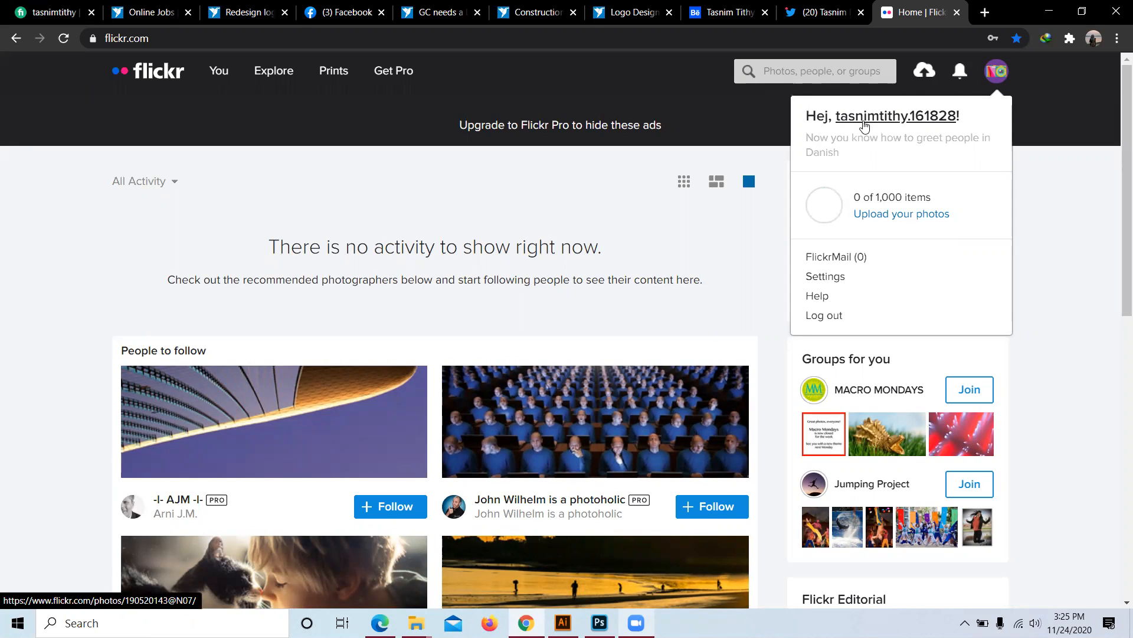
{"action": "left_click", "coordinate": [864, 117]}
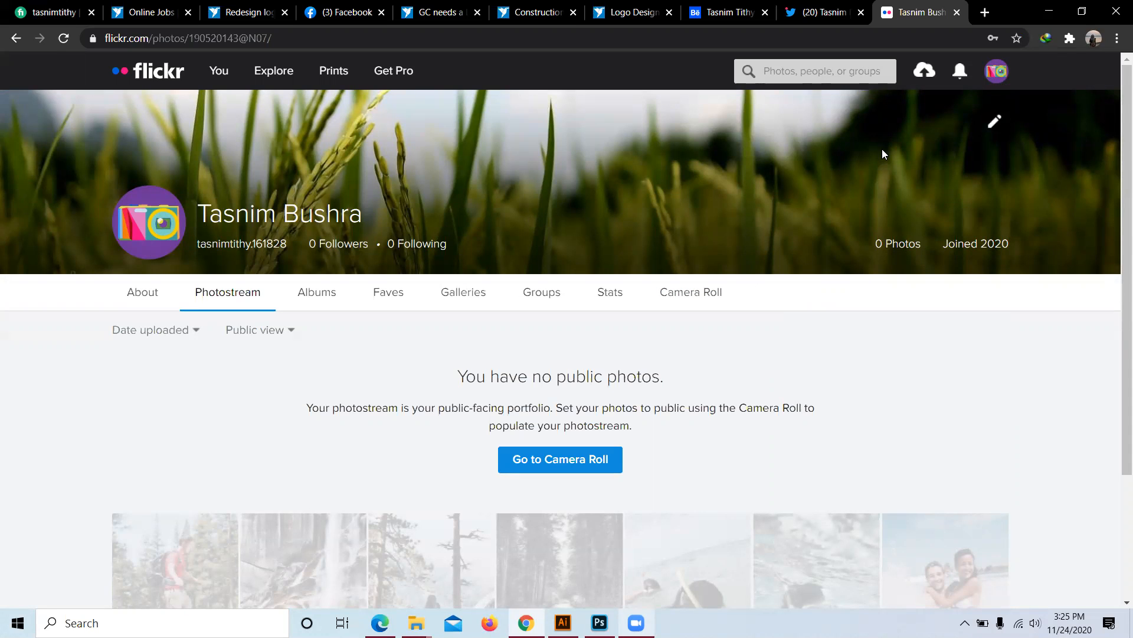
{"action": "mouse_move", "coordinate": [156, 232]}
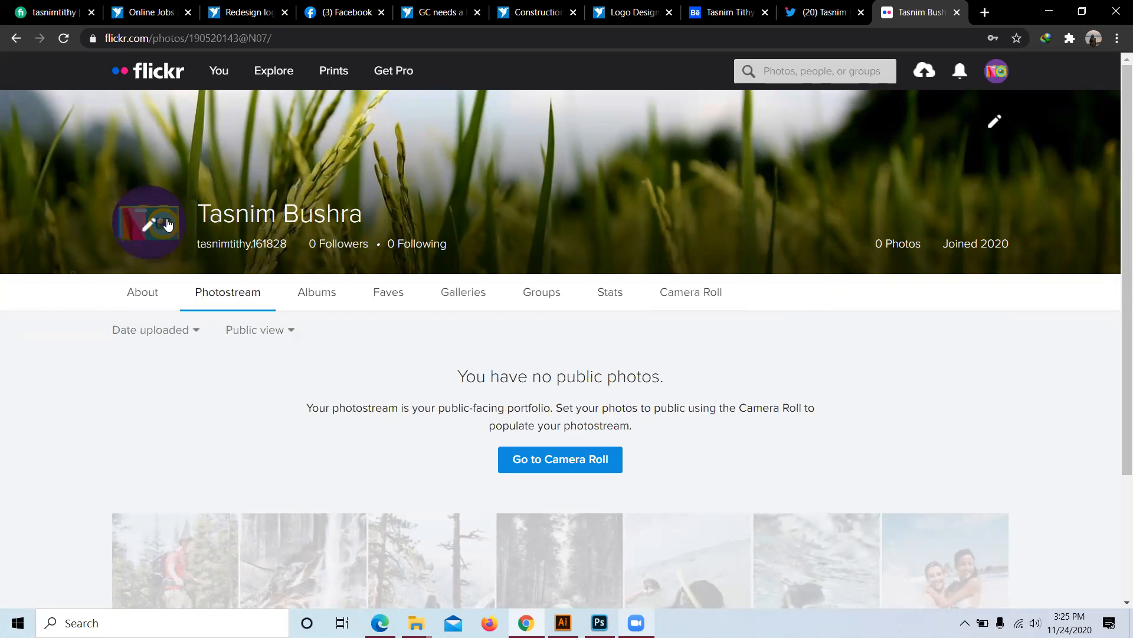
{"action": "left_click_drag", "start_coordinate": [289, 38], "coordinate": [107, 35]}
{"action": "right_click", "coordinate": [123, 33]}
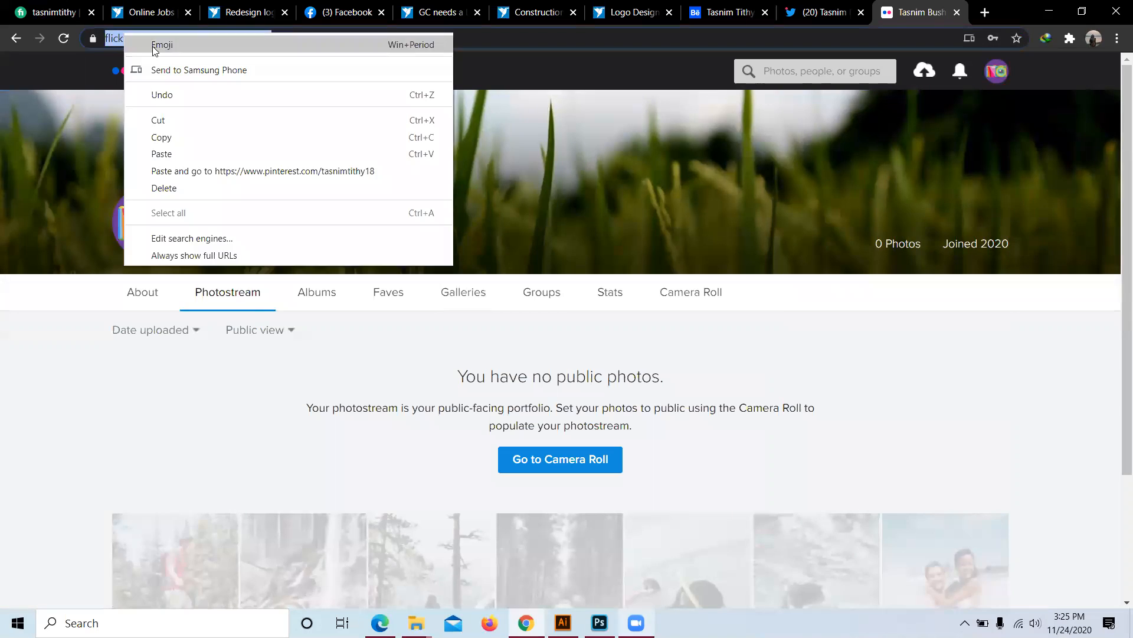
{"action": "left_click", "coordinate": [176, 137]}
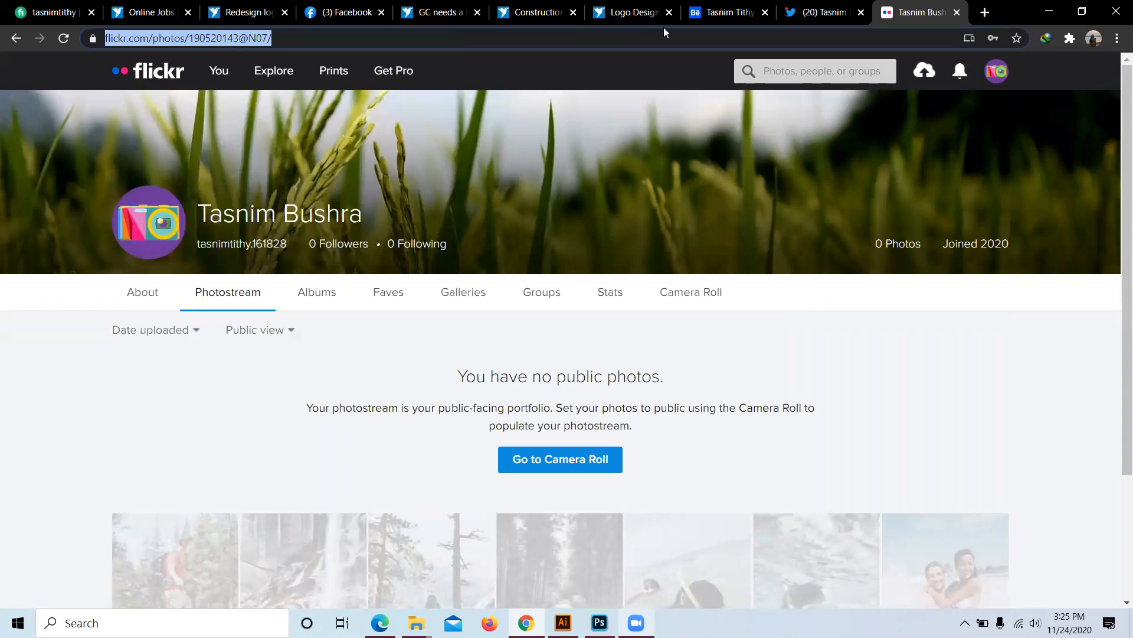
{"action": "left_click", "coordinate": [726, 12]}
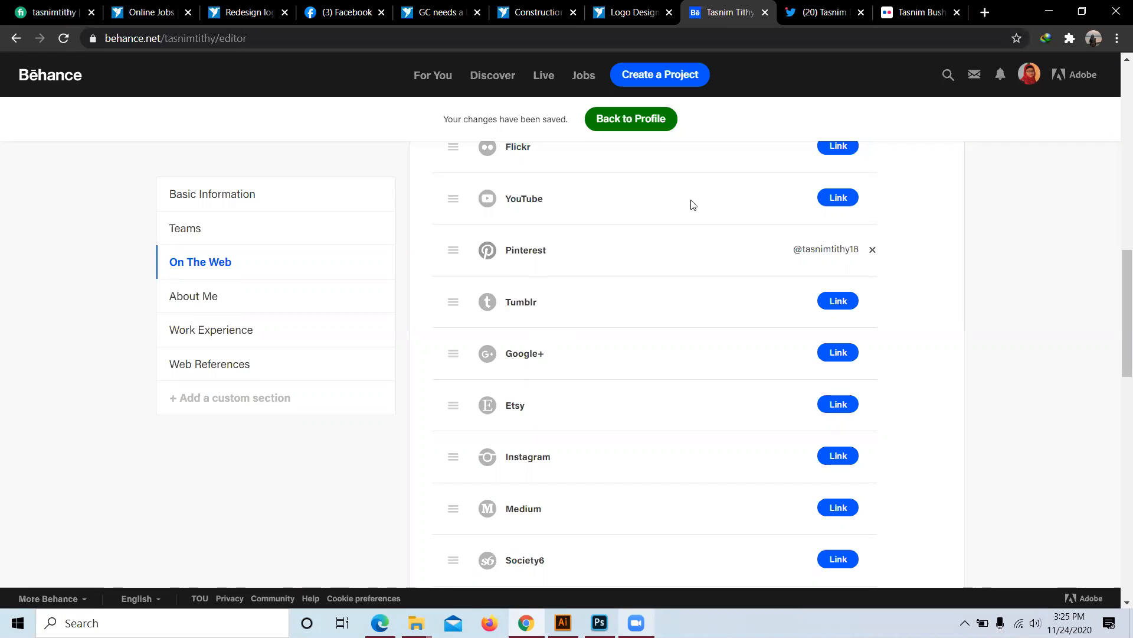
Step: Link Flickr in Behance by pasting the copied photostream address and submitting it
{"action": "scroll", "coordinate": [838, 154], "scroll_direction": "up", "scroll_amount": 1}
{"action": "left_click", "coordinate": [838, 220]}
{"action": "right_click", "coordinate": [790, 222]}
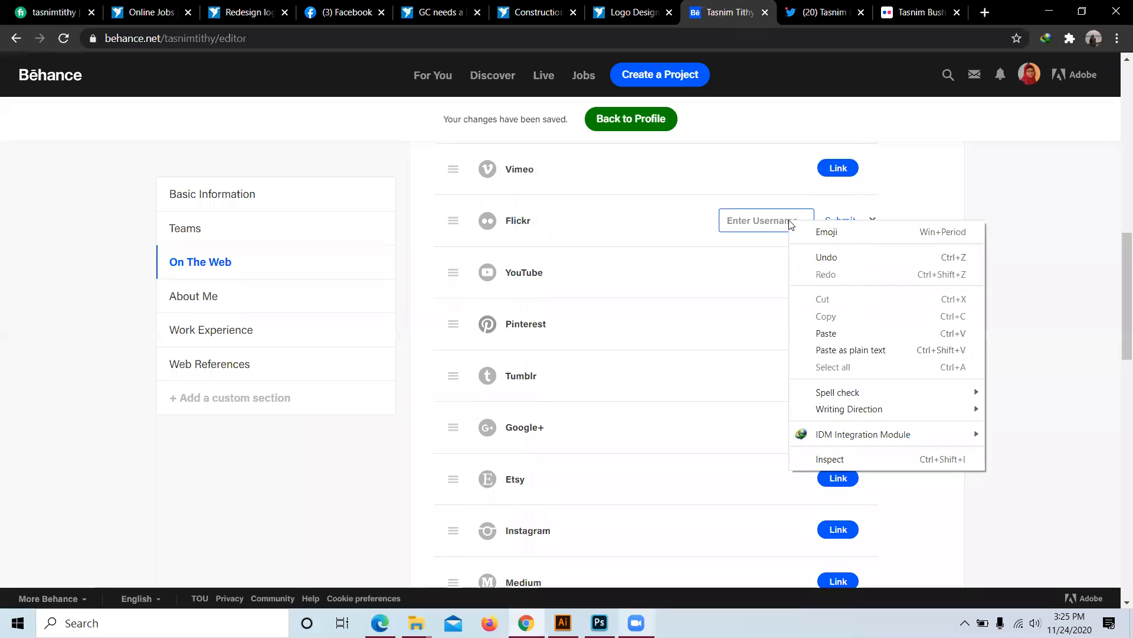
{"action": "left_click", "coordinate": [826, 333]}
{"action": "left_click", "coordinate": [849, 221]}
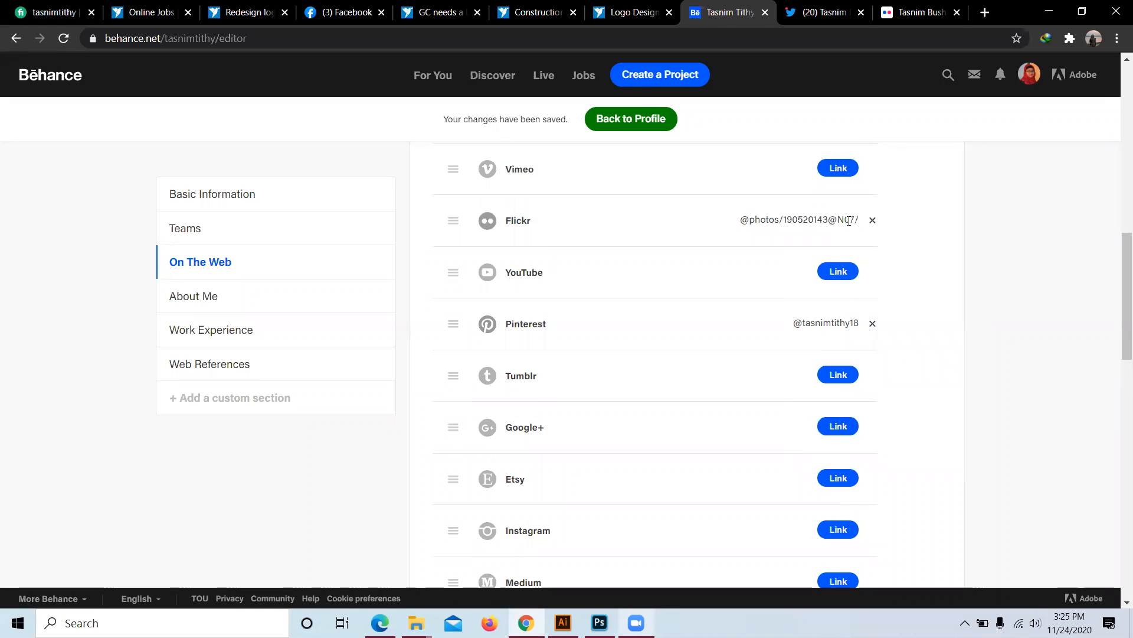
{"action": "scroll", "coordinate": [520, 375], "scroll_direction": "down", "scroll_amount": 10}
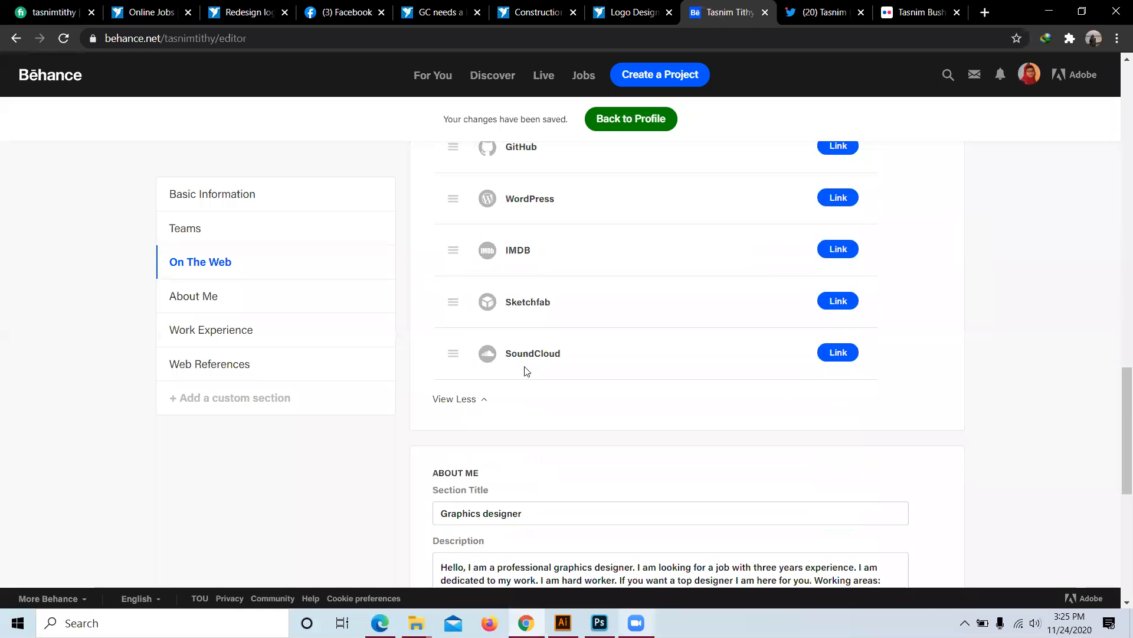
{"action": "scroll", "coordinate": [284, 179], "scroll_direction": "up", "scroll_amount": 2}
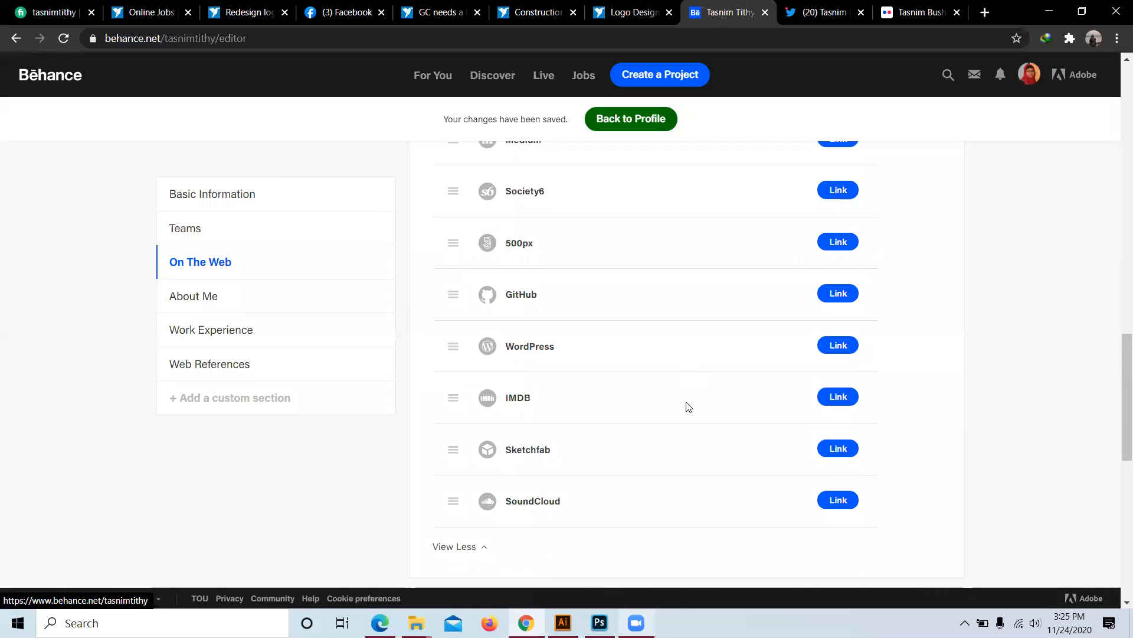
{"action": "scroll", "coordinate": [686, 405], "scroll_direction": "down", "scroll_amount": 5}
{"action": "scroll", "coordinate": [557, 398], "scroll_direction": "down", "scroll_amount": 4}
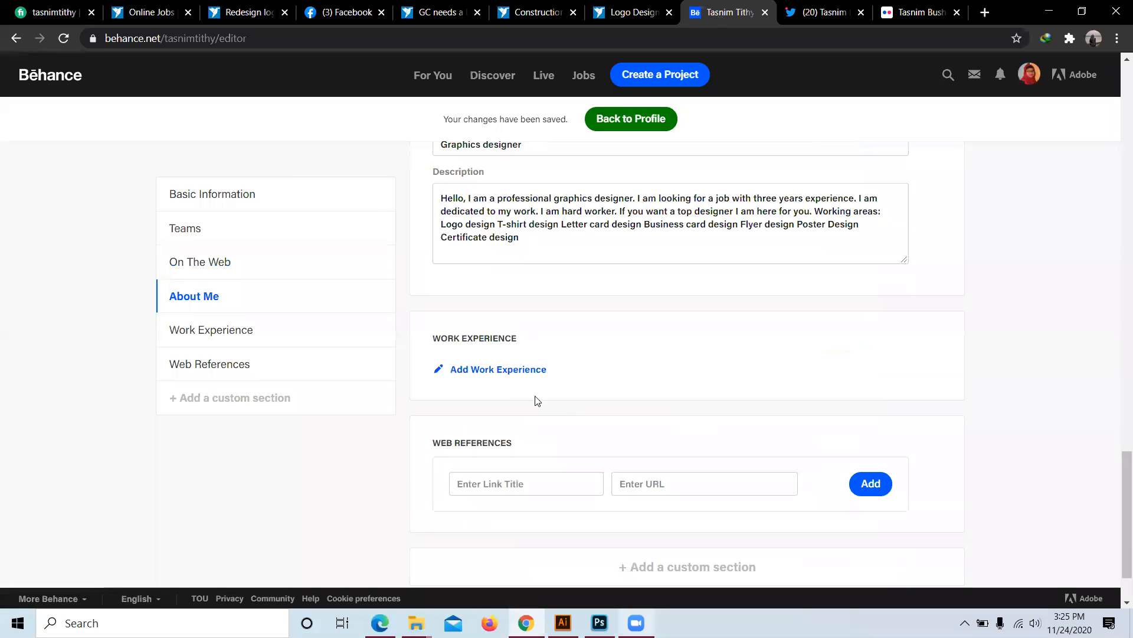
Step: Open the resume editor via Add Work Experience and choose Bangladesh as the location country
{"action": "left_click", "coordinate": [499, 376]}
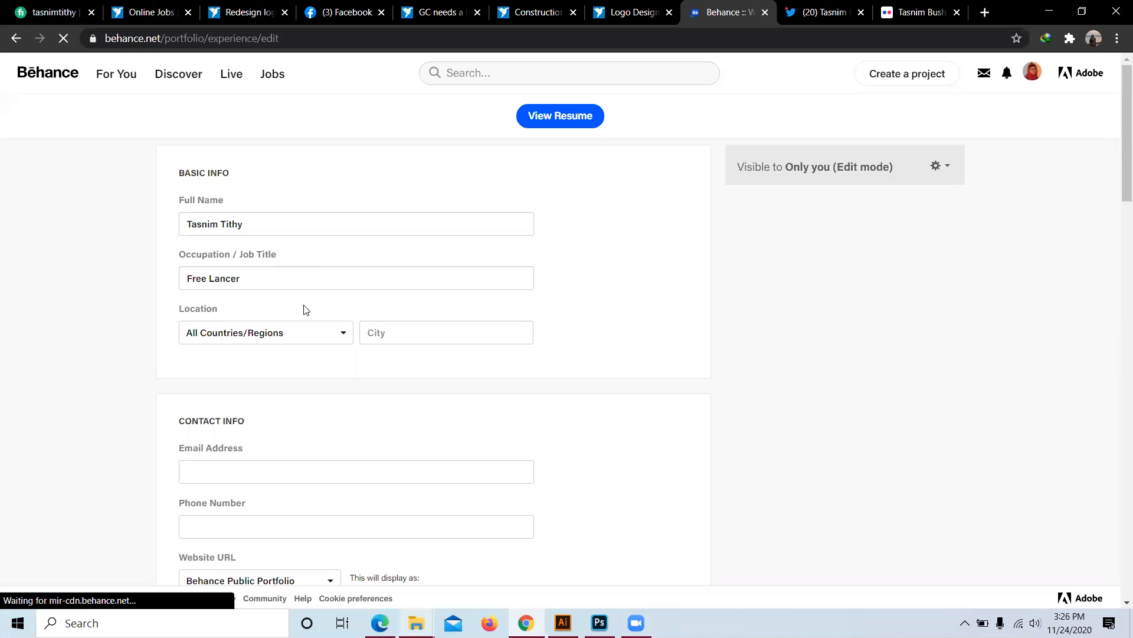
{"action": "left_click", "coordinate": [341, 336]}
{"action": "scroll", "coordinate": [217, 433], "scroll_direction": "down", "scroll_amount": 10}
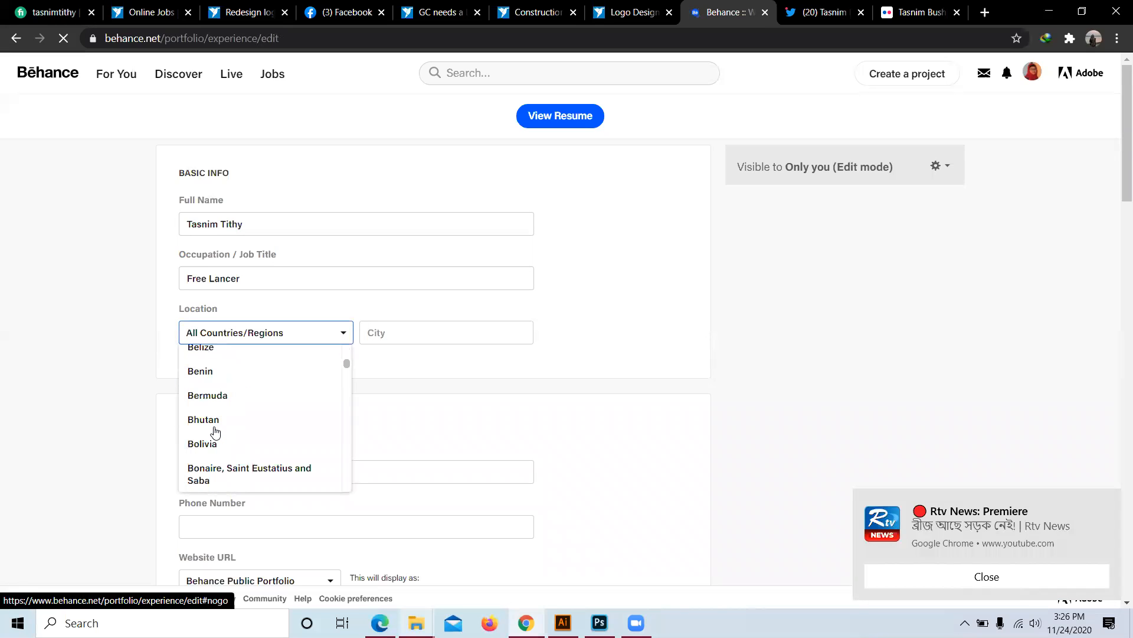
{"action": "scroll", "coordinate": [216, 432], "scroll_direction": "down", "scroll_amount": 2}
{"action": "scroll", "coordinate": [216, 433], "scroll_direction": "up", "scroll_amount": 2}
{"action": "scroll", "coordinate": [218, 425], "scroll_direction": "up", "scroll_amount": 2}
{"action": "left_click", "coordinate": [219, 397]}
Step: Set the location city to Dinajpur, picked from the suggestions after typing 'Dinajp'
{"action": "left_click", "coordinate": [389, 332]}
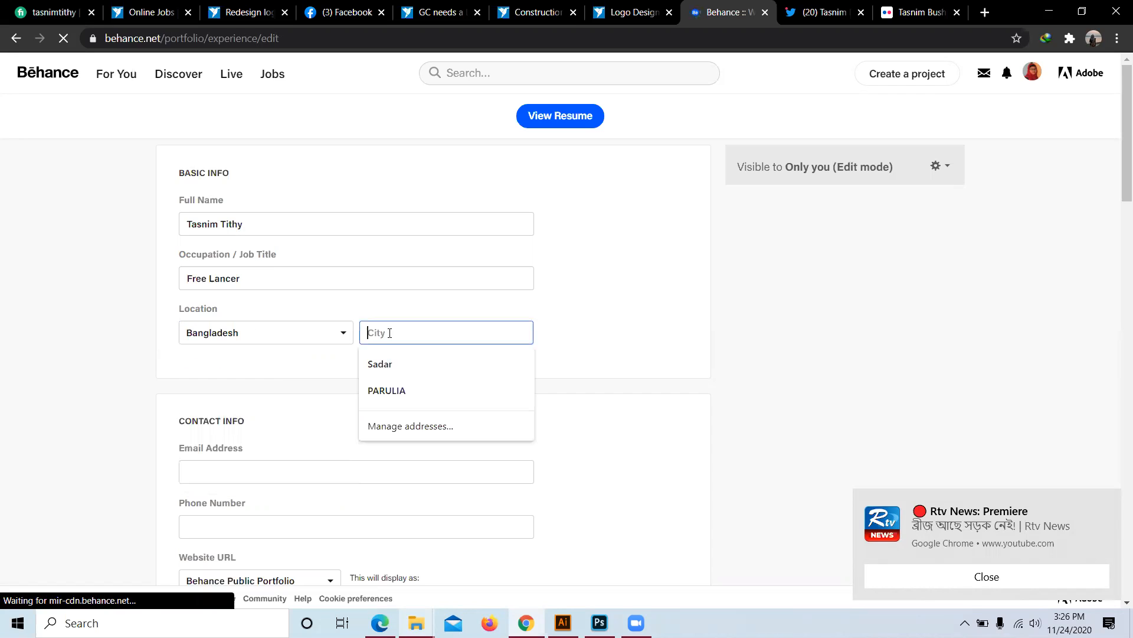
{"action": "type", "text": "D"}
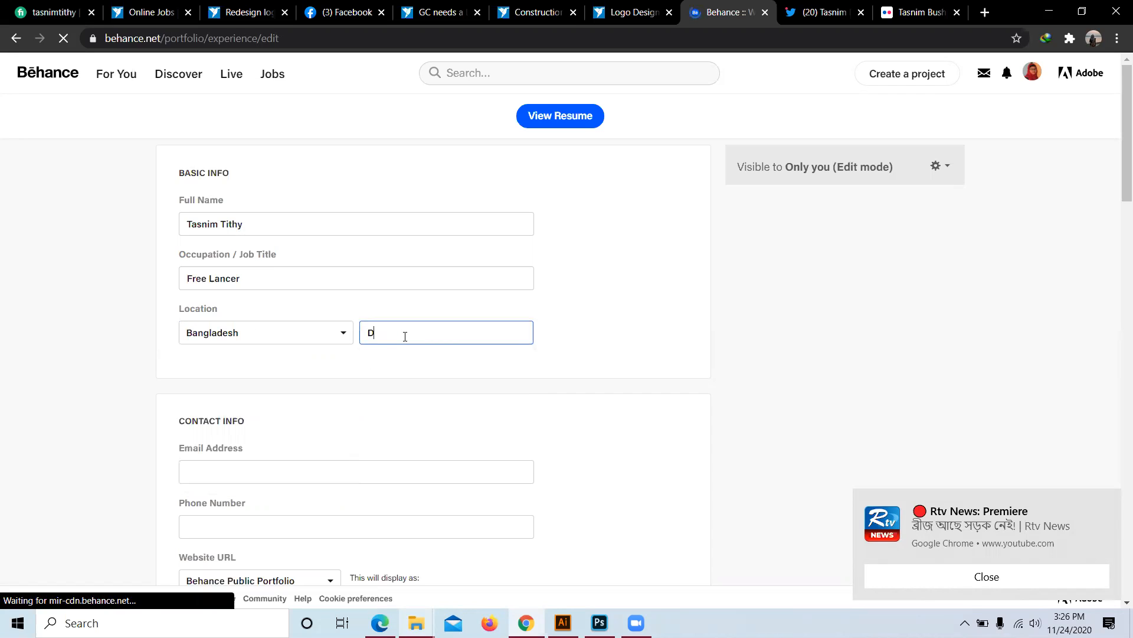
{"action": "type", "text": "inajpur"}
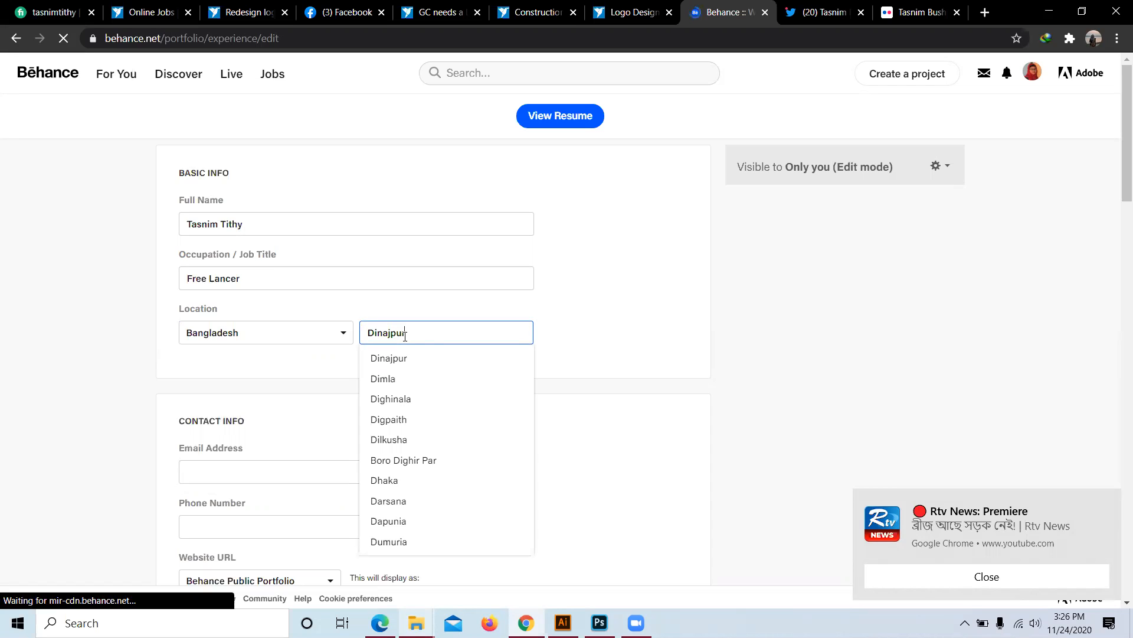
{"action": "left_click", "coordinate": [384, 358]}
{"action": "scroll", "coordinate": [200, 358], "scroll_direction": "down", "scroll_amount": 3}
{"action": "left_click", "coordinate": [221, 320]}
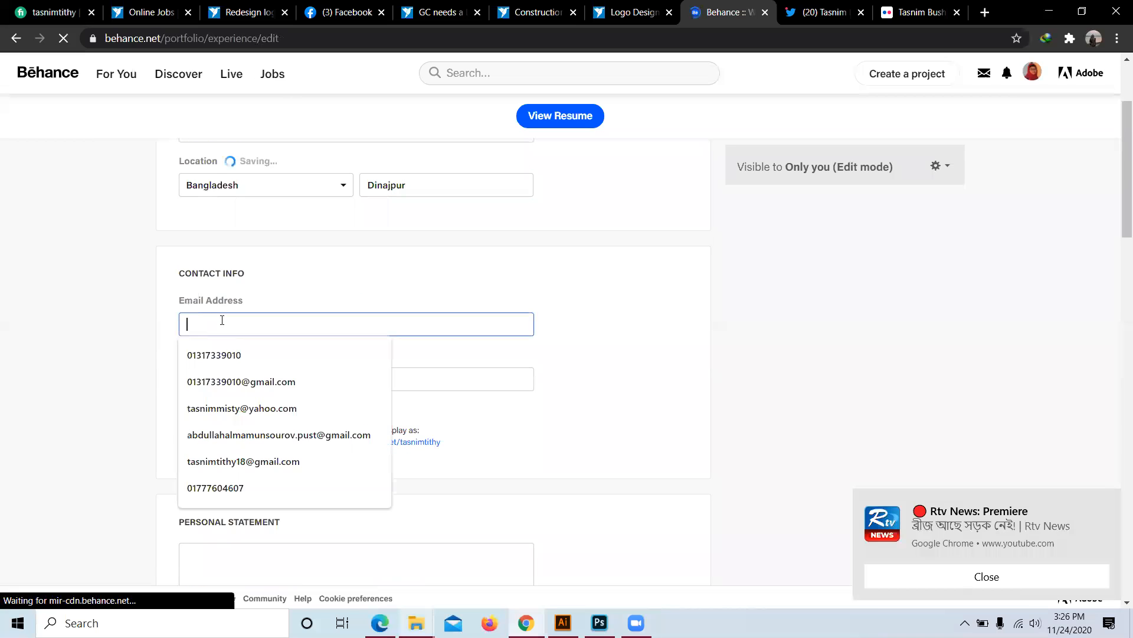
{"action": "scroll", "coordinate": [278, 297], "scroll_direction": "up", "scroll_amount": 3}
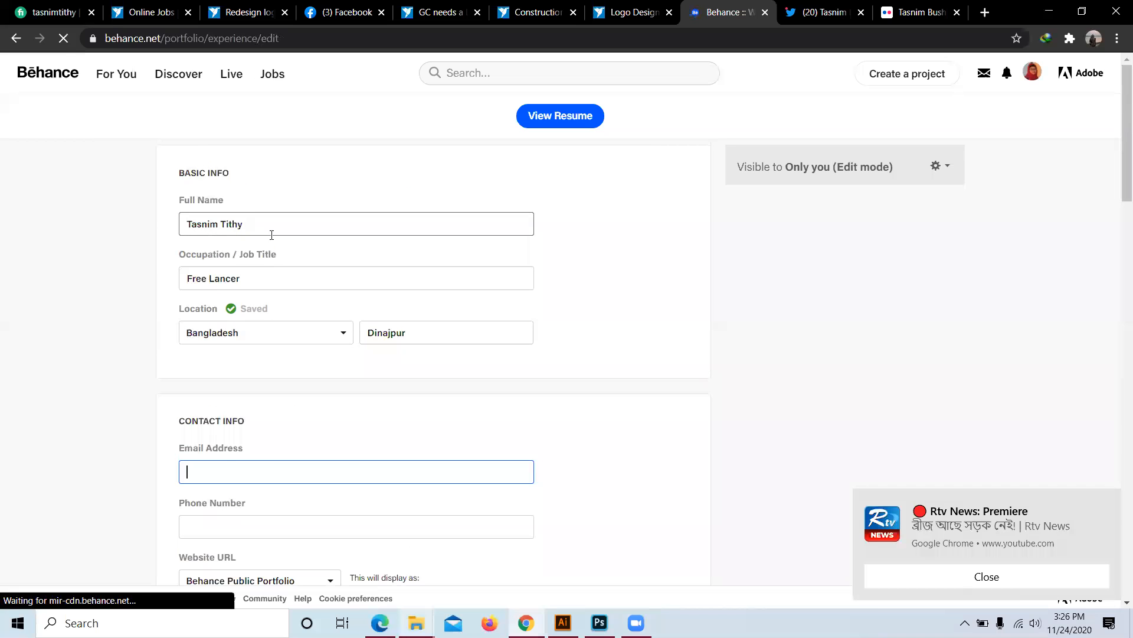
{"action": "scroll", "coordinate": [200, 396], "scroll_direction": "down", "scroll_amount": 1}
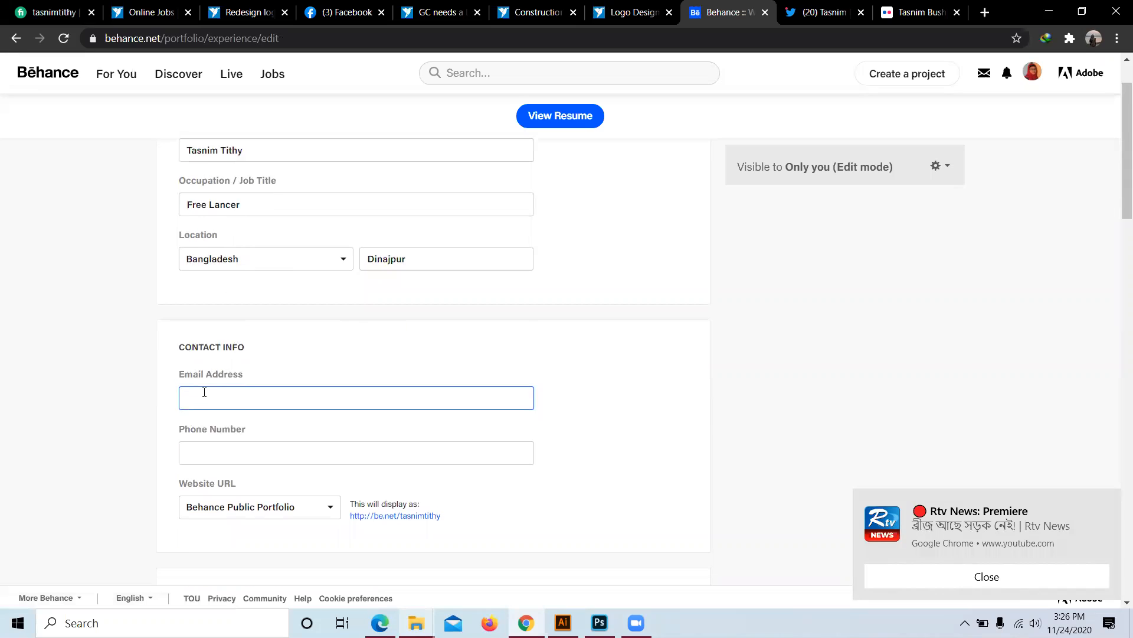
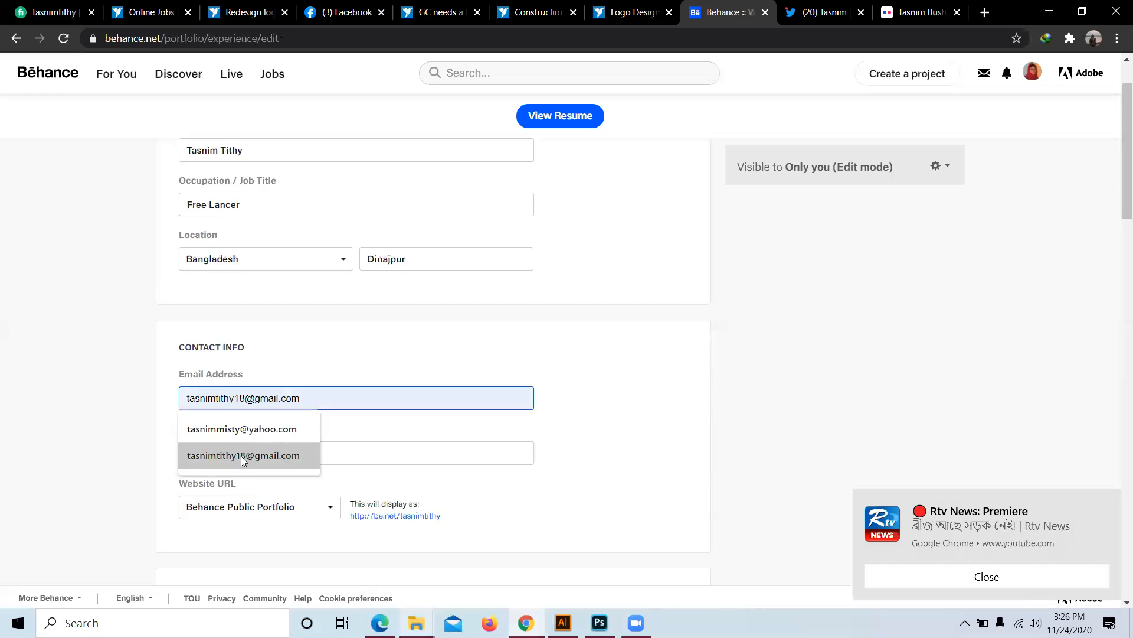
Step: Fill the resume contact fields with the saved e-mail address and phone number from autofill
{"action": "left_click", "coordinate": [241, 456]}
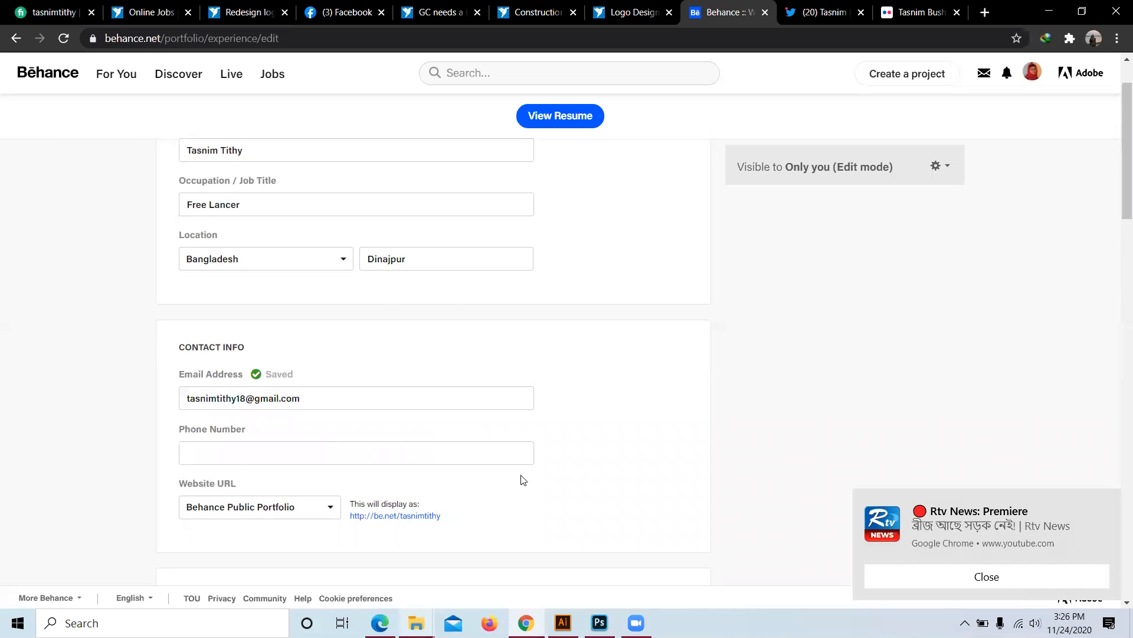
{"action": "scroll", "coordinate": [260, 397], "scroll_direction": "down", "scroll_amount": 1}
{"action": "left_click", "coordinate": [222, 388]}
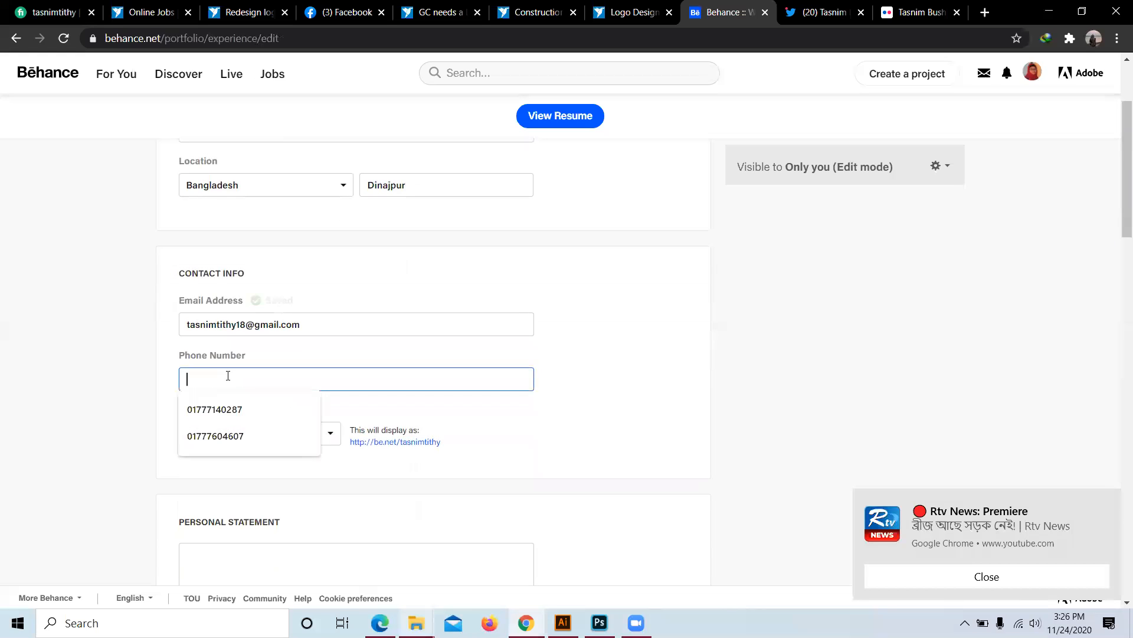
{"action": "left_click", "coordinate": [220, 441]}
{"action": "scroll", "coordinate": [266, 435], "scroll_direction": "down", "scroll_amount": 2}
{"action": "scroll", "coordinate": [257, 434], "scroll_direction": "down", "scroll_amount": 1}
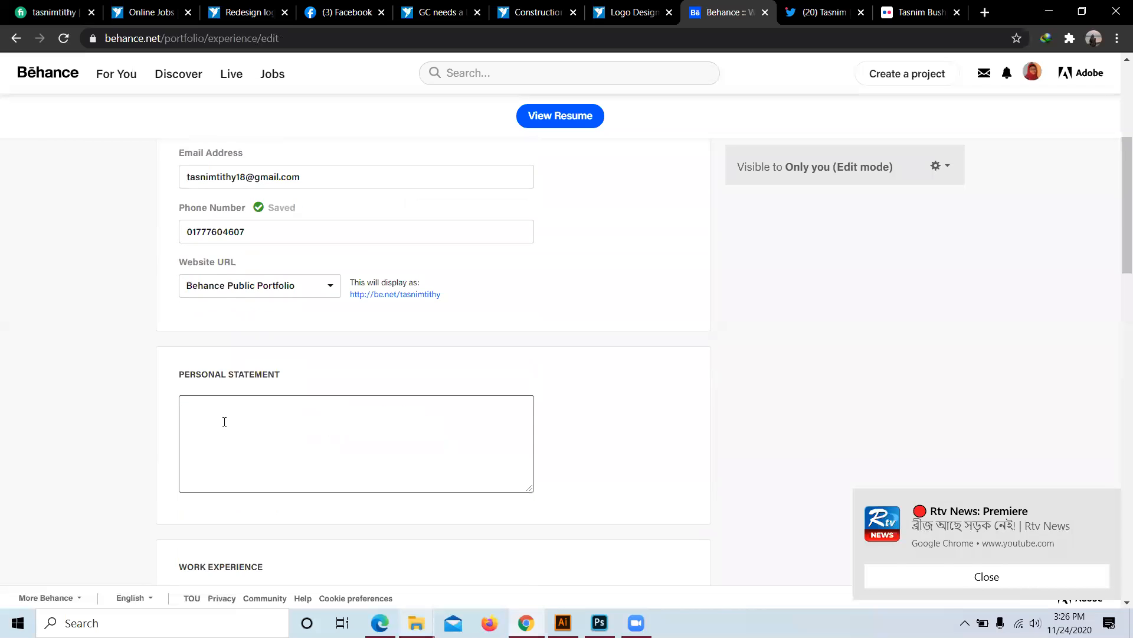
{"action": "scroll", "coordinate": [291, 421], "scroll_direction": "down", "scroll_amount": 2}
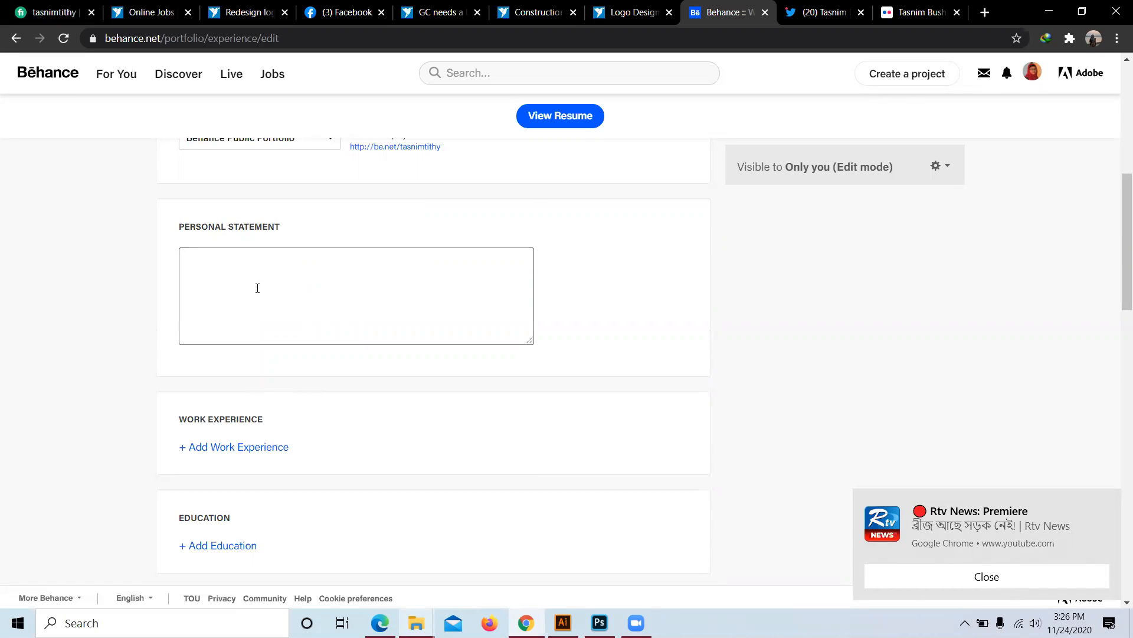
{"action": "scroll", "coordinate": [247, 289], "scroll_direction": "down", "scroll_amount": 3}
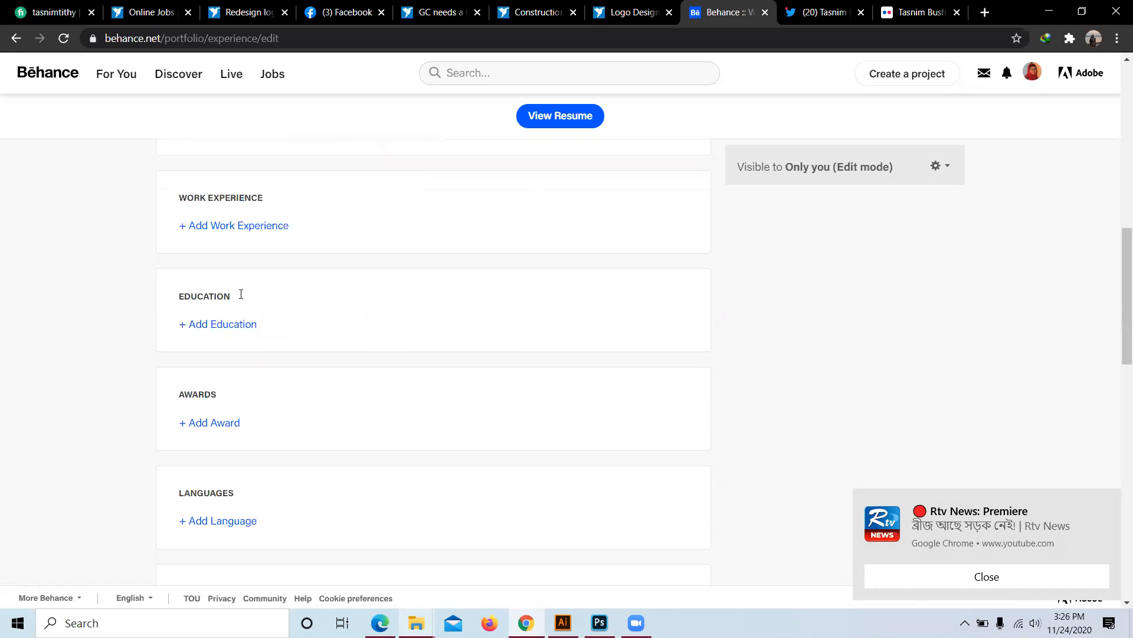
{"action": "scroll", "coordinate": [231, 241], "scroll_direction": "up", "scroll_amount": 3}
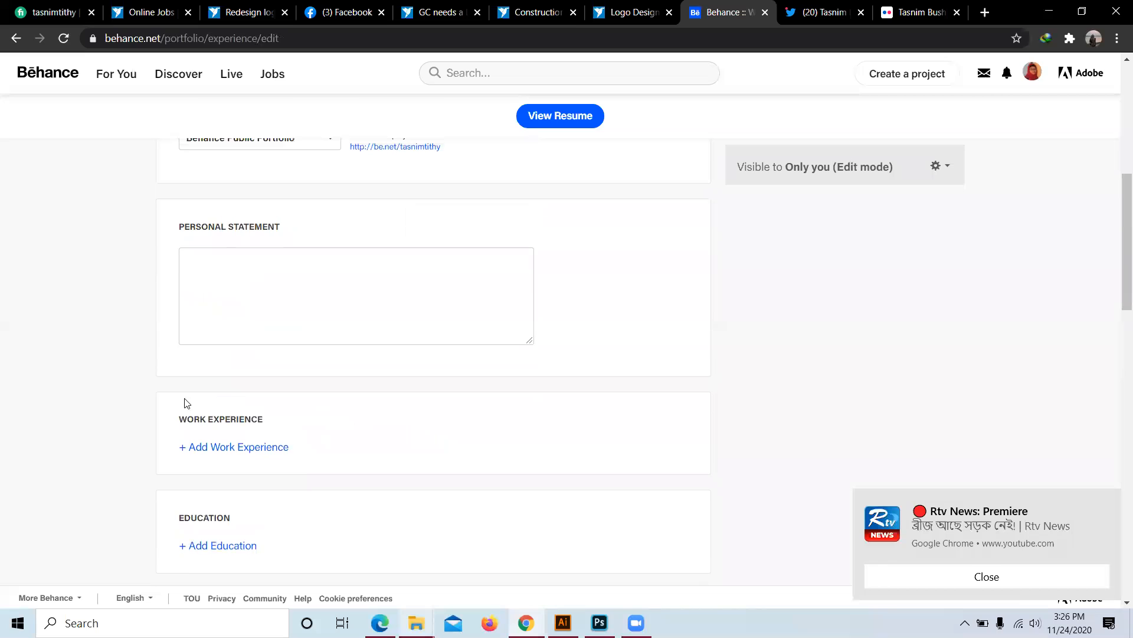
Step: Add a new work experience entry with company name 'Skills Life it'
{"action": "left_click", "coordinate": [218, 448]}
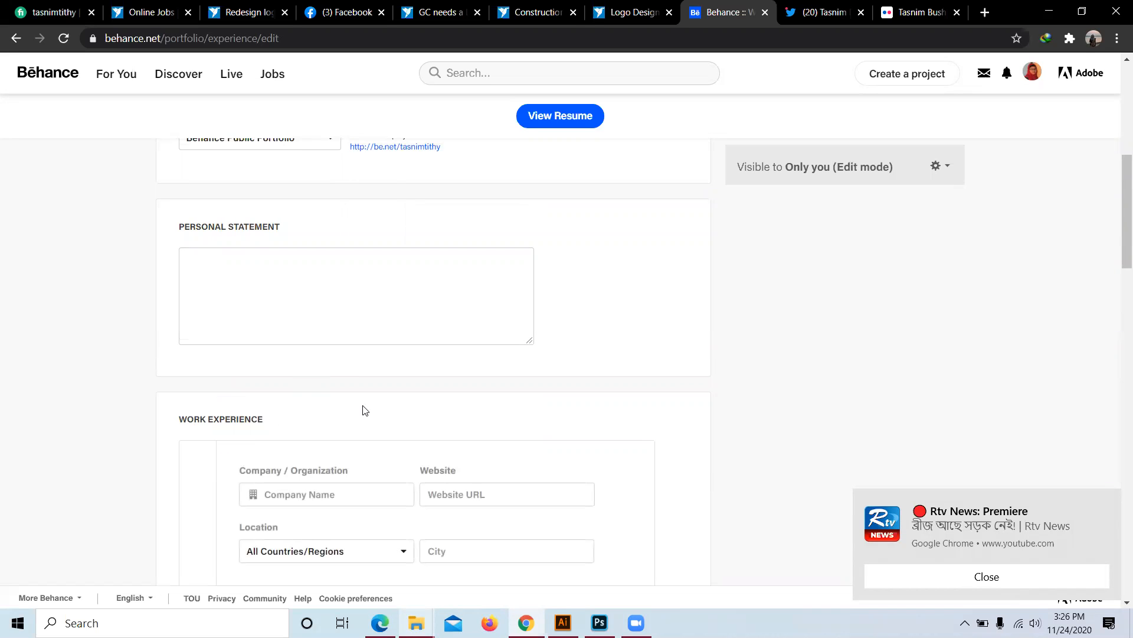
{"action": "scroll", "coordinate": [312, 440], "scroll_direction": "down", "scroll_amount": 1}
{"action": "left_click", "coordinate": [316, 423]}
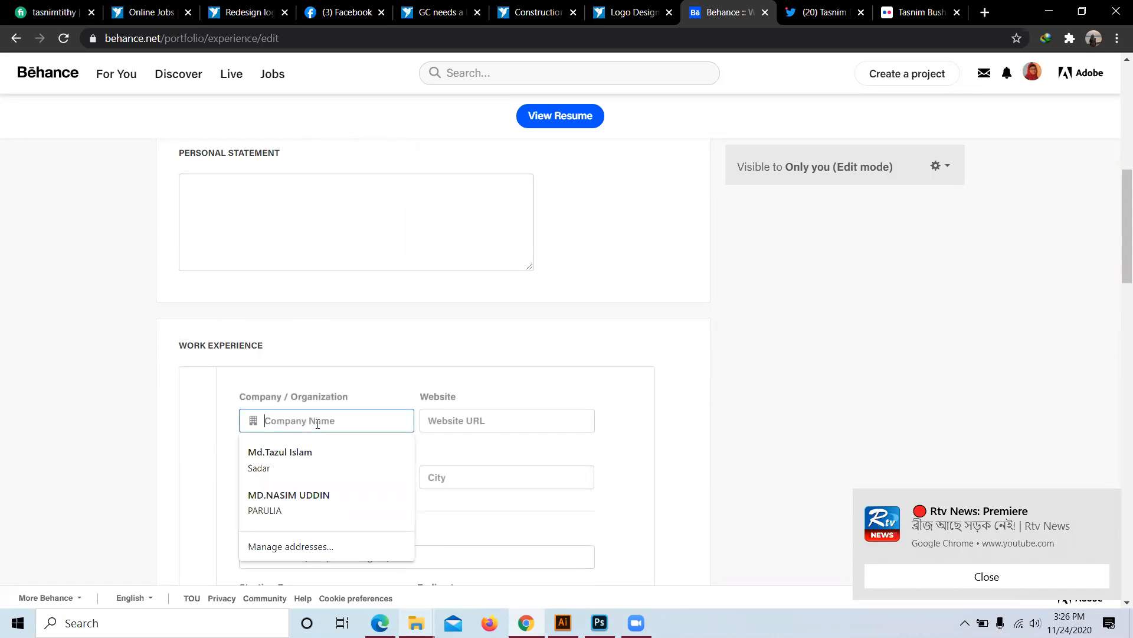
{"action": "type", "text": "Skills Li"}
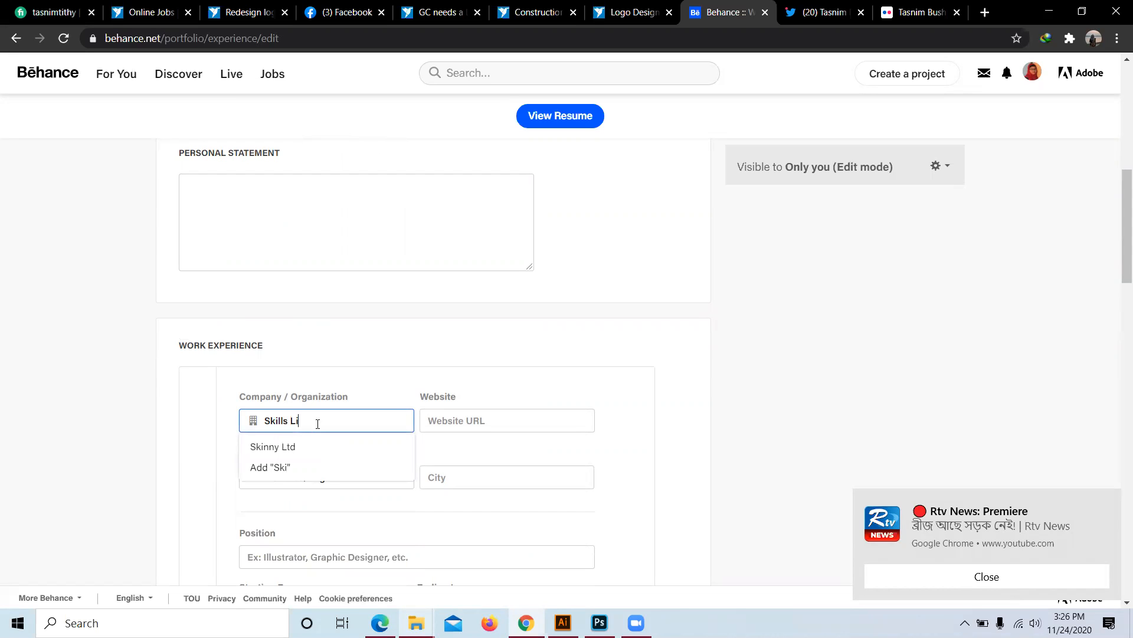
{"action": "type", "text": "fe it"}
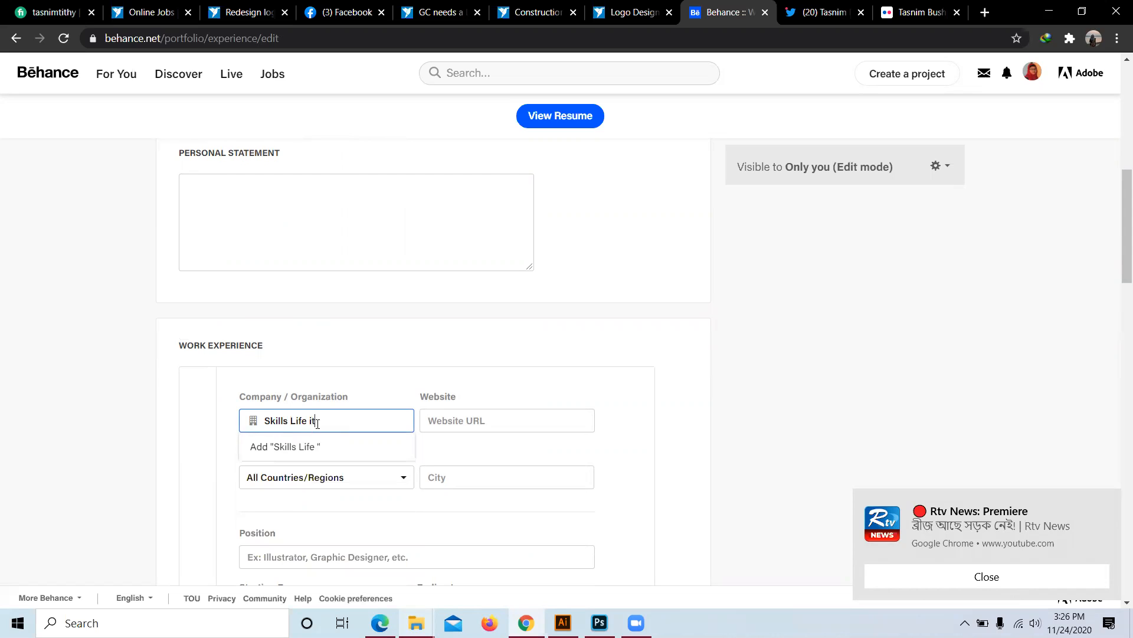
Step: Set the job location to Bangladesh with Dinajpur as the city
{"action": "scroll", "coordinate": [470, 400], "scroll_direction": "down", "scroll_amount": 2}
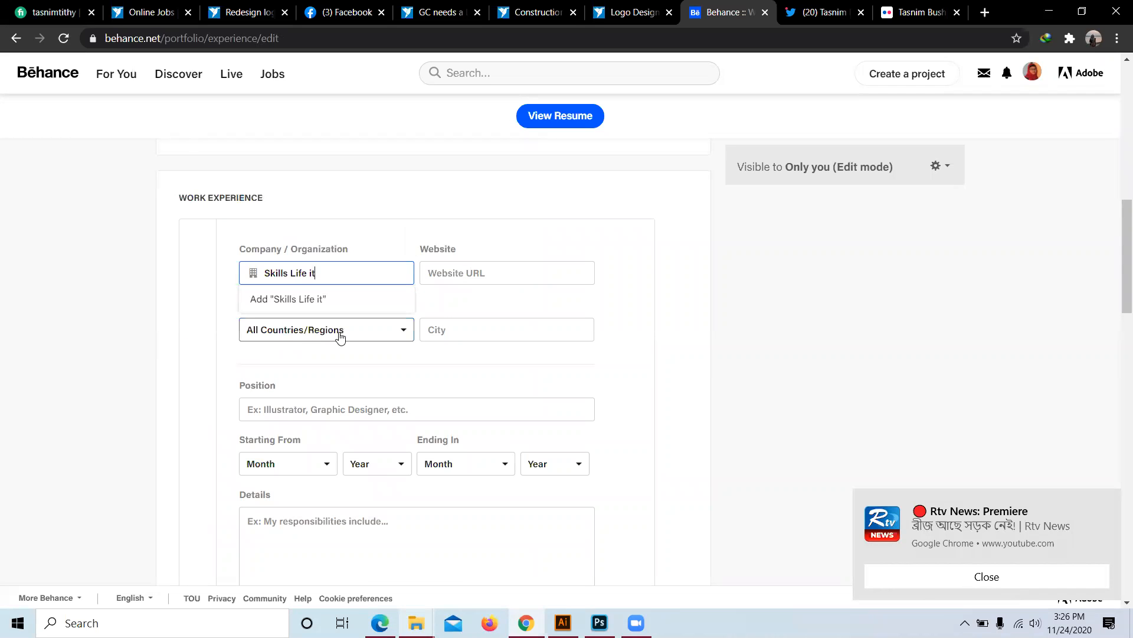
{"action": "left_click", "coordinate": [396, 335]}
{"action": "scroll", "coordinate": [268, 440], "scroll_direction": "down", "scroll_amount": 8}
{"action": "scroll", "coordinate": [274, 431], "scroll_direction": "down", "scroll_amount": 2}
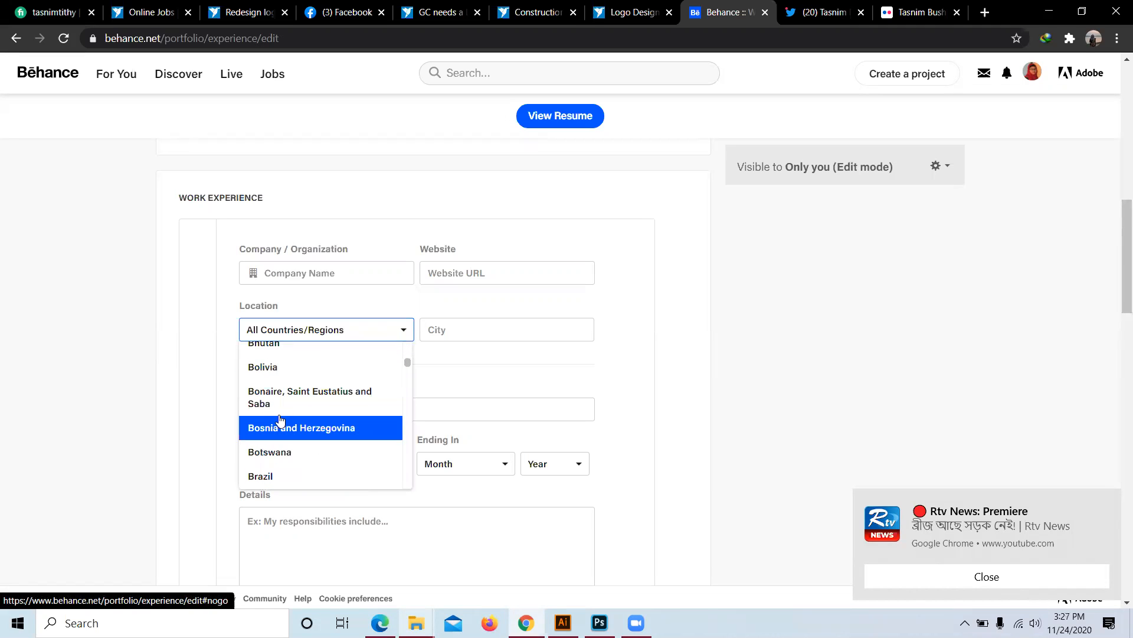
{"action": "scroll", "coordinate": [282, 410], "scroll_direction": "up", "scroll_amount": 2}
{"action": "scroll", "coordinate": [283, 405], "scroll_direction": "up", "scroll_amount": 3}
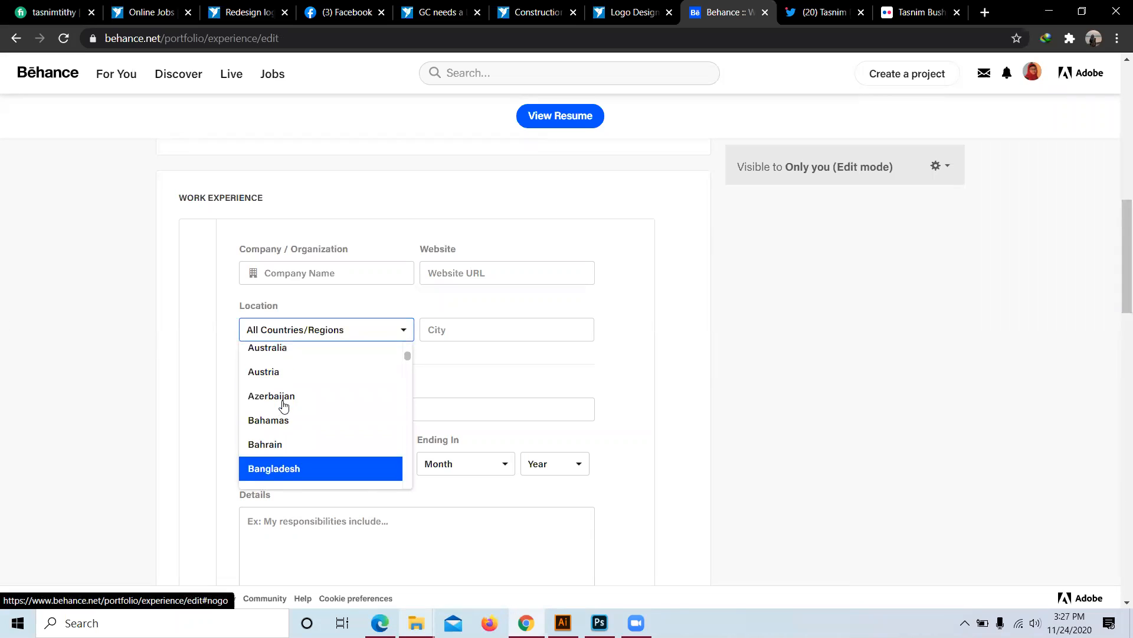
{"action": "left_click", "coordinate": [285, 477]}
{"action": "left_click", "coordinate": [463, 335]}
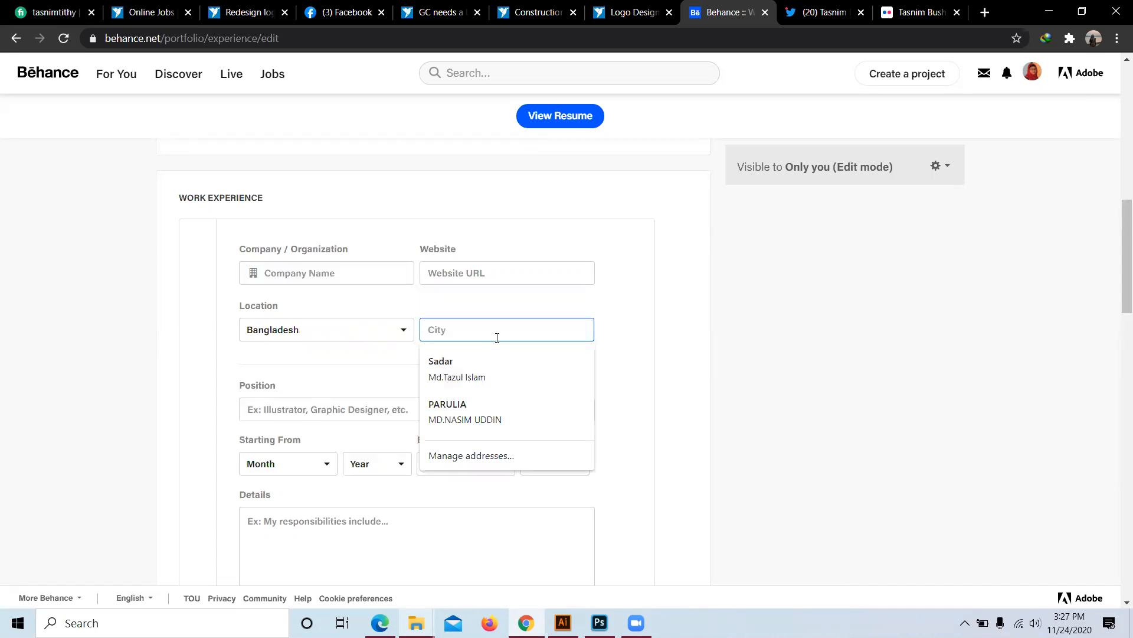
{"action": "type", "text": "d"}
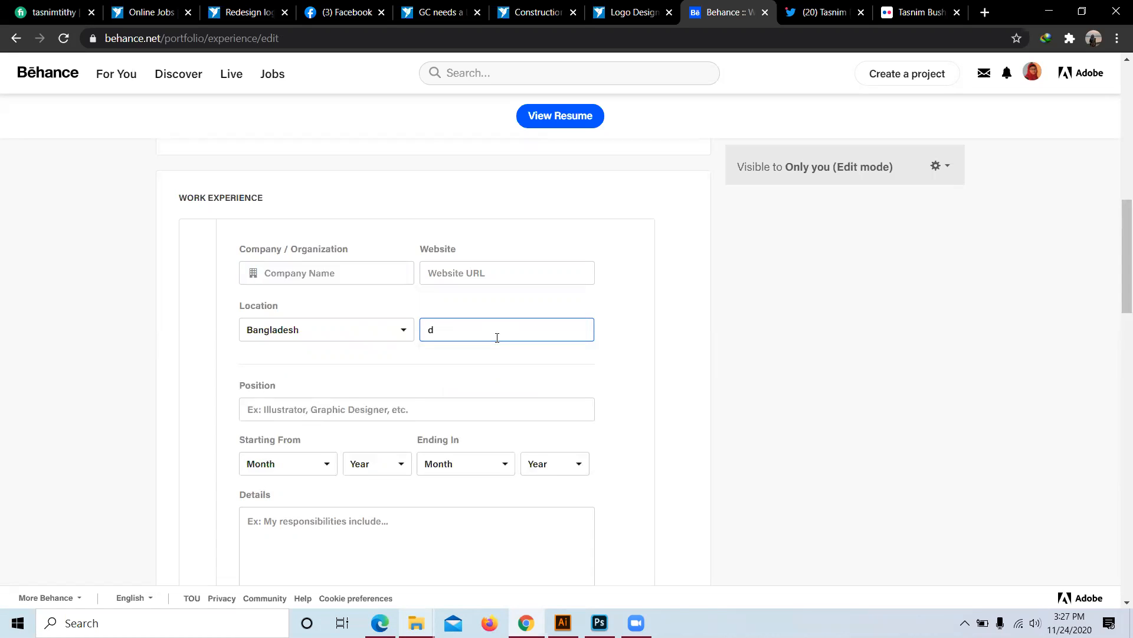
{"action": "key", "text": "BackSpace"}
{"action": "type", "text": "Dinaj"}
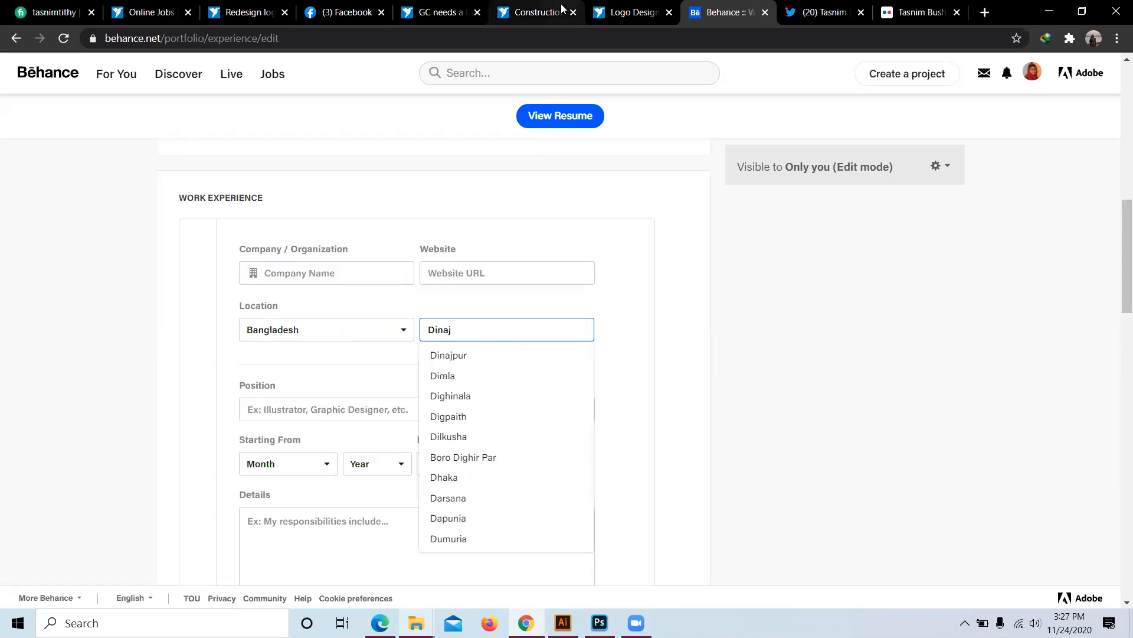
{"action": "left_click", "coordinate": [461, 356]}
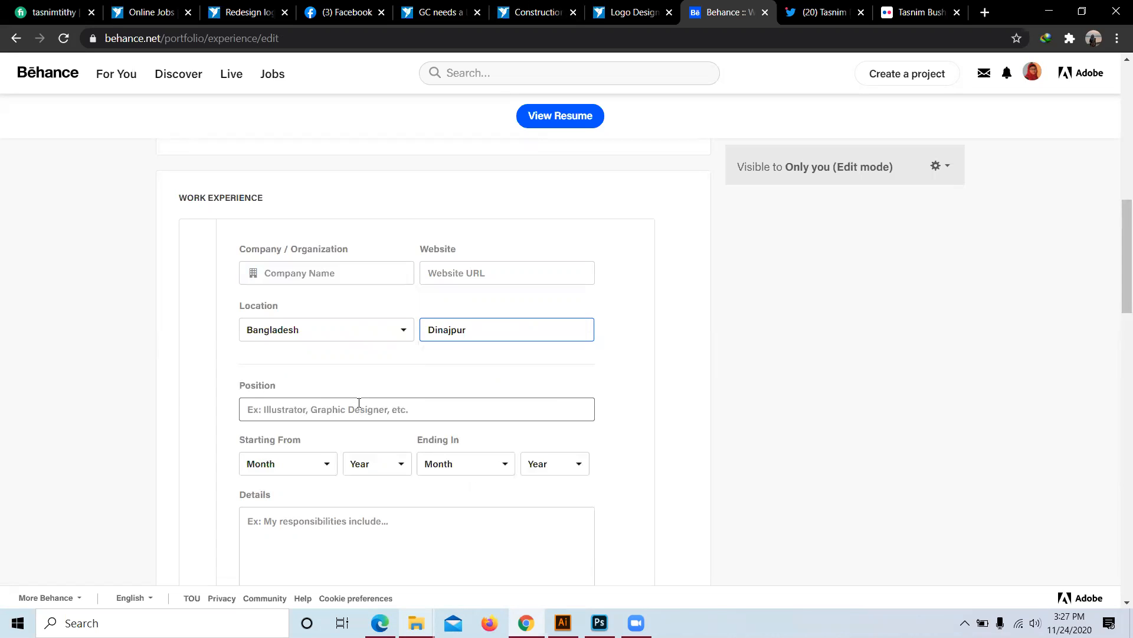
{"action": "scroll", "coordinate": [359, 403], "scroll_direction": "down", "scroll_amount": 1}
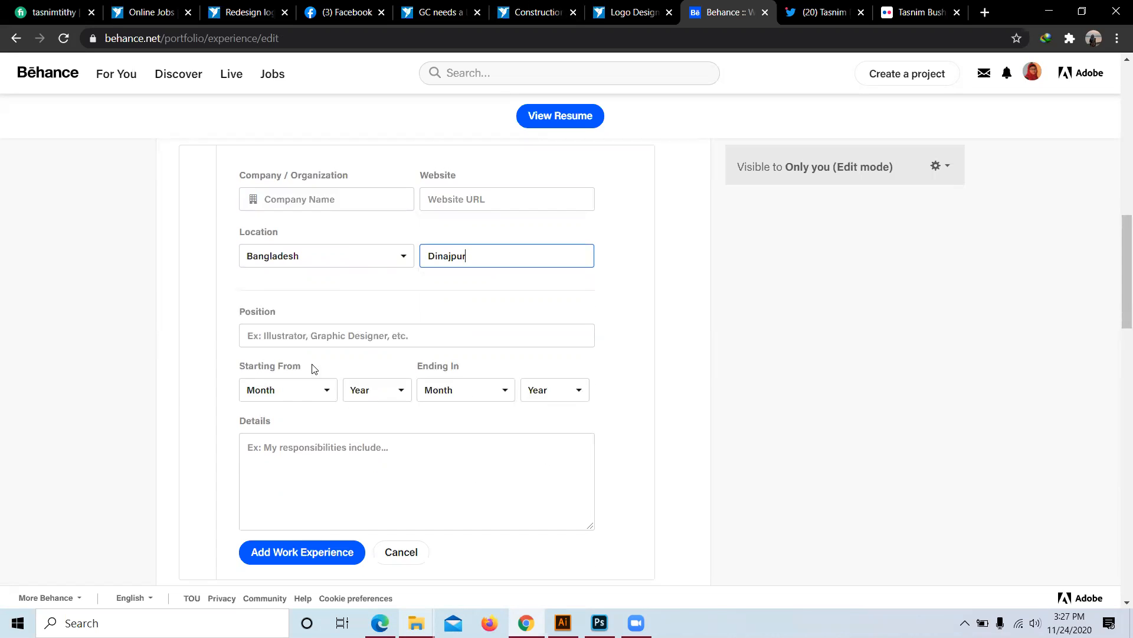
Step: Enter 'Illustrator' as the job position
{"action": "left_click", "coordinate": [339, 336]}
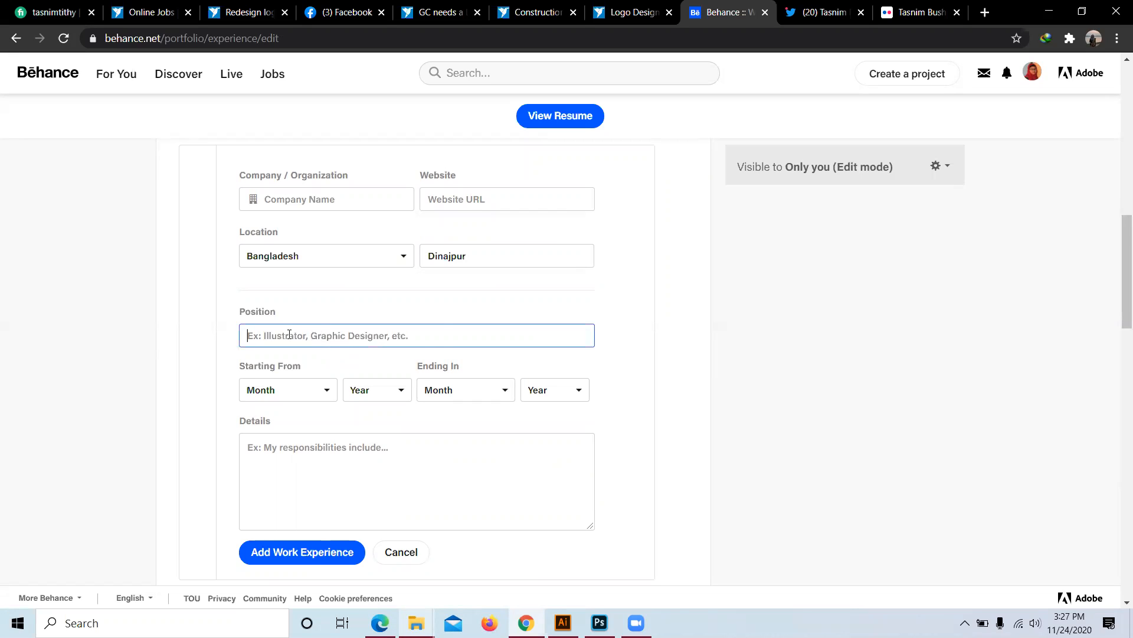
{"action": "type", "text": "Illusta"}
{"action": "key", "text": "BackSpace"}
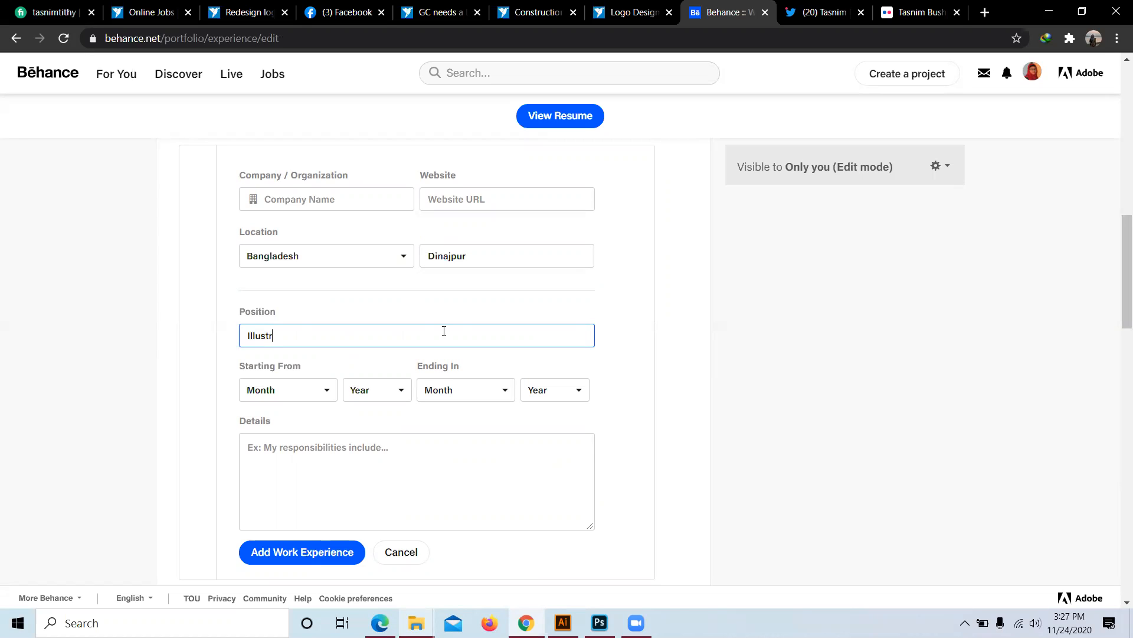
{"action": "type", "text": "rator"}
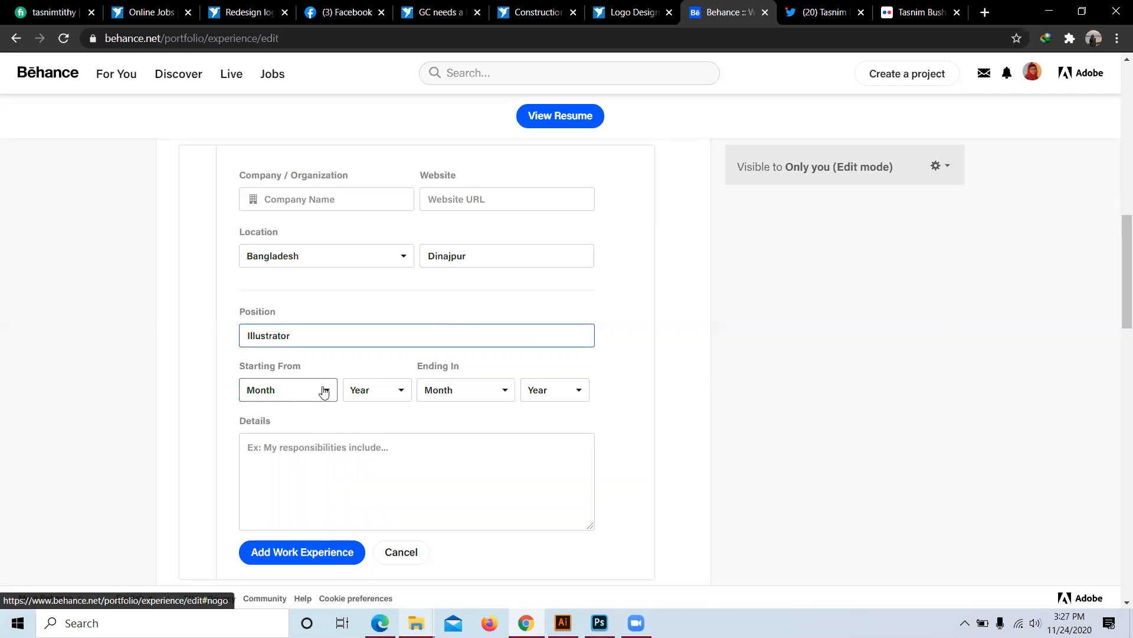
Step: Date the job from May 2018 to Present and save the work experience
{"action": "left_click", "coordinate": [324, 389]}
{"action": "left_click", "coordinate": [260, 533]}
{"action": "left_click", "coordinate": [396, 391]}
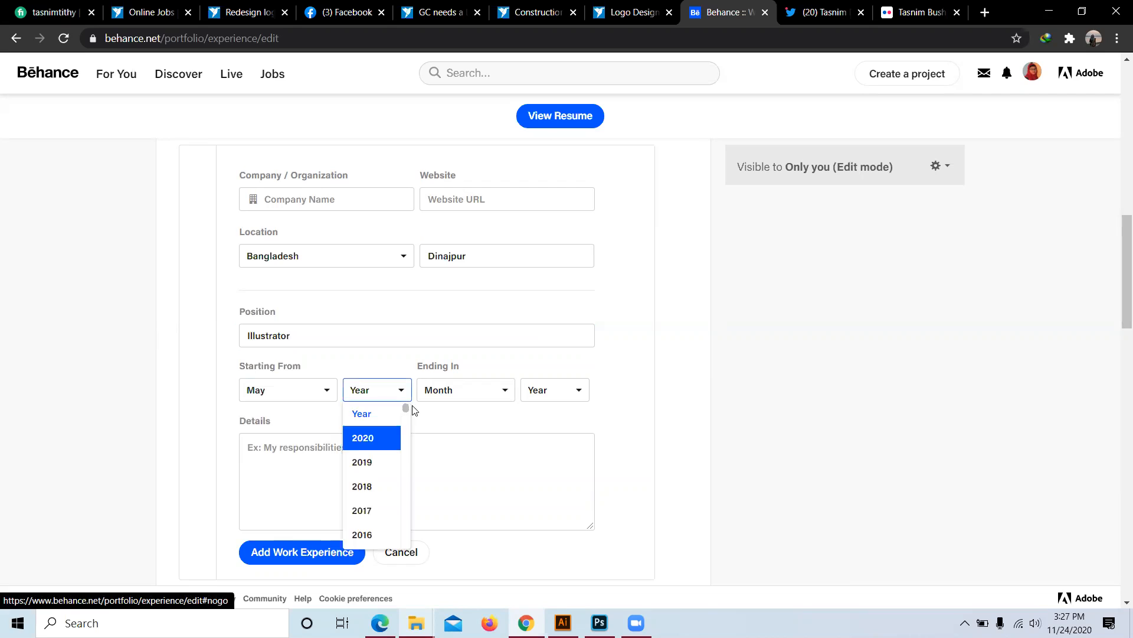
{"action": "left_click", "coordinate": [375, 483]}
{"action": "left_click", "coordinate": [490, 394]}
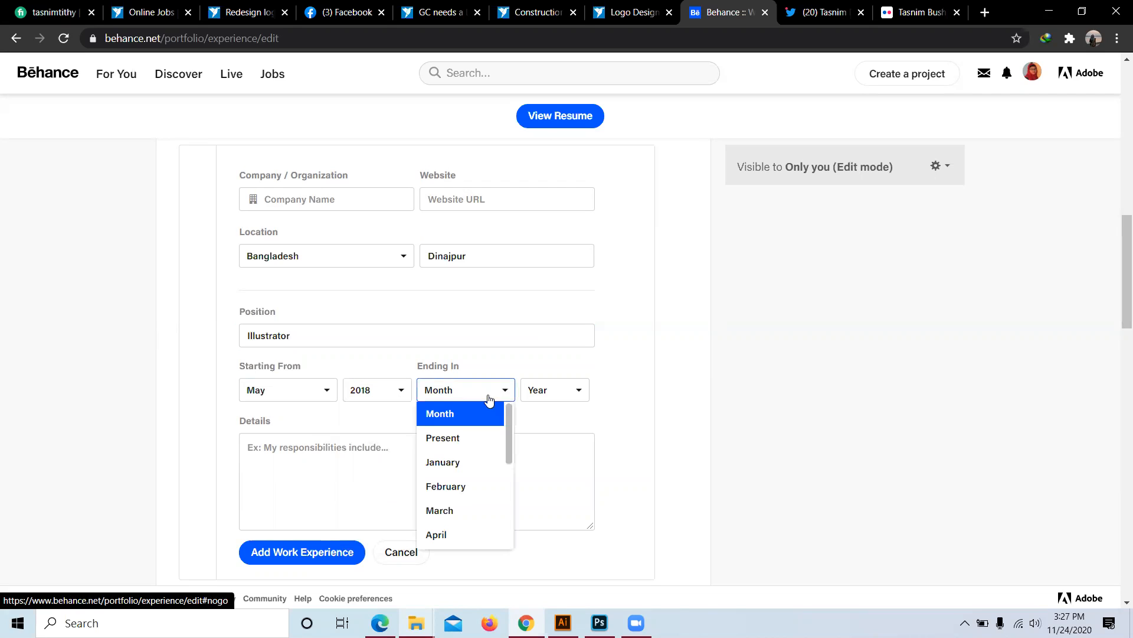
{"action": "left_click", "coordinate": [455, 440]}
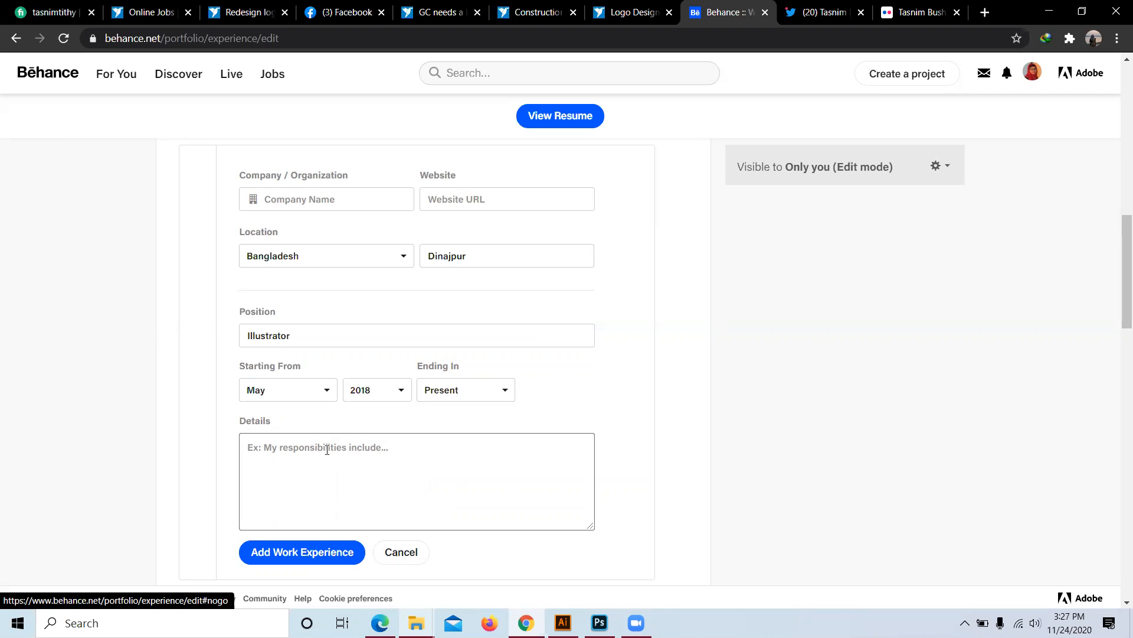
{"action": "scroll", "coordinate": [400, 447], "scroll_direction": "down", "scroll_amount": 3}
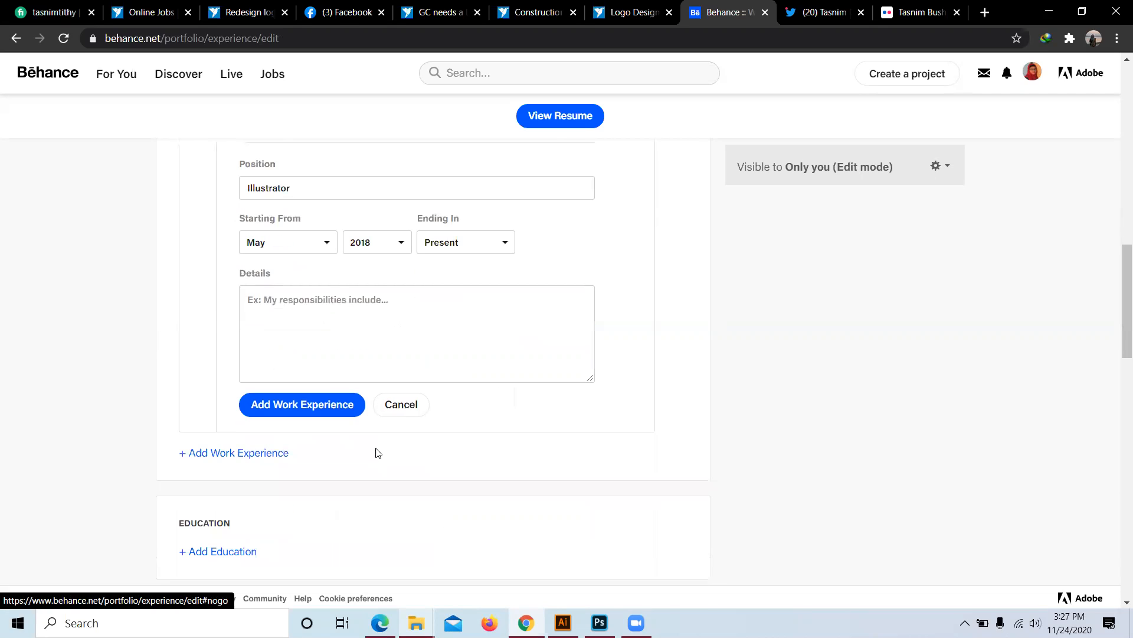
{"action": "left_click", "coordinate": [314, 415]}
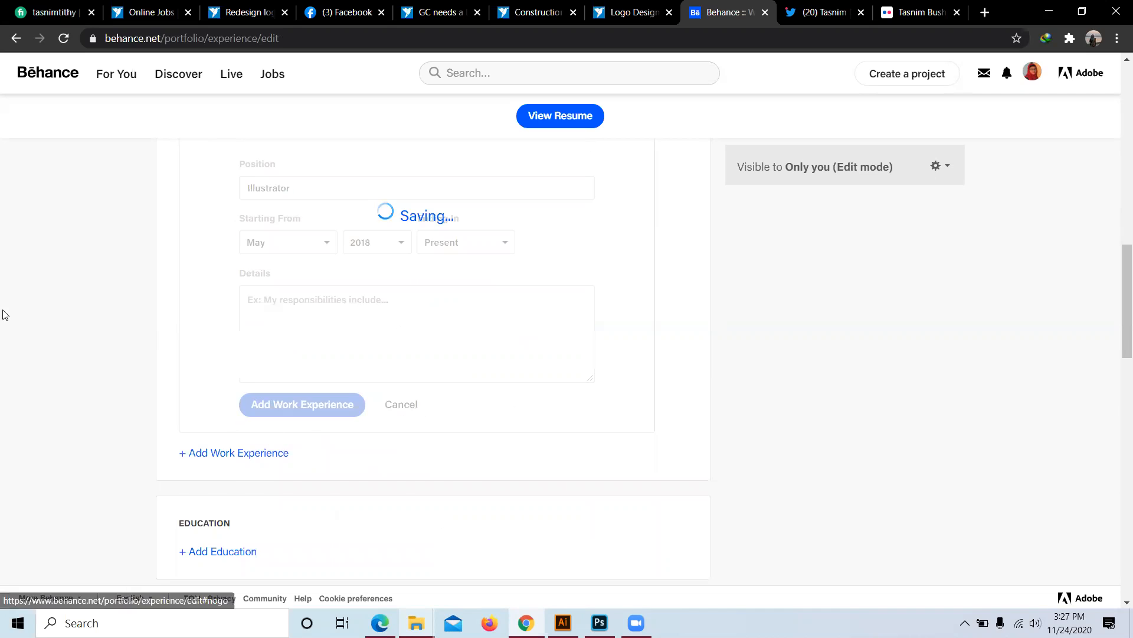
Step: Start a new education entry on the resume
{"action": "scroll", "coordinate": [238, 306], "scroll_direction": "up", "scroll_amount": 2}
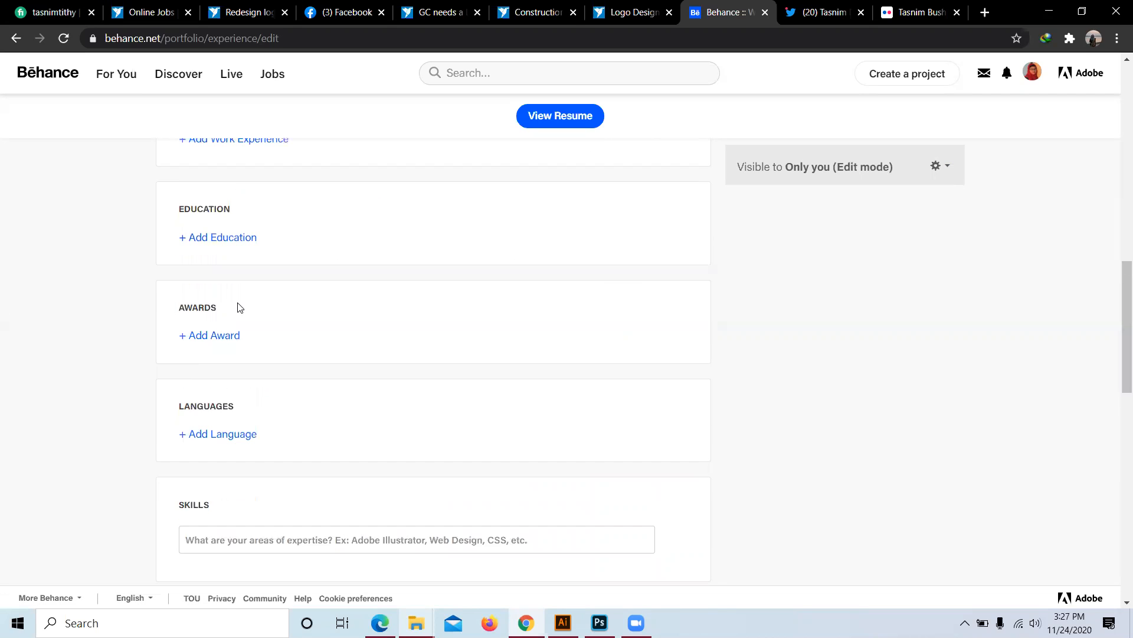
{"action": "scroll", "coordinate": [216, 283], "scroll_direction": "up", "scroll_amount": 3}
{"action": "scroll", "coordinate": [263, 311], "scroll_direction": "down", "scroll_amount": 1}
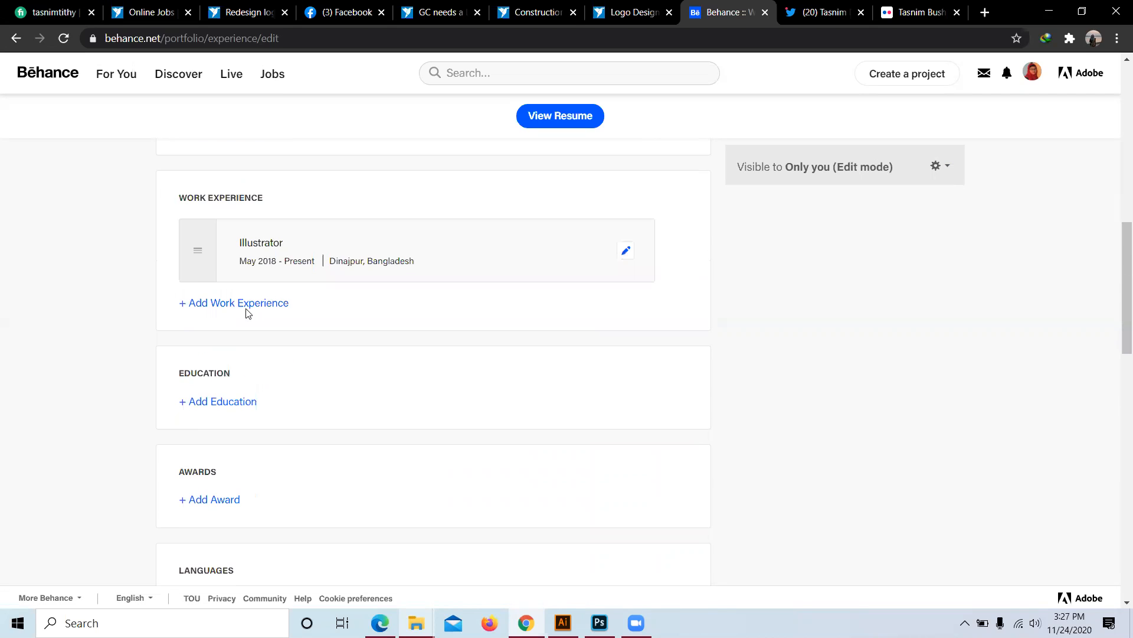
{"action": "left_click", "coordinate": [223, 407]}
{"action": "scroll", "coordinate": [336, 387], "scroll_direction": "down", "scroll_amount": 2}
Step: Enter 'Pabna University Of science and Technology' as the school name
{"action": "left_click", "coordinate": [299, 302]}
{"action": "type", "text": "pa"}
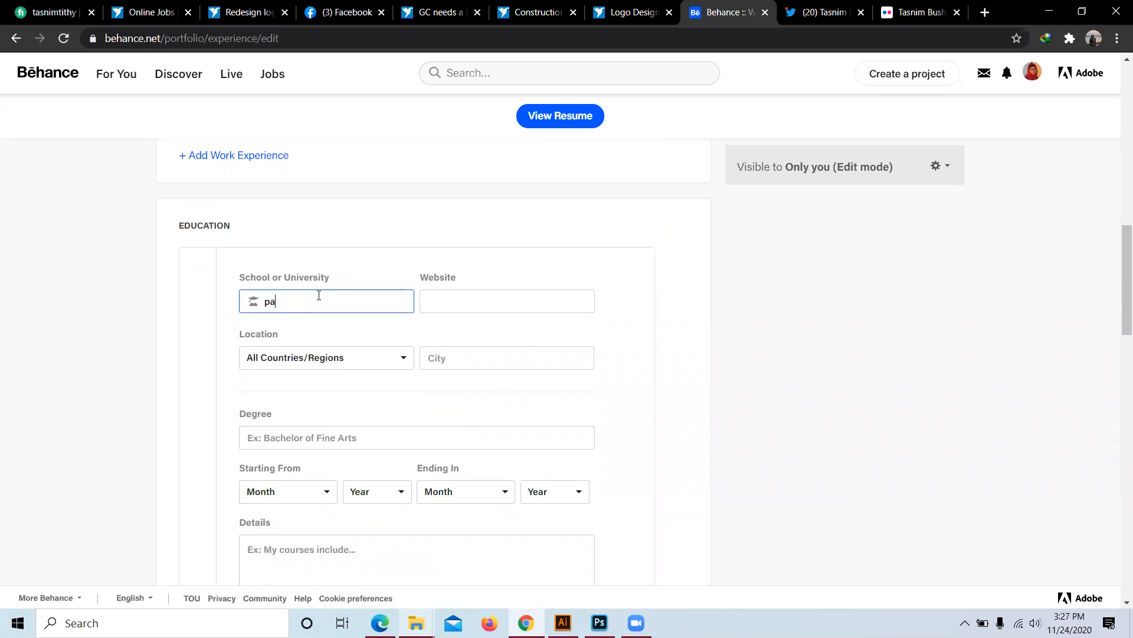
{"action": "type", "text": "nbna"}
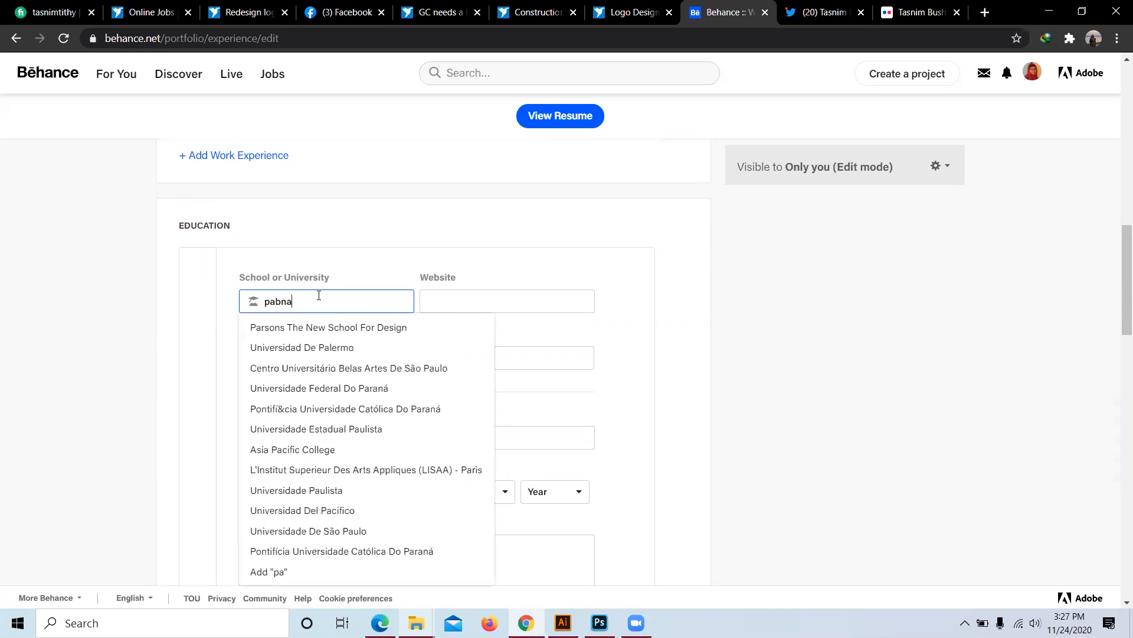
{"action": "key", "text": "BackSpace"}
{"action": "key", "text": "ctrl+a"}
{"action": "key", "text": "BackSpace"}
{"action": "type", "text": "Pabn"}
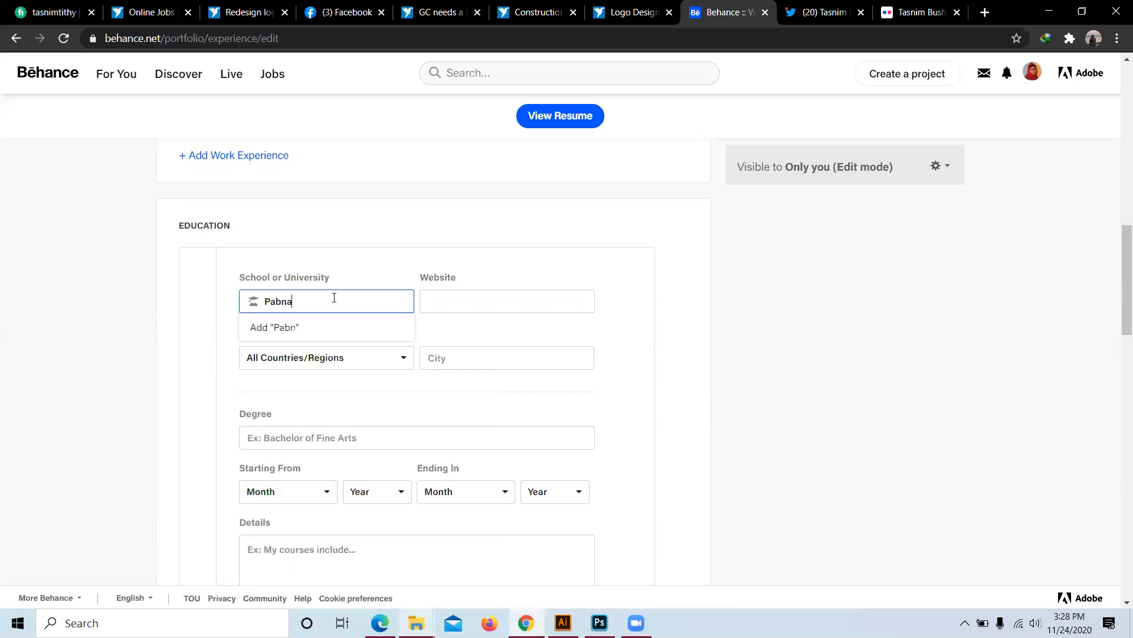
{"action": "type", "text": "a Uni"}
{"action": "type", "text": "ver"}
{"action": "type", "text": "sity "}
{"action": "type", "text": "Of science and"}
{"action": "type", "text": " Techno"}
{"action": "type", "text": "log"}
{"action": "type", "text": "y"}
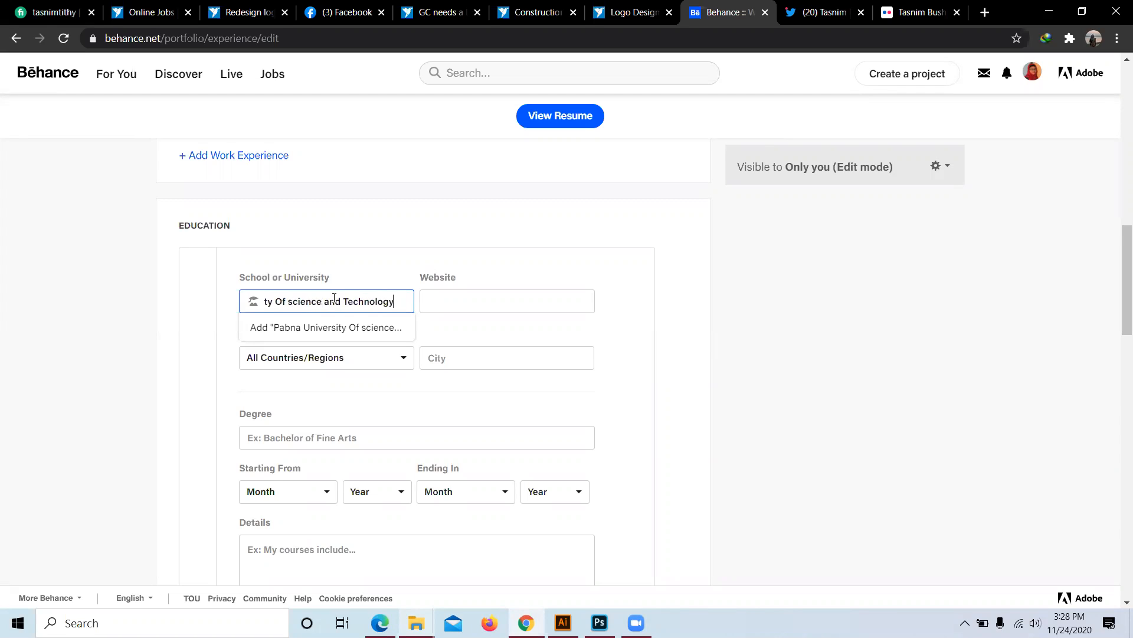
{"action": "left_click", "coordinate": [354, 360]}
{"action": "scroll", "coordinate": [278, 437], "scroll_direction": "down", "scroll_amount": 8}
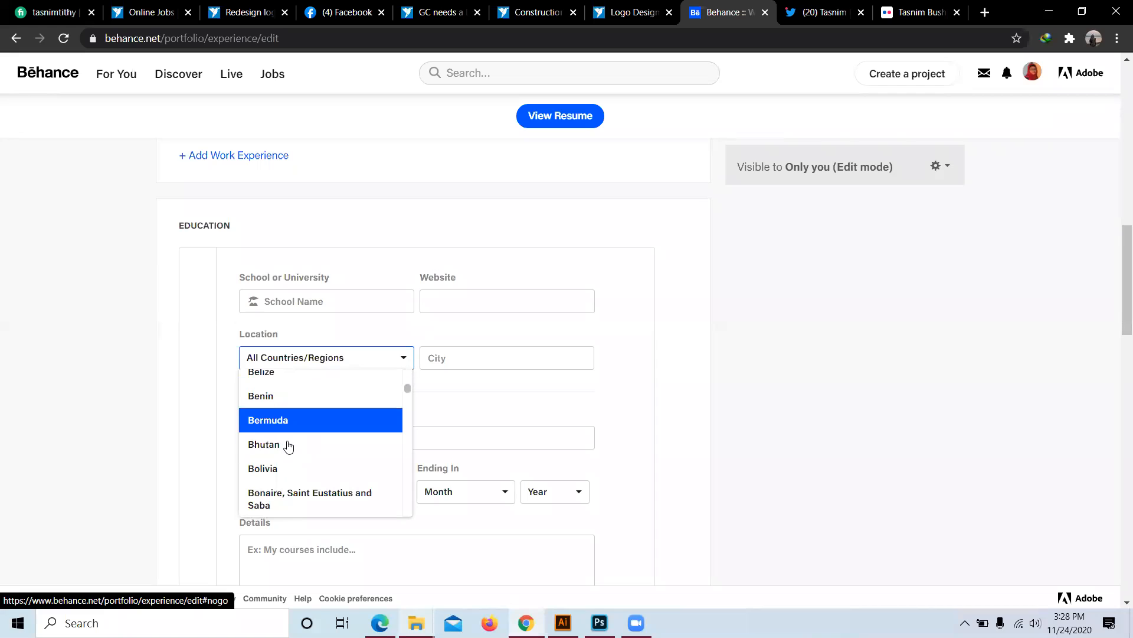
Step: Set the school location to Bangladesh with Pabna as the city
{"action": "scroll", "coordinate": [274, 478], "scroll_direction": "down", "scroll_amount": 1}
{"action": "scroll", "coordinate": [284, 452], "scroll_direction": "up", "scroll_amount": 3}
{"action": "left_click", "coordinate": [282, 426]}
{"action": "left_click", "coordinate": [525, 361]}
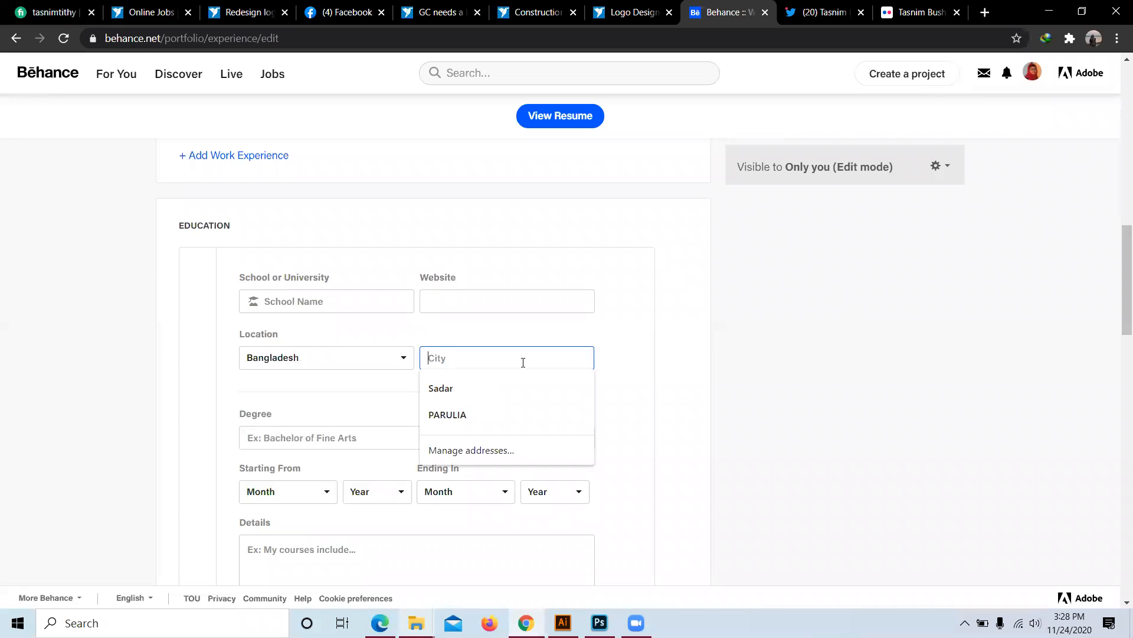
{"action": "type", "text": "Pabna"}
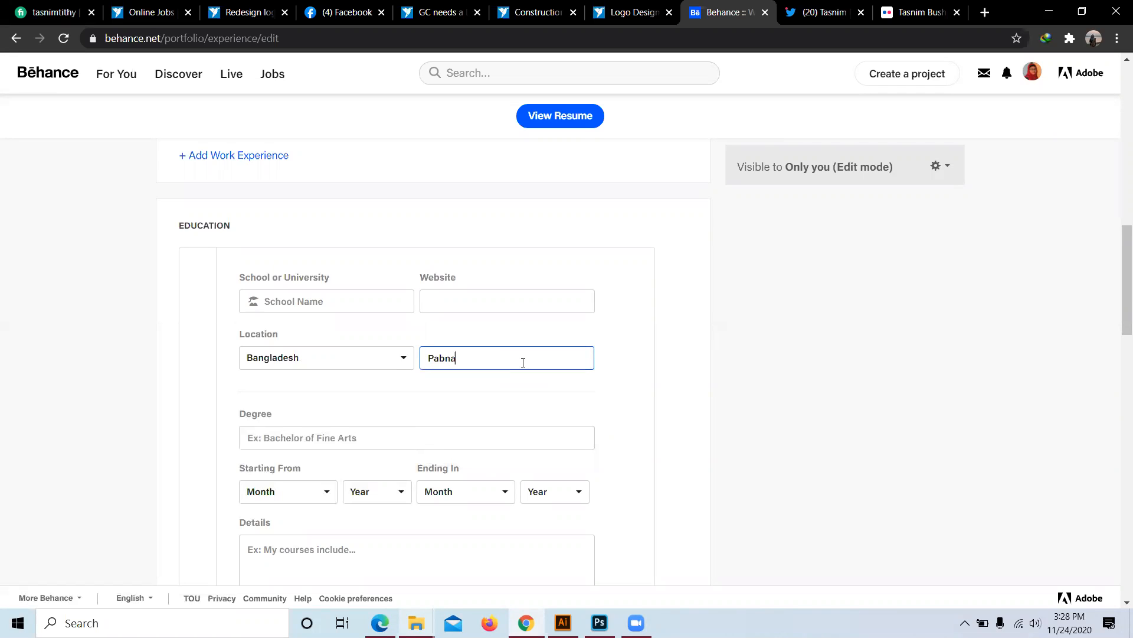
{"action": "left_click", "coordinate": [472, 385]}
{"action": "scroll", "coordinate": [252, 401], "scroll_direction": "down", "scroll_amount": 1}
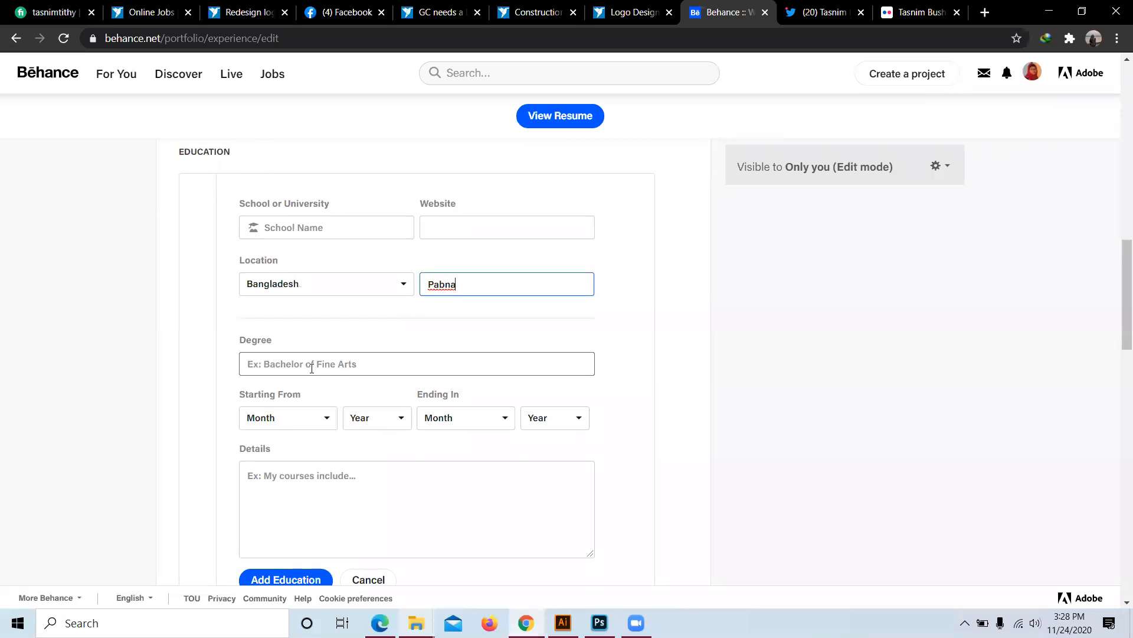
Step: Enter the degree as 'Bachelor of Arts', fixing the misspelling via spell-check
{"action": "left_click", "coordinate": [336, 364]}
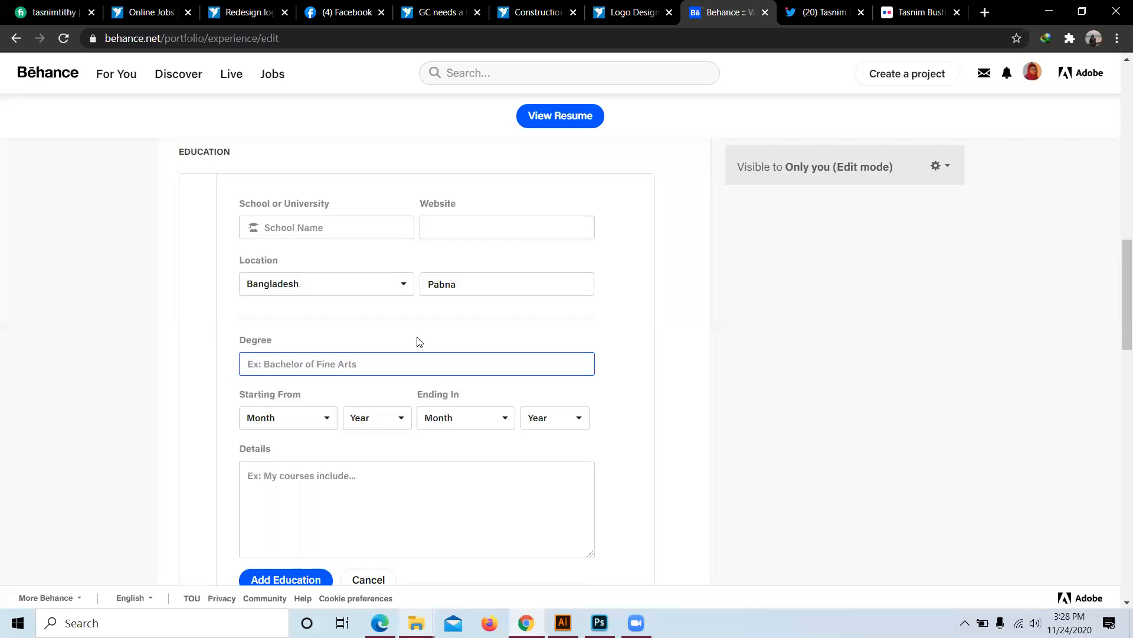
{"action": "type", "text": "Ba"}
{"action": "type", "text": "c"}
{"action": "type", "text": "hi"}
{"action": "type", "text": "olar"}
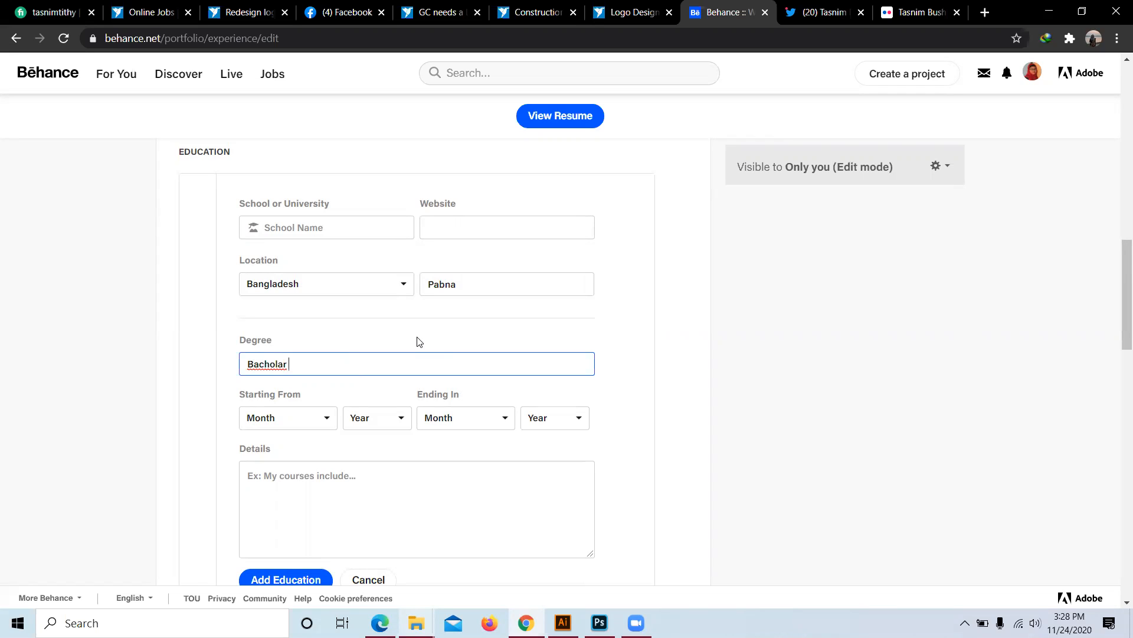
{"action": "right_click", "coordinate": [255, 367]}
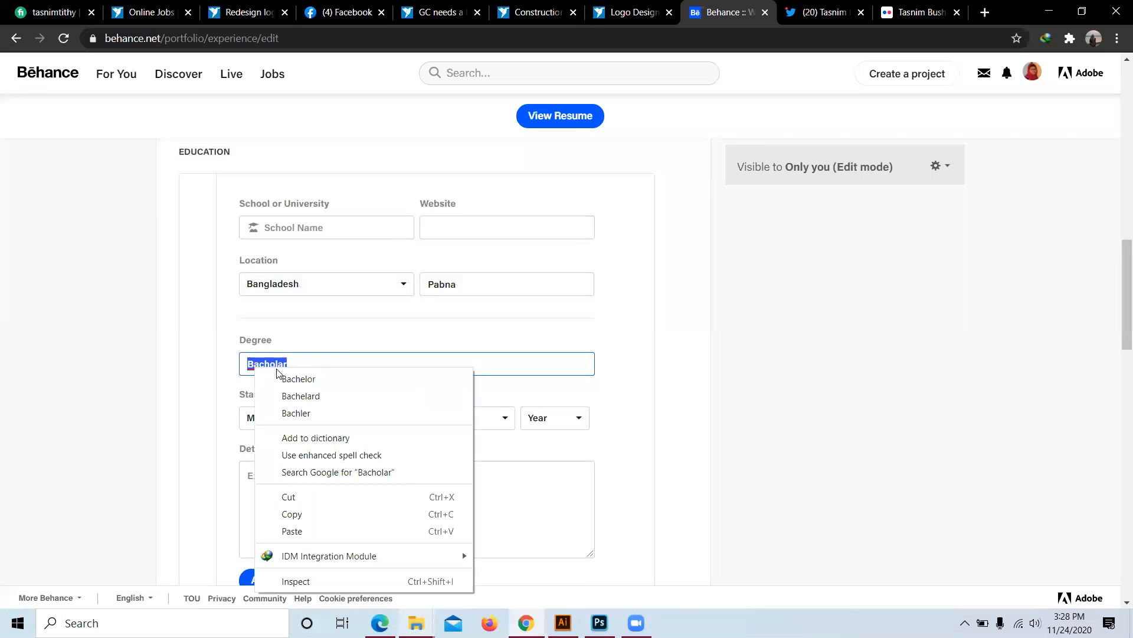
{"action": "left_click", "coordinate": [298, 378]}
{"action": "type", "text": "or of A"}
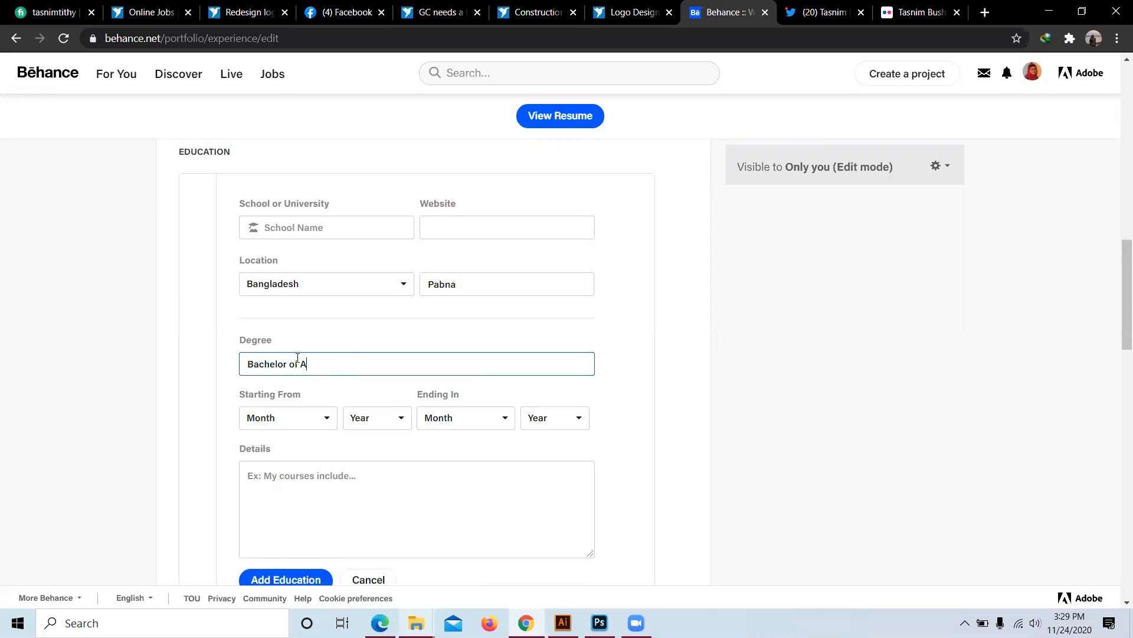
{"action": "type", "text": "rts"}
Step: Date the degree from January 2016 to Present and save the education entry
{"action": "left_click", "coordinate": [324, 418]}
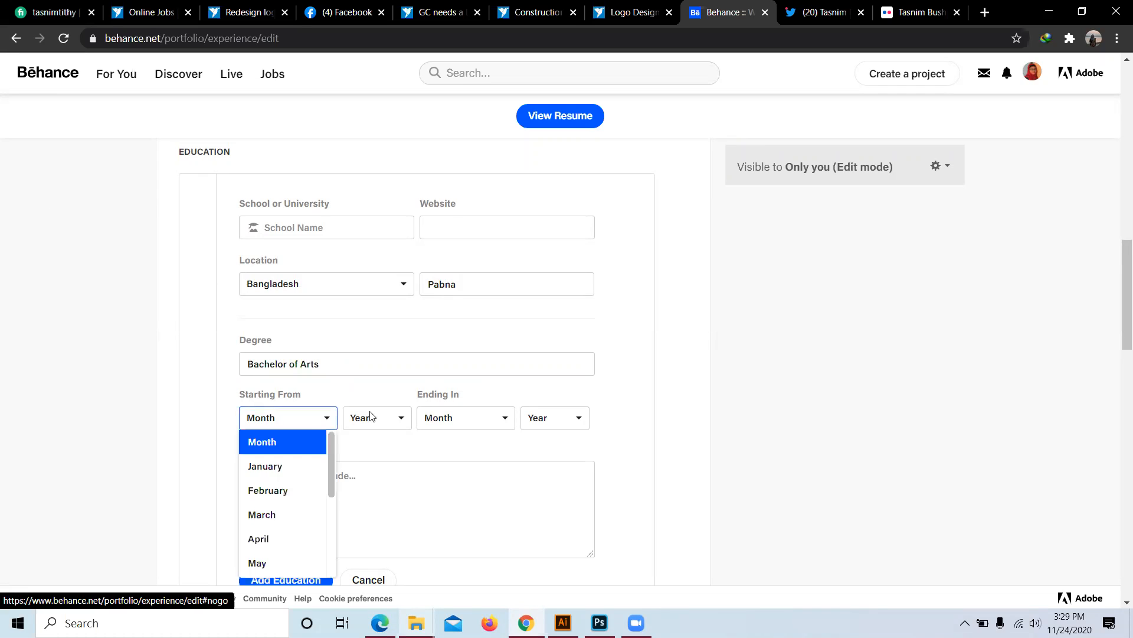
{"action": "scroll", "coordinate": [286, 505], "scroll_direction": "down", "scroll_amount": 3}
{"action": "scroll", "coordinate": [284, 490], "scroll_direction": "up", "scroll_amount": 3}
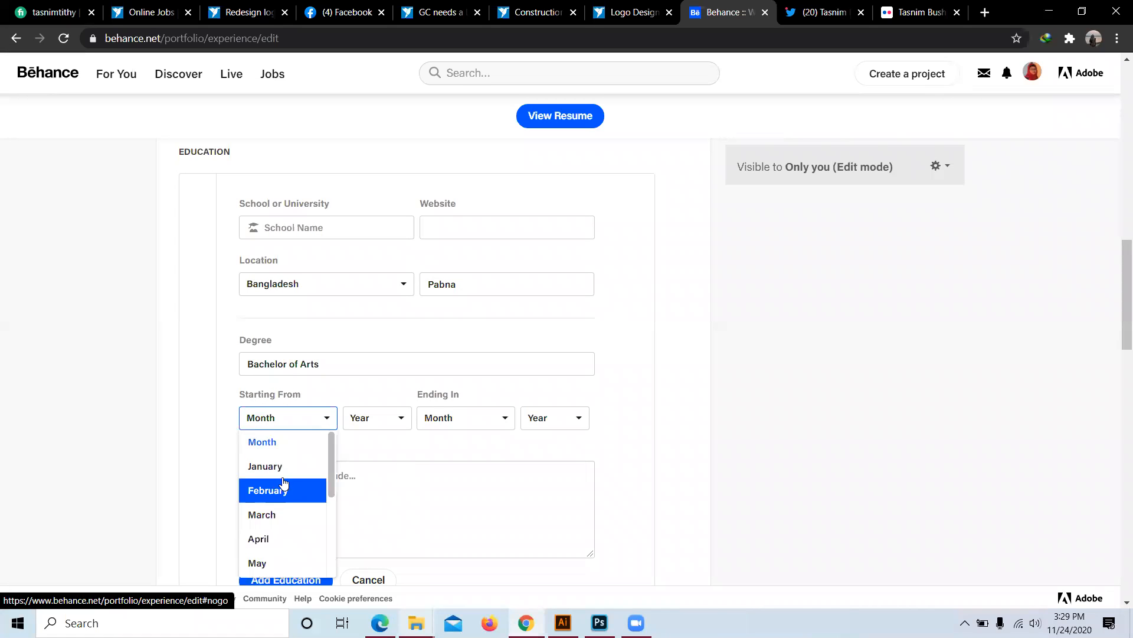
{"action": "left_click", "coordinate": [289, 465]}
{"action": "left_click", "coordinate": [395, 419]}
{"action": "scroll", "coordinate": [361, 502], "scroll_direction": "down", "scroll_amount": 2}
{"action": "scroll", "coordinate": [378, 488], "scroll_direction": "up", "scroll_amount": 2}
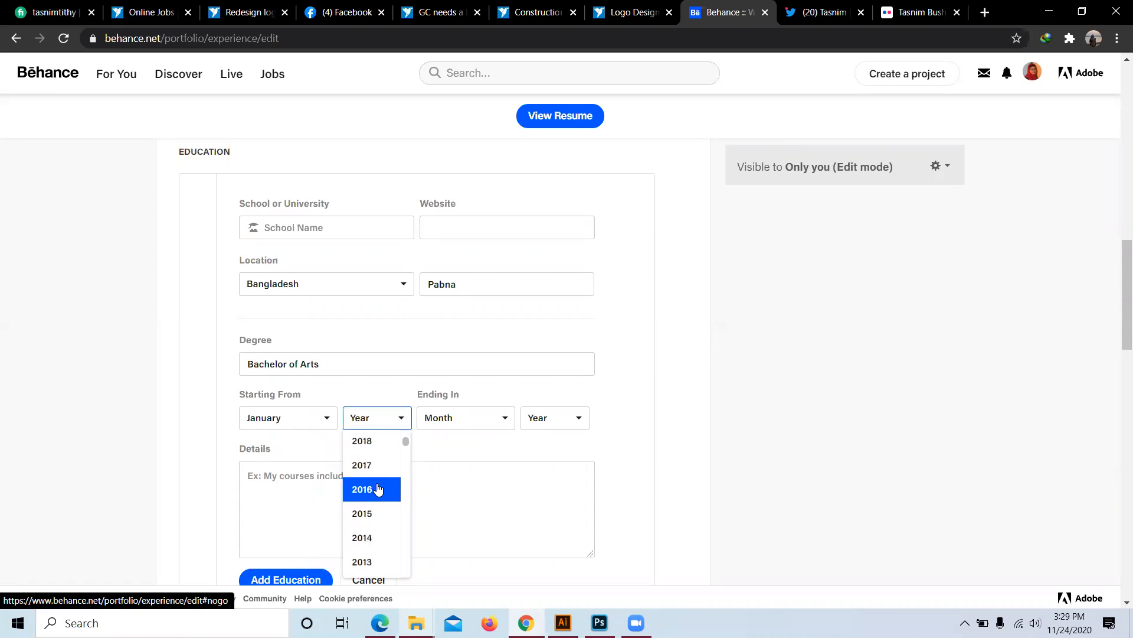
{"action": "left_click", "coordinate": [374, 487]}
{"action": "left_click", "coordinate": [505, 419]}
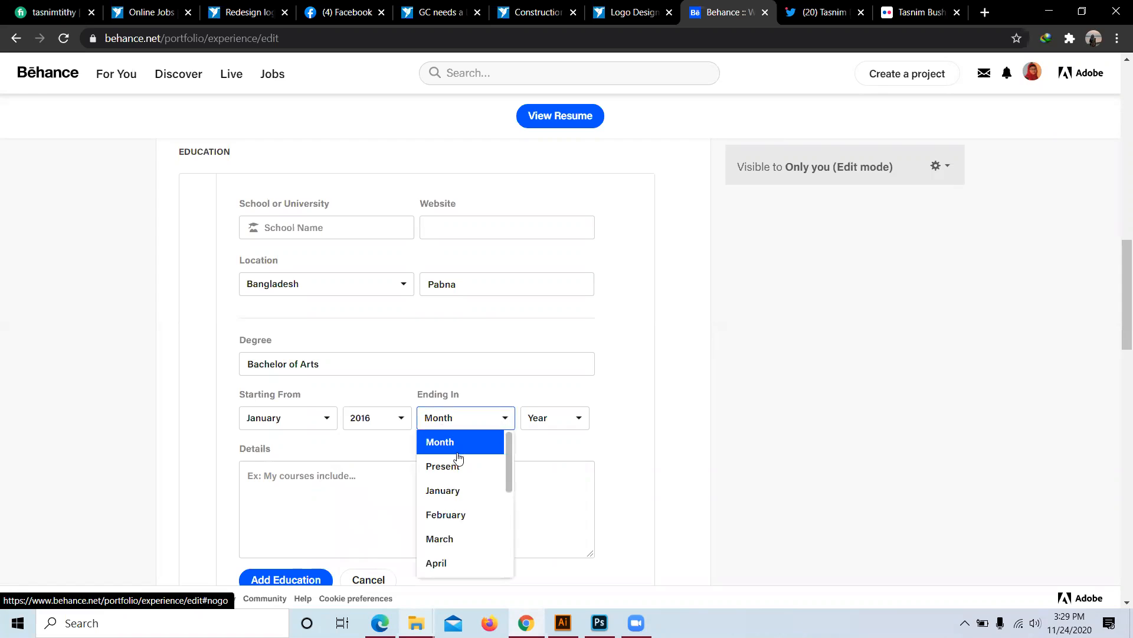
{"action": "left_click", "coordinate": [449, 466]}
{"action": "scroll", "coordinate": [330, 413], "scroll_direction": "down", "scroll_amount": 1}
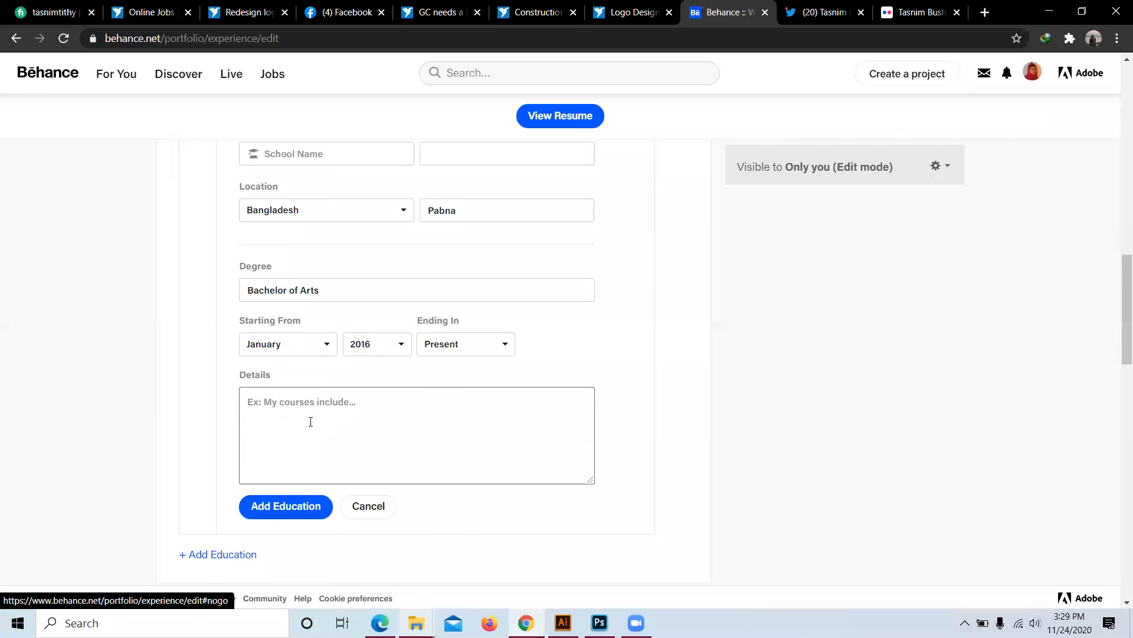
{"action": "scroll", "coordinate": [337, 423], "scroll_direction": "down", "scroll_amount": 1}
{"action": "left_click", "coordinate": [296, 432]}
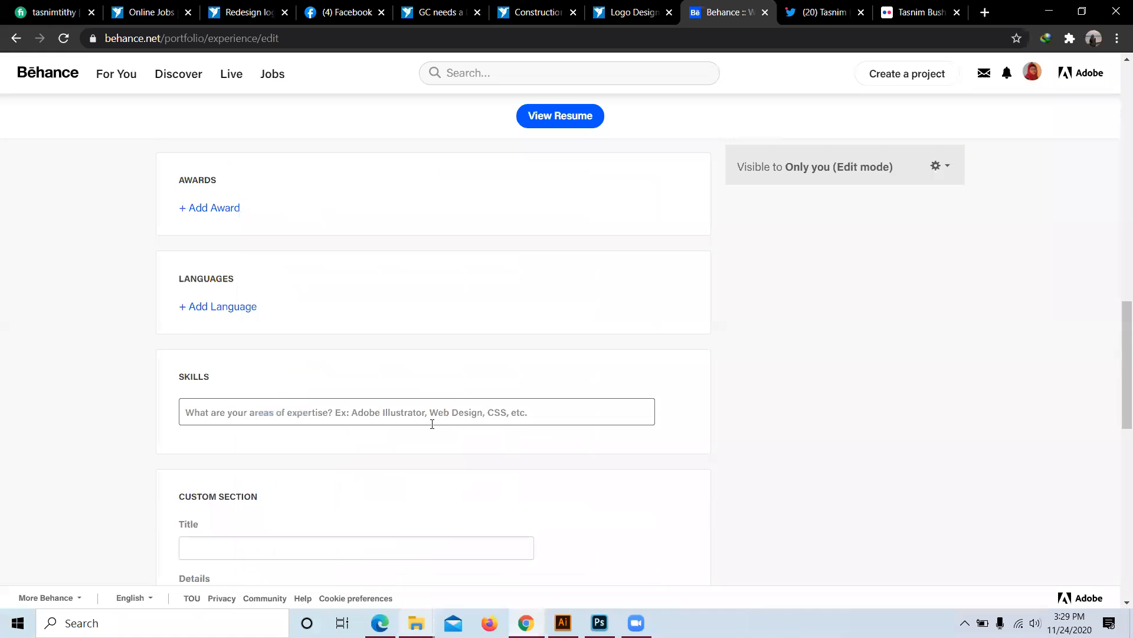
Step: Add Adobe Illustrator and Adobe Photoshop as resume skills
{"action": "scroll", "coordinate": [277, 446], "scroll_direction": "down", "scroll_amount": 1}
{"action": "scroll", "coordinate": [249, 421], "scroll_direction": "down", "scroll_amount": 1}
{"action": "left_click", "coordinate": [249, 267]}
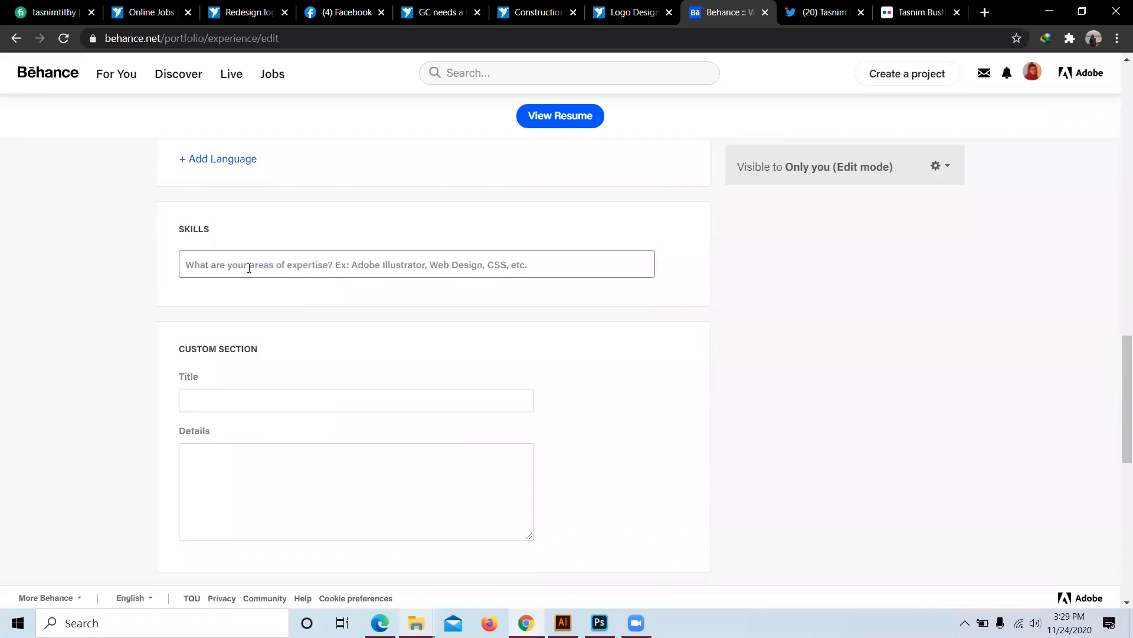
{"action": "left_click", "coordinate": [303, 265]}
{"action": "type", "text": "Addobe"}
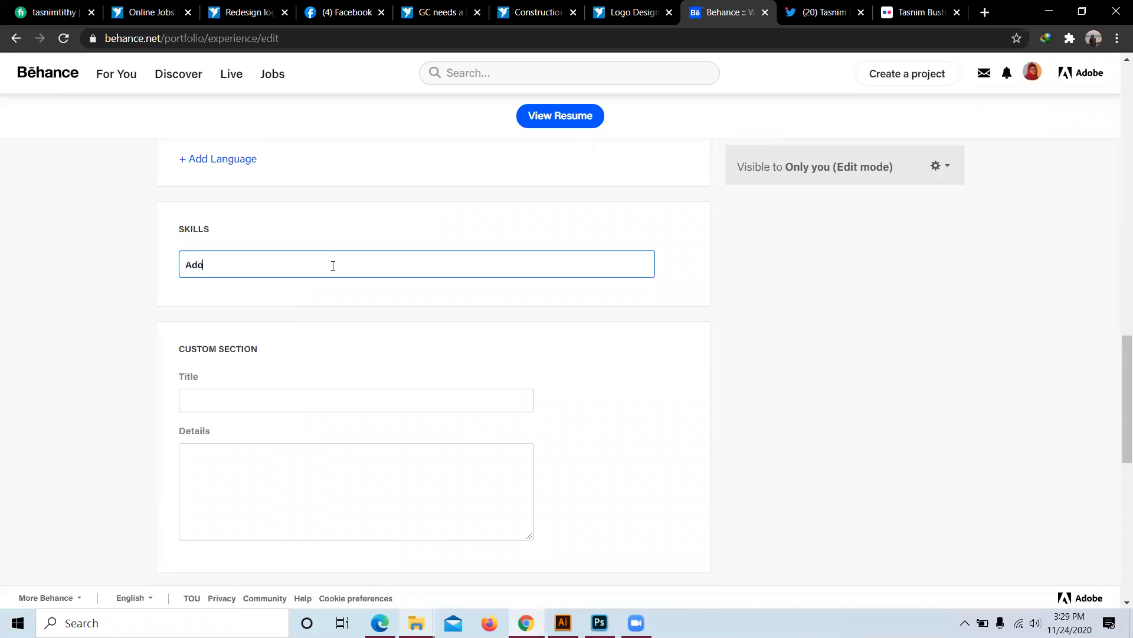
{"action": "type", "text": " Illustrator"}
{"action": "key", "text": "Return"}
{"action": "type", "text": "A"}
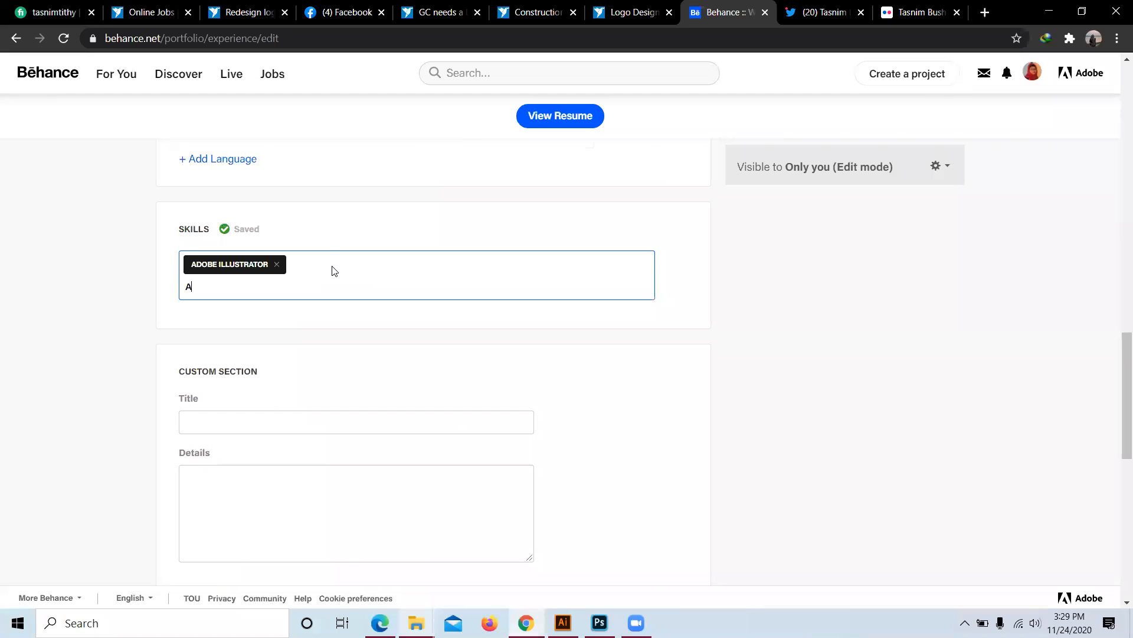
{"action": "type", "text": "dobe Photoshop"}
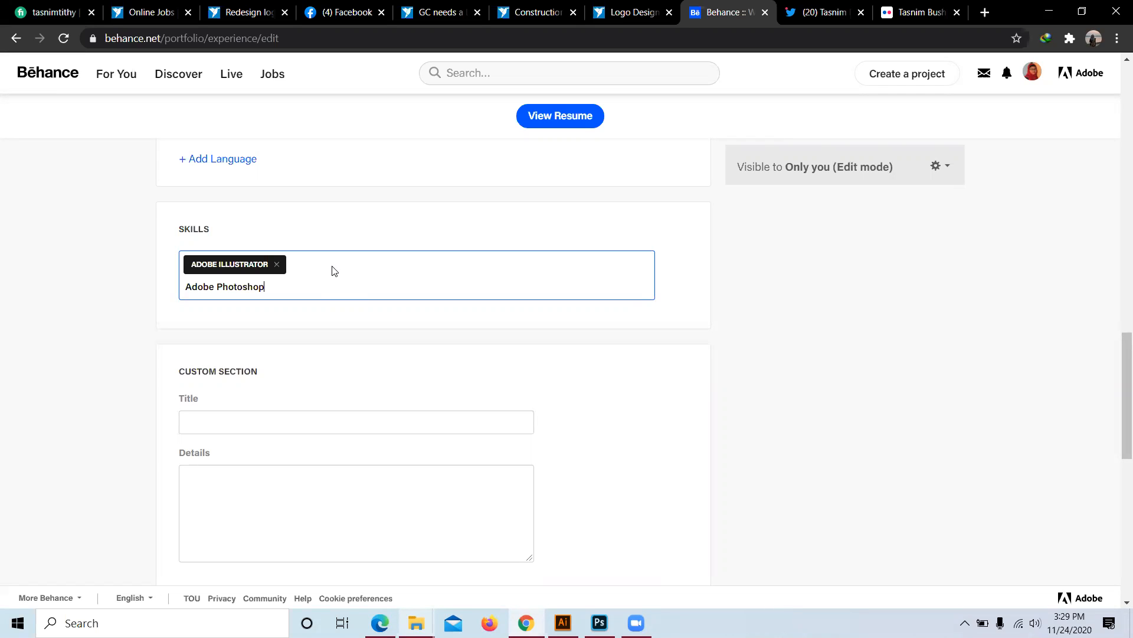
{"action": "key", "text": "Return"}
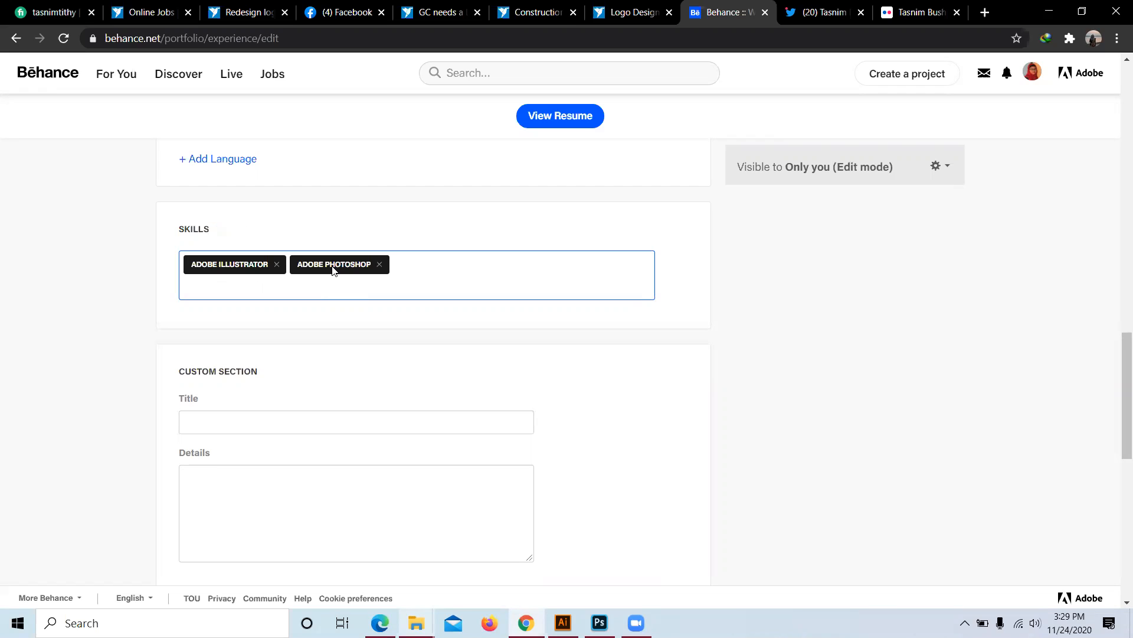
Step: Add Business Card, Flyer Design and Logo Design as further skills
{"action": "type", "text": "Business Card"}
{"action": "key", "text": "Return"}
{"action": "type", "text": "Flye"}
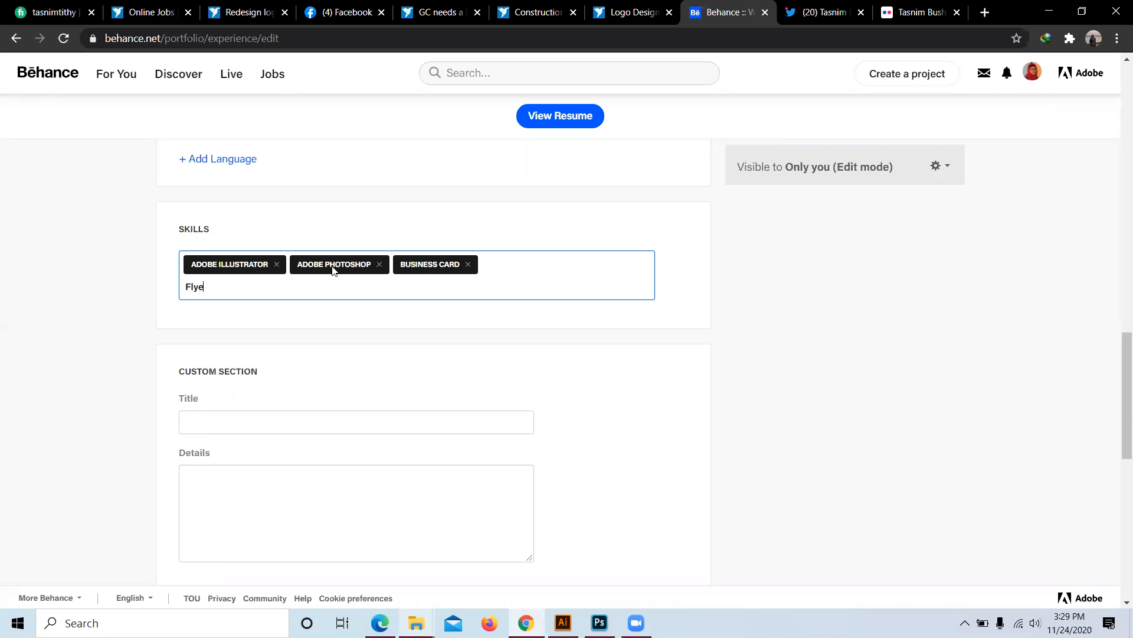
{"action": "type", "text": "r Design"}
{"action": "key", "text": "Return"}
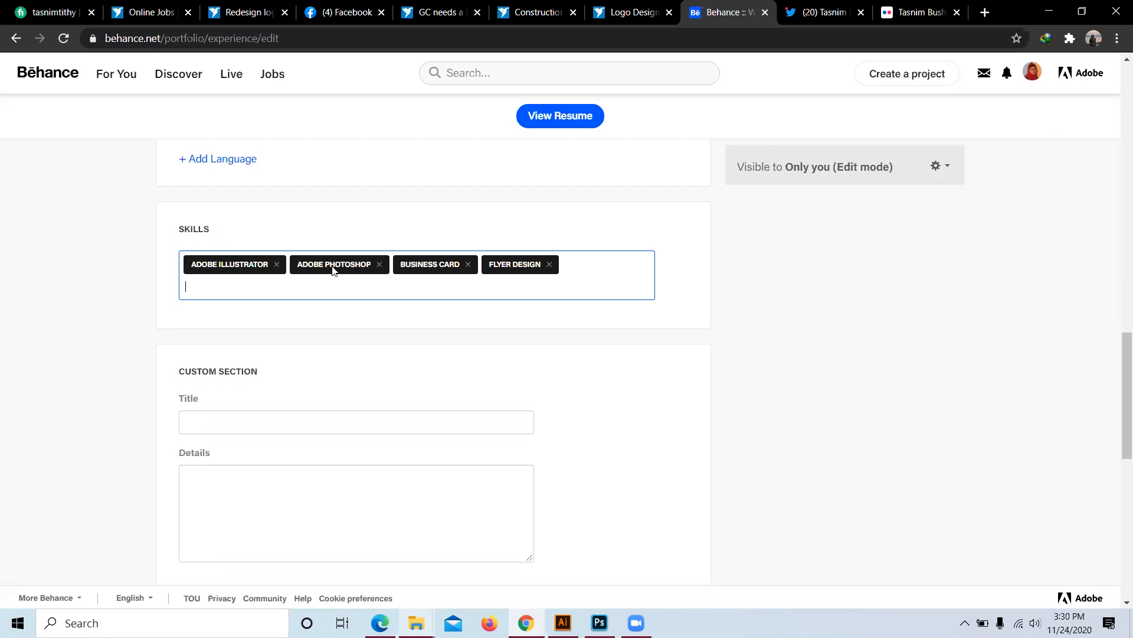
{"action": "type", "text": "Logo Design"}
{"action": "key", "text": "Return"}
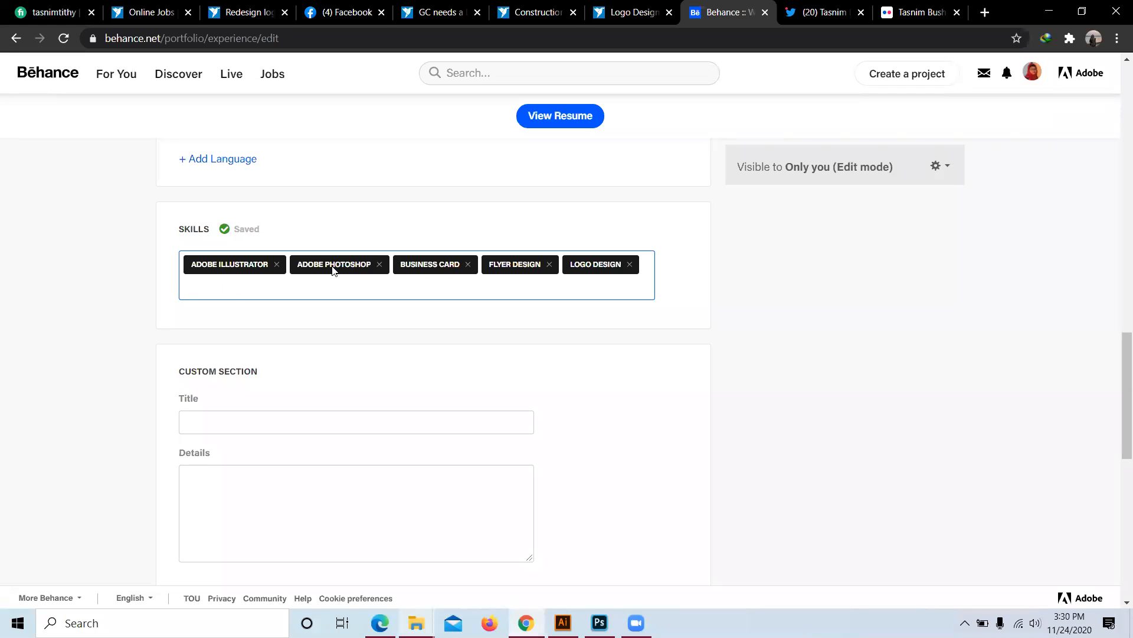
{"action": "scroll", "coordinate": [322, 418], "scroll_direction": "down", "scroll_amount": 5}
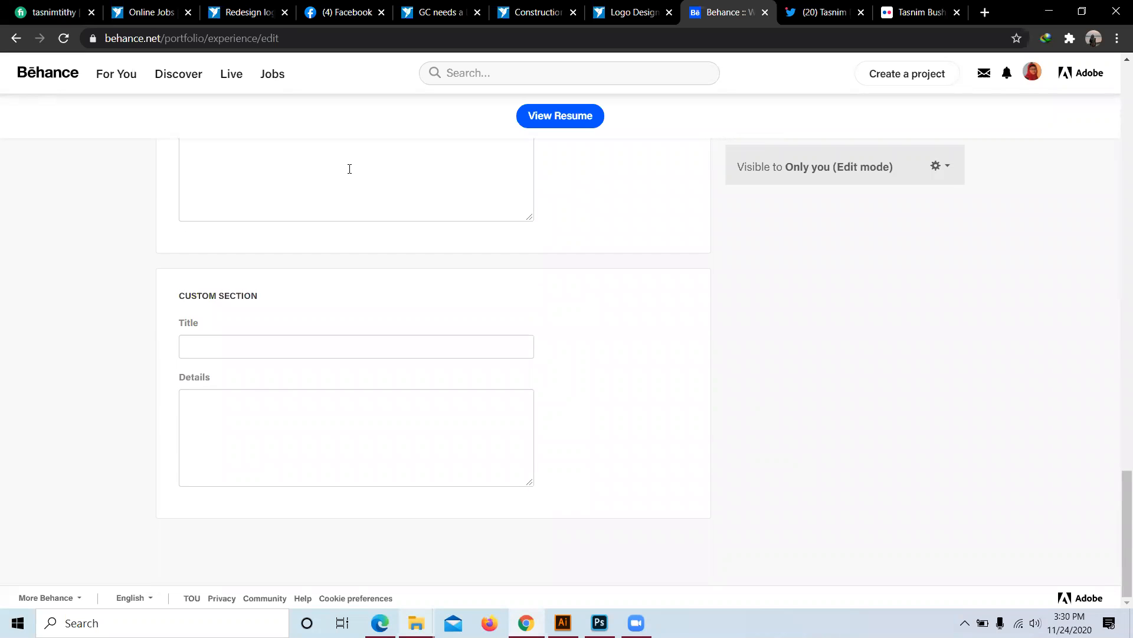
Step: Scroll through the finished resume, then return to the Behance home feed
{"action": "scroll", "coordinate": [349, 169], "scroll_direction": "up", "scroll_amount": 1}
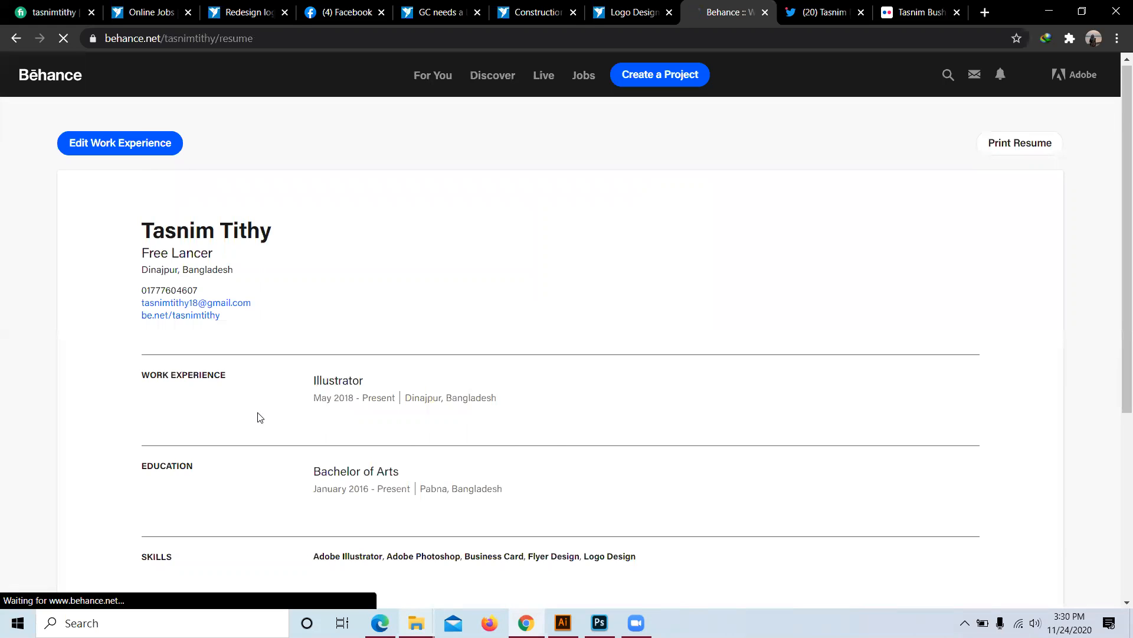
{"action": "scroll", "coordinate": [463, 248], "scroll_direction": "down", "scroll_amount": 3}
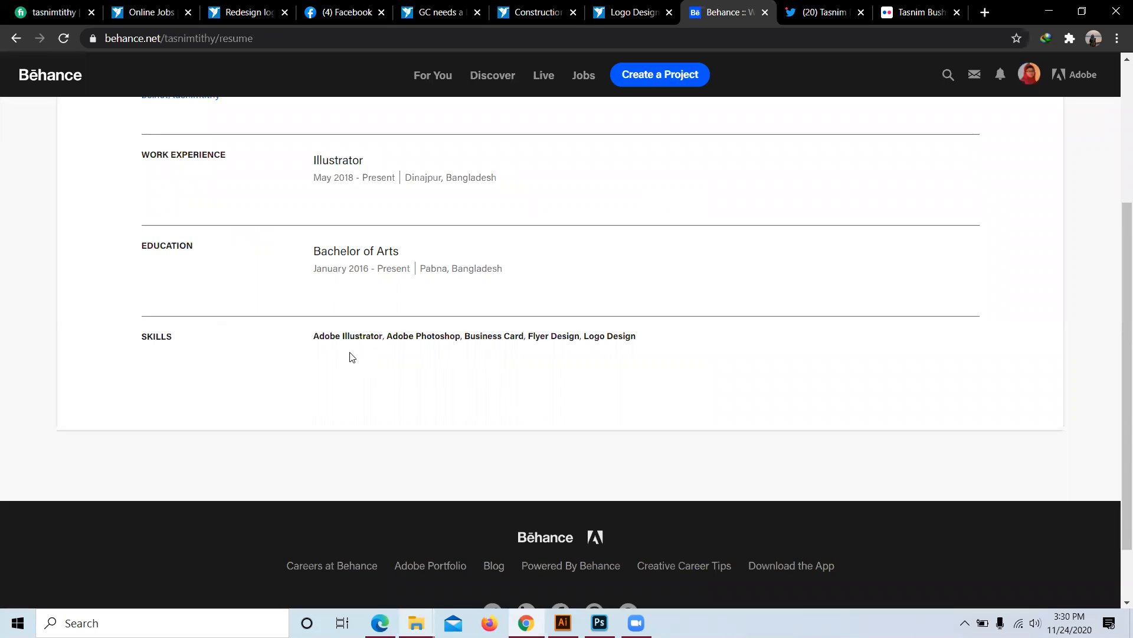
{"action": "scroll", "coordinate": [362, 360], "scroll_direction": "up", "scroll_amount": 3}
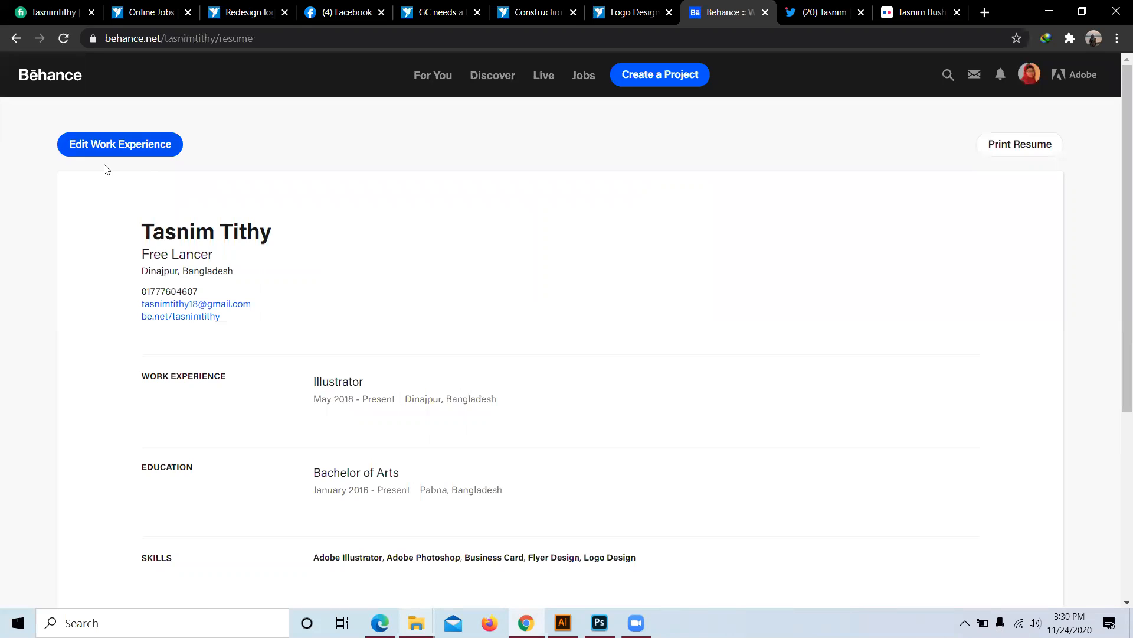
{"action": "left_click", "coordinate": [43, 82]}
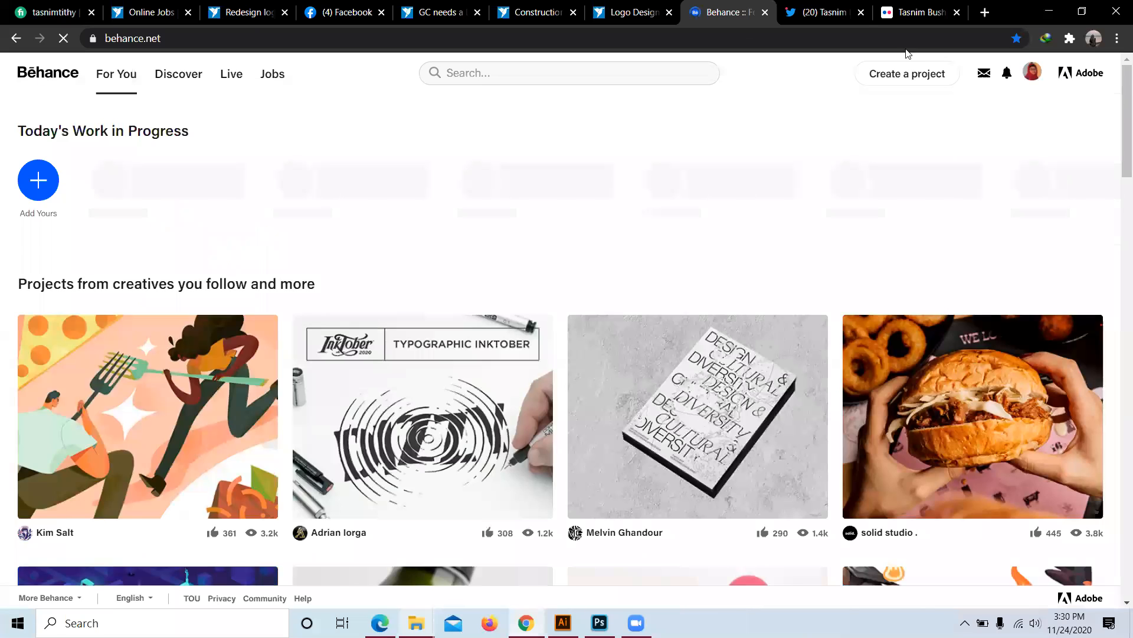
Step: Open your own Behance profile from the avatar menu and scroll through it
{"action": "mouse_move", "coordinate": [1032, 72]}
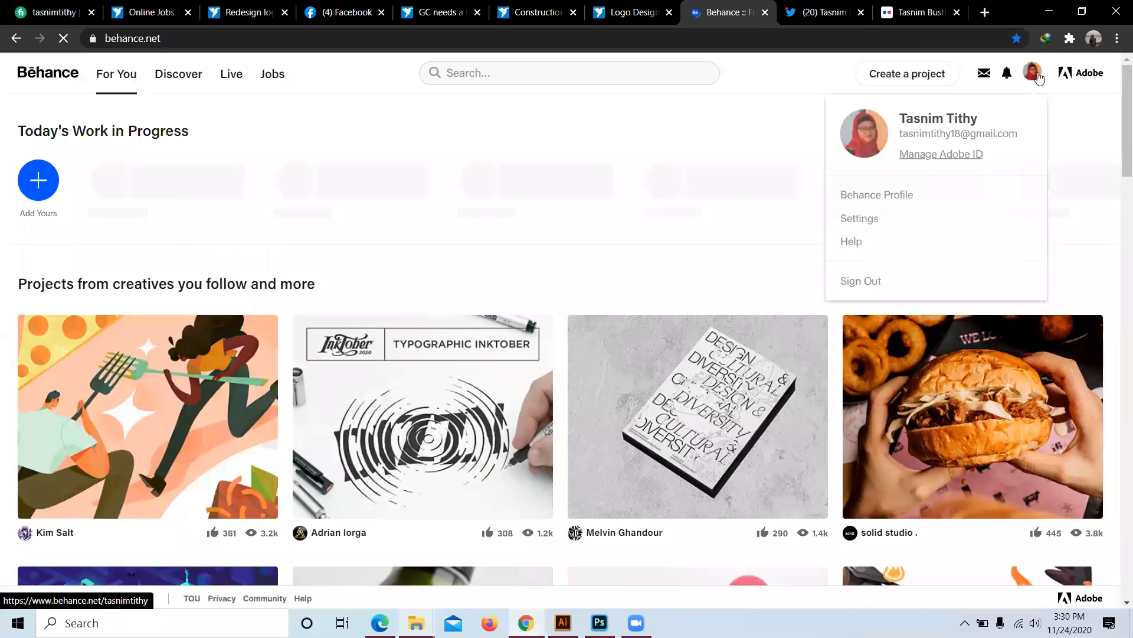
{"action": "left_click", "coordinate": [885, 200]}
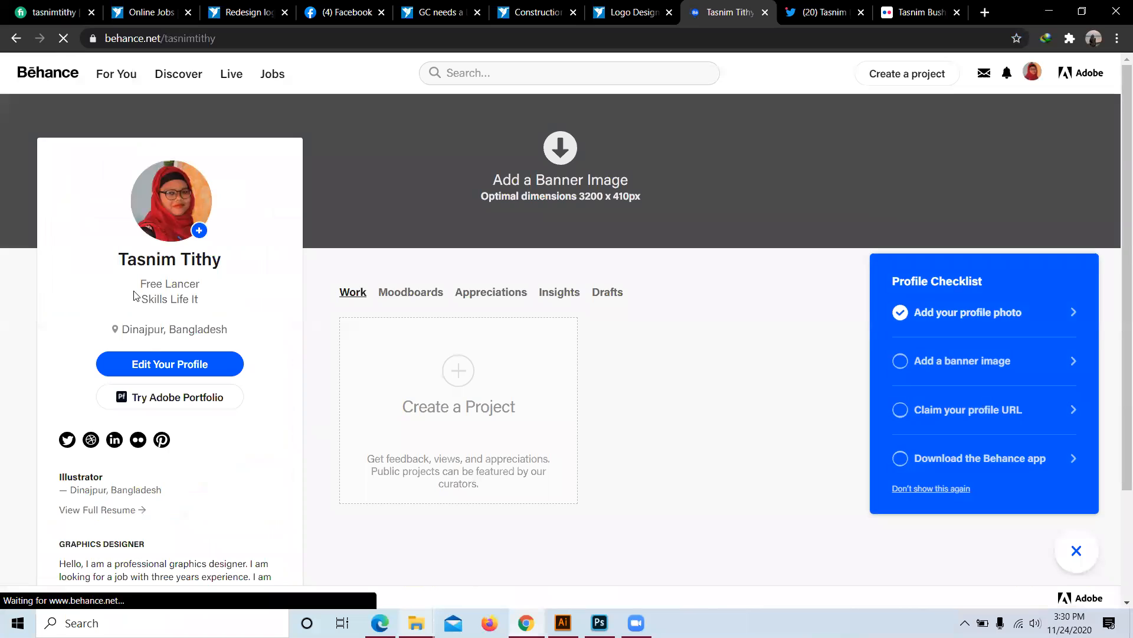
{"action": "scroll", "coordinate": [127, 416], "scroll_direction": "down", "scroll_amount": 2}
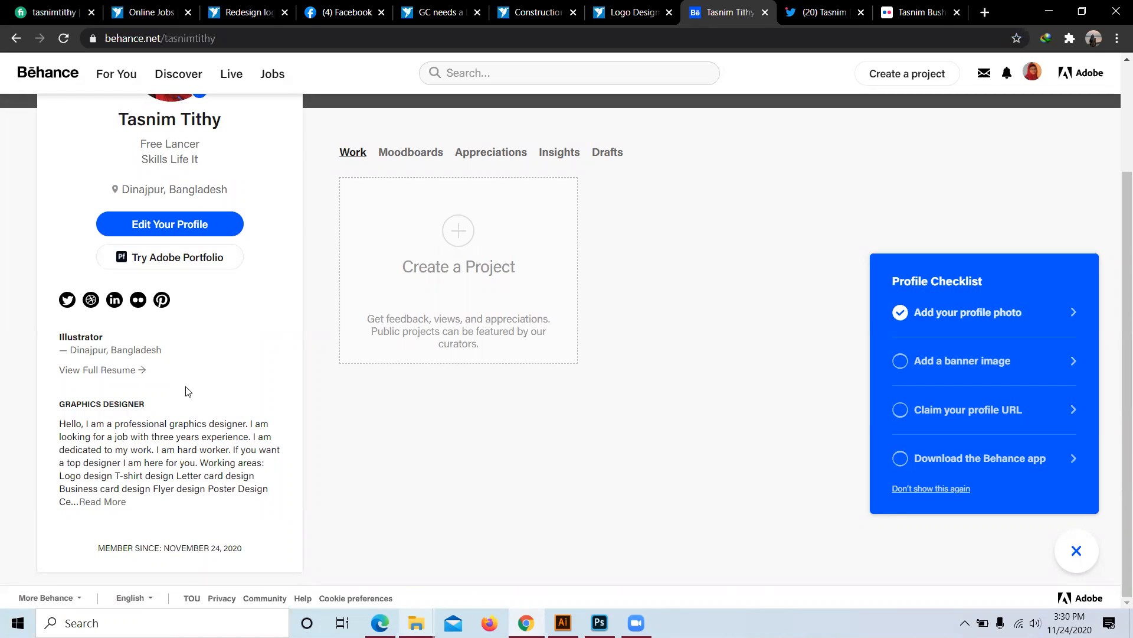
{"action": "scroll", "coordinate": [177, 400], "scroll_direction": "up", "scroll_amount": 2}
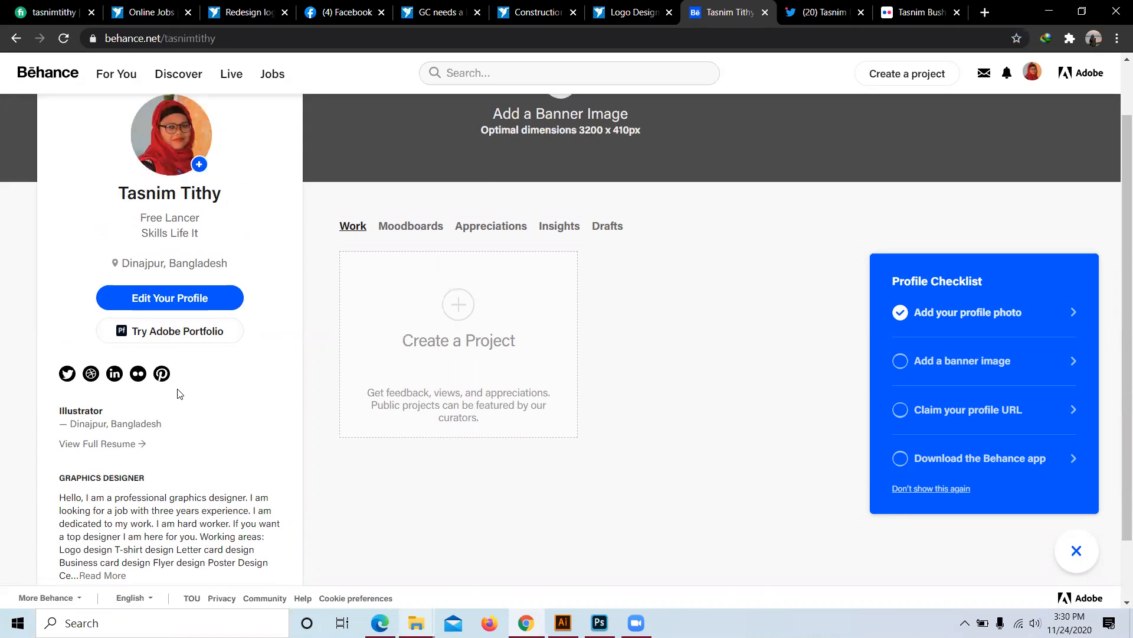
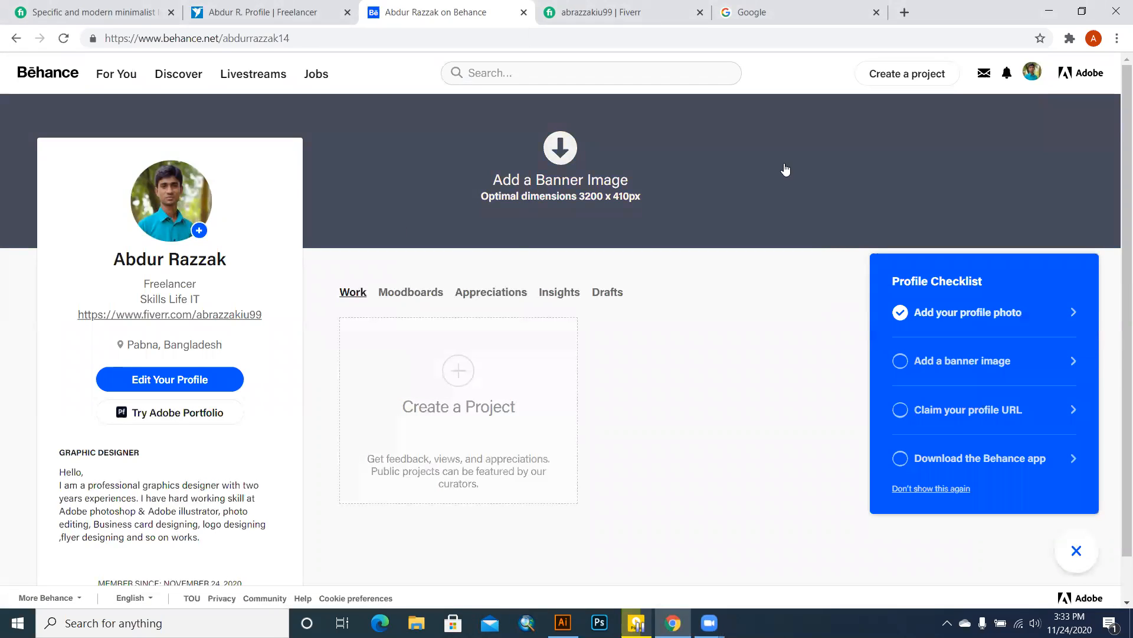
Step: Reload the Behance profile page and open the avatar's account menu
{"action": "left_click", "coordinate": [1033, 71]}
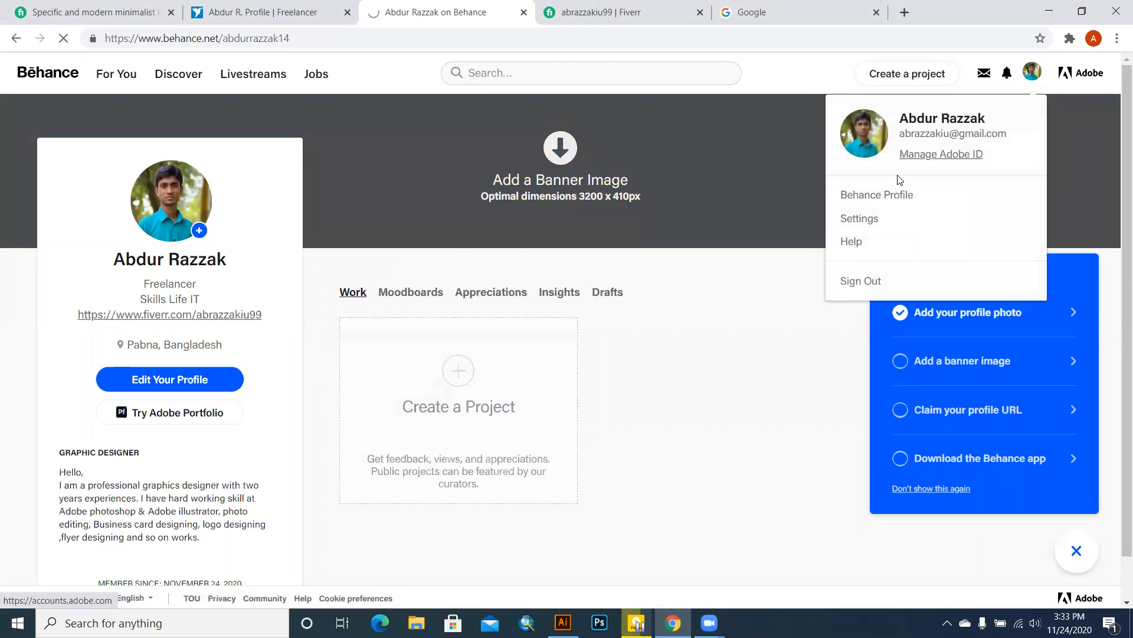
{"action": "mouse_move", "coordinate": [968, 117]}
{"action": "left_click", "coordinate": [888, 192]}
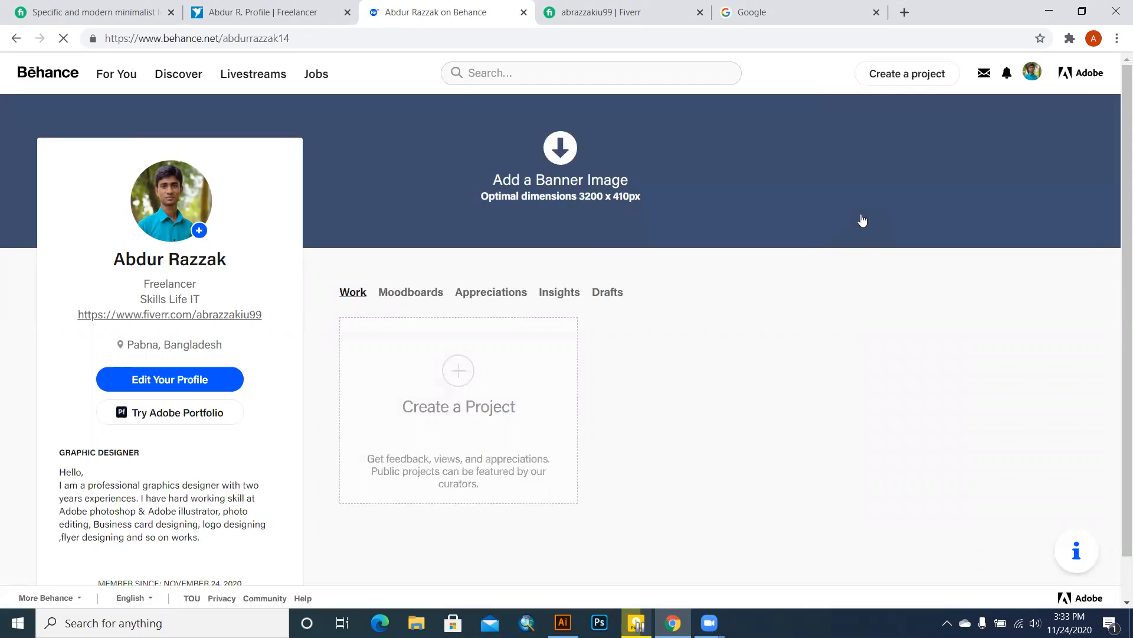
{"action": "mouse_move", "coordinate": [1031, 71]}
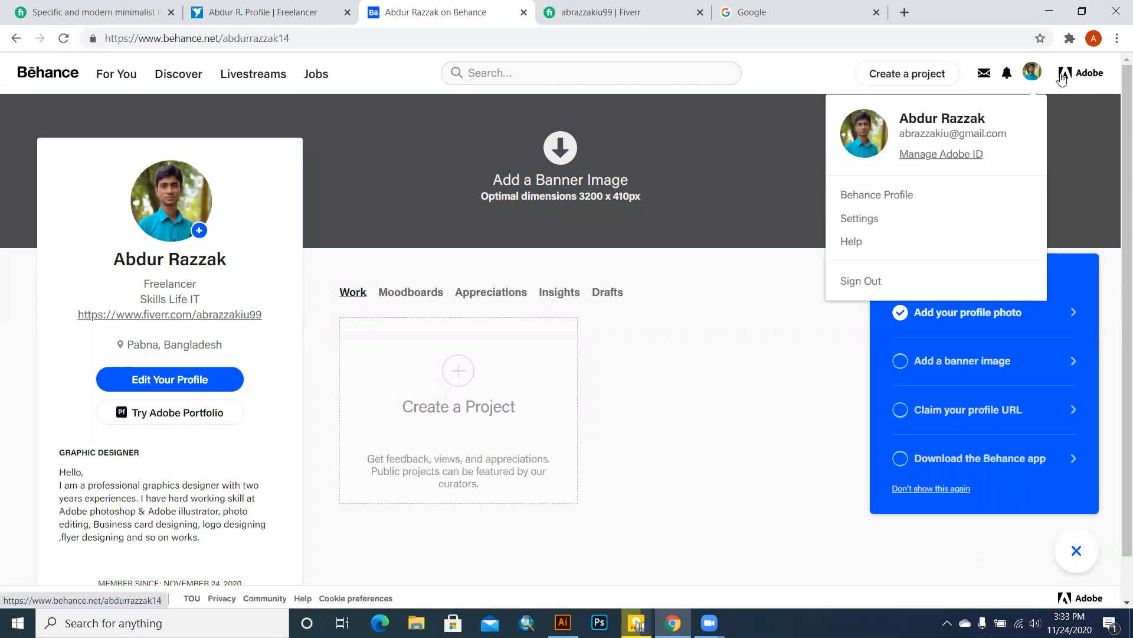
{"action": "left_click_drag", "start_coordinate": [966, 133], "coordinate": [873, 220]}
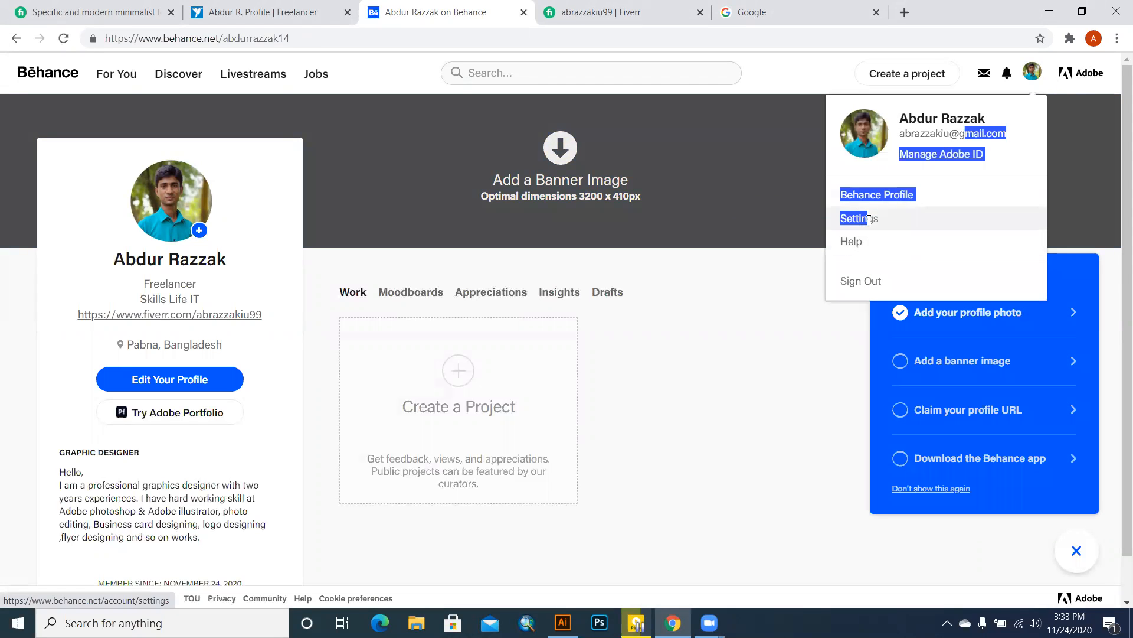
Step: Open Settings from the avatar menu, re-entering the Adobe account password to verify identity
{"action": "left_click", "coordinate": [868, 219]}
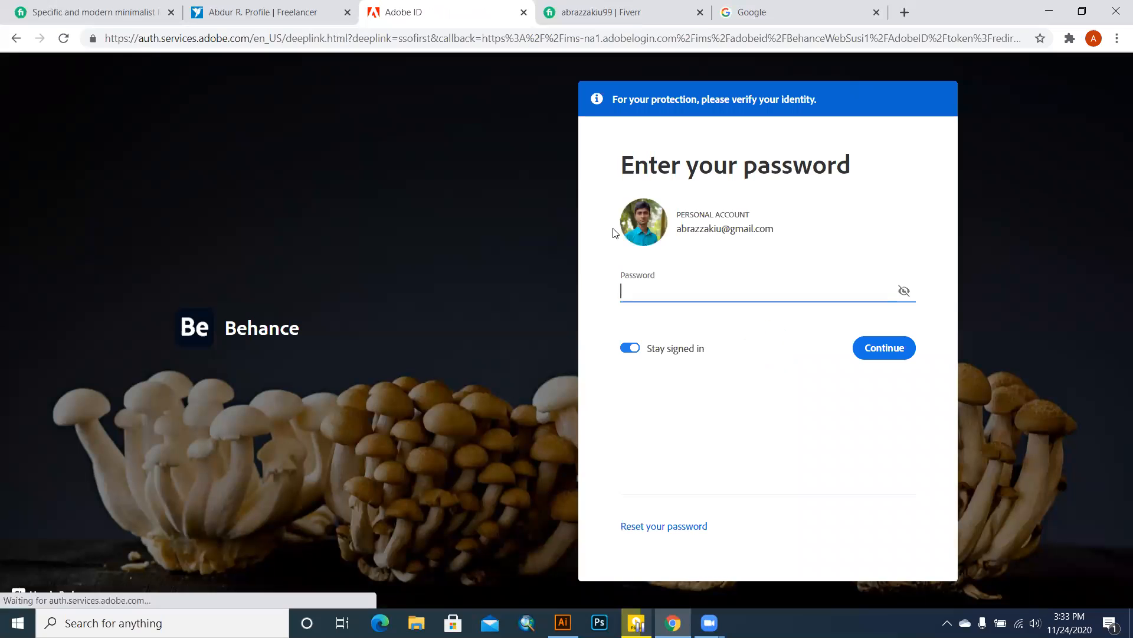
{"action": "left_click", "coordinate": [892, 364]}
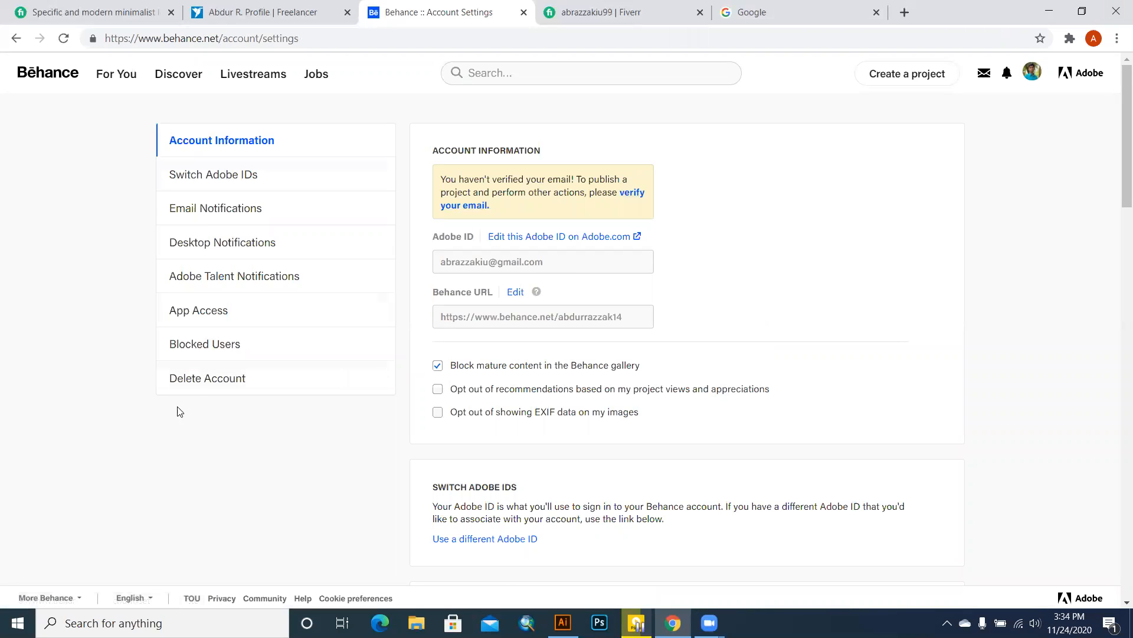
Step: Go to Delete Account, choose 'I want to delete my account' and agree to the terms
{"action": "left_click", "coordinate": [190, 383]}
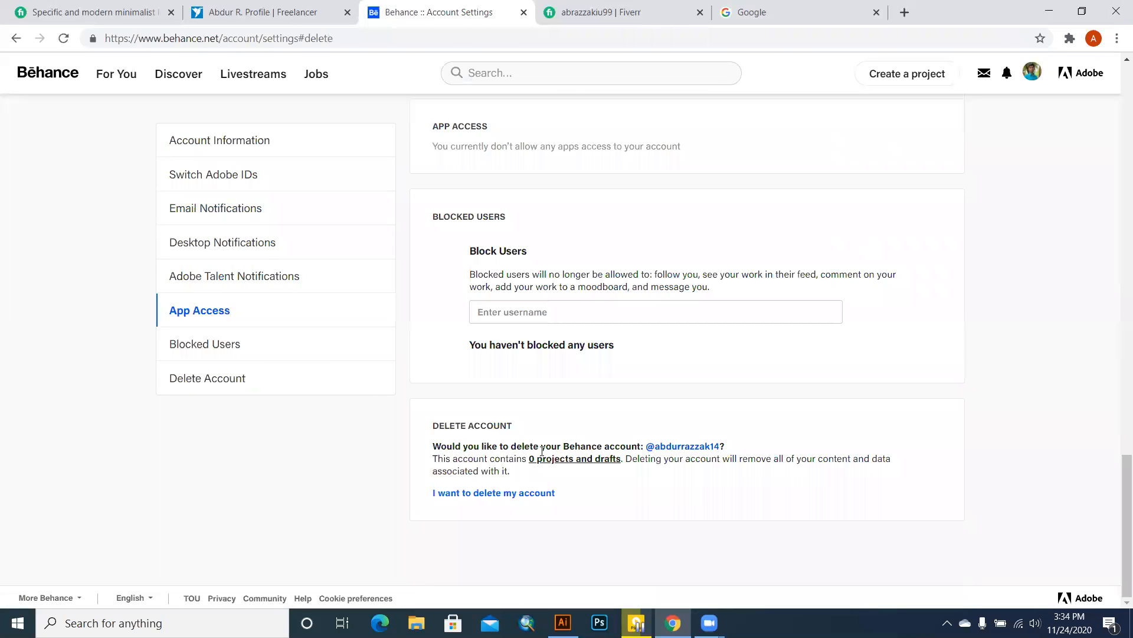
{"action": "left_click", "coordinate": [483, 493]}
{"action": "scroll", "coordinate": [507, 466], "scroll_direction": "down", "scroll_amount": 3}
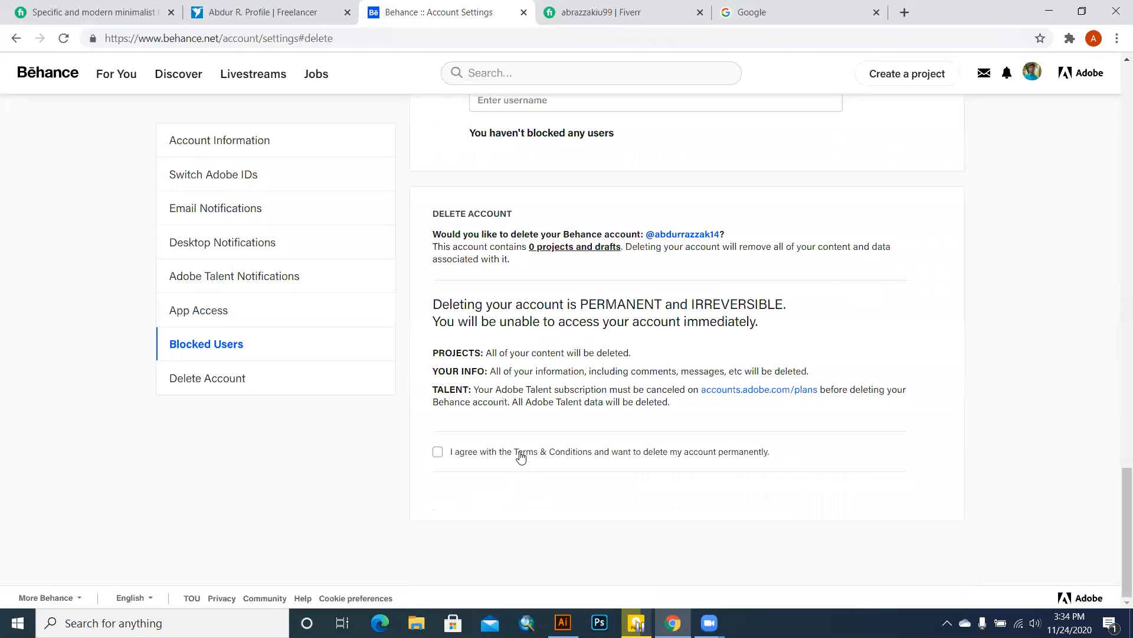
{"action": "left_click", "coordinate": [461, 454]}
Step: Enter the account holder's full name in the deletion confirmation field, fixing a typo
{"action": "left_click", "coordinate": [501, 518]}
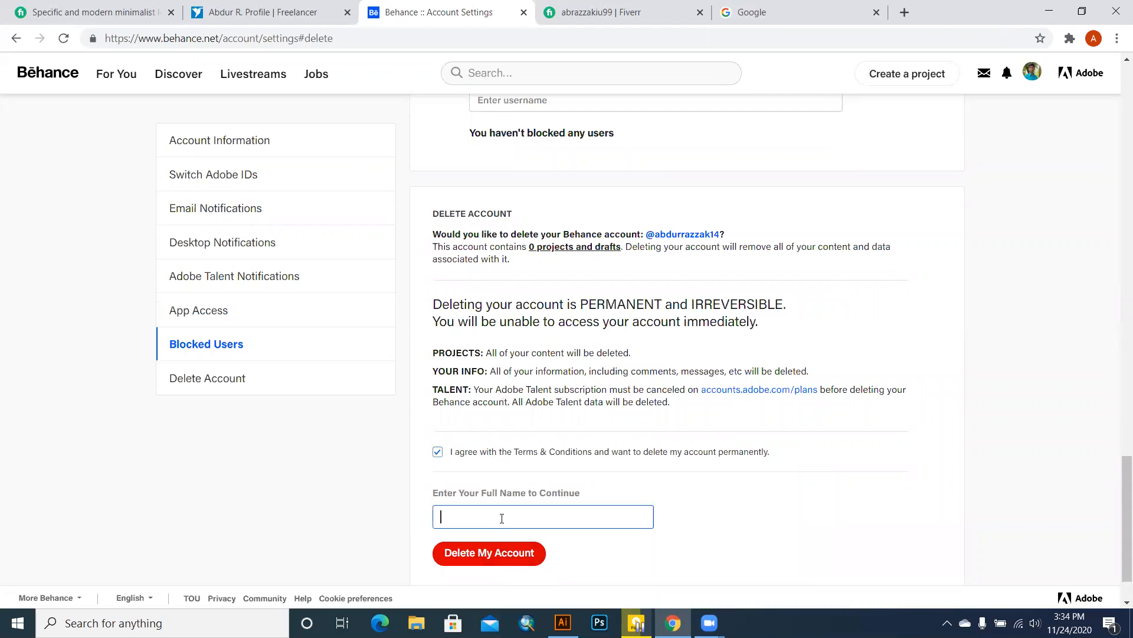
Step: Confirm Delete My Account, then enter a new e-mail address on the Create an account form
{"action": "left_click", "coordinate": [488, 552]}
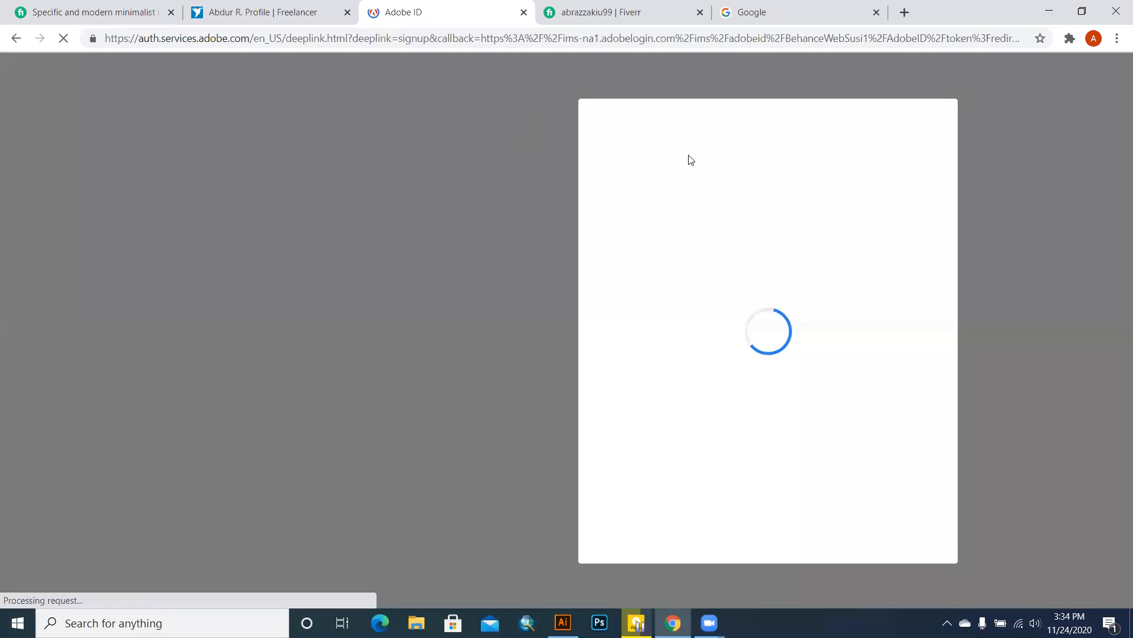
{"action": "left_click", "coordinate": [670, 188]}
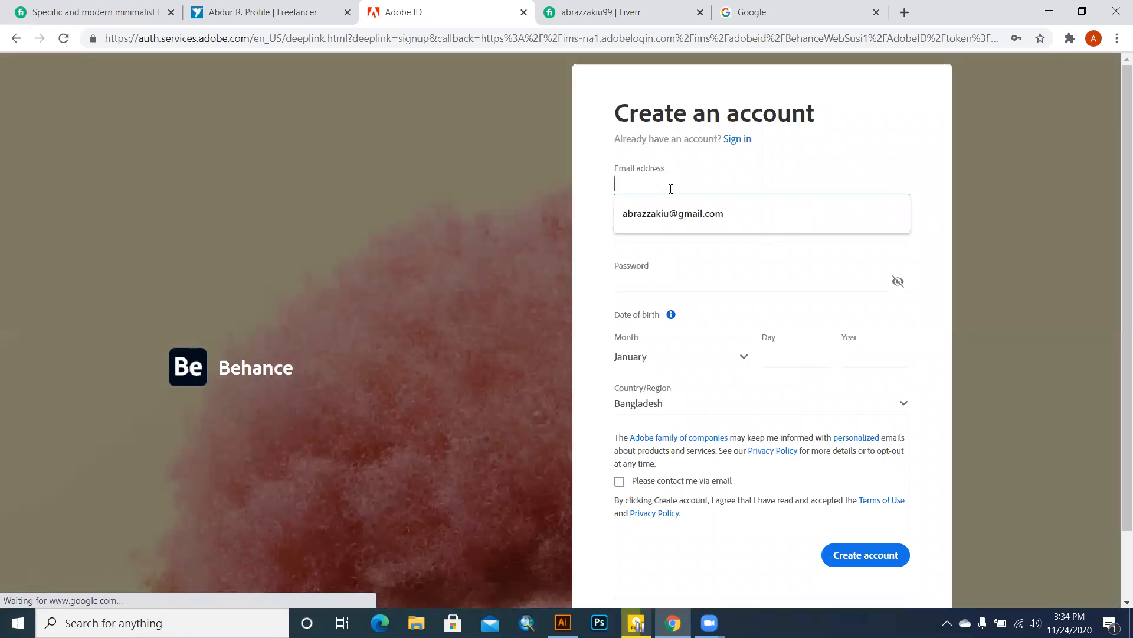
{"action": "type", "text": "A"}
{"action": "key", "text": "BackSpace"}
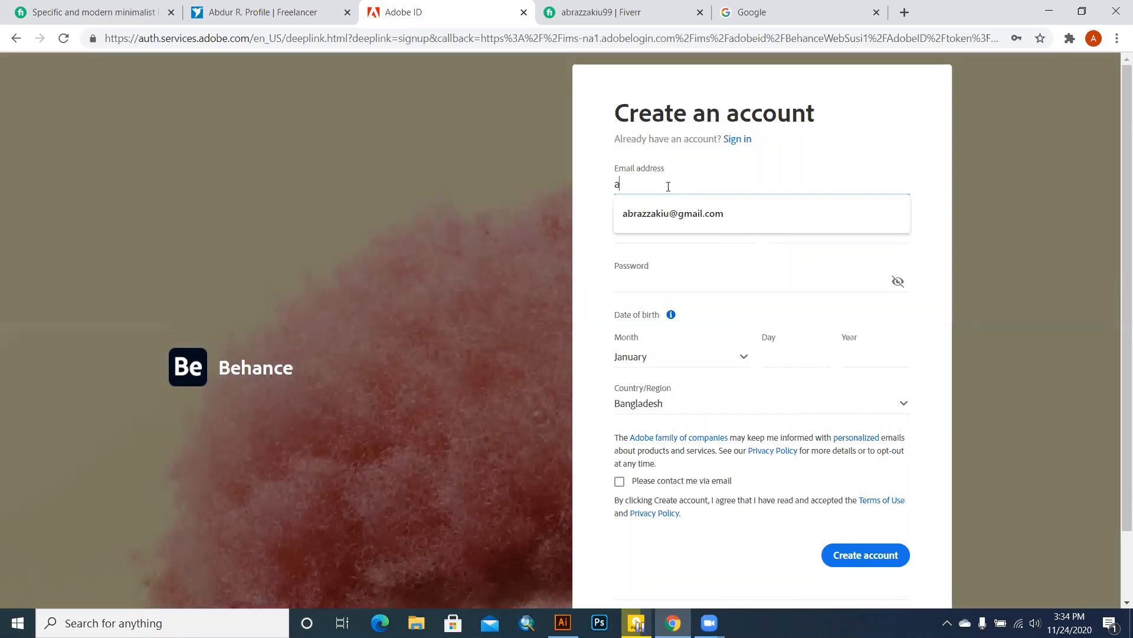
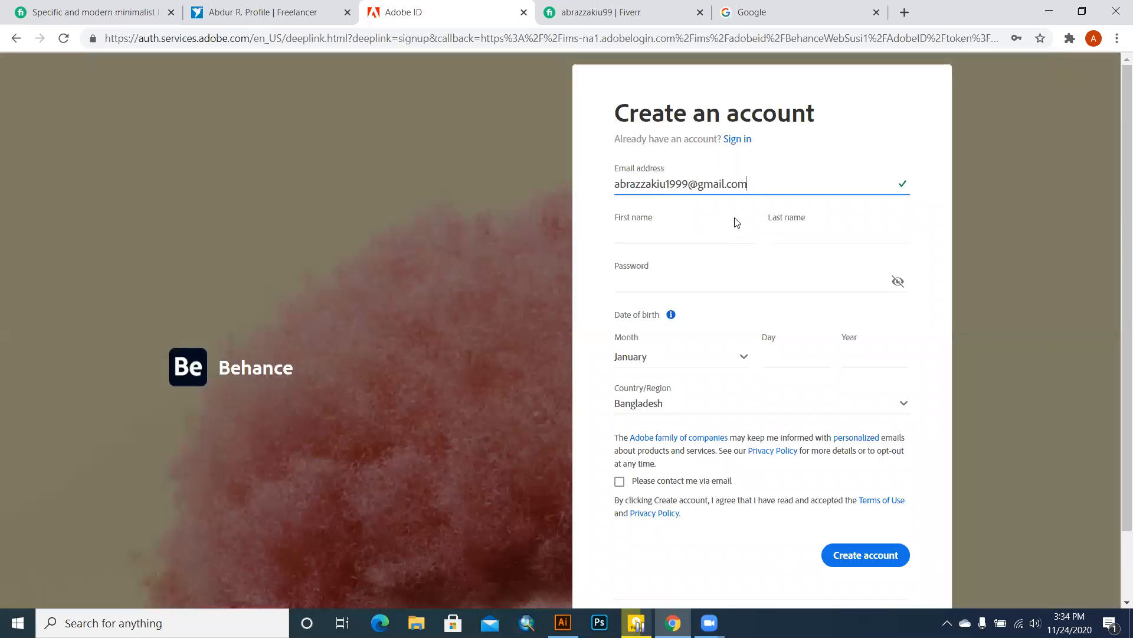
Step: Fill in the first and last name fields with the user's name
{"action": "left_click", "coordinate": [679, 231]}
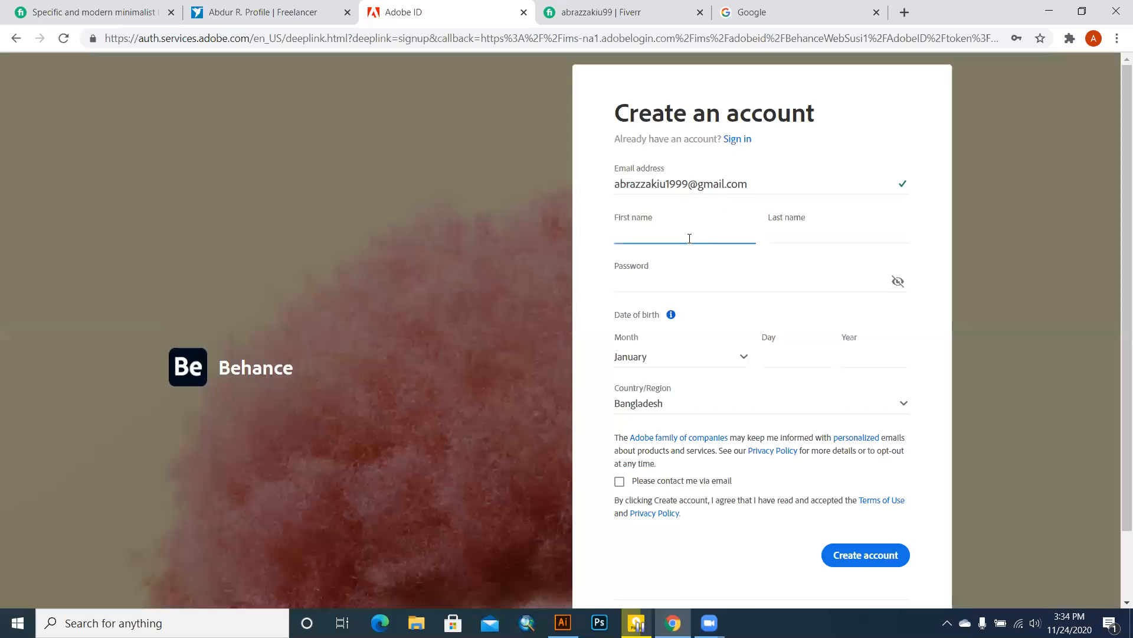
{"action": "left_click", "coordinate": [814, 237]}
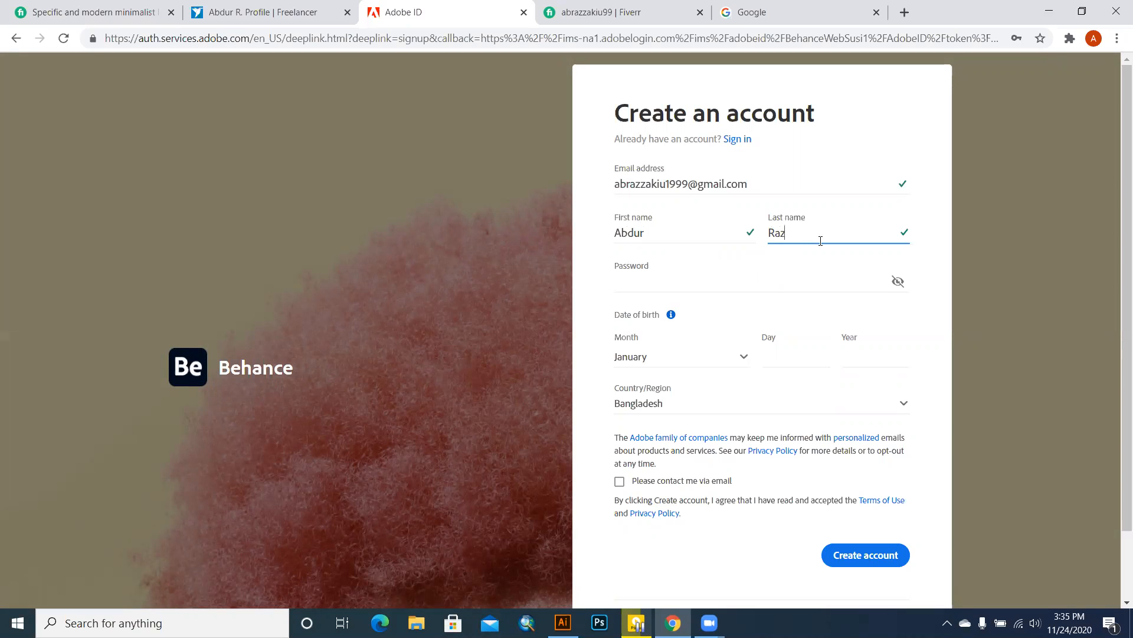
Step: Enter and retype the account password, dismissing the browser's saved-password suggestions
{"action": "left_click", "coordinate": [812, 278]}
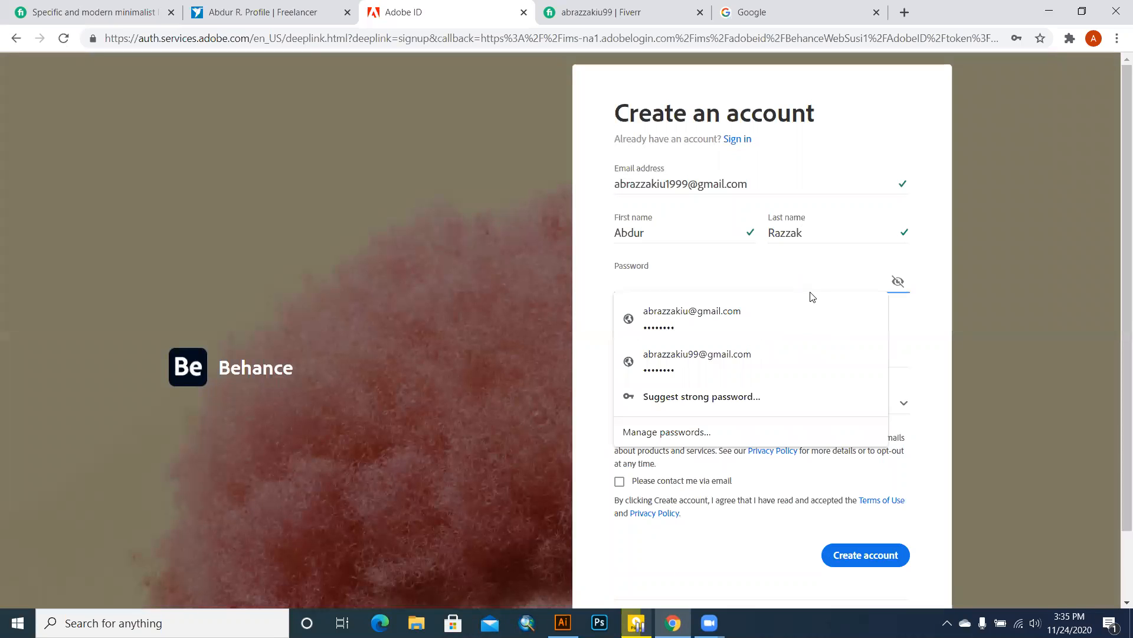
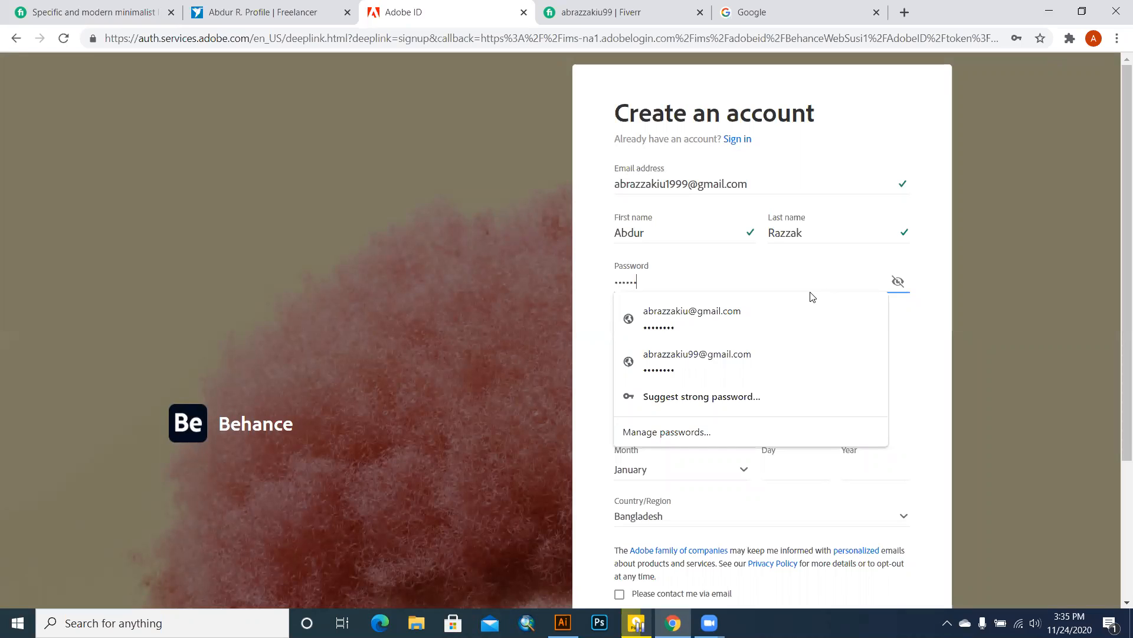
{"action": "left_click", "coordinate": [918, 352]}
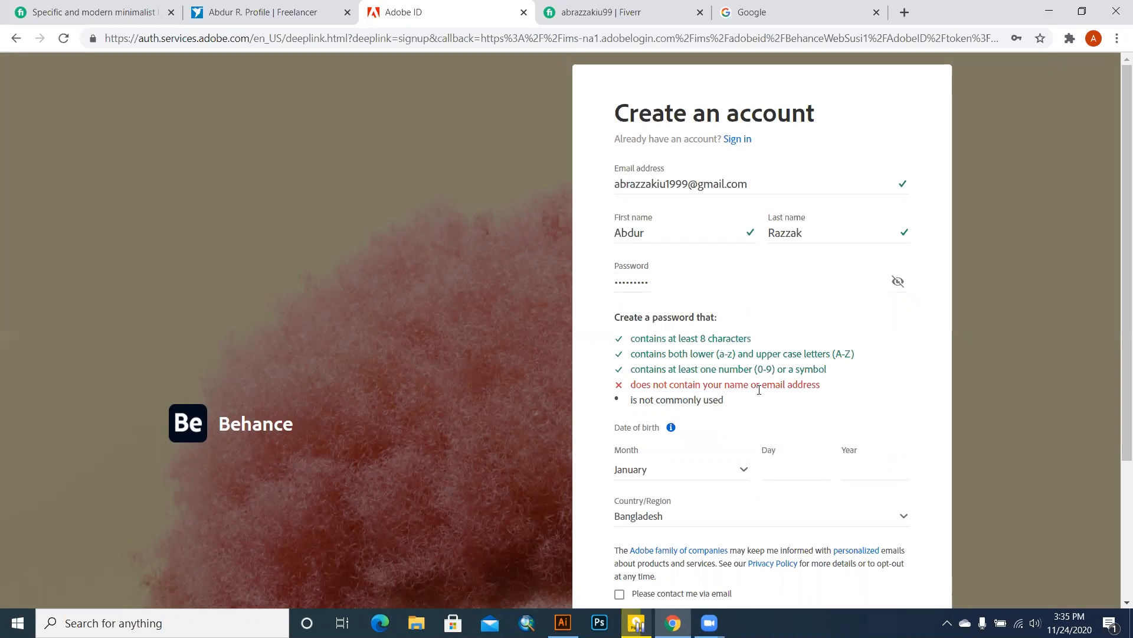
{"action": "left_click", "coordinate": [712, 287]}
{"action": "key", "text": "BackSpace"}
{"action": "key", "text": "BackSpace"}
{"action": "key", "text": "BackSpace"}
{"action": "key", "text": "BackSpace"}
{"action": "key", "text": "BackSpace"}
{"action": "key", "text": "BackSpace"}
{"action": "key", "text": "BackSpace"}
{"action": "key", "text": "BackSpace"}
{"action": "key", "text": "BackSpace"}
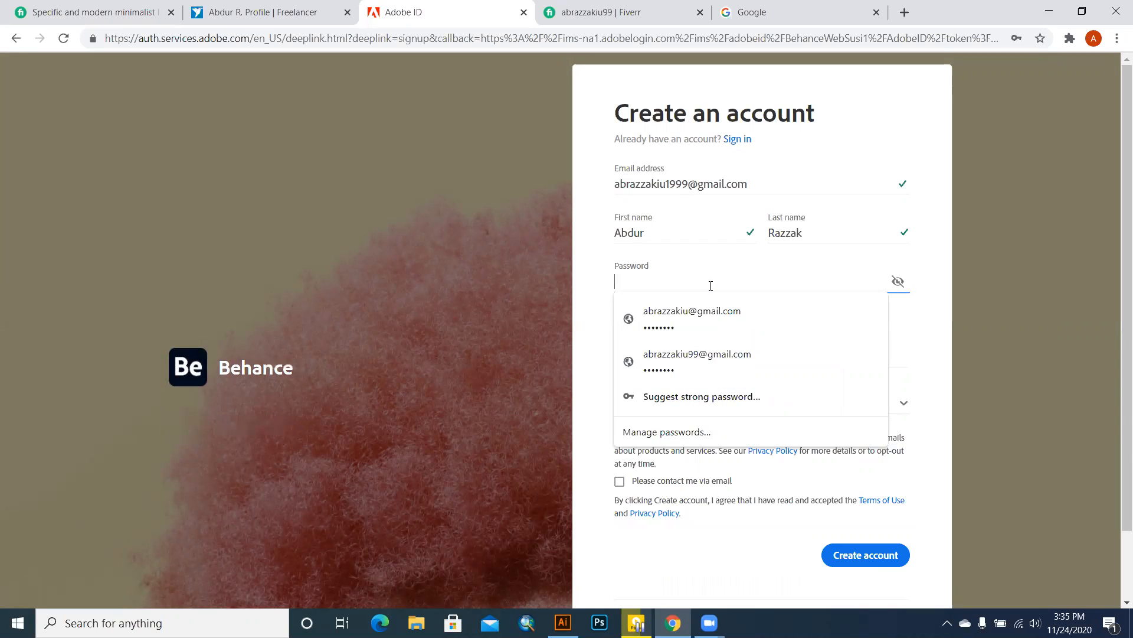
{"action": "type", "text": "••••"}
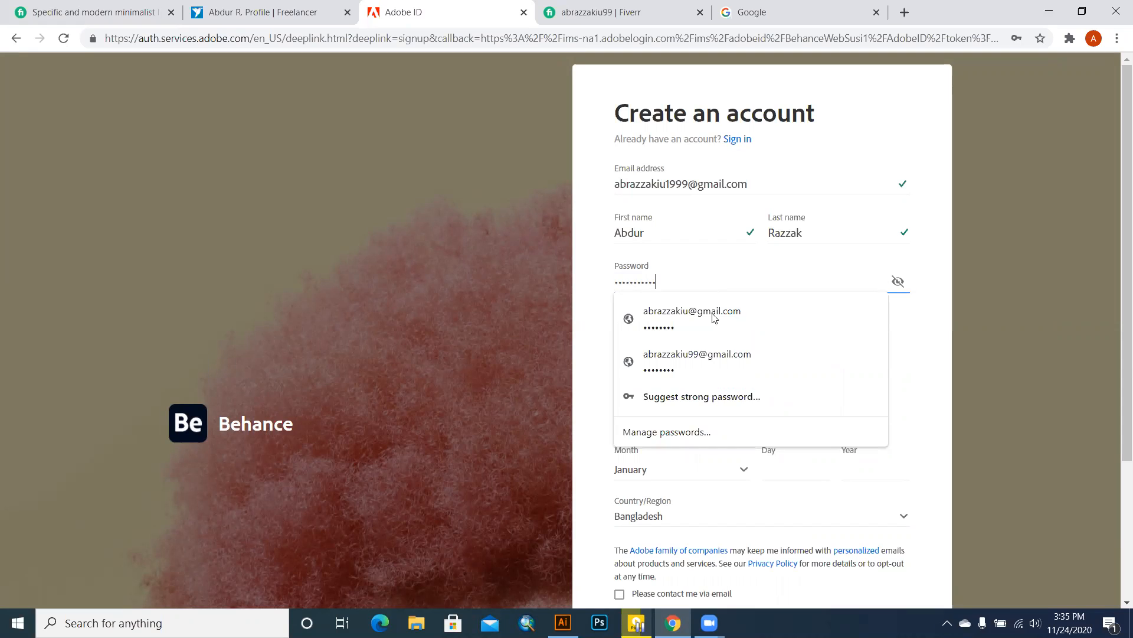
{"action": "scroll", "coordinate": [798, 497], "scroll_direction": "down", "scroll_amount": 3}
{"action": "scroll", "coordinate": [801, 486], "scroll_direction": "up", "scroll_amount": 3}
{"action": "left_click", "coordinate": [919, 452]}
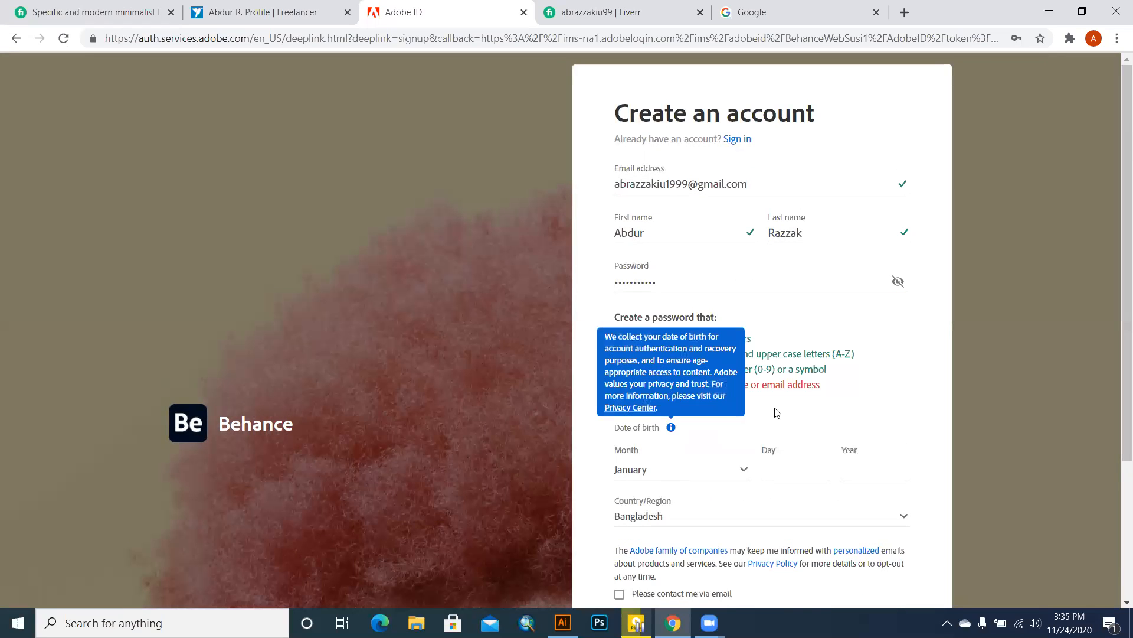
{"action": "left_click", "coordinate": [816, 278]}
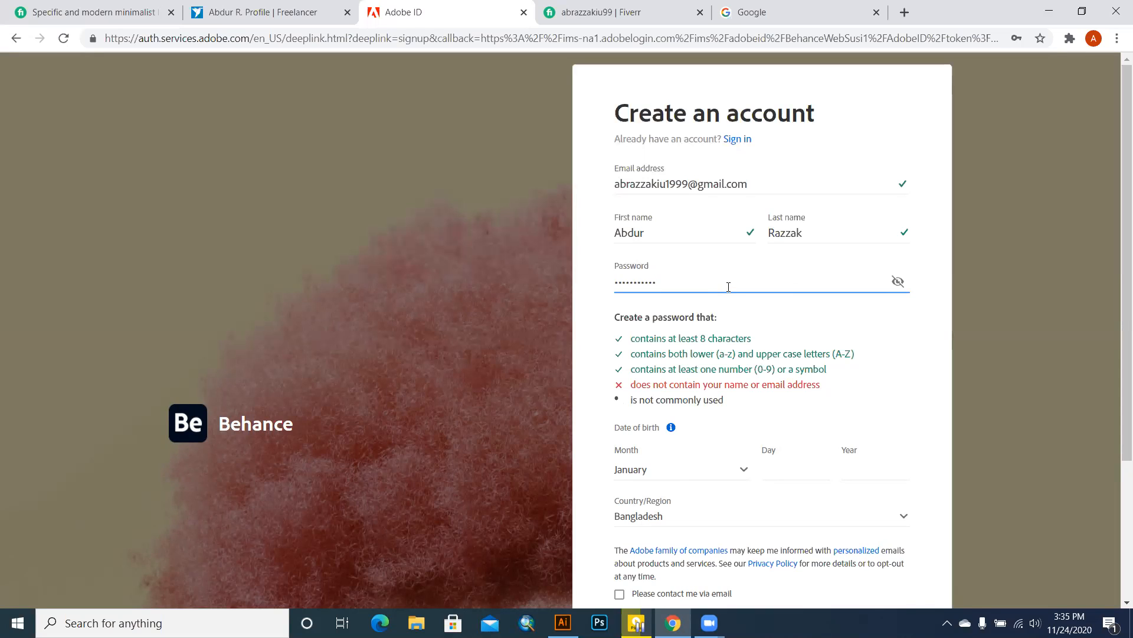
Step: Set the date of birth to October 30, 1999
{"action": "left_click", "coordinate": [676, 470]}
{"action": "left_click", "coordinate": [642, 395]}
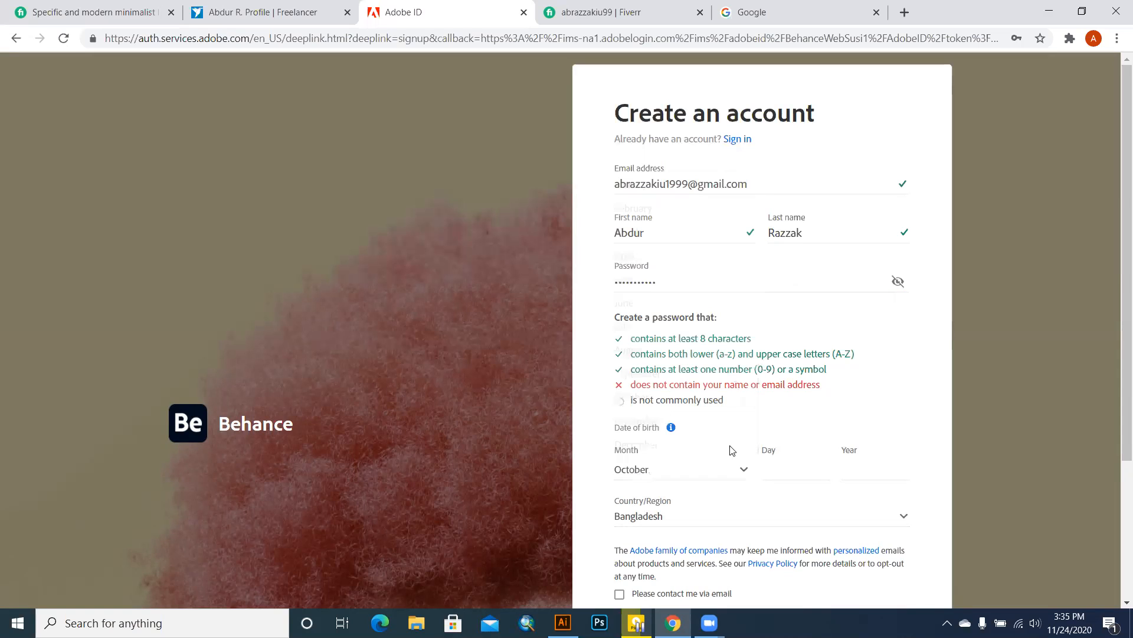
{"action": "left_click", "coordinate": [792, 464]}
{"action": "left_click", "coordinate": [833, 470]}
{"action": "left_click", "coordinate": [857, 470]}
Step: Tick 'Please contact me via email'
{"action": "scroll", "coordinate": [886, 478], "scroll_direction": "down", "scroll_amount": 2}
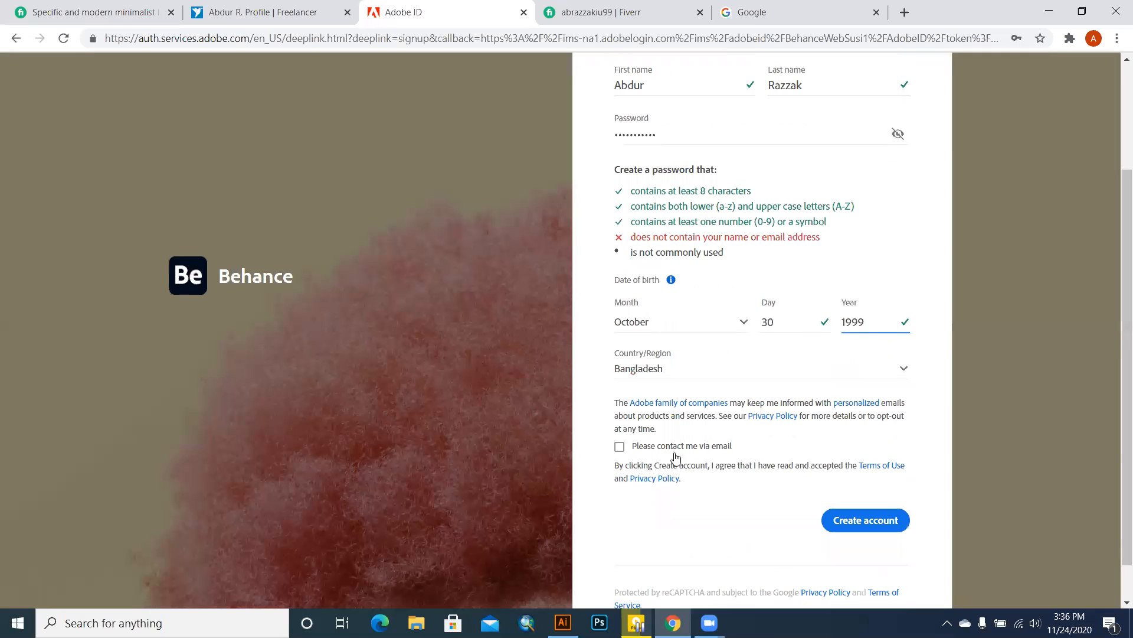
{"action": "left_click", "coordinate": [619, 447]}
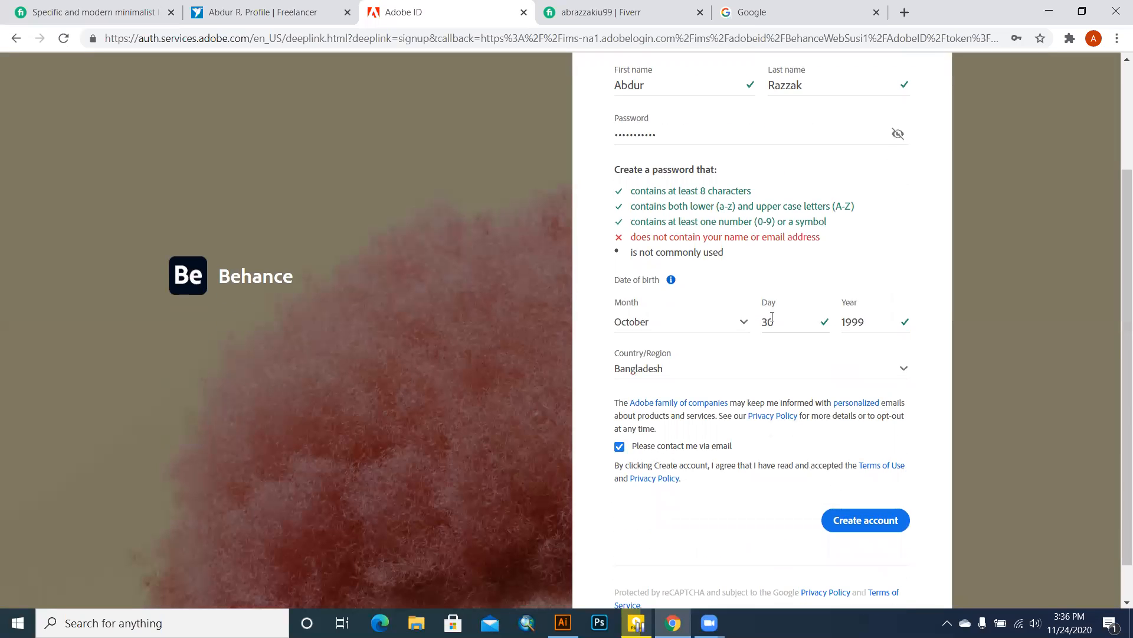
{"action": "scroll", "coordinate": [767, 331], "scroll_direction": "up", "scroll_amount": 2}
{"action": "scroll", "coordinate": [791, 354], "scroll_direction": "down", "scroll_amount": 2}
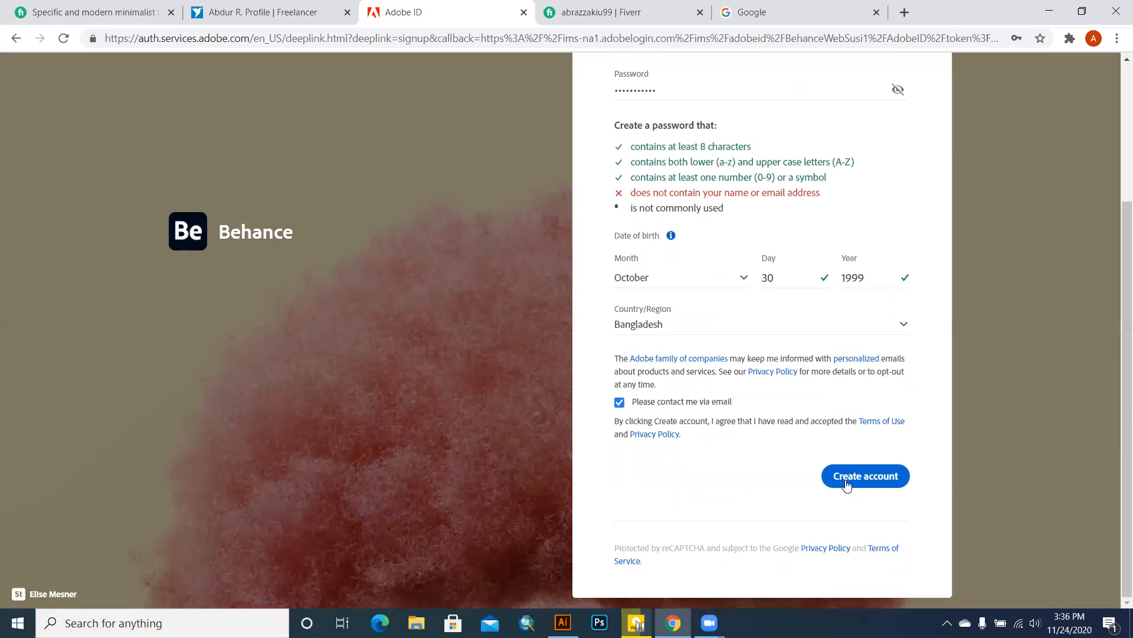
Step: Submit the sign-up form, then clear the password rejected as invalid
{"action": "left_click", "coordinate": [845, 481]}
{"action": "scroll", "coordinate": [768, 355], "scroll_direction": "up", "scroll_amount": 3}
{"action": "left_click", "coordinate": [699, 281]}
{"action": "key", "text": "BackSpace"}
{"action": "key", "text": "BackSpace"}
{"action": "key", "text": "BackSpace"}
{"action": "key", "text": "BackSpace"}
{"action": "key", "text": "BackSpace"}
{"action": "key", "text": "BackSpace"}
{"action": "key", "text": "BackSpace"}
{"action": "key", "text": "BackSpace"}
{"action": "key", "text": "BackSpace"}
{"action": "key", "text": "BackSpace"}
{"action": "key", "text": "BackSpace"}
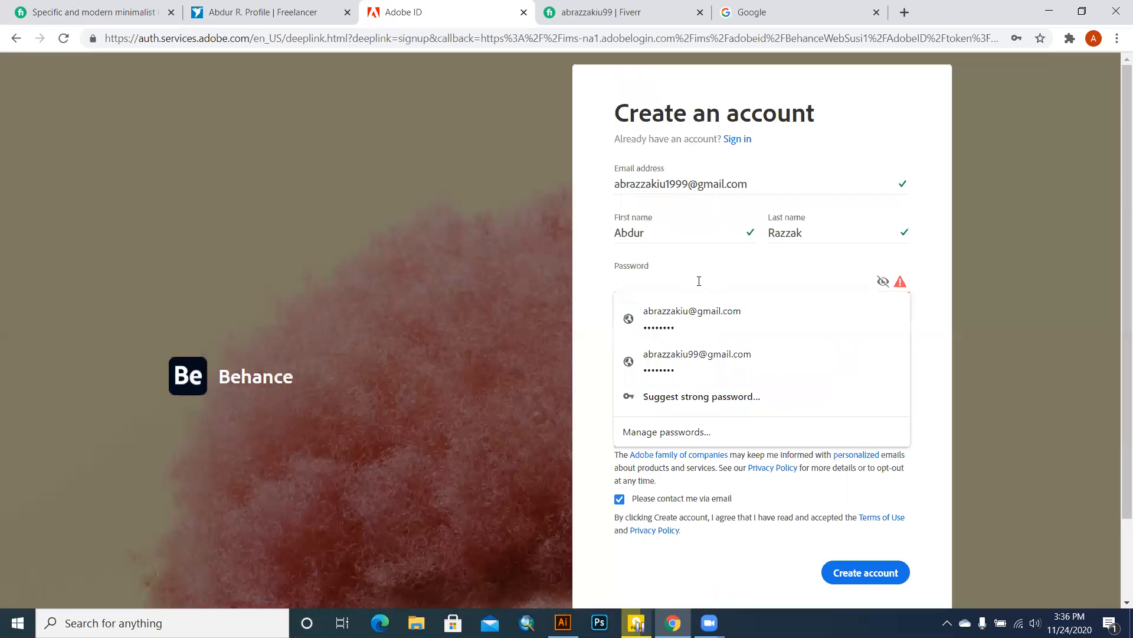
{"action": "type", "text": "••••"}
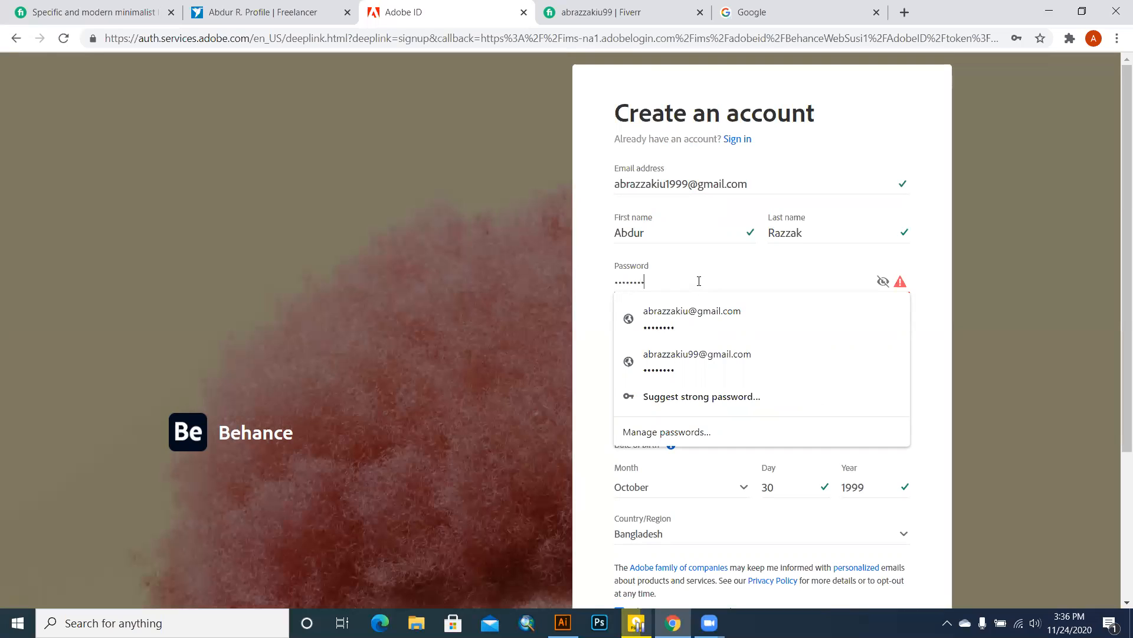
{"action": "type", "text": "•"}
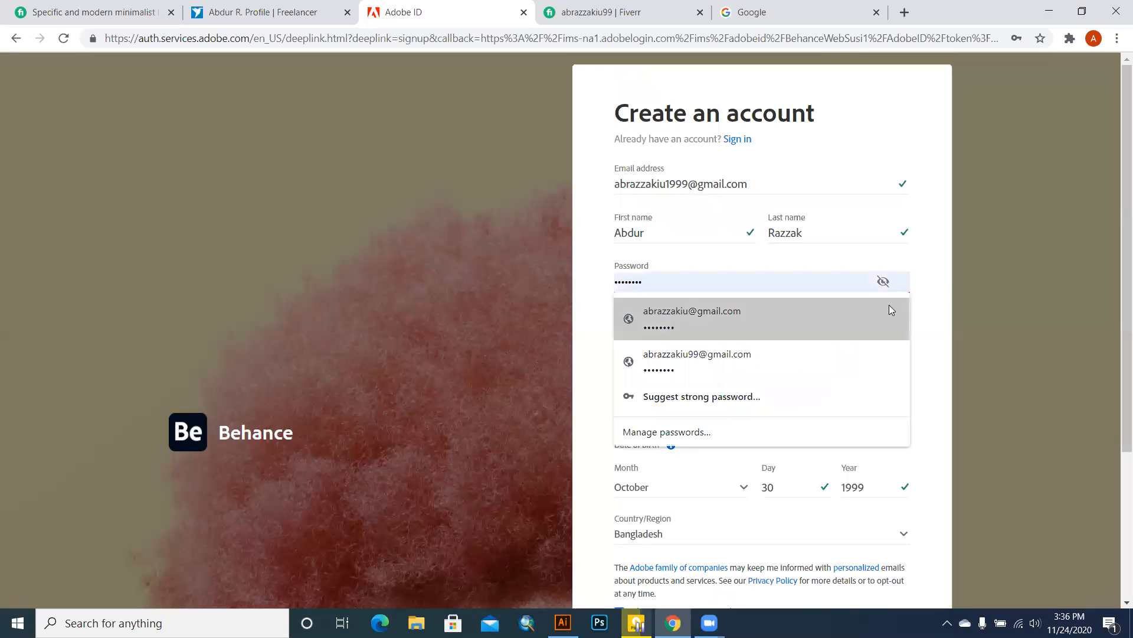
Step: Re-enter a new password until it passes all password rules with a check mark
{"action": "left_click", "coordinate": [947, 325]}
{"action": "left_click", "coordinate": [701, 285]}
{"action": "key", "text": "BackSpace"}
{"action": "key", "text": "BackSpace"}
{"action": "key", "text": "BackSpace"}
{"action": "key", "text": "BackSpace"}
{"action": "key", "text": "BackSpace"}
{"action": "key", "text": "BackSpace"}
{"action": "key", "text": "BackSpace"}
{"action": "key", "text": "BackSpace"}
{"action": "key", "text": "BackSpace"}
{"action": "key", "text": "BackSpace"}
{"action": "key", "text": "BackSpace"}
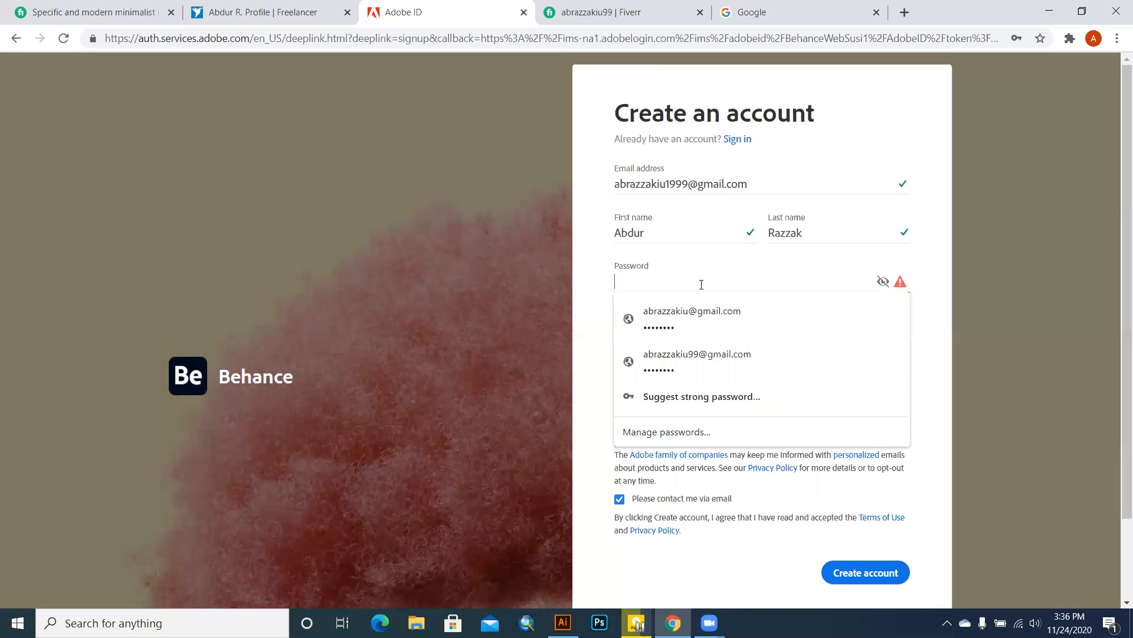
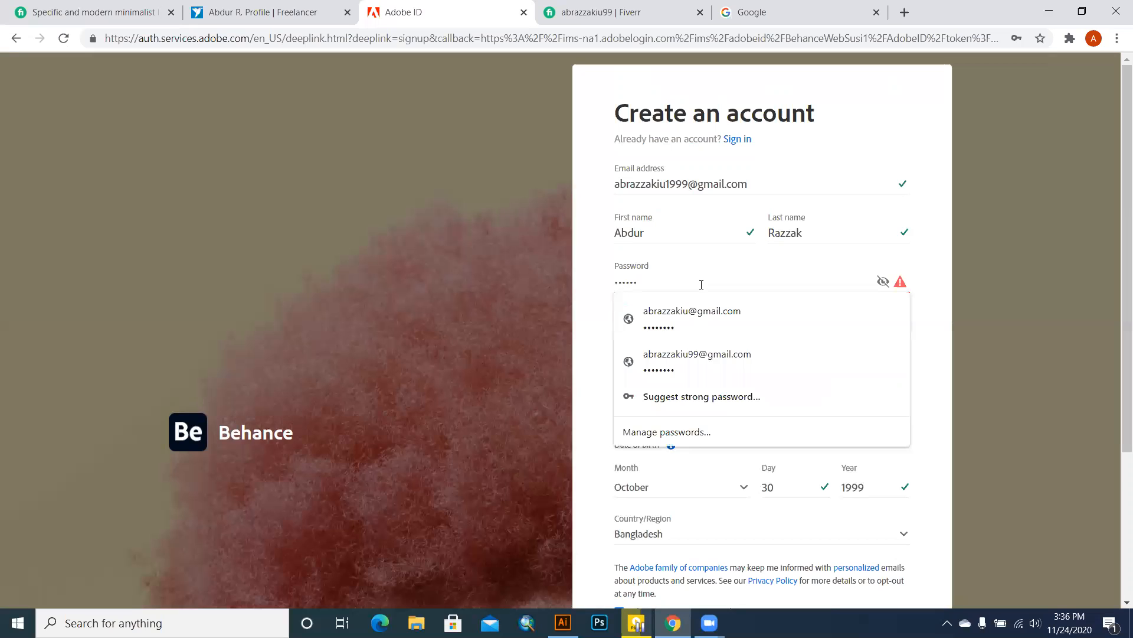
{"action": "left_click", "coordinate": [944, 360]}
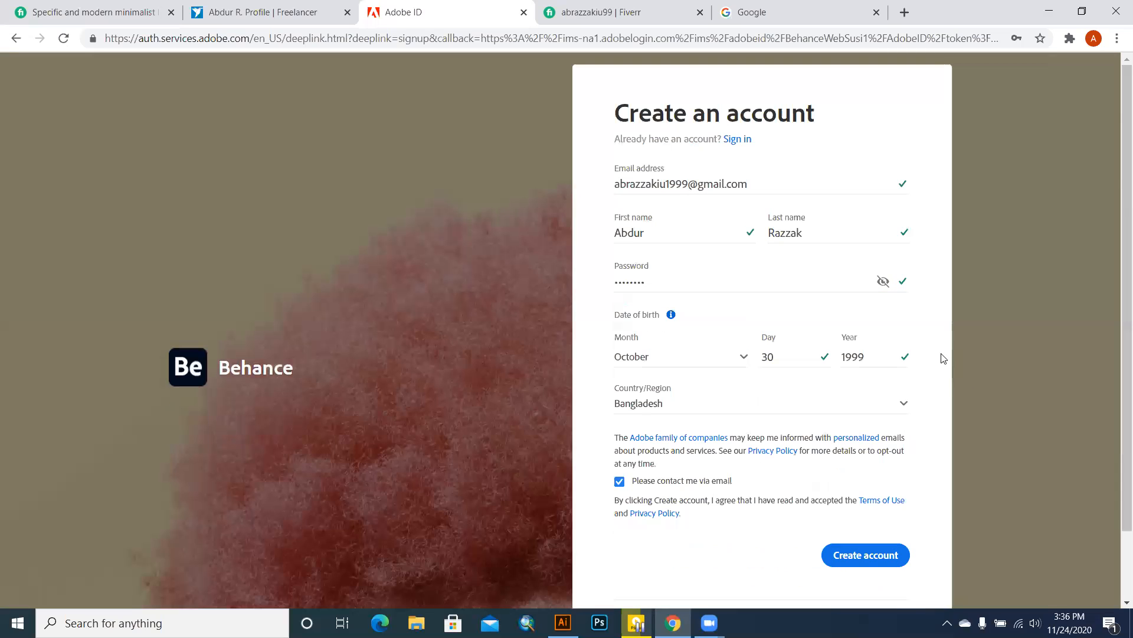
{"action": "scroll", "coordinate": [695, 430], "scroll_direction": "down", "scroll_amount": 1}
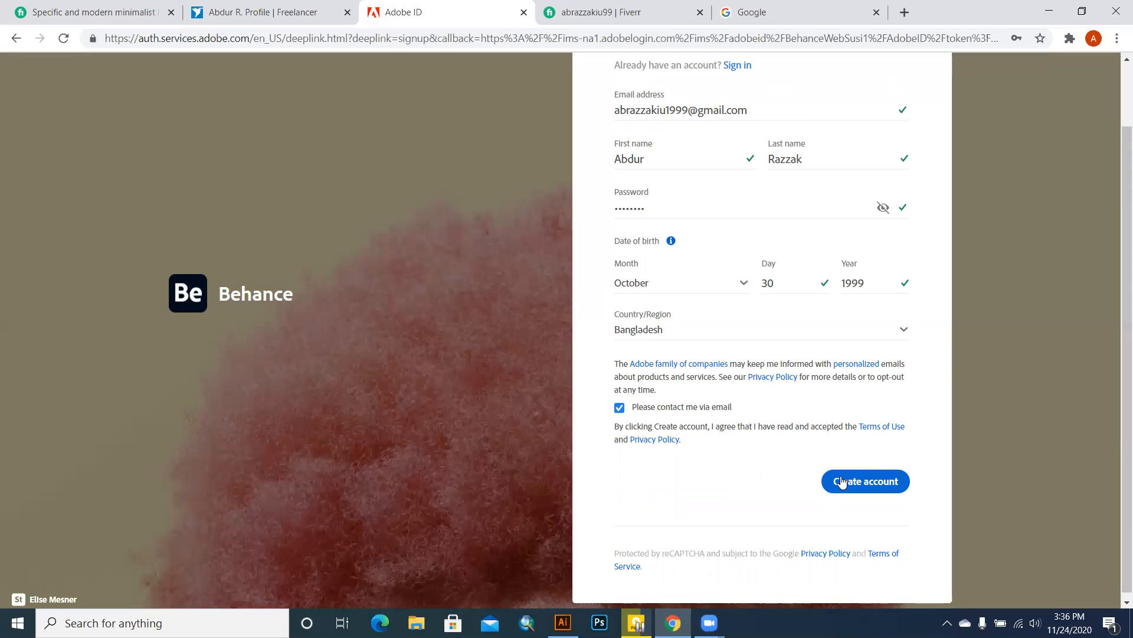
Step: Create the account, save the password in Chrome, follow Graphic Design, and open the custom feed
{"action": "left_click", "coordinate": [897, 481]}
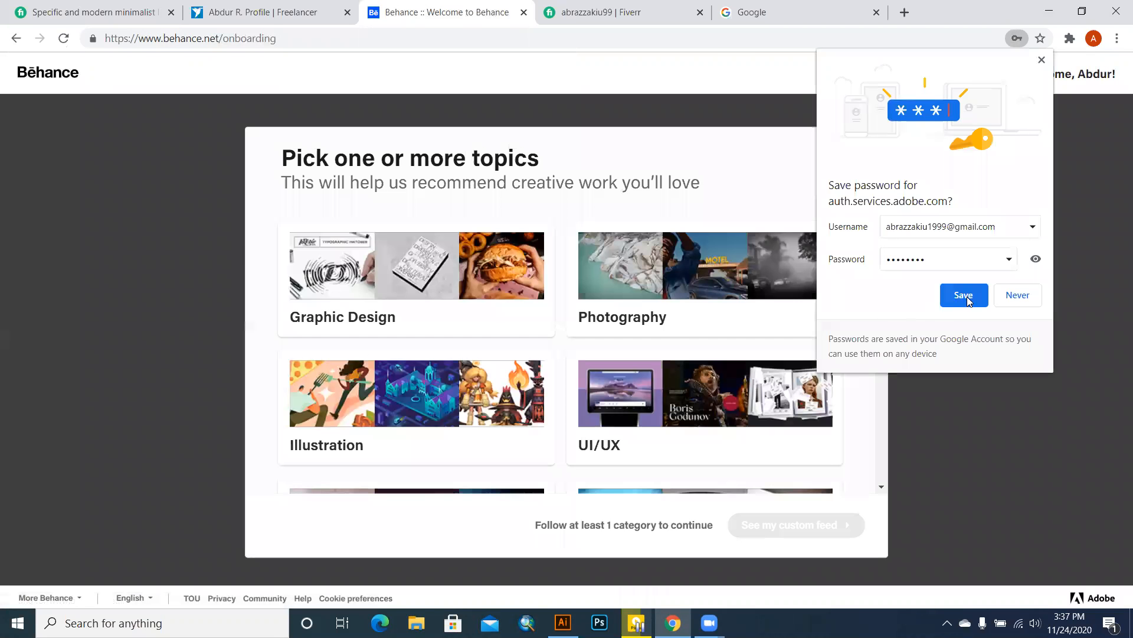
{"action": "left_click", "coordinate": [969, 301]}
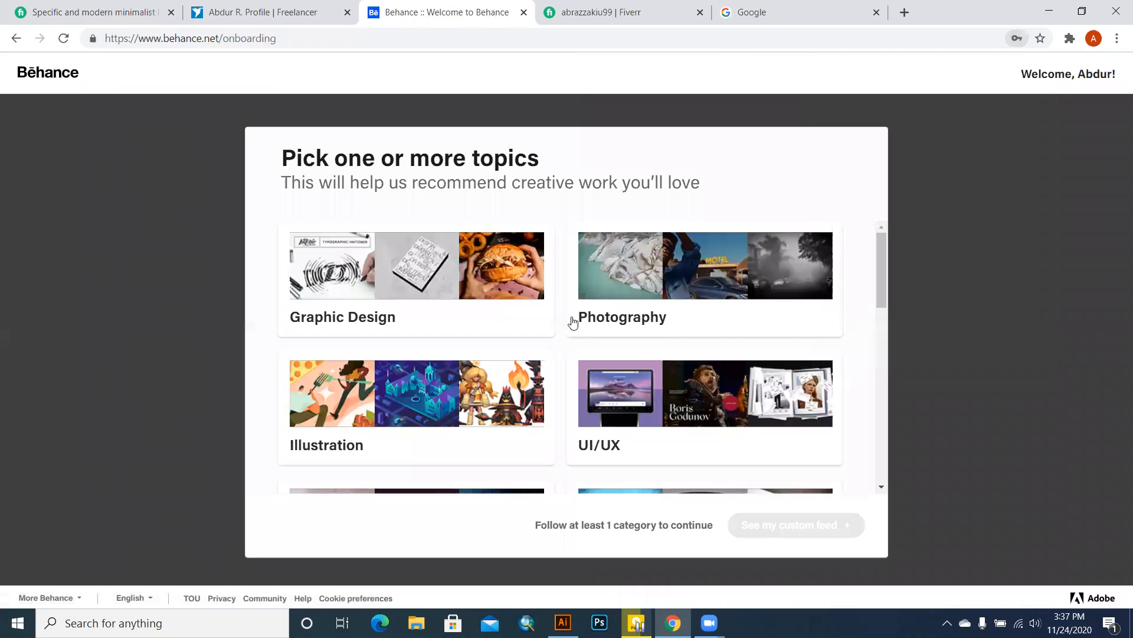
{"action": "left_click", "coordinate": [430, 299]}
{"action": "left_click", "coordinate": [802, 526]}
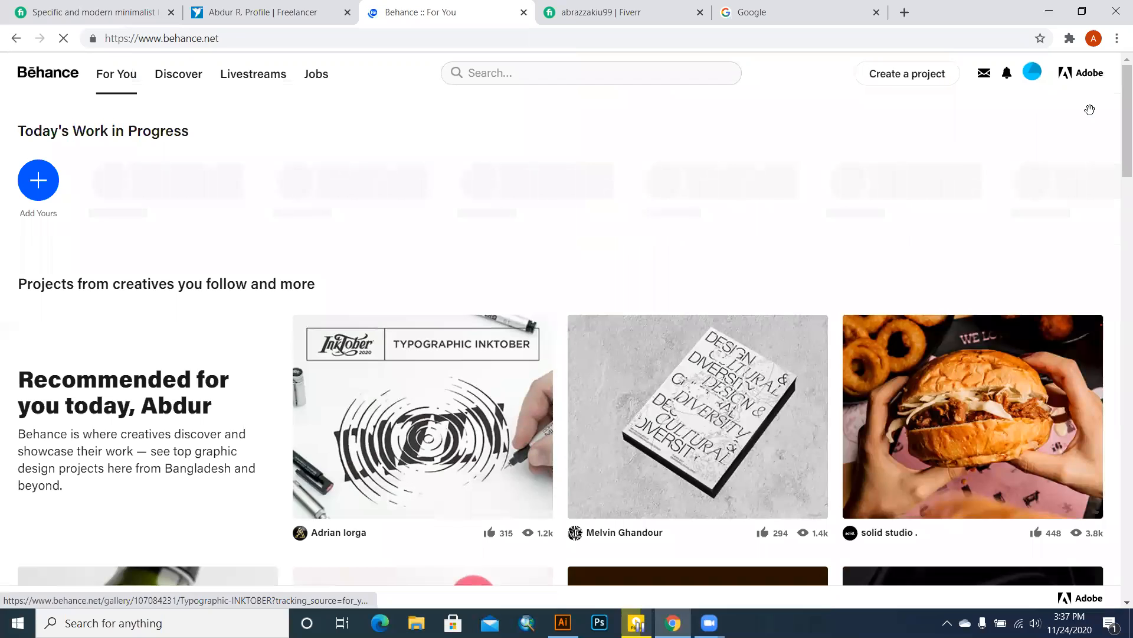
Step: Go to the new account's Behance Profile from the avatar menu and open Edit Your Profile
{"action": "left_click", "coordinate": [1032, 71]}
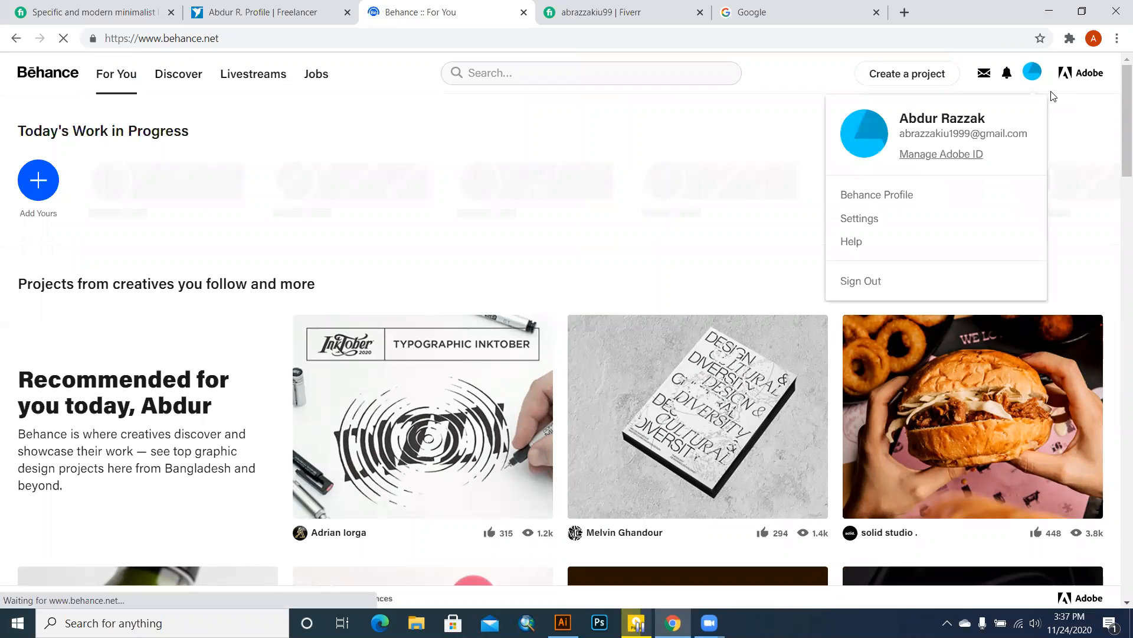
{"action": "left_click", "coordinate": [880, 193]}
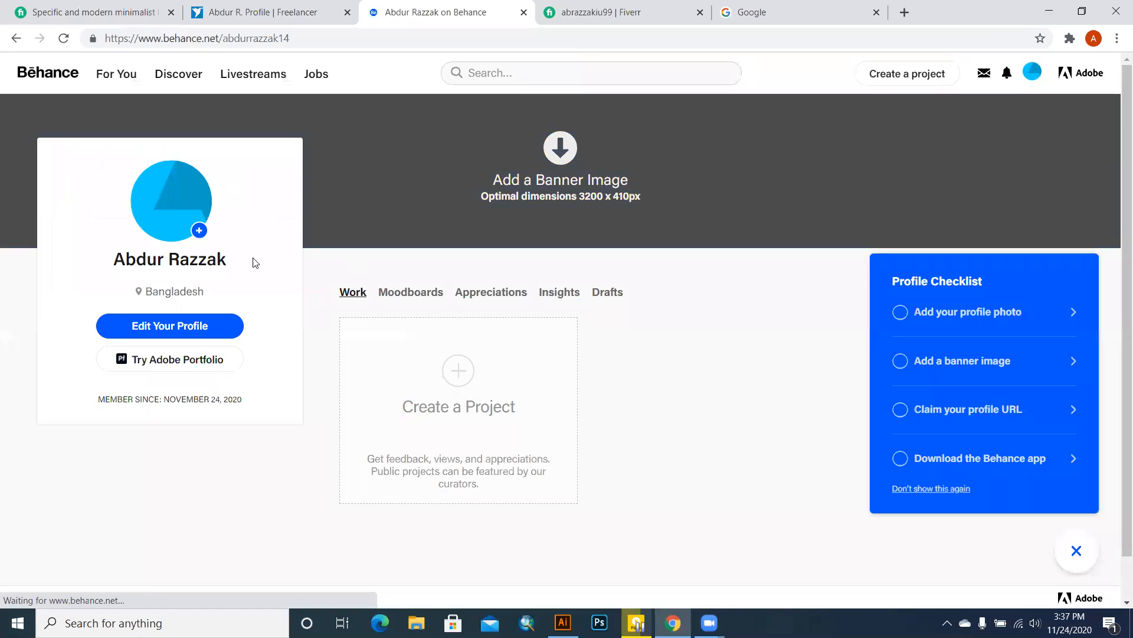
{"action": "left_click", "coordinate": [181, 322]}
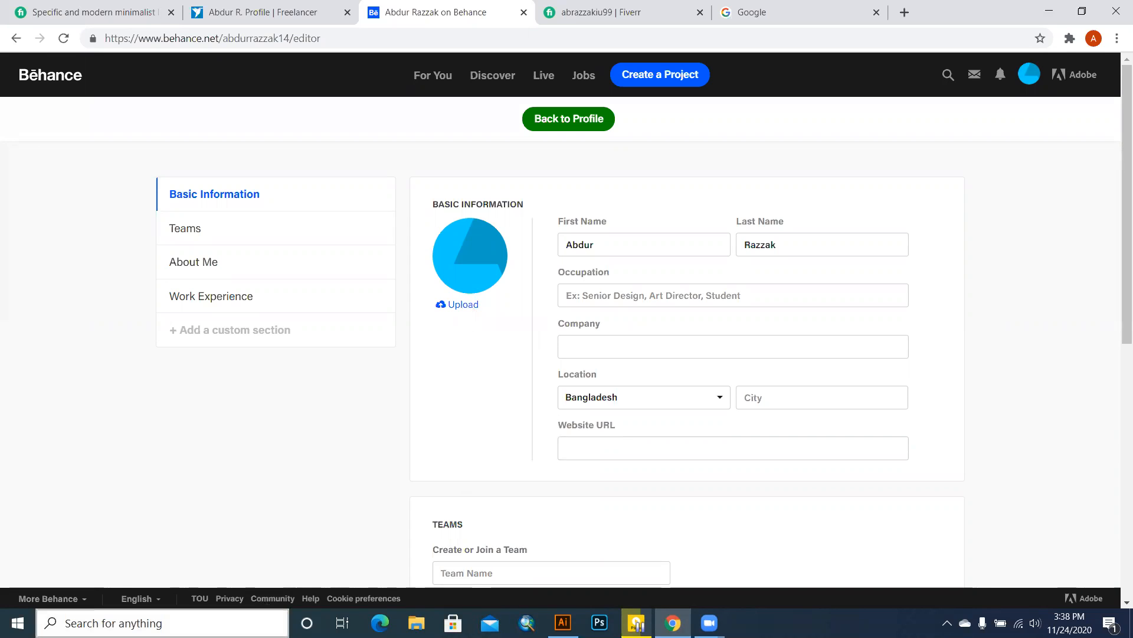
Step: Open and close Windows Task View, then launch Microsoft Edge from the taskbar
{"action": "left_click", "coordinate": [18, 622]}
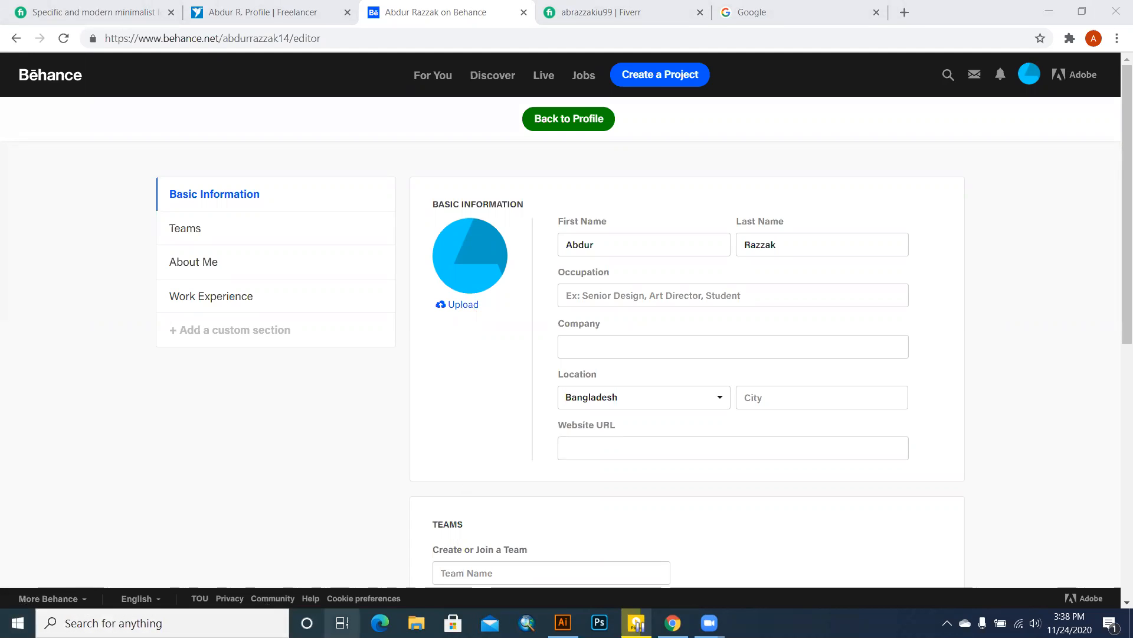
{"action": "left_click", "coordinate": [343, 623]}
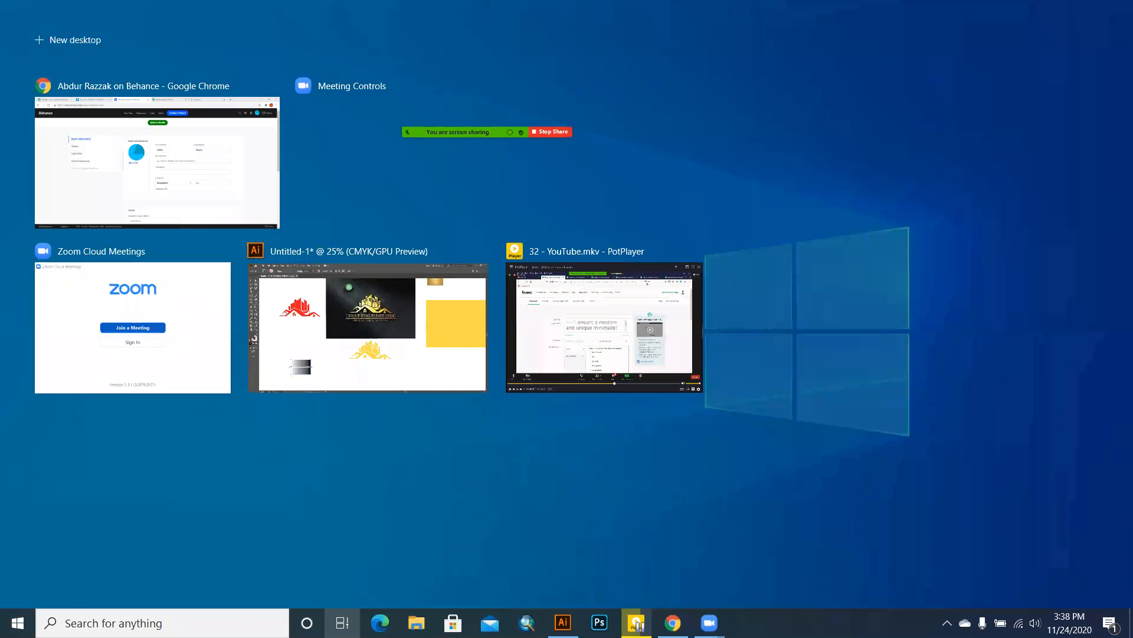
{"action": "left_click", "coordinate": [342, 623]}
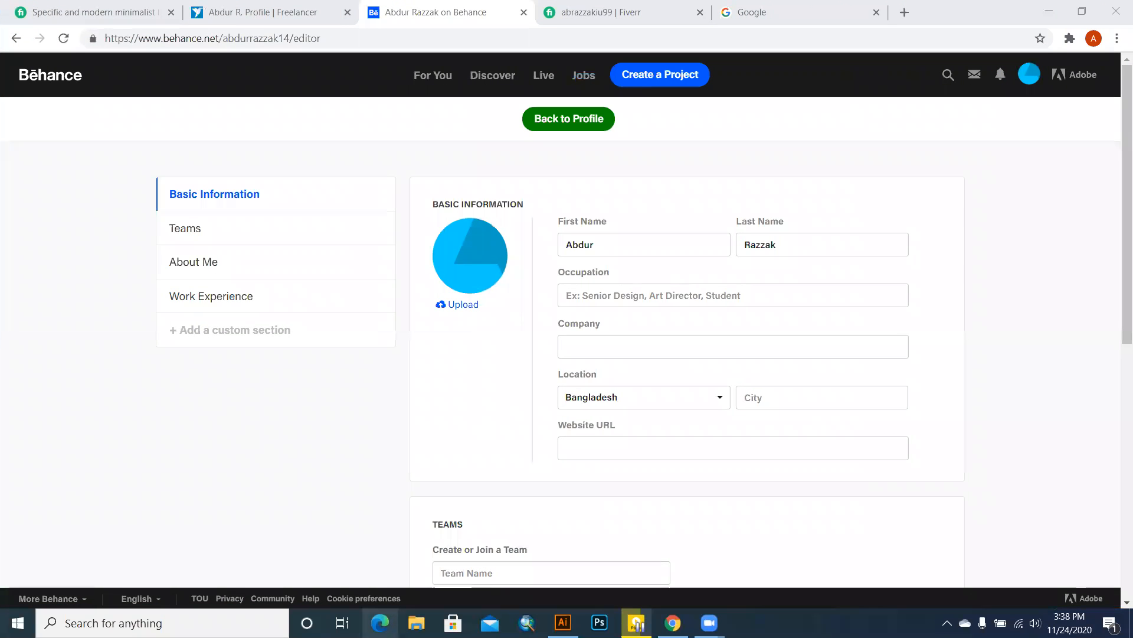
{"action": "left_click", "coordinate": [379, 623]}
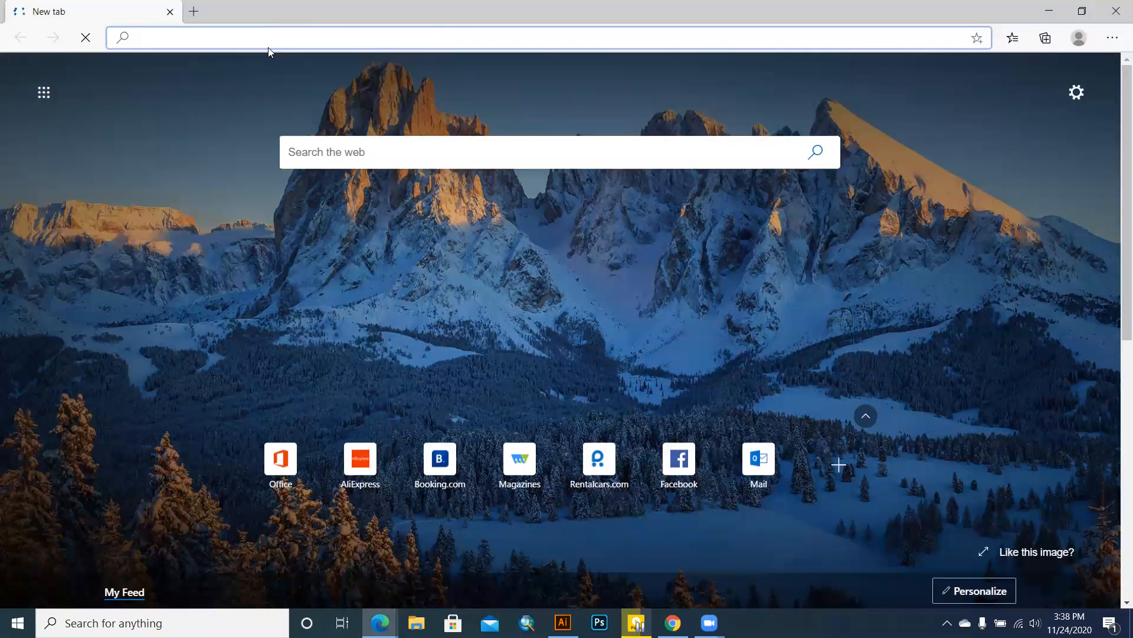
Step: Visit behances.net by mistake, then search Bing for 'behance' from the address bar
{"action": "type", "text": "Be"}
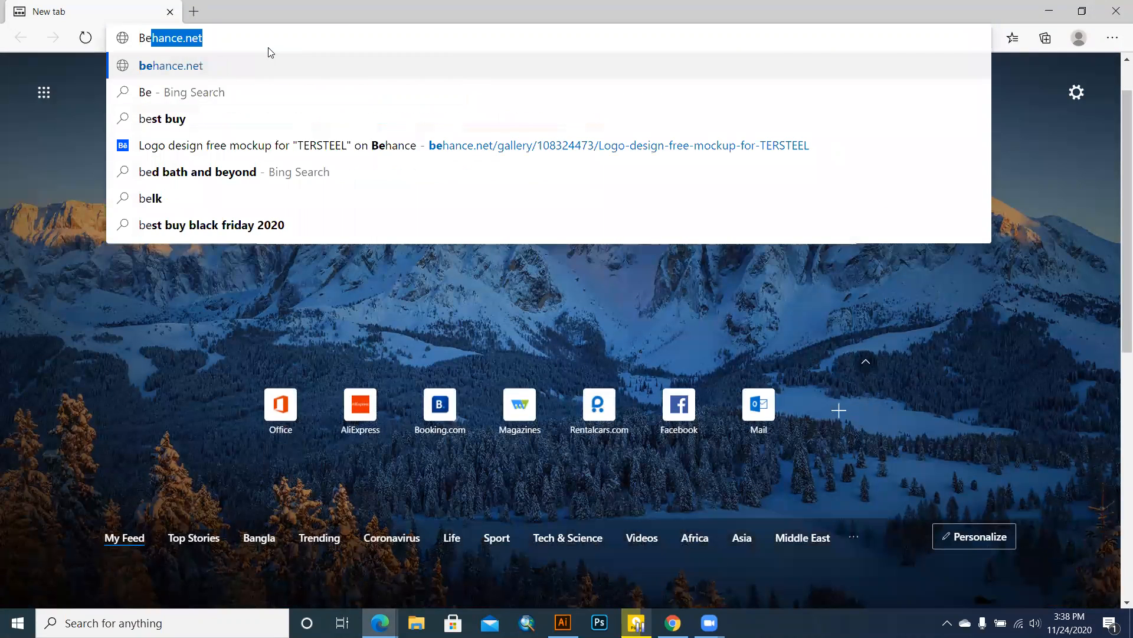
{"action": "type", "text": "hances"}
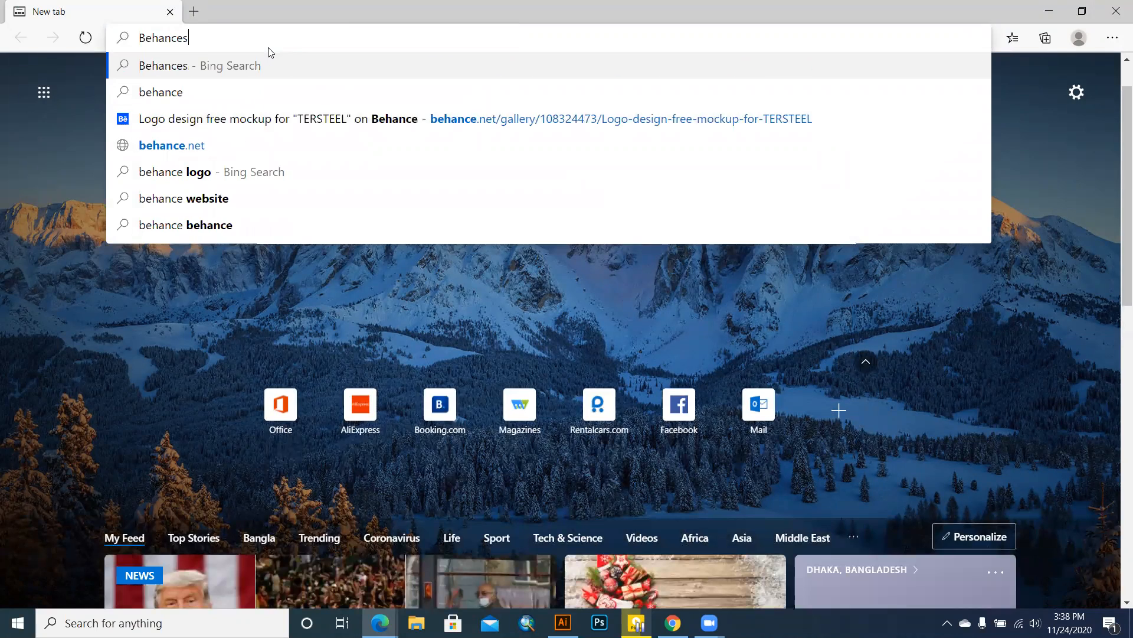
{"action": "type", "text": ".n"}
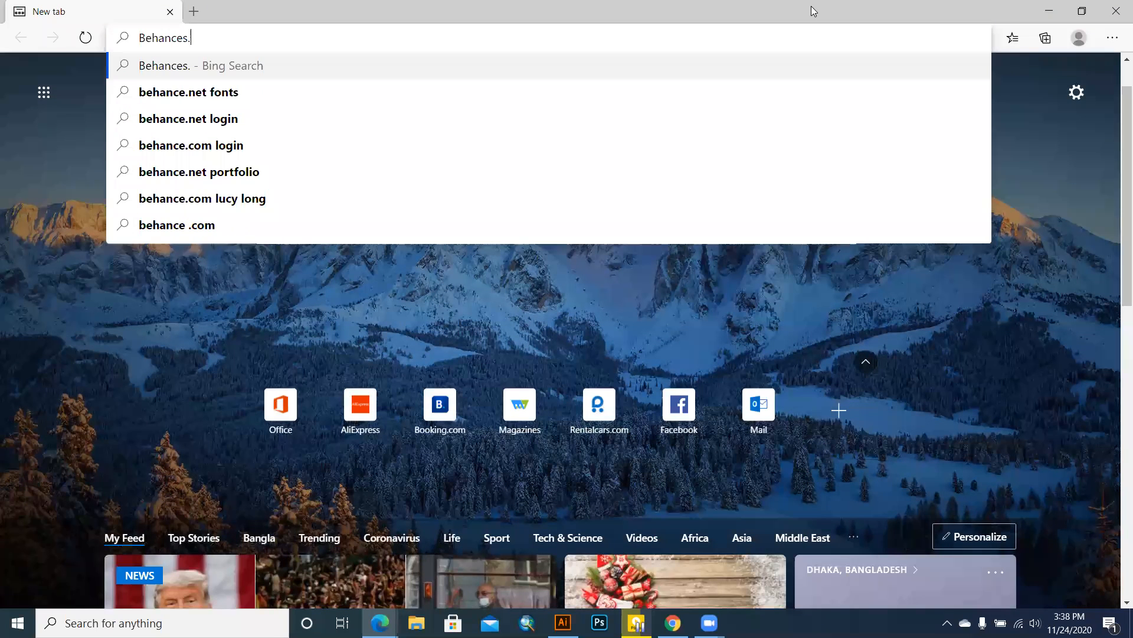
{"action": "type", "text": "et"}
{"action": "key", "text": "Return"}
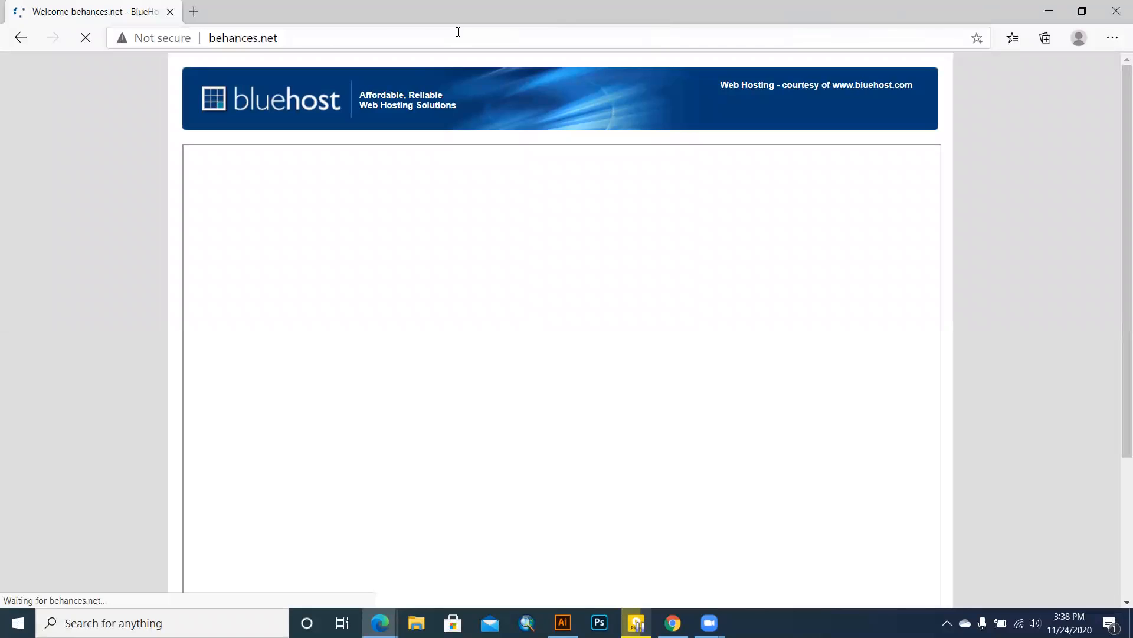
{"action": "left_click", "coordinate": [341, 43]}
{"action": "key", "text": "BackSpace"}
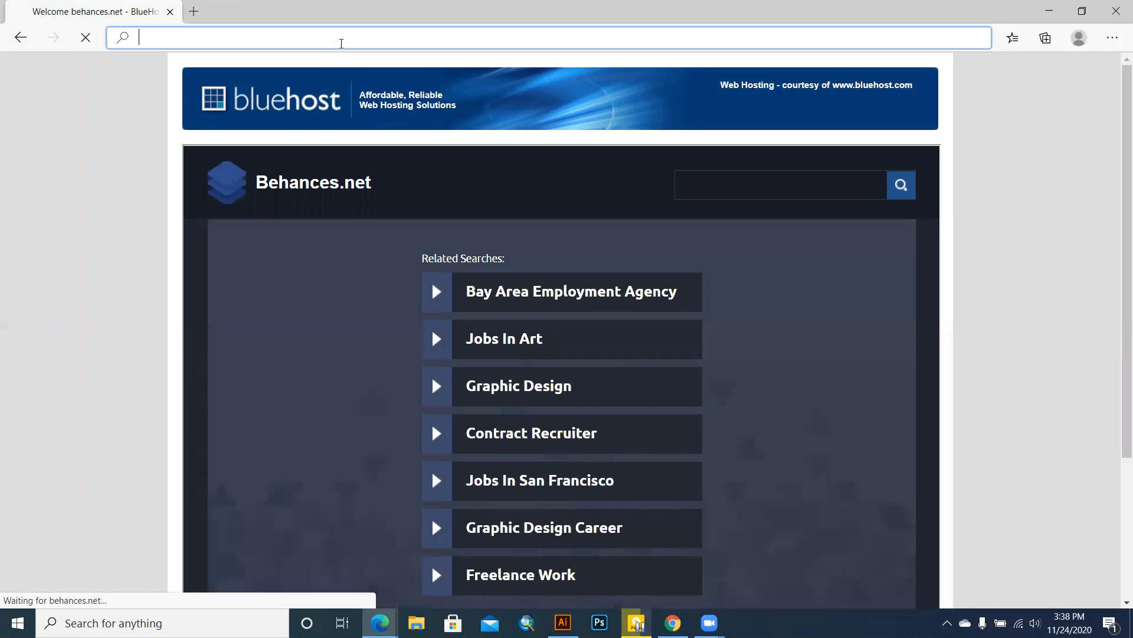
{"action": "type", "text": "B"}
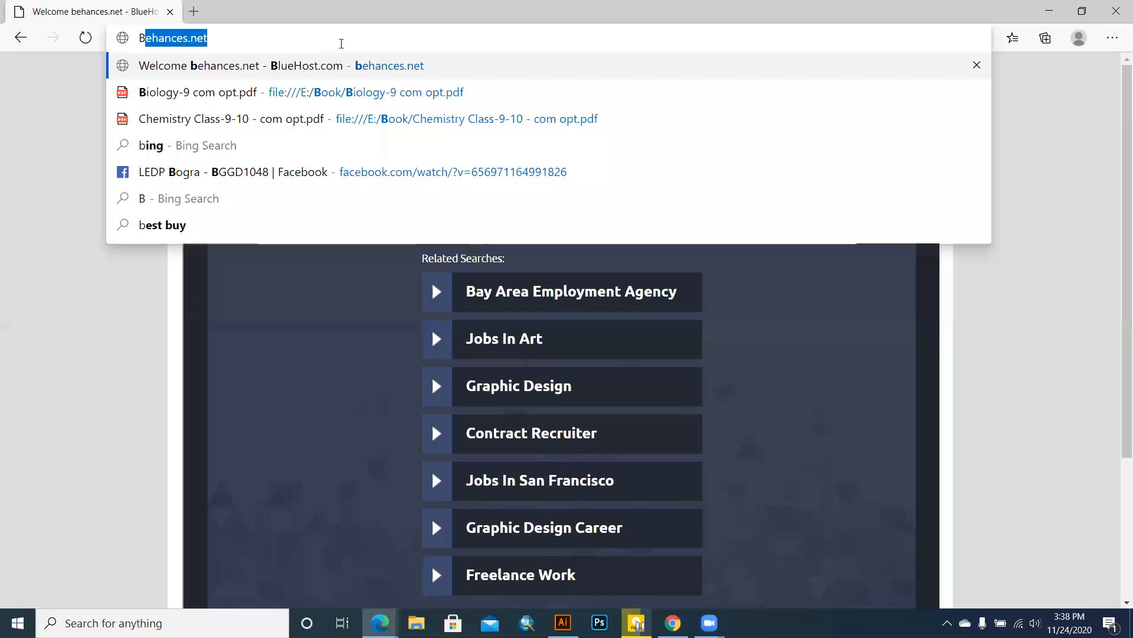
{"action": "type", "text": "e"}
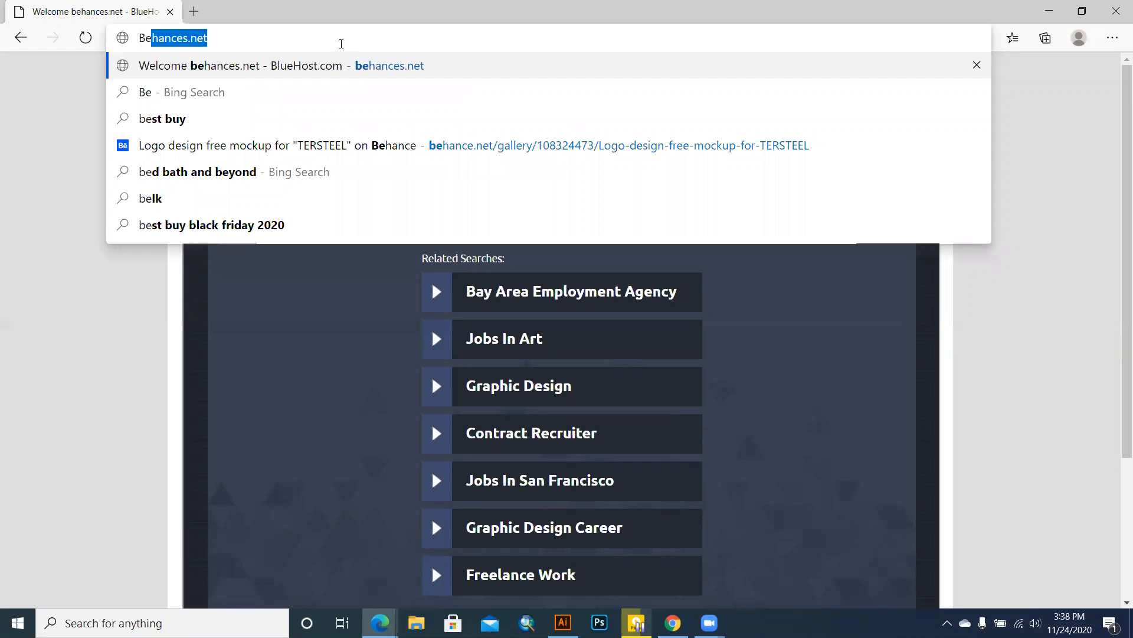
{"action": "type", "text": "ha"}
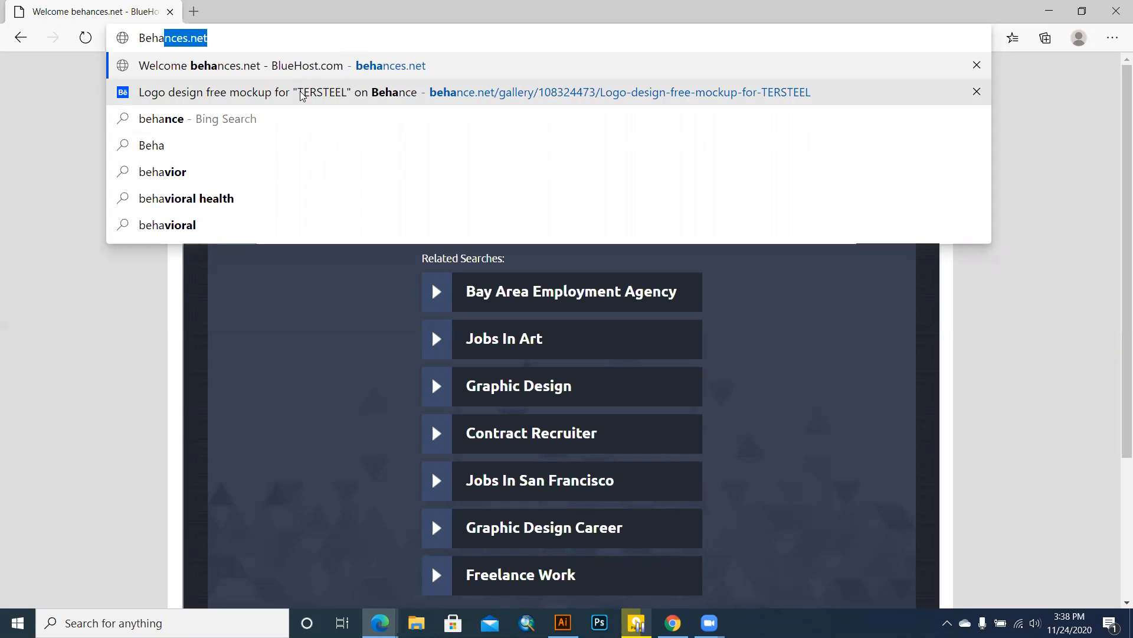
{"action": "left_click", "coordinate": [301, 118]}
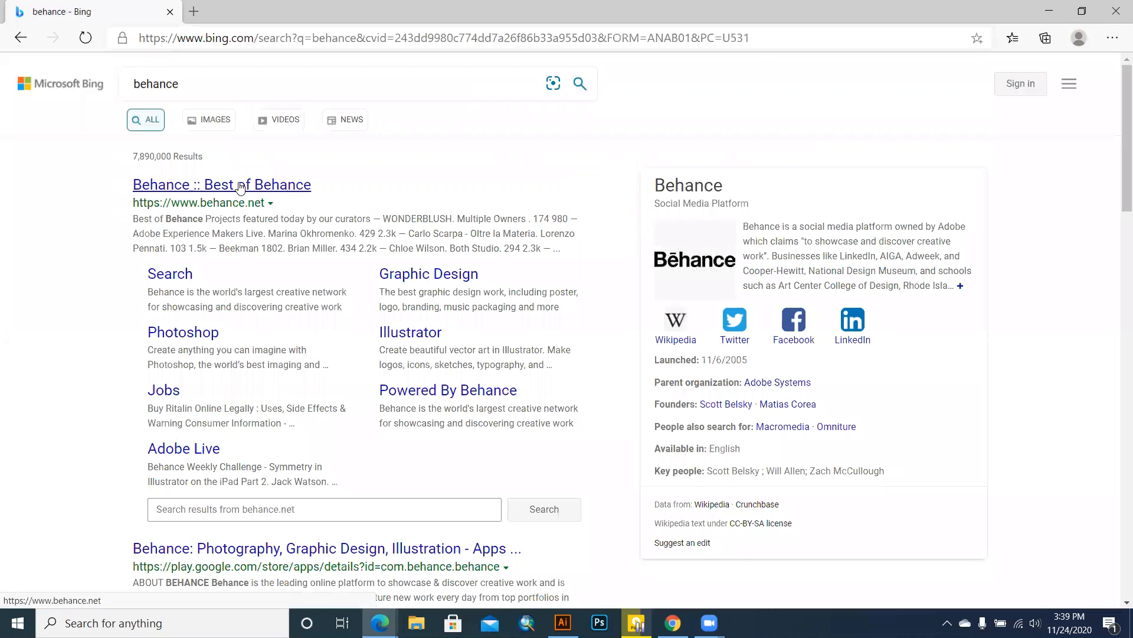
Step: Open the 'Behance :: Best of Behance' Bing result to reach behance.net and Adobe's sign-up form
{"action": "left_click", "coordinate": [240, 187]}
{"action": "scroll", "coordinate": [275, 235], "scroll_direction": "down", "scroll_amount": 1}
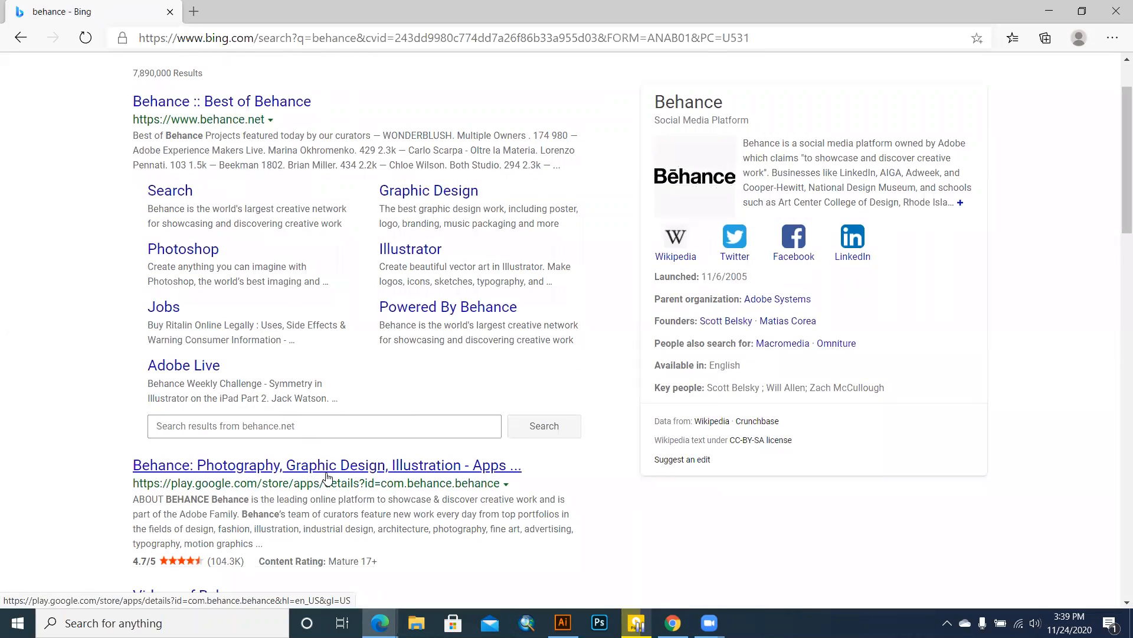
{"action": "scroll", "coordinate": [222, 175], "scroll_direction": "up", "scroll_amount": 1}
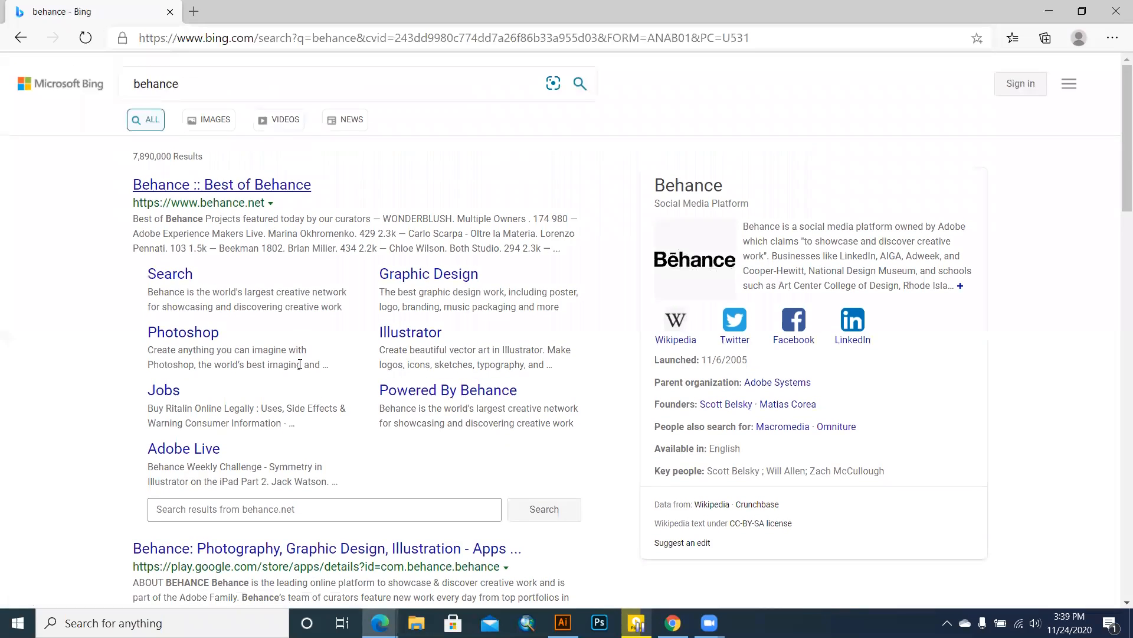
{"action": "left_click", "coordinate": [237, 187]}
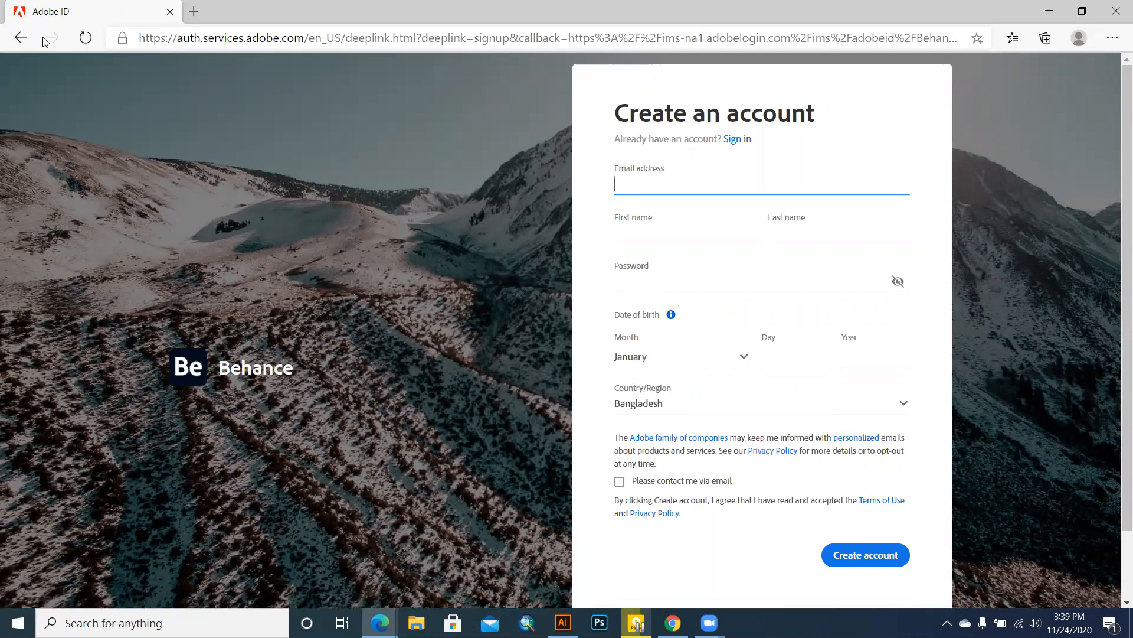
Step: Leave the sign-up form and enter the new account's e-mail address in the Adobe sign-in form
{"action": "left_click", "coordinate": [21, 38]}
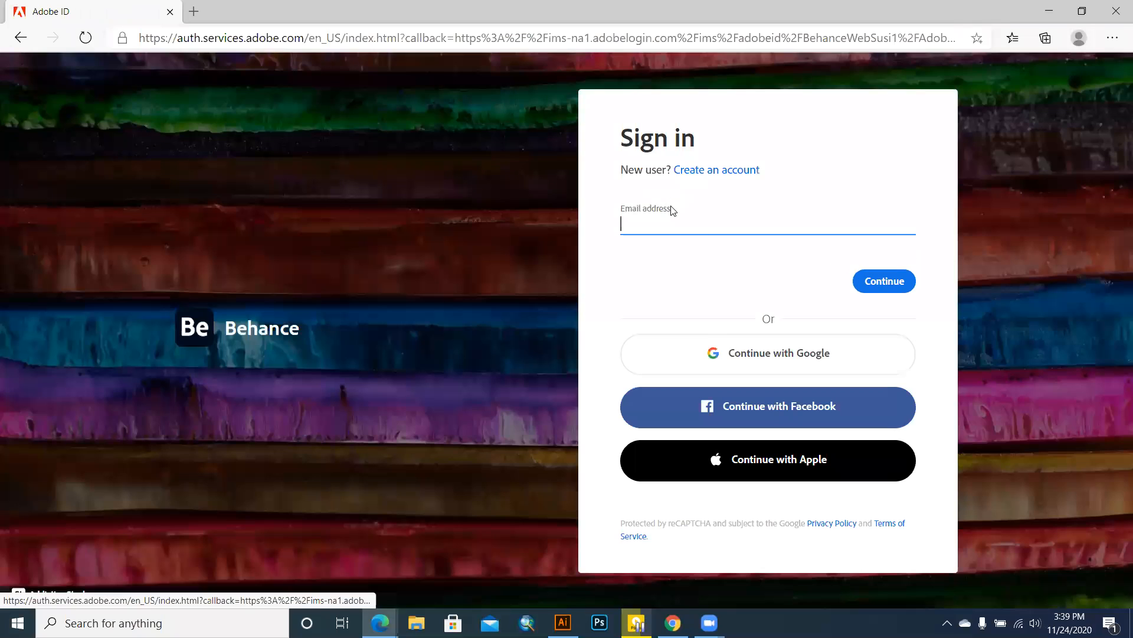
{"action": "left_click", "coordinate": [659, 223]}
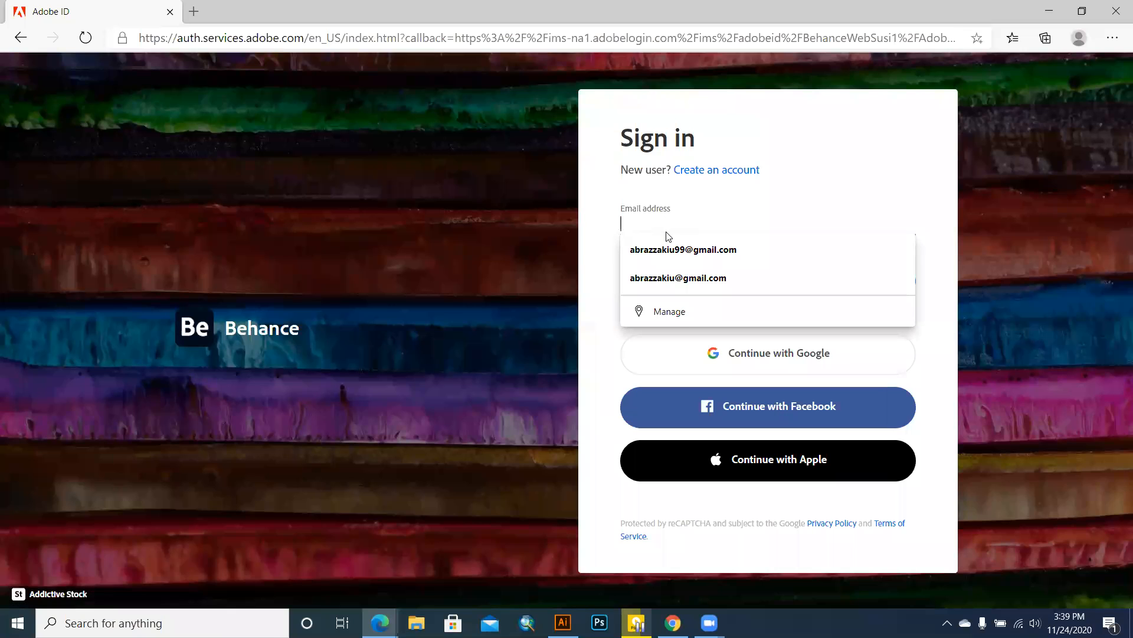
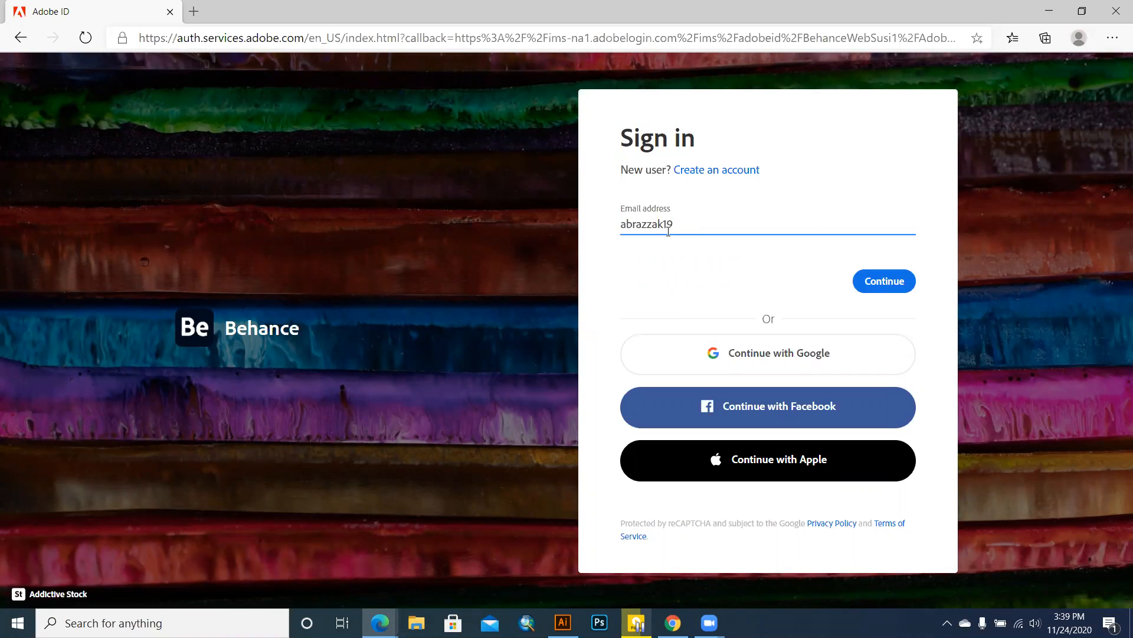
{"action": "left_click", "coordinate": [888, 283]}
Step: Enter the account password to finish signing in to Behance
{"action": "left_click", "coordinate": [887, 282]}
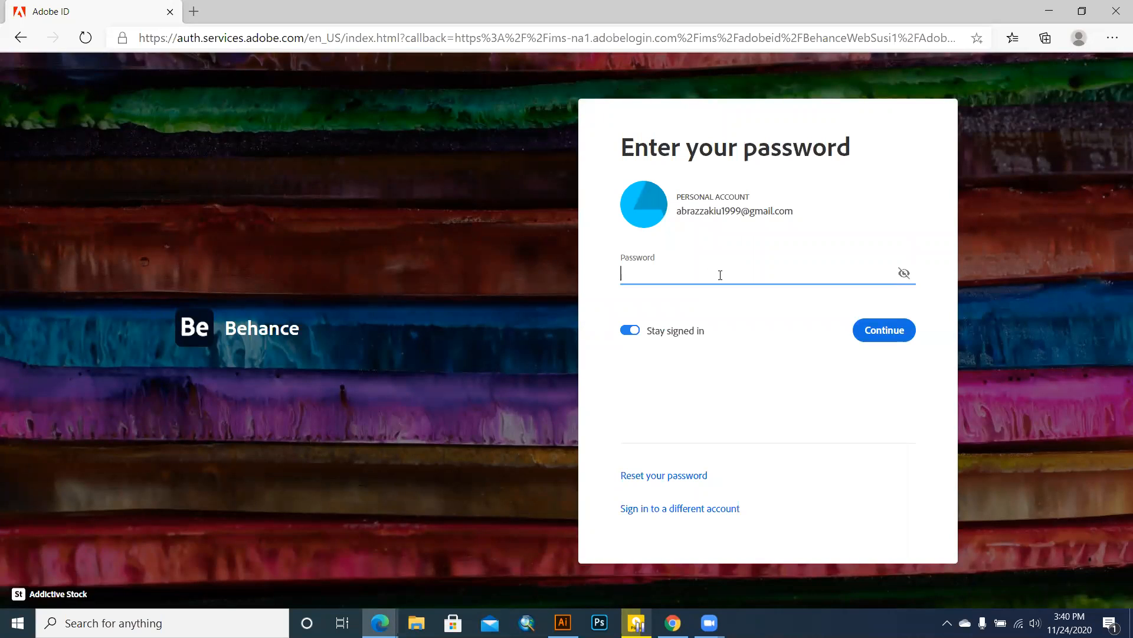
{"action": "type", "text": "•"}
{"action": "left_click", "coordinate": [883, 331]}
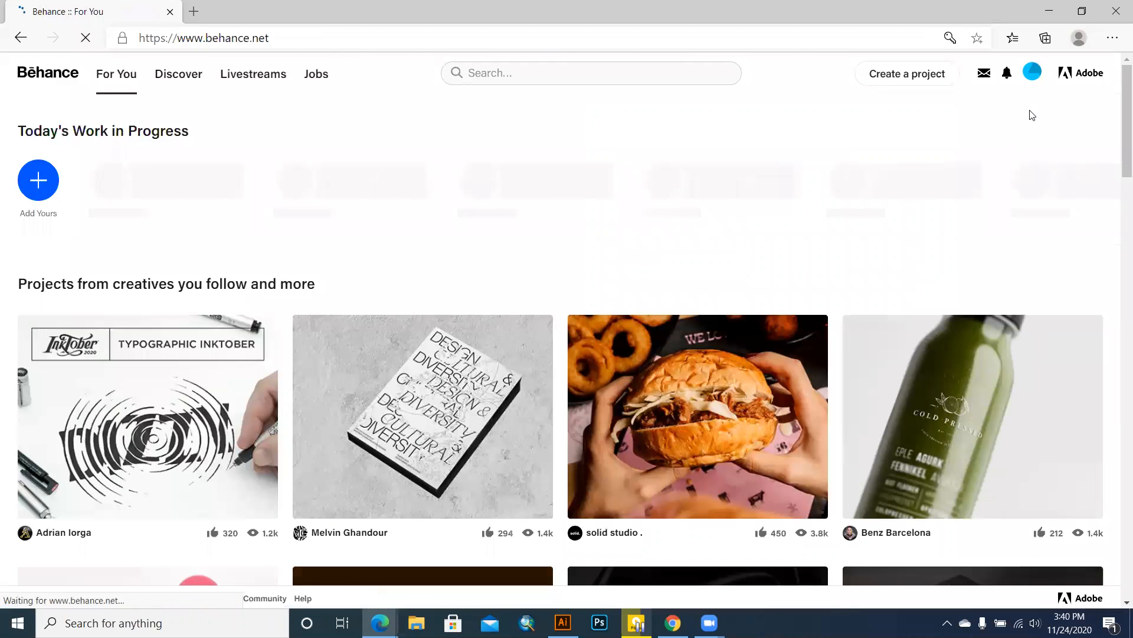
Step: Save the password in the browser, then view the Behance profile and its editor, returning to the profile page
{"action": "left_click", "coordinate": [818, 200]}
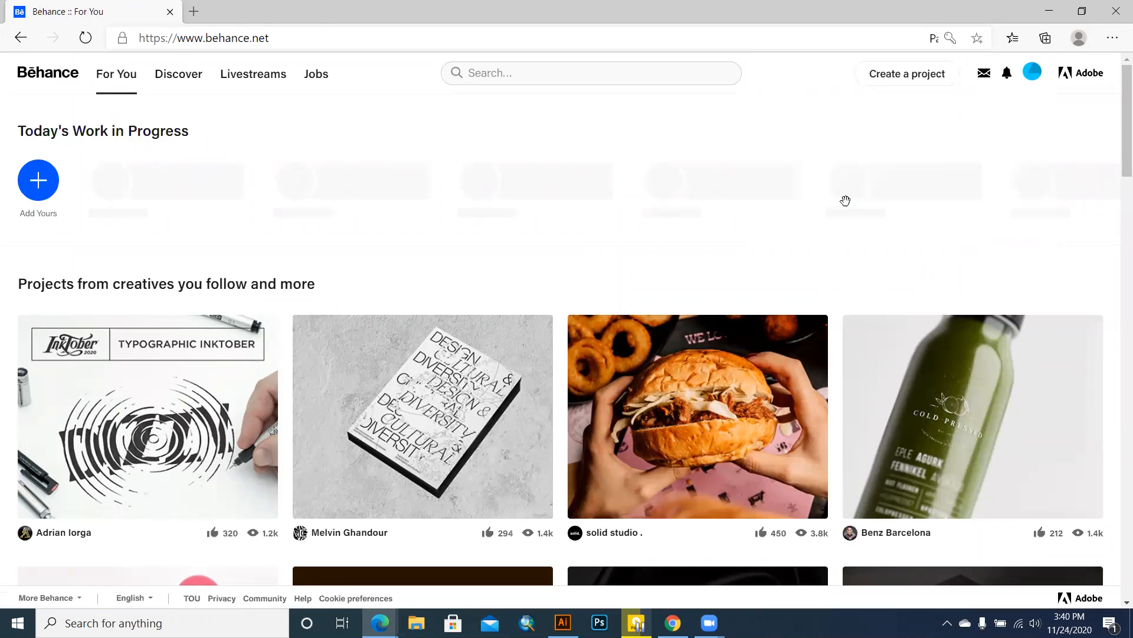
{"action": "mouse_move", "coordinate": [1003, 112]}
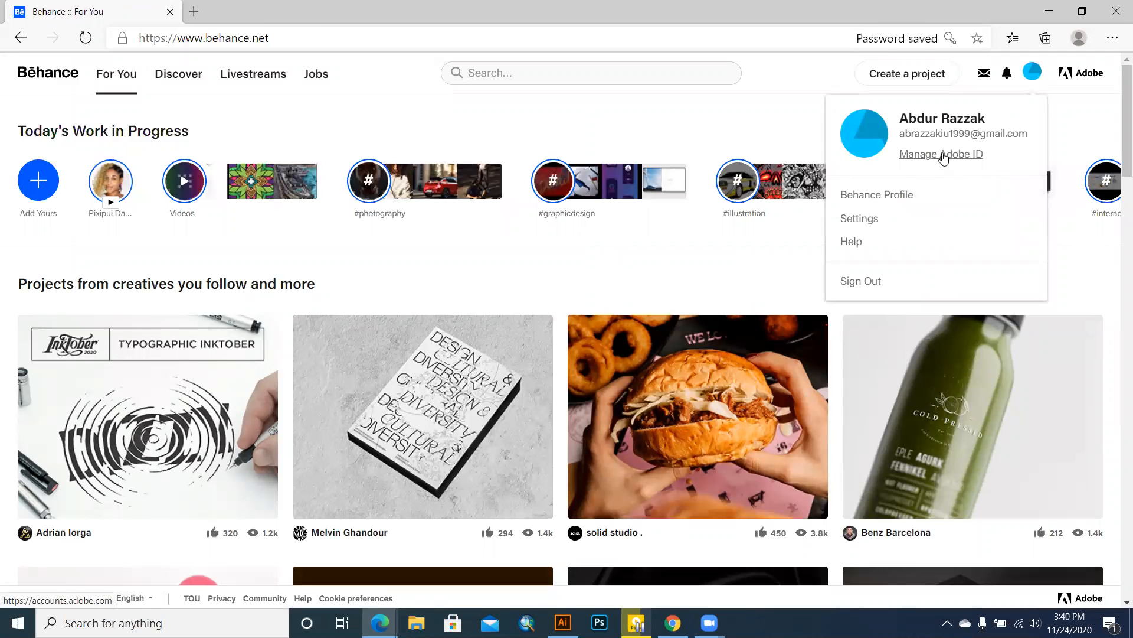
{"action": "left_click", "coordinate": [894, 199]}
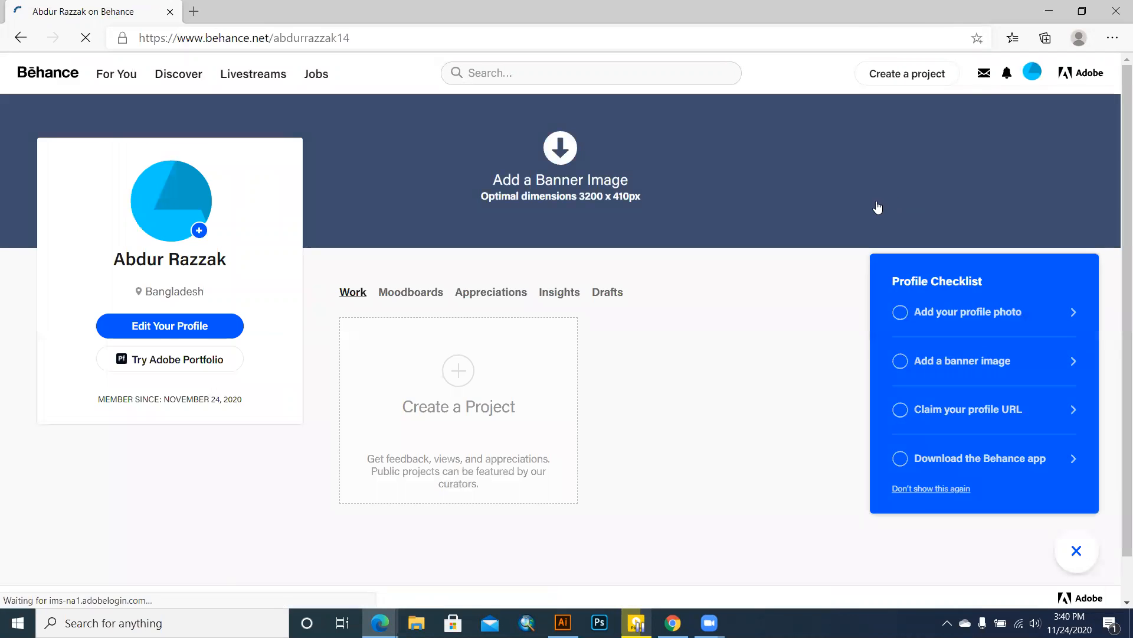
{"action": "left_click", "coordinate": [196, 324]}
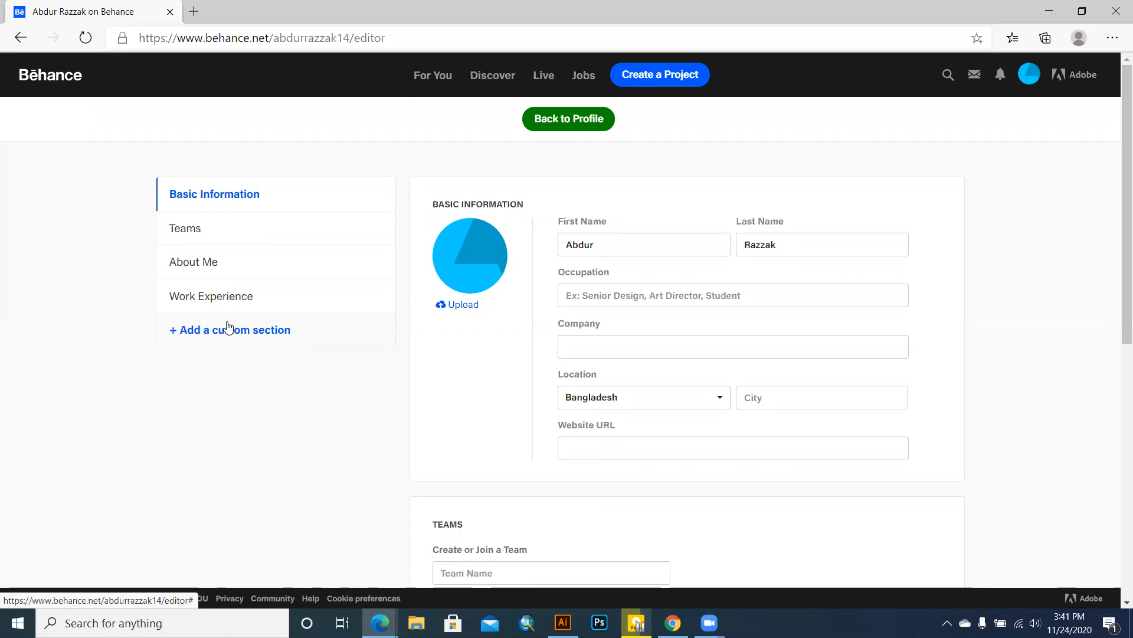
{"action": "left_click", "coordinate": [1084, 37]}
{"action": "left_click", "coordinate": [996, 339]}
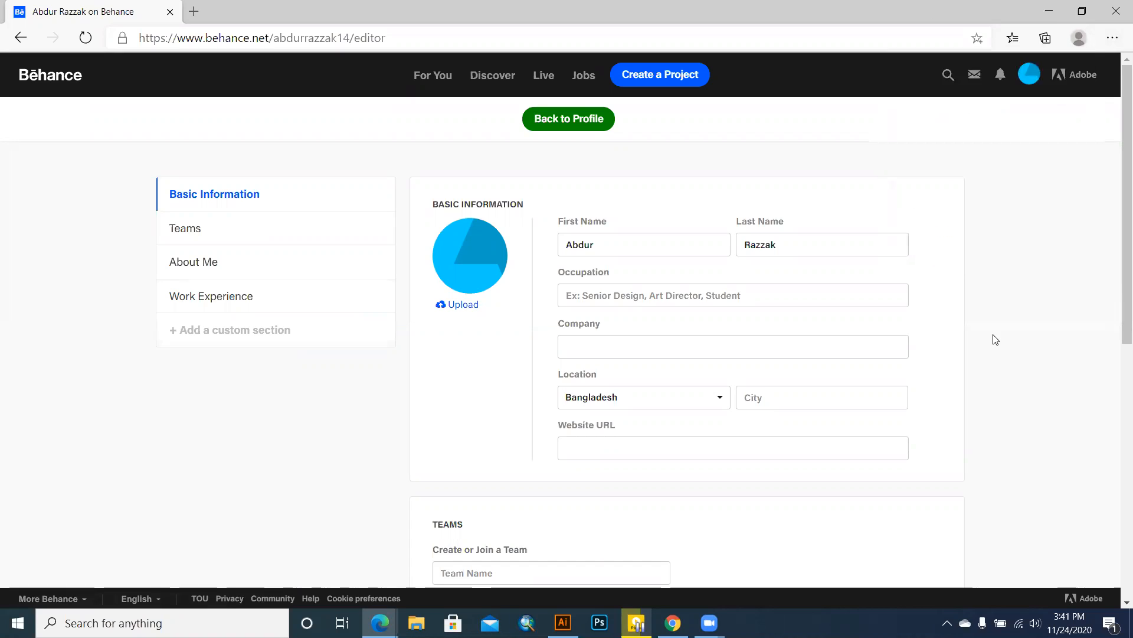
{"action": "left_click", "coordinate": [1029, 74]}
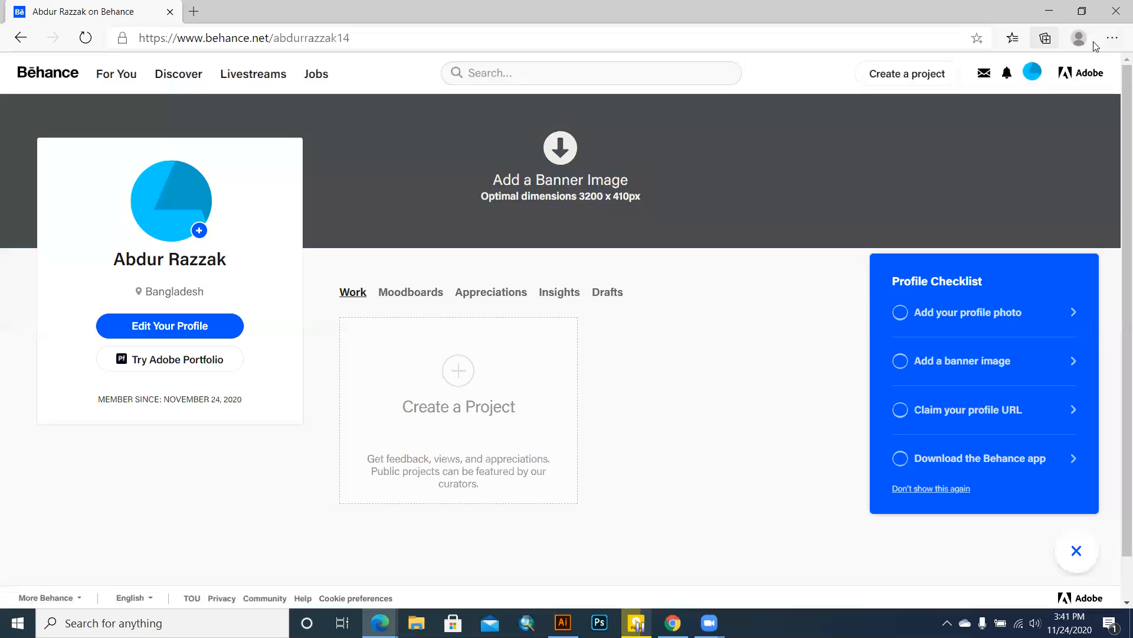
Step: Choose Settings from the avatar menu to show Account Information with the unverified-email notice
{"action": "mouse_move", "coordinate": [1032, 72]}
{"action": "left_click", "coordinate": [869, 218]}
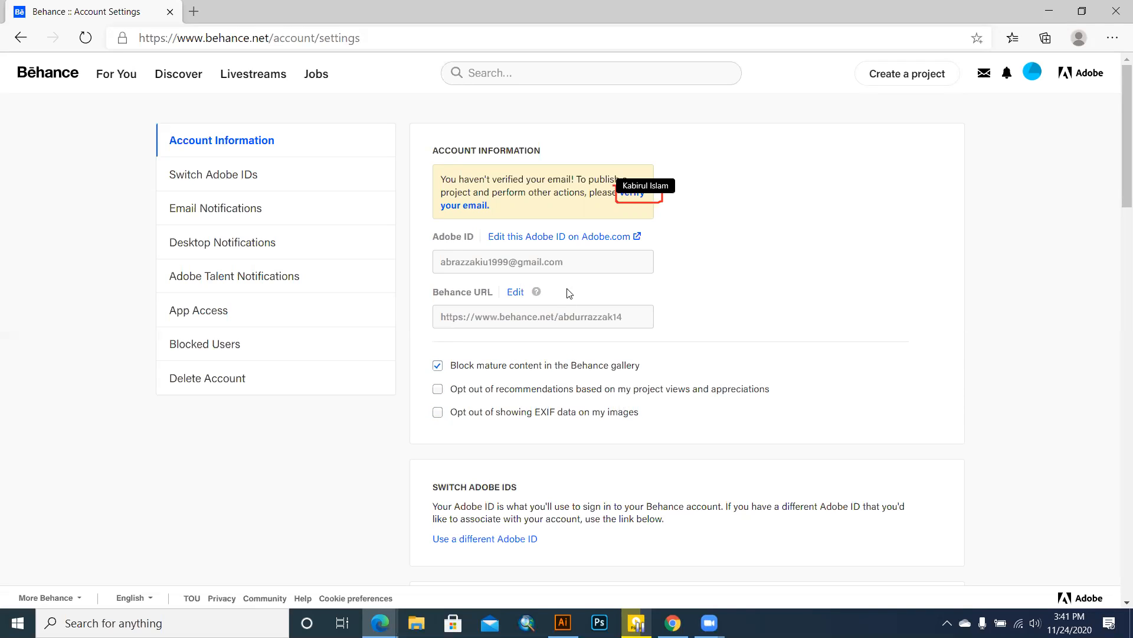
Step: Follow the verify-your-email link to account.adobe.com, review the overview, and open Edit profile
{"action": "left_click", "coordinate": [640, 198]}
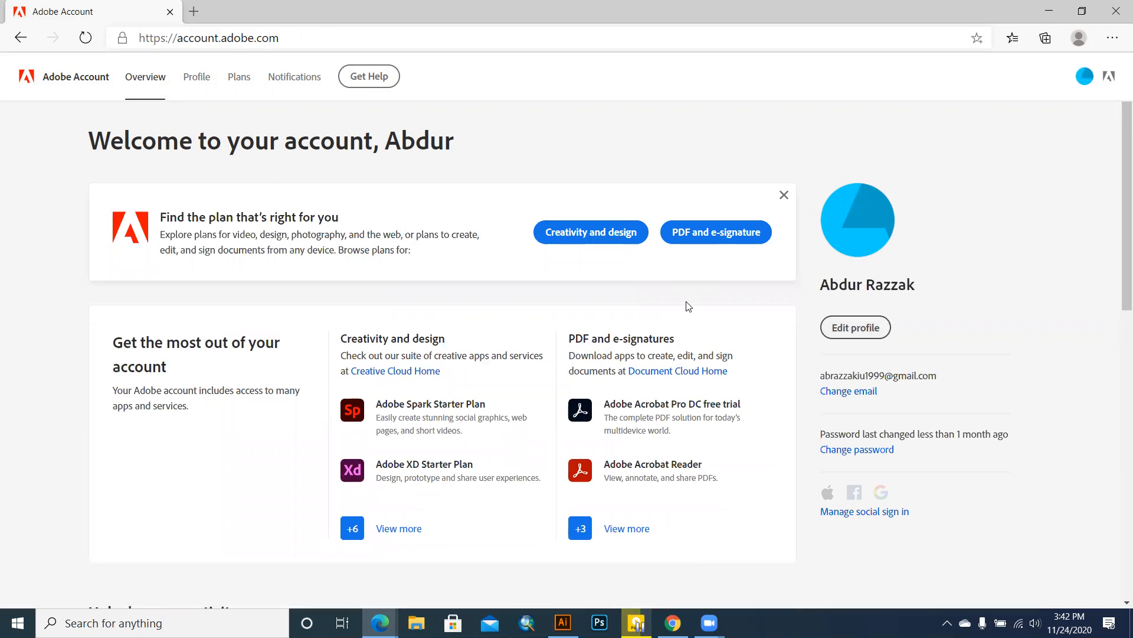
{"action": "scroll", "coordinate": [717, 319], "scroll_direction": "down", "scroll_amount": 3}
{"action": "scroll", "coordinate": [791, 292], "scroll_direction": "up", "scroll_amount": 1}
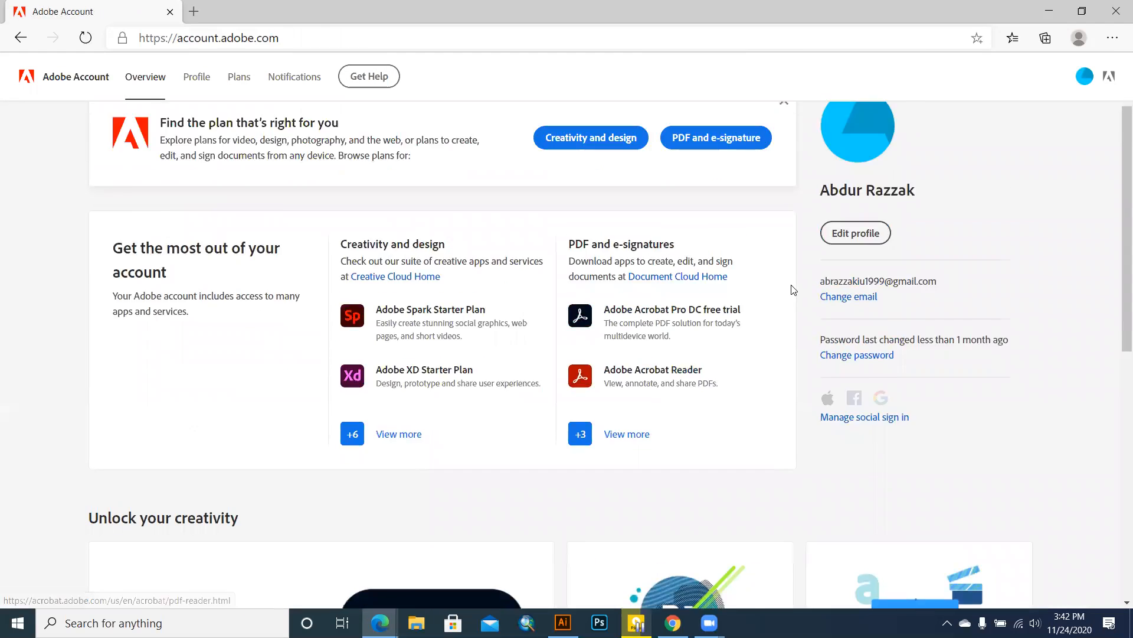
{"action": "scroll", "coordinate": [792, 289], "scroll_direction": "up", "scroll_amount": 2}
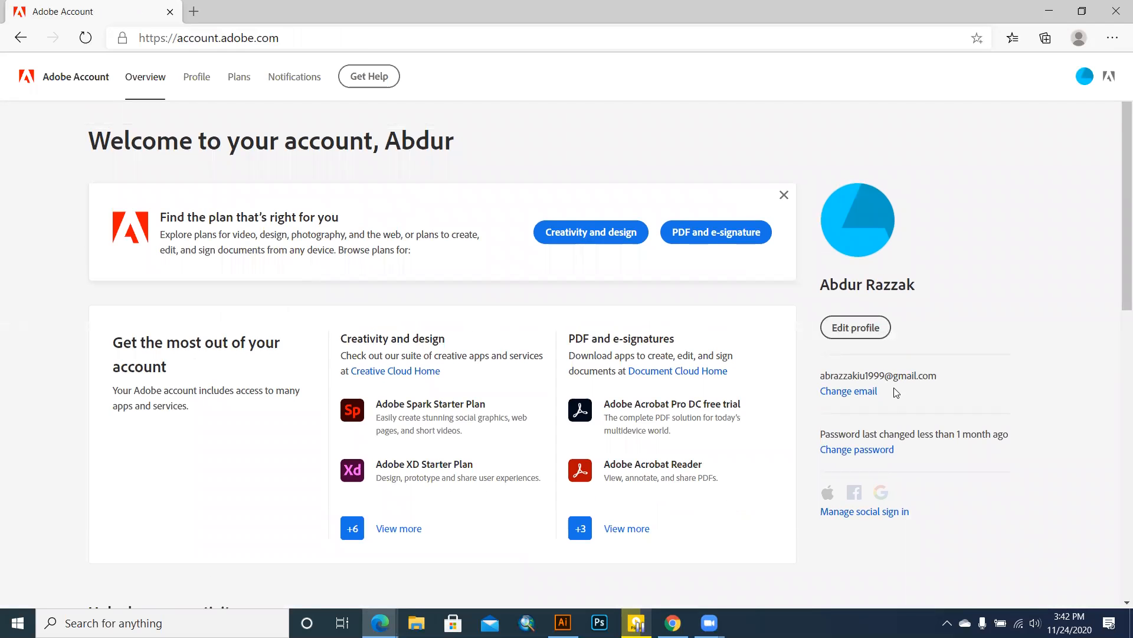
{"action": "scroll", "coordinate": [887, 419], "scroll_direction": "down", "scroll_amount": 3}
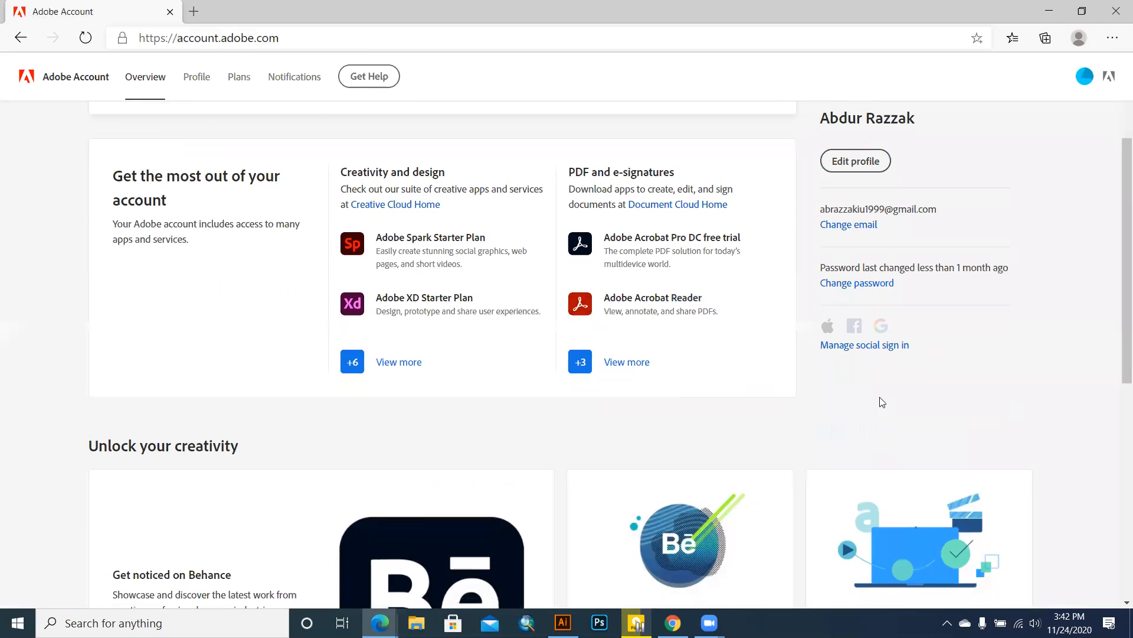
{"action": "scroll", "coordinate": [882, 402], "scroll_direction": "up", "scroll_amount": 2}
{"action": "left_click", "coordinate": [850, 244]}
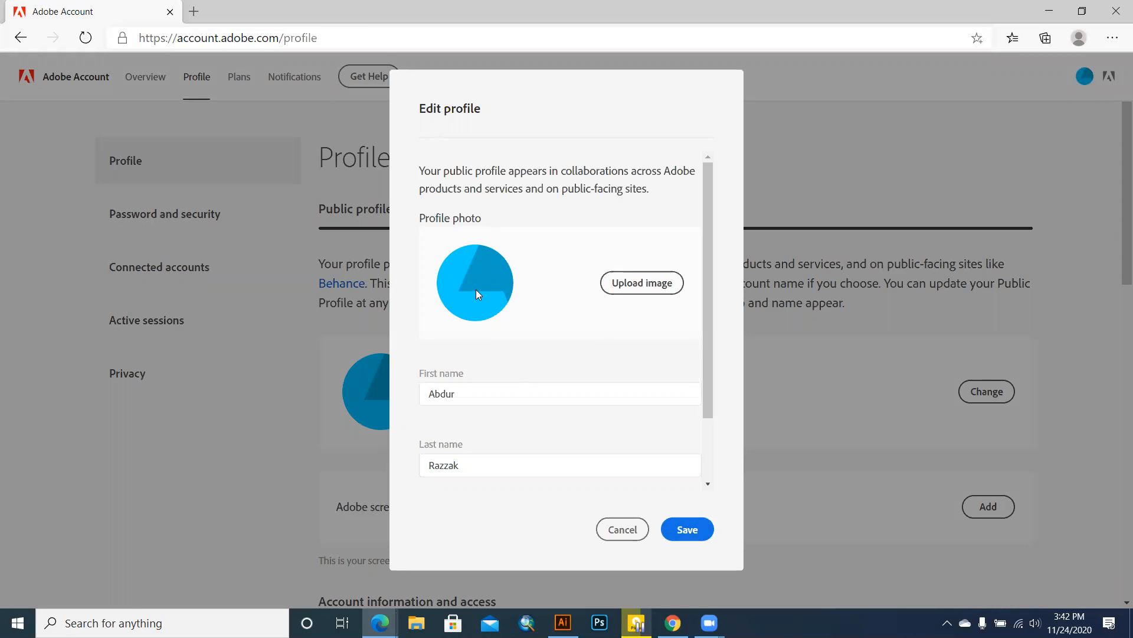
Step: Upload a photo from the reg folder on Local Disk (E:) as the Adobe profile image
{"action": "left_click", "coordinate": [629, 293]}
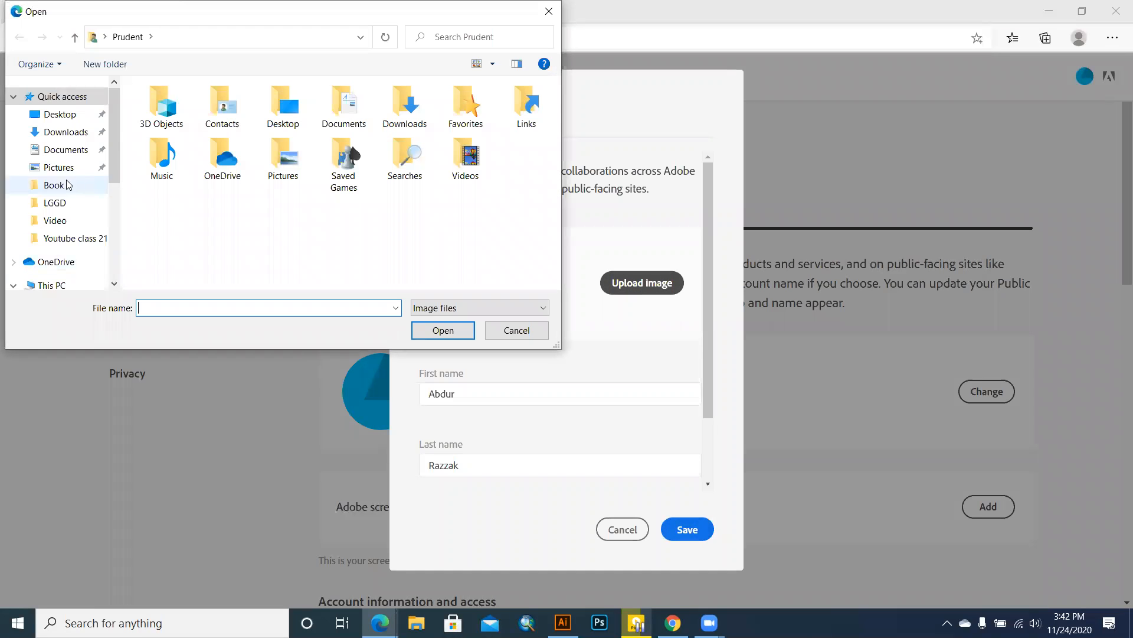
{"action": "scroll", "coordinate": [107, 171], "scroll_direction": "down", "scroll_amount": 2}
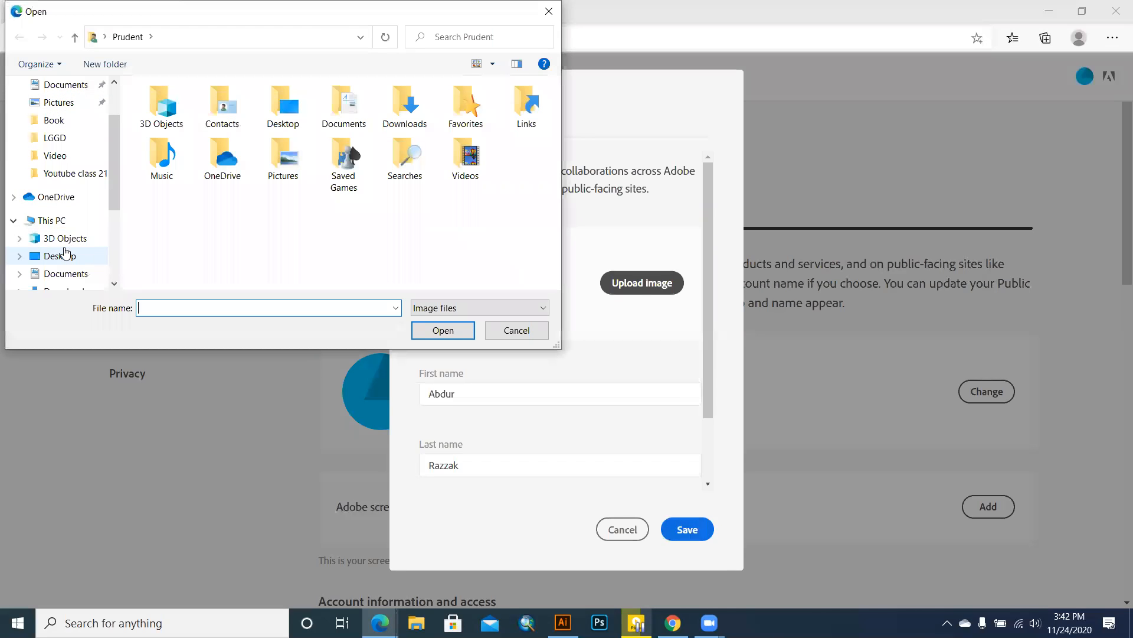
{"action": "left_click", "coordinate": [63, 224]}
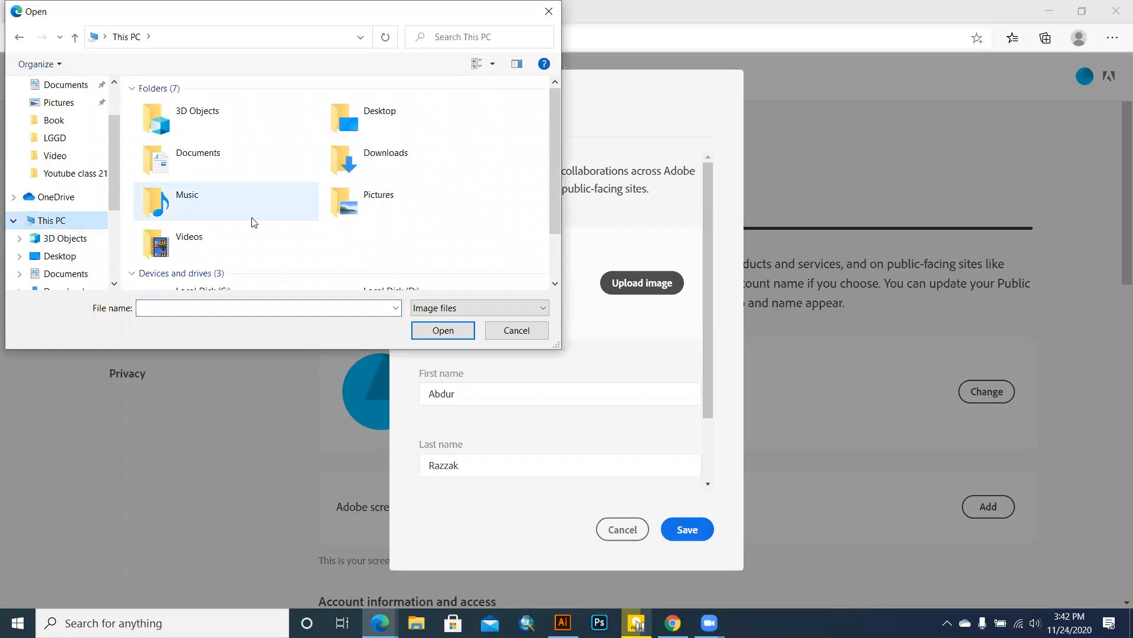
{"action": "scroll", "coordinate": [259, 220], "scroll_direction": "down", "scroll_amount": 2}
{"action": "double_click", "coordinate": [252, 257]}
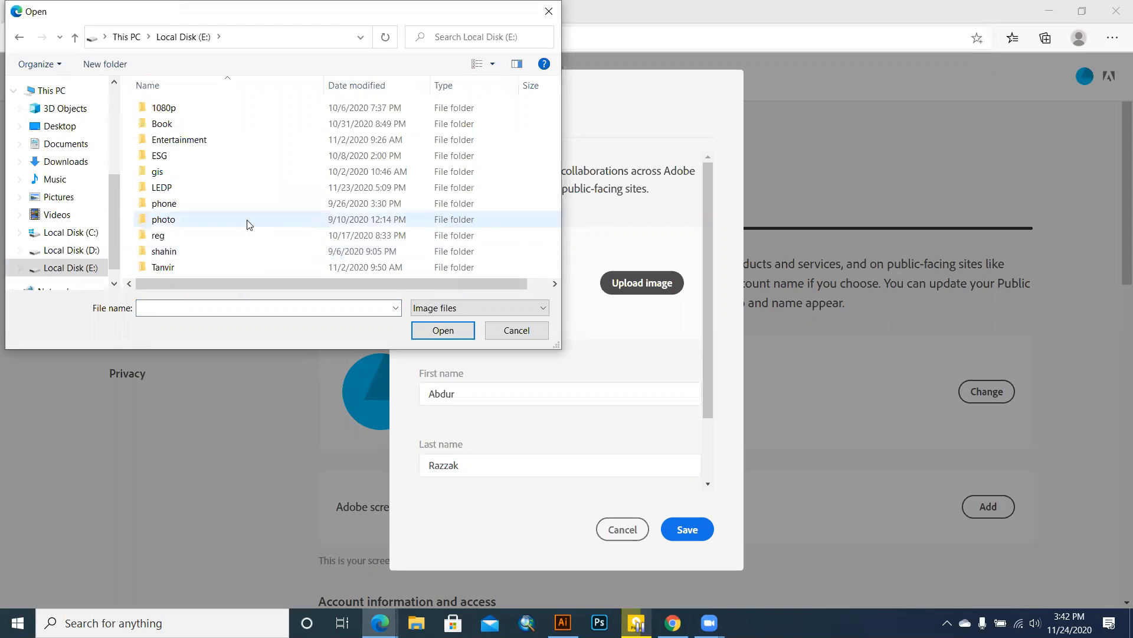
{"action": "double_click", "coordinate": [229, 234]}
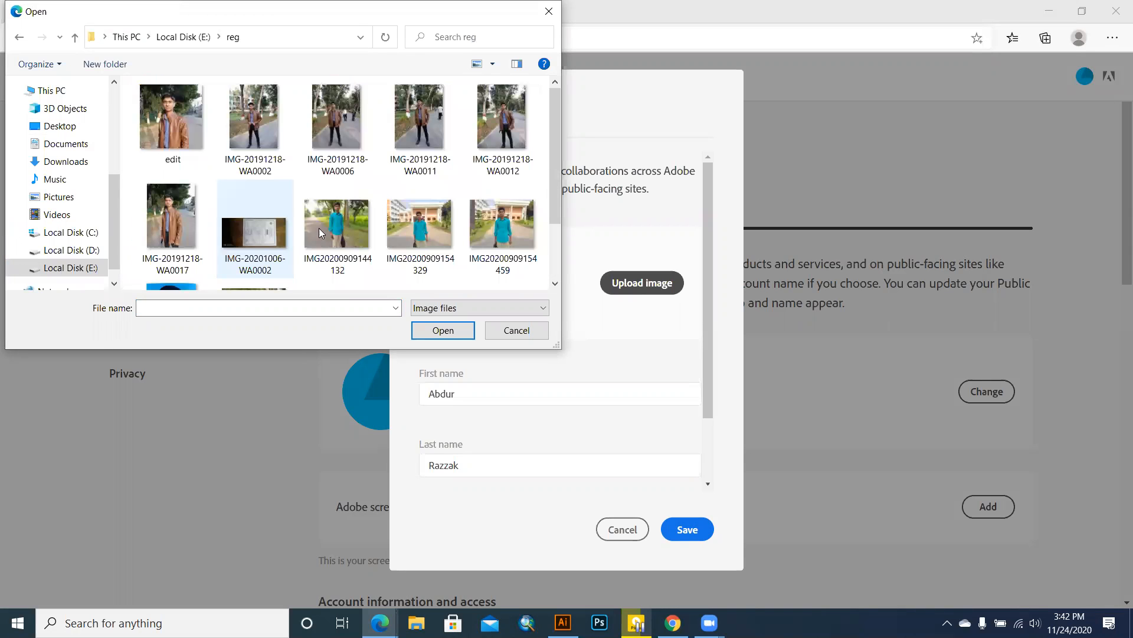
{"action": "scroll", "coordinate": [401, 234], "scroll_direction": "down", "scroll_amount": 2}
{"action": "double_click", "coordinate": [244, 255]}
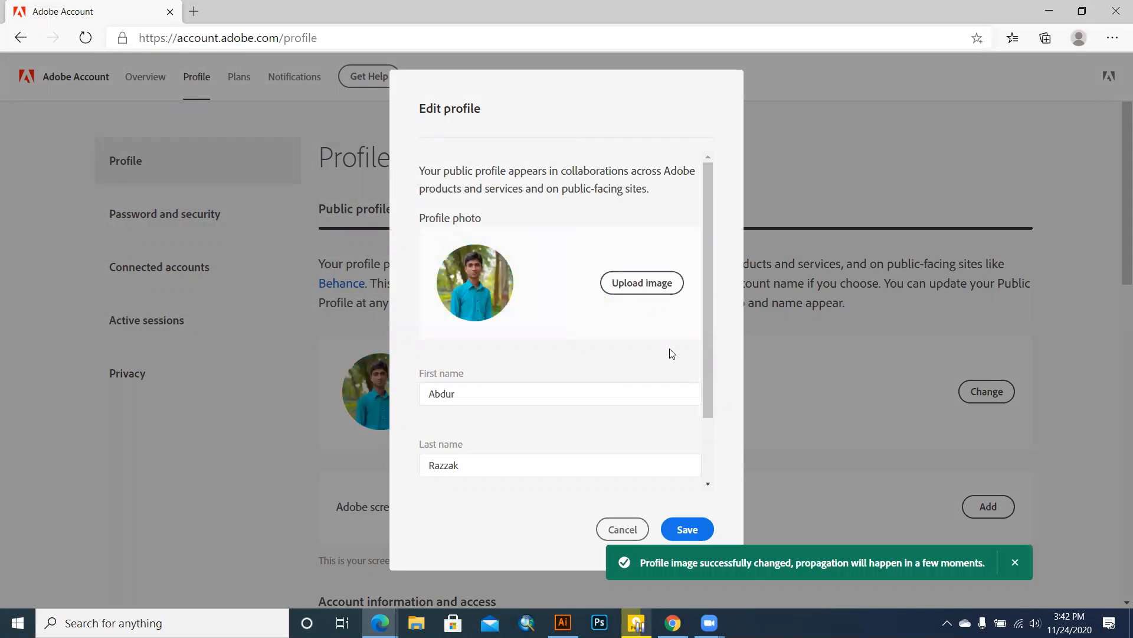
Step: Save the updated Adobe profile, then go to the Adobe.com home page via the Adobe logo
{"action": "left_click", "coordinate": [687, 529]}
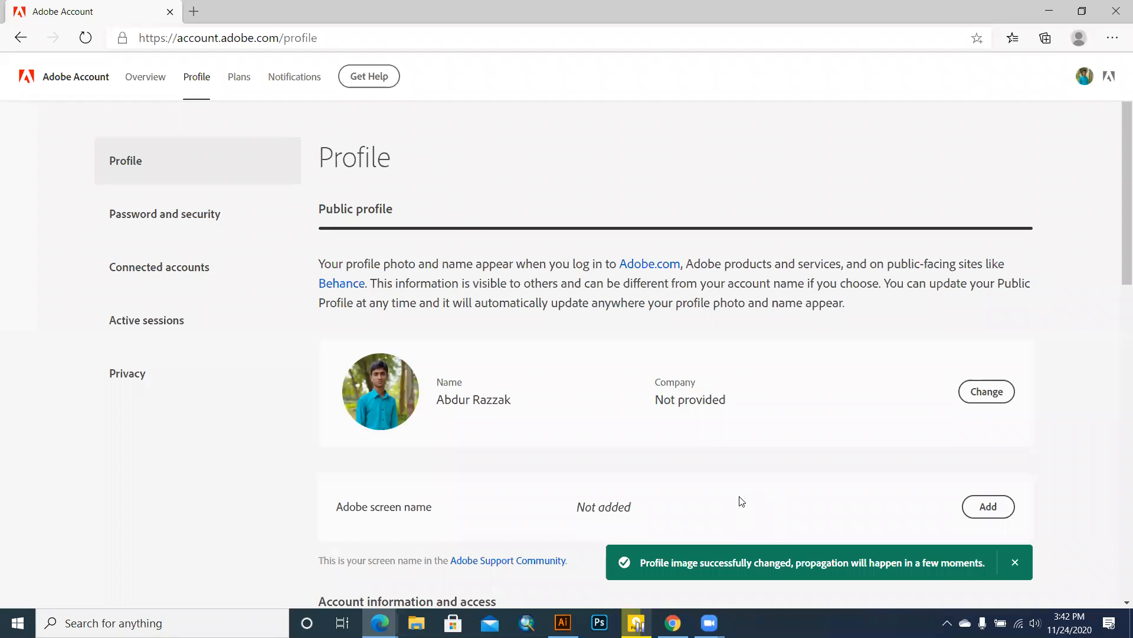
{"action": "scroll", "coordinate": [727, 468], "scroll_direction": "down", "scroll_amount": 4}
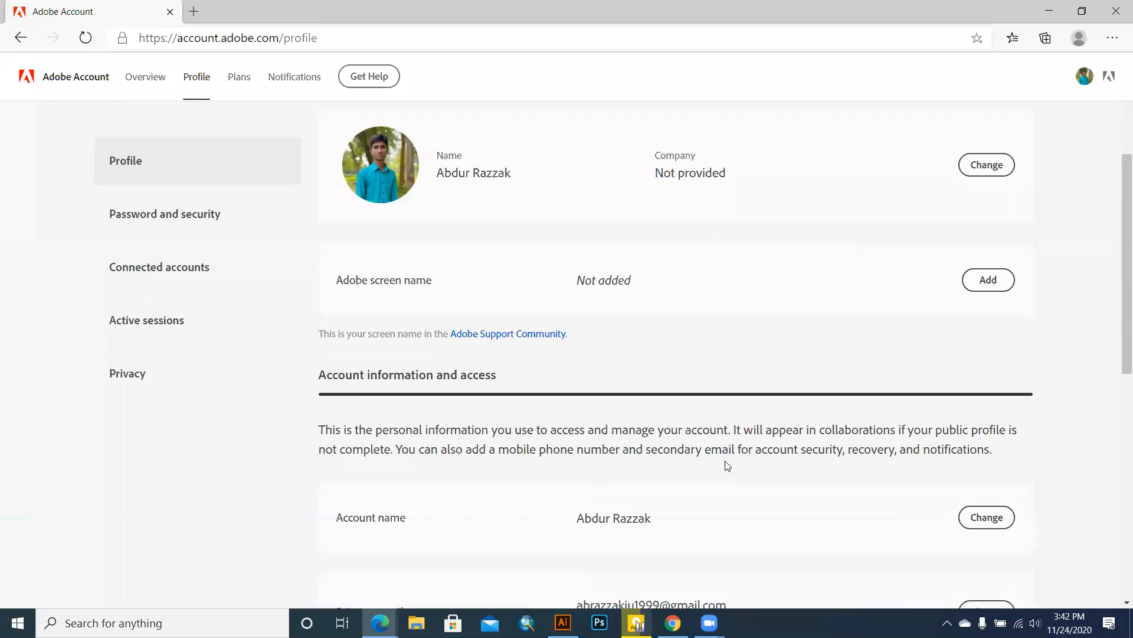
{"action": "scroll", "coordinate": [728, 466], "scroll_direction": "down", "scroll_amount": 9}
{"action": "scroll", "coordinate": [722, 443], "scroll_direction": "up", "scroll_amount": 7}
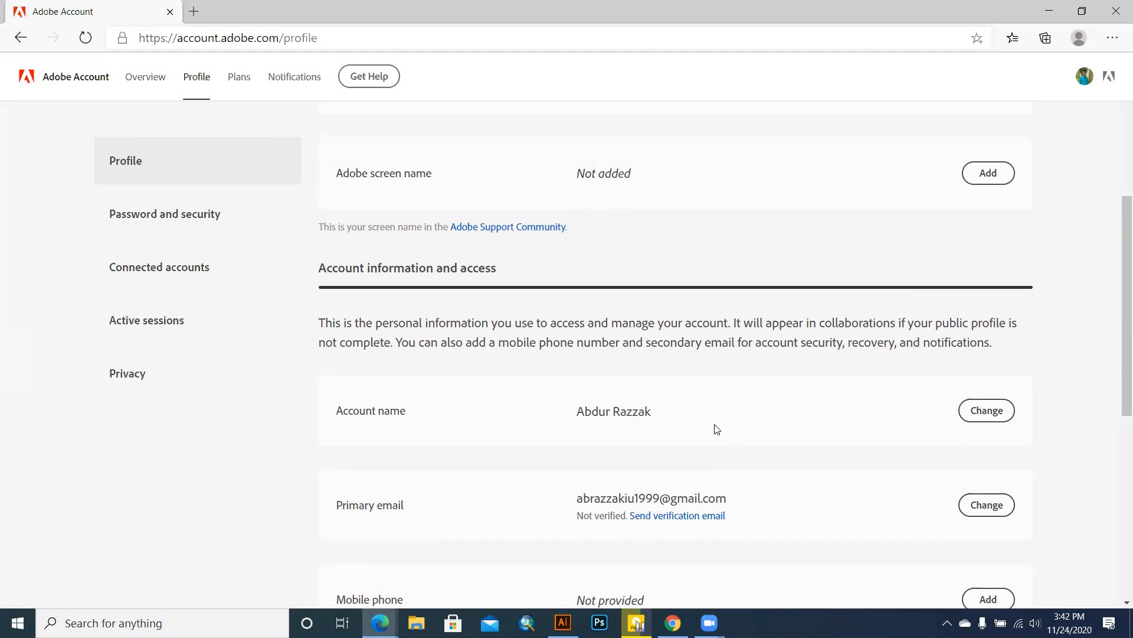
{"action": "left_click", "coordinate": [1113, 82]}
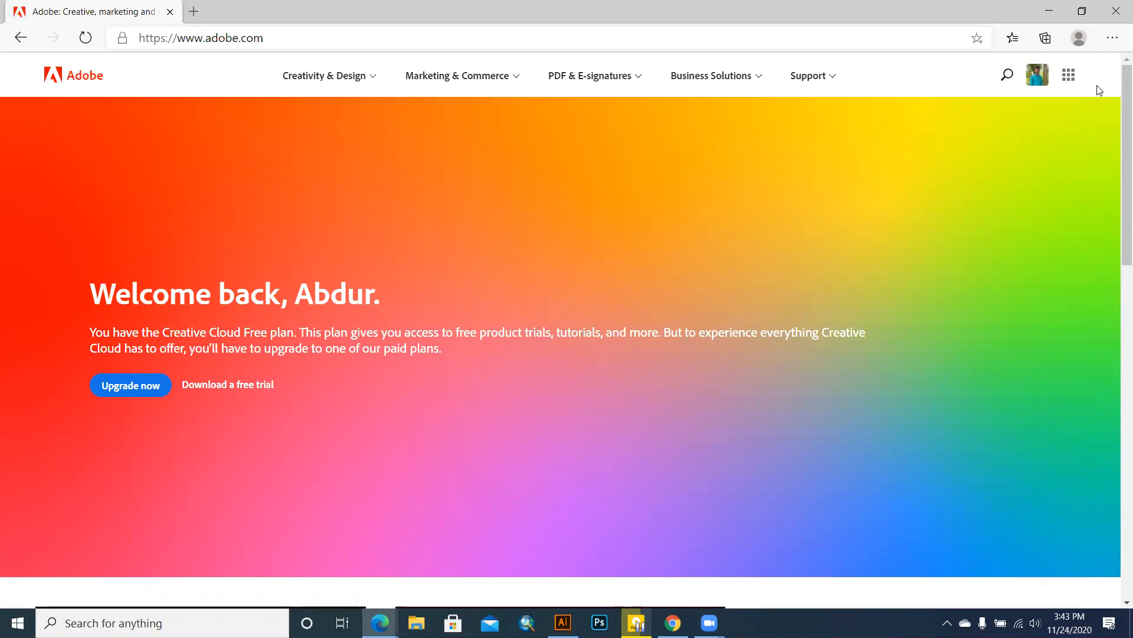
Step: Launch Behance from the Adobe web apps grid in a new tab, landing on the For You feed
{"action": "left_click", "coordinate": [1069, 79]}
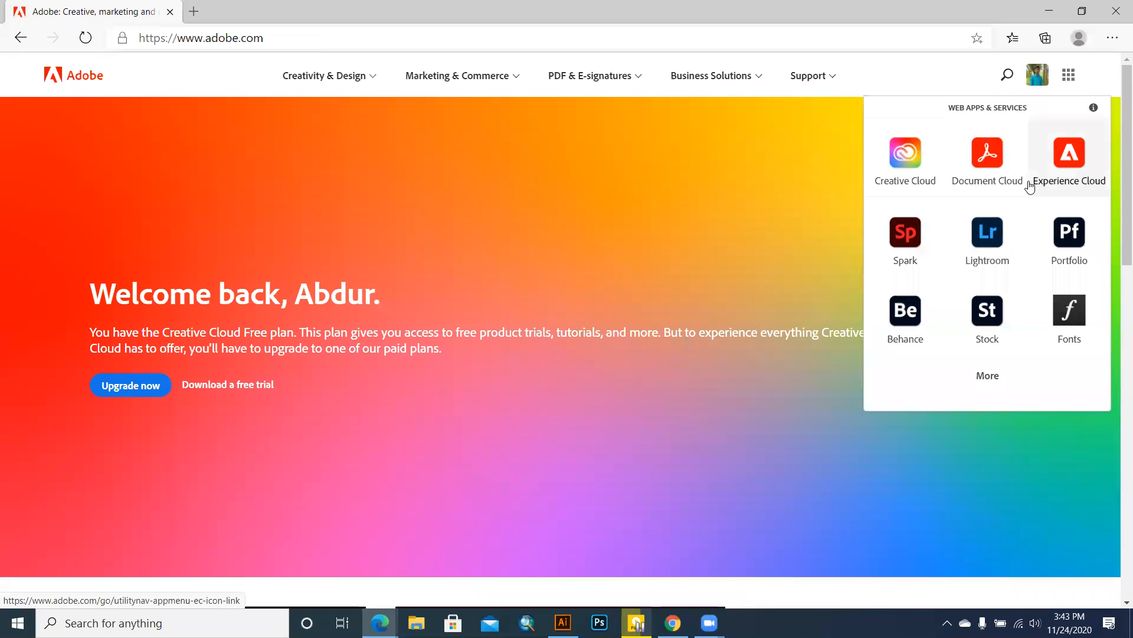
{"action": "scroll", "coordinate": [1029, 181], "scroll_direction": "down", "scroll_amount": 3}
{"action": "scroll", "coordinate": [1030, 181], "scroll_direction": "up", "scroll_amount": 3}
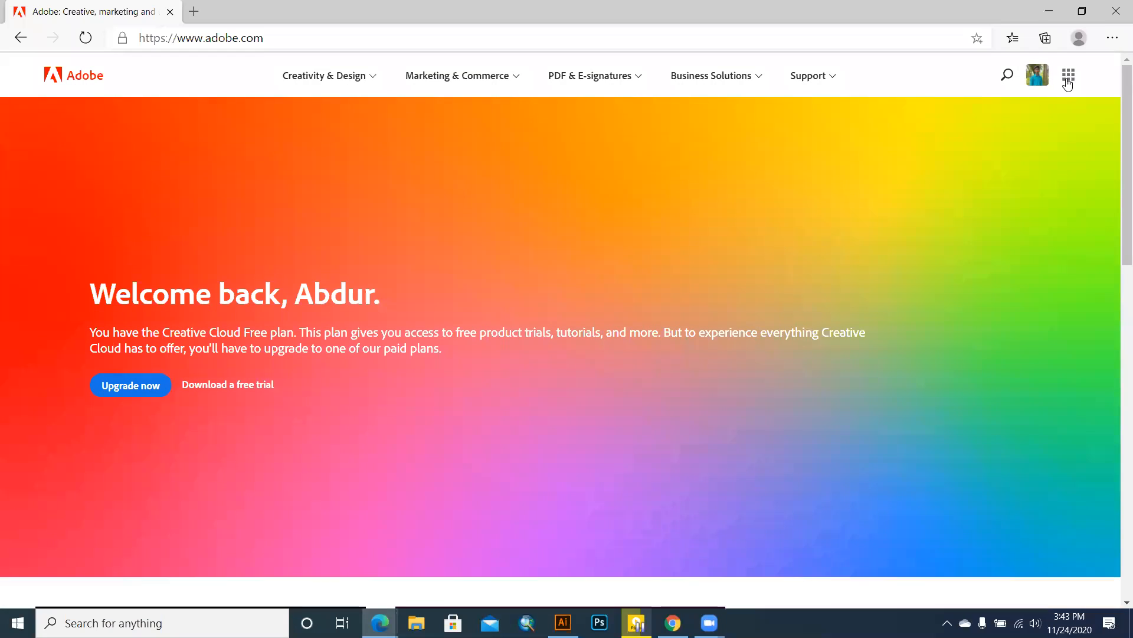
{"action": "left_click", "coordinate": [1068, 82]}
{"action": "left_click", "coordinate": [904, 321]}
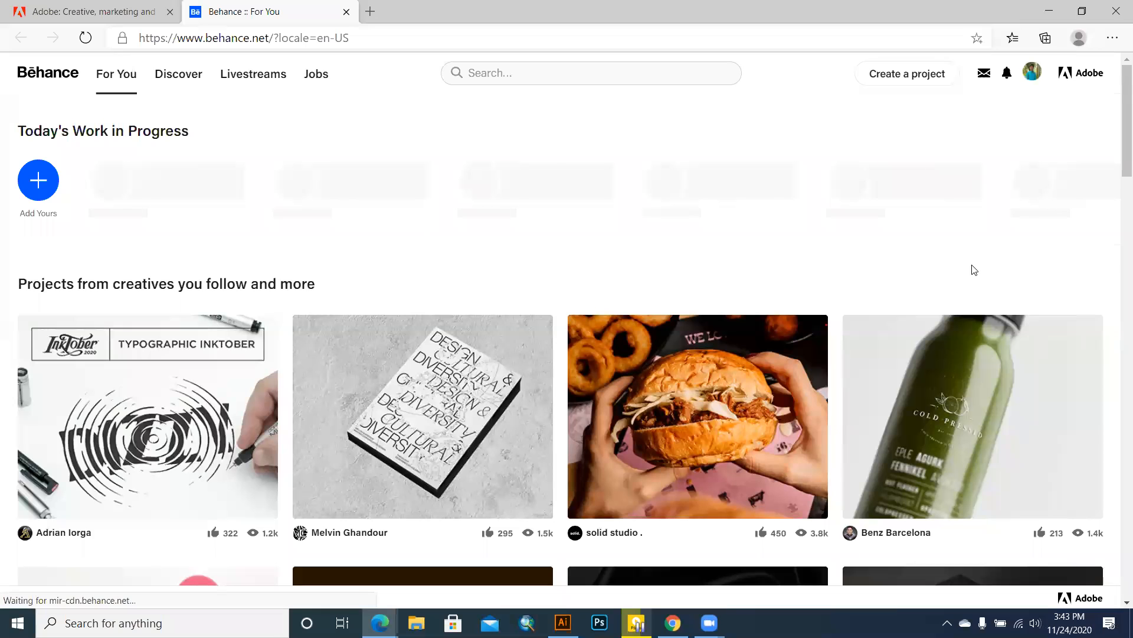
{"action": "mouse_move", "coordinate": [1031, 73]}
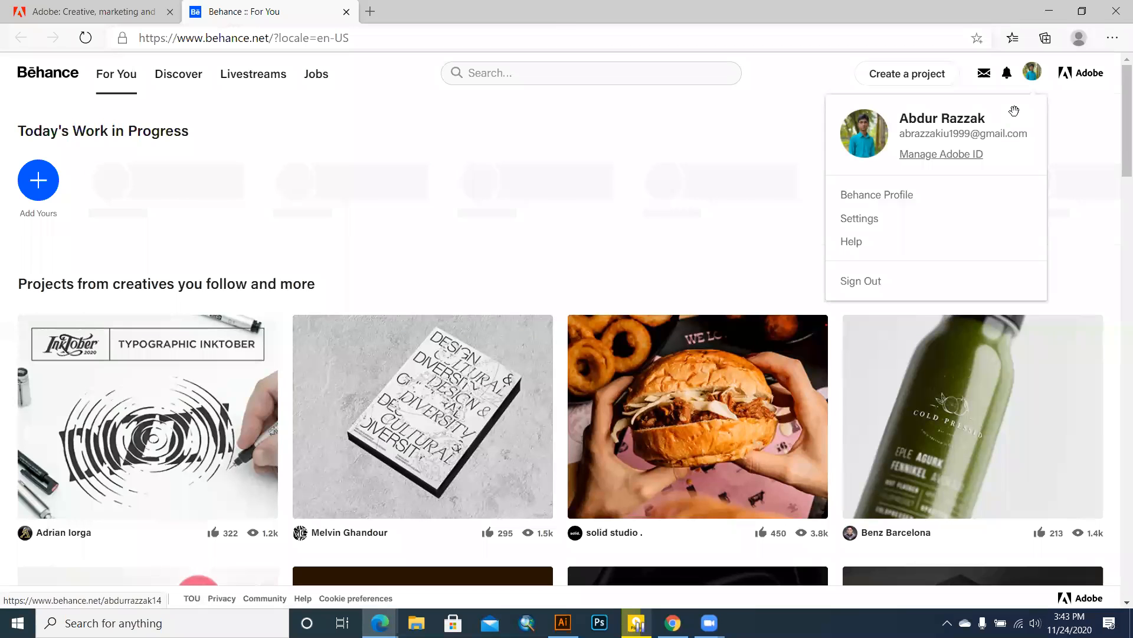
Step: View the Behance profile and its editor to confirm the new photo and ticked 'Add your profile photo' item
{"action": "left_click", "coordinate": [892, 200]}
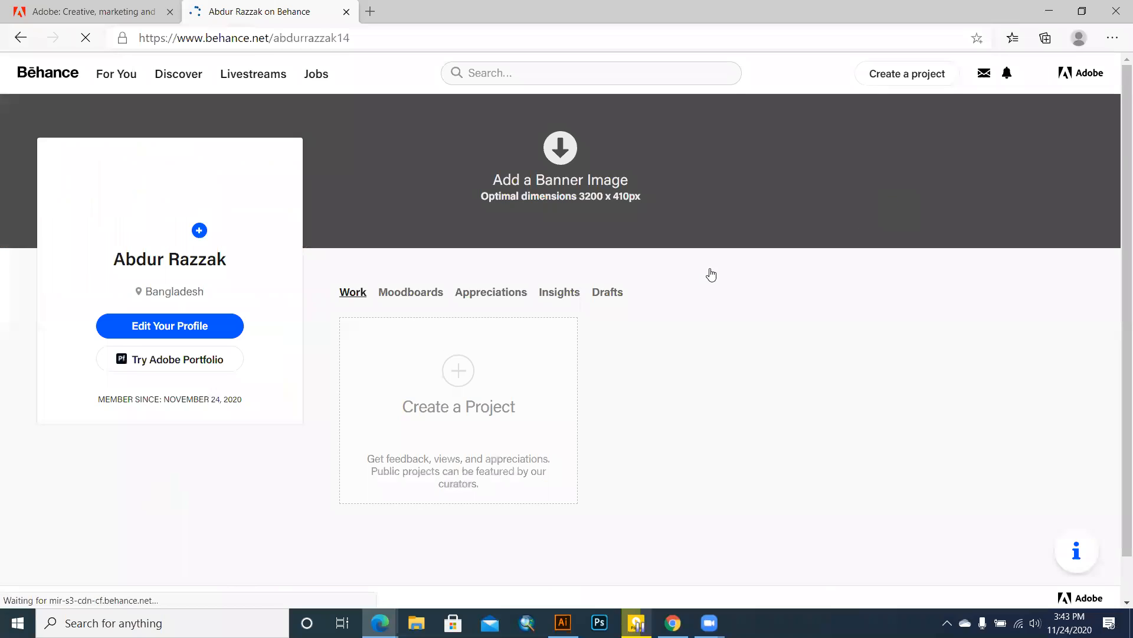
{"action": "left_click", "coordinate": [142, 335]}
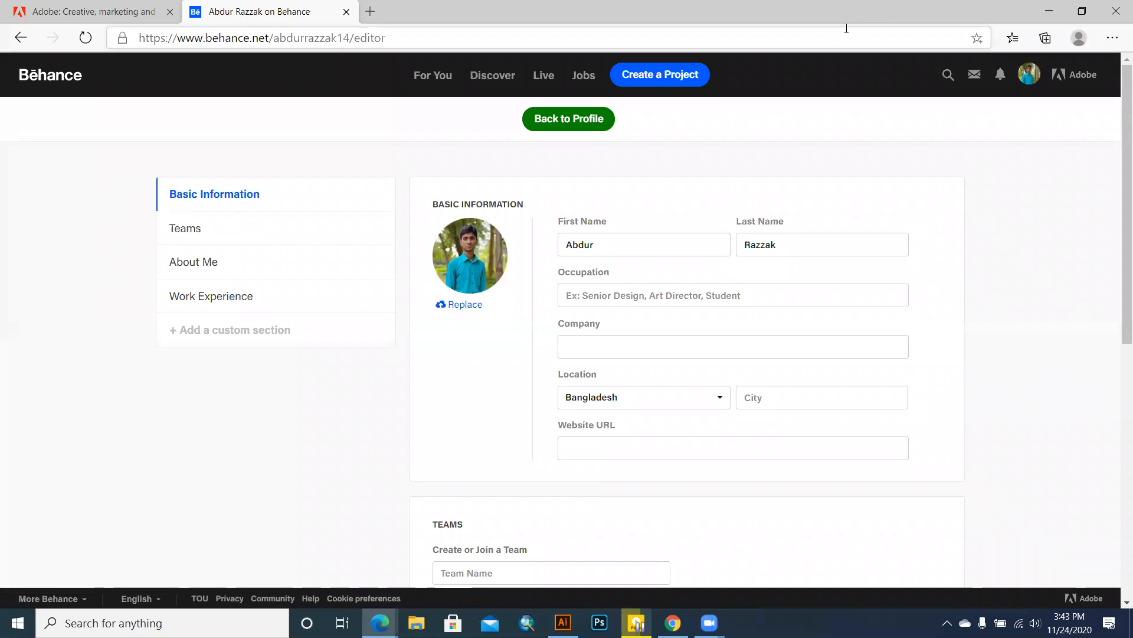
{"action": "mouse_move", "coordinate": [1051, 82]}
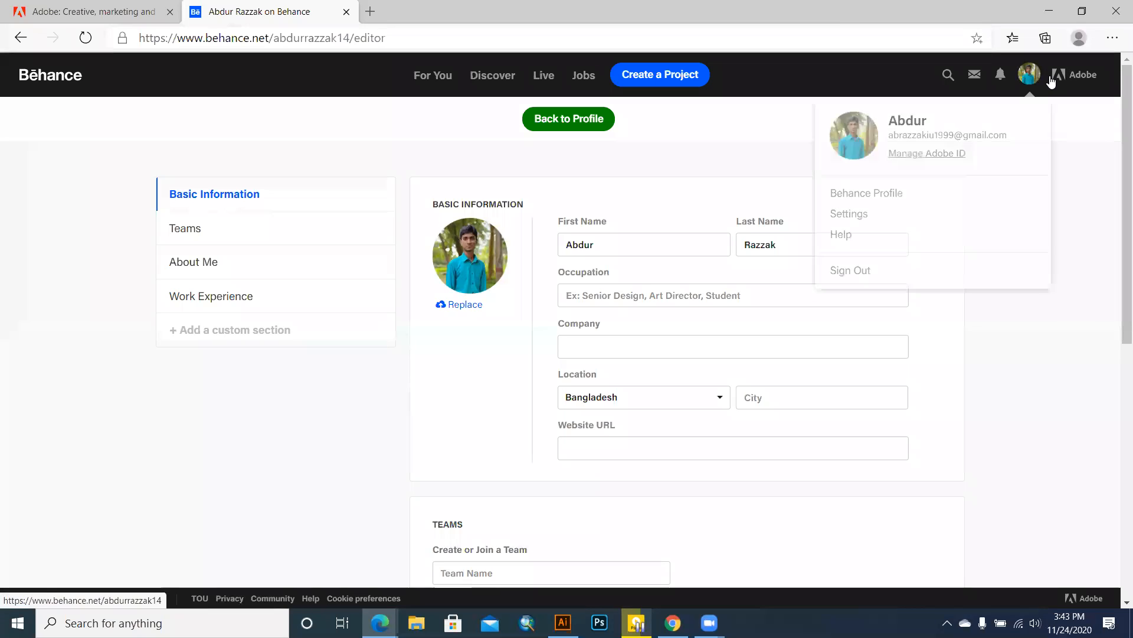
{"action": "left_click", "coordinate": [856, 213]}
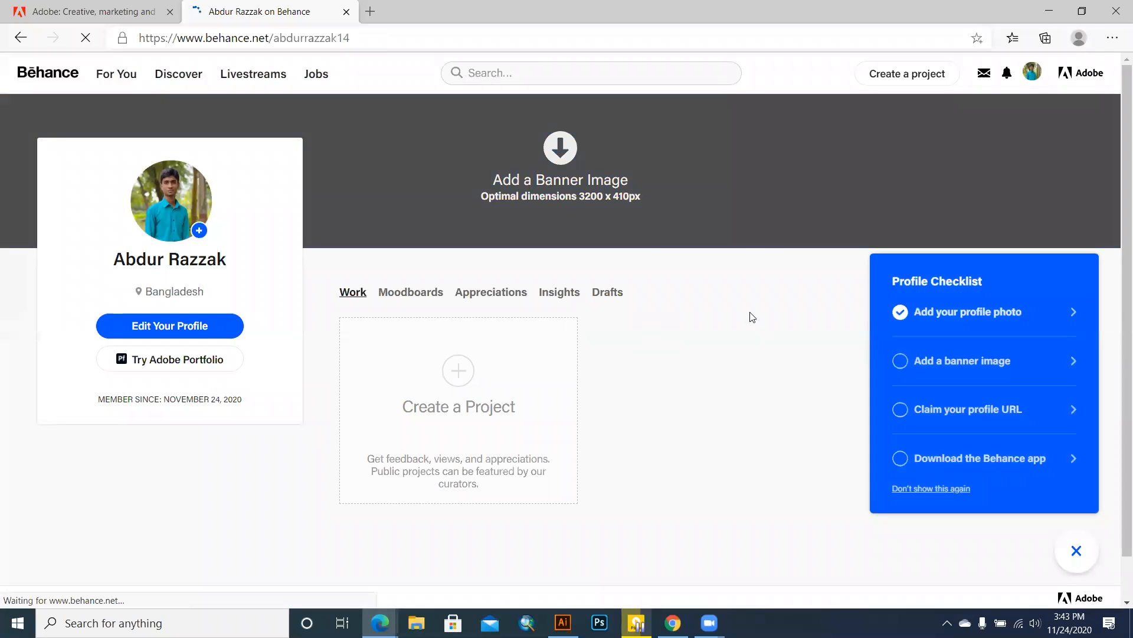
Step: Reopen Behance Account Settings on Account Information through the avatar menu's Settings entry
{"action": "mouse_move", "coordinate": [1032, 71]}
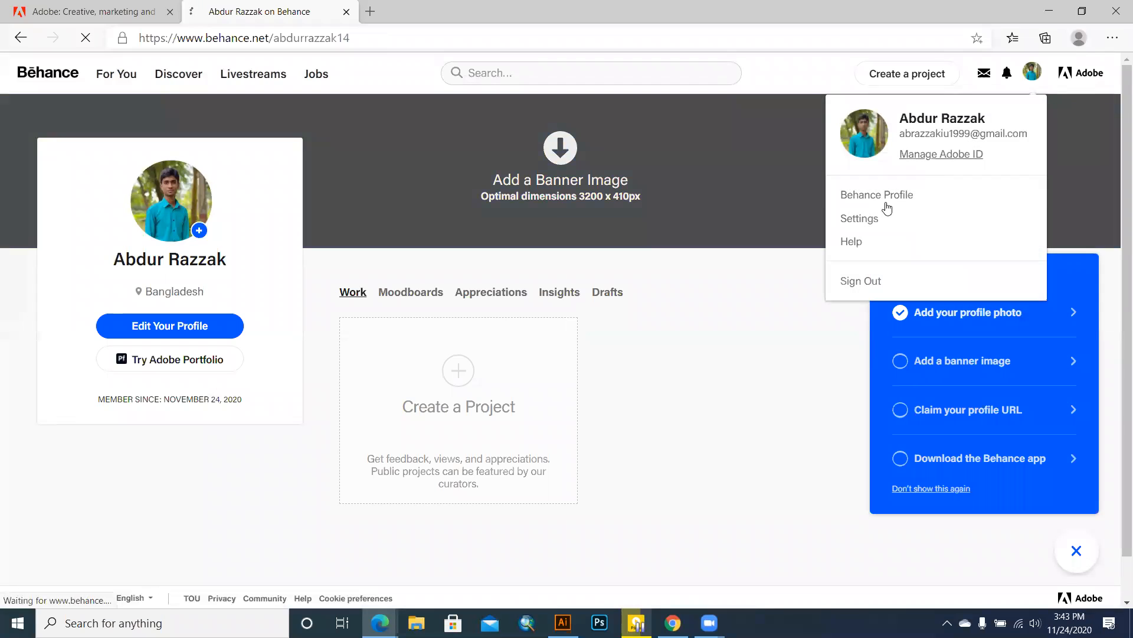
{"action": "left_click", "coordinate": [886, 204]}
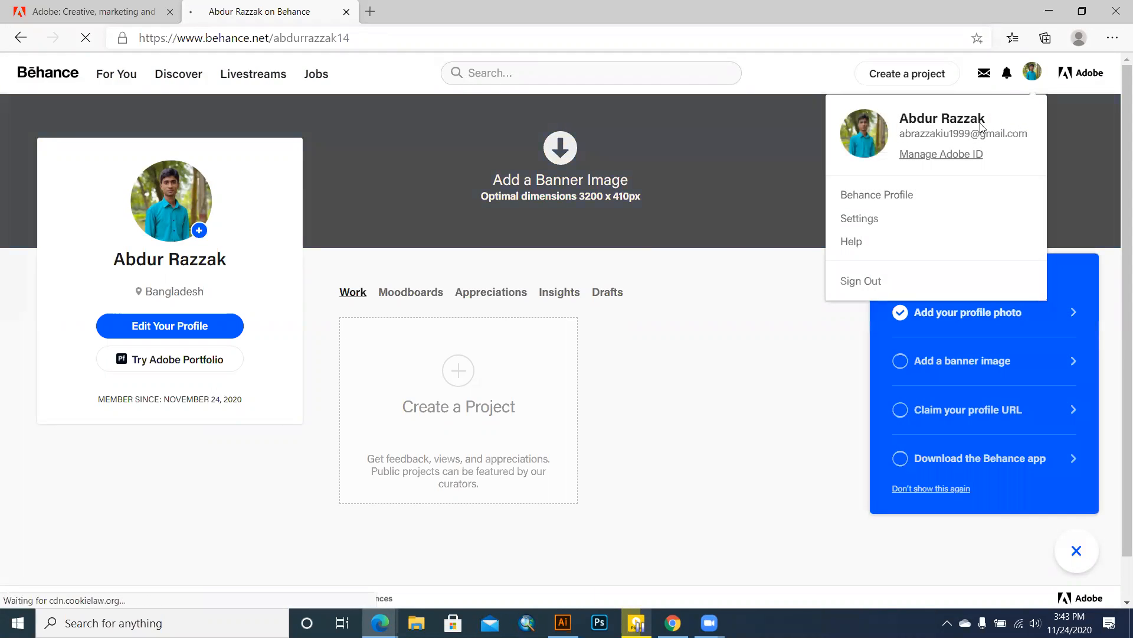
{"action": "left_click_drag", "start_coordinate": [981, 123], "coordinate": [875, 209]}
{"action": "mouse_move", "coordinate": [1053, 77]}
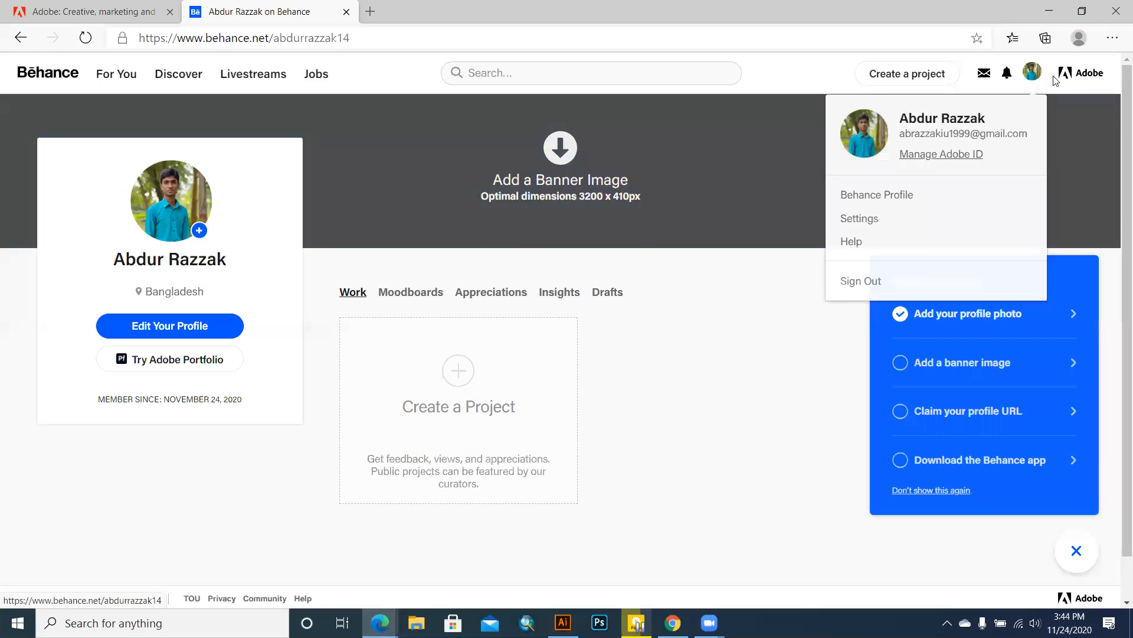
{"action": "left_click", "coordinate": [858, 221]}
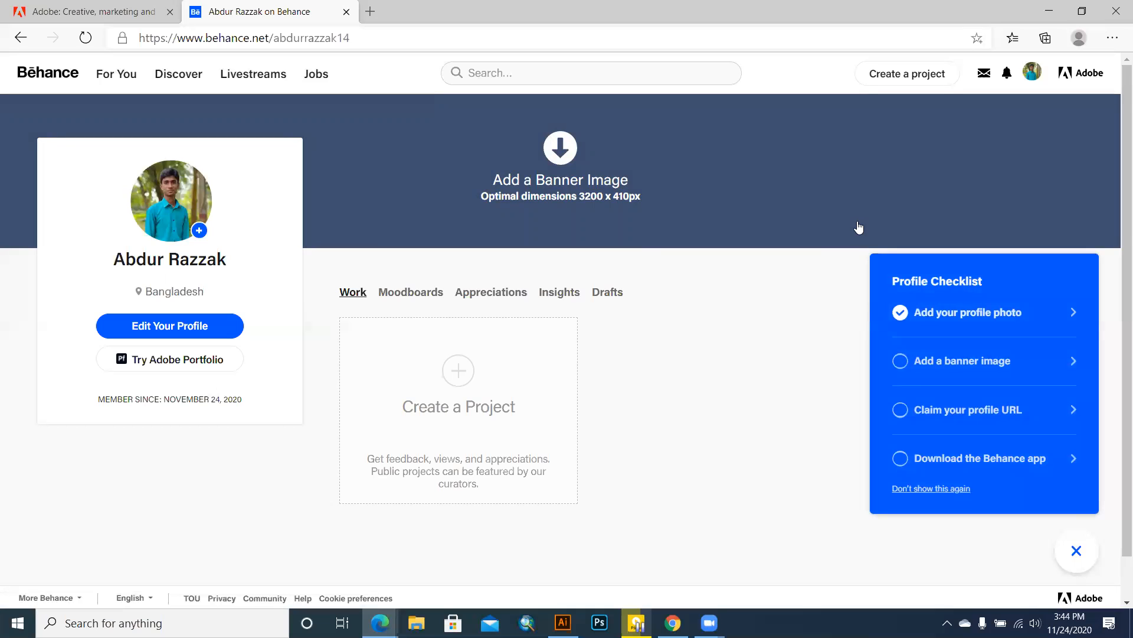
{"action": "mouse_move", "coordinate": [1053, 87]}
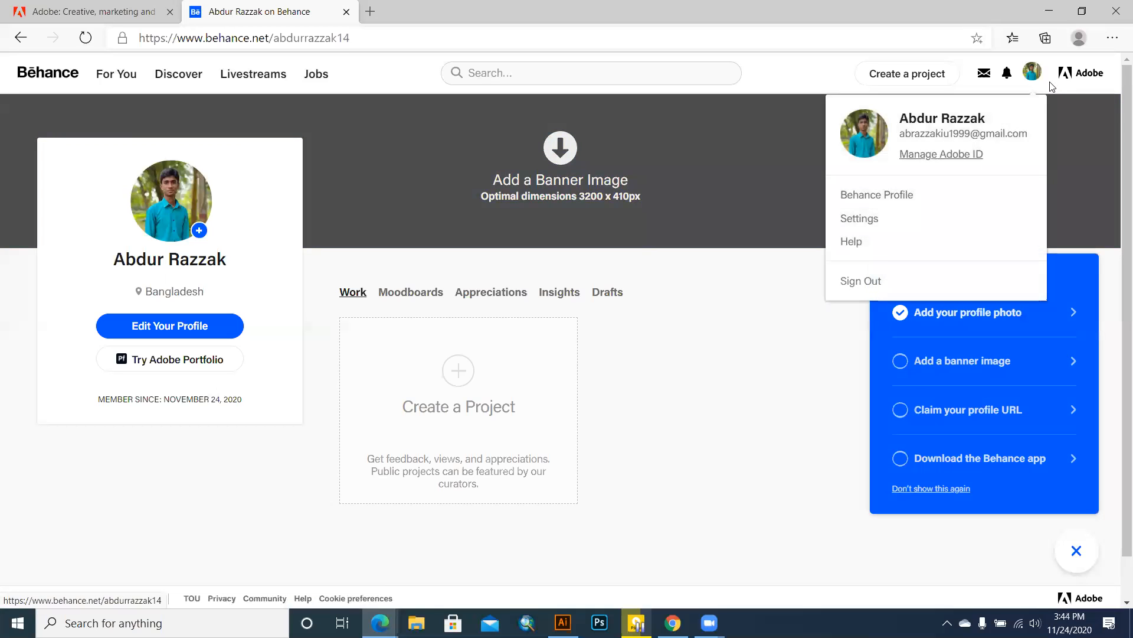
{"action": "left_click", "coordinate": [861, 218]}
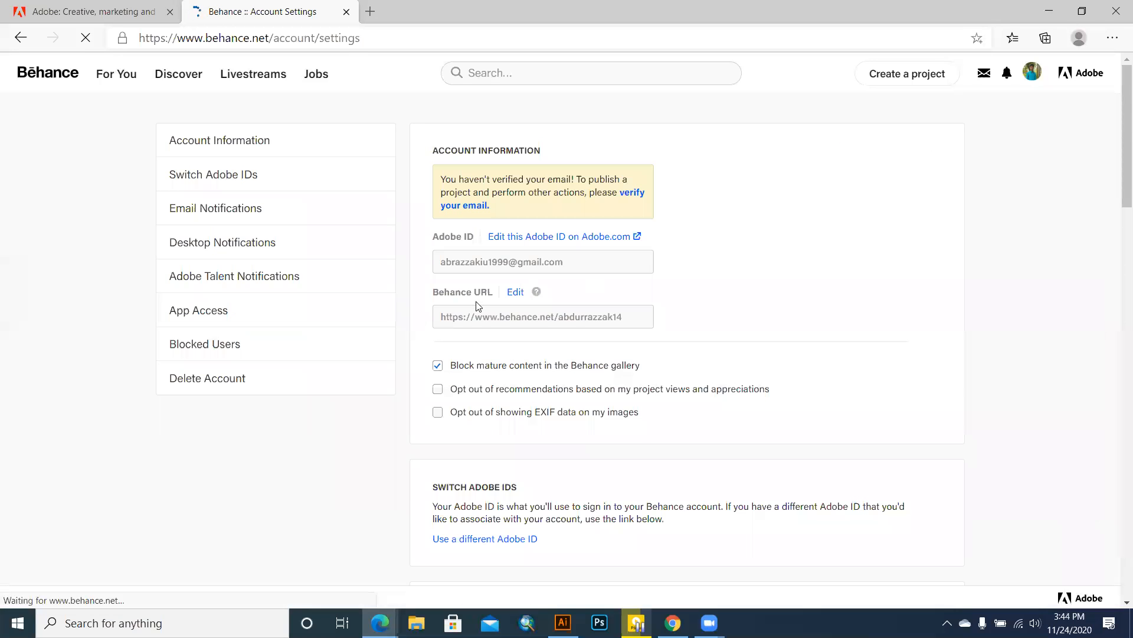
Step: Go to the Delete Account section and expand 'I want to delete my account'
{"action": "left_click", "coordinate": [303, 381]}
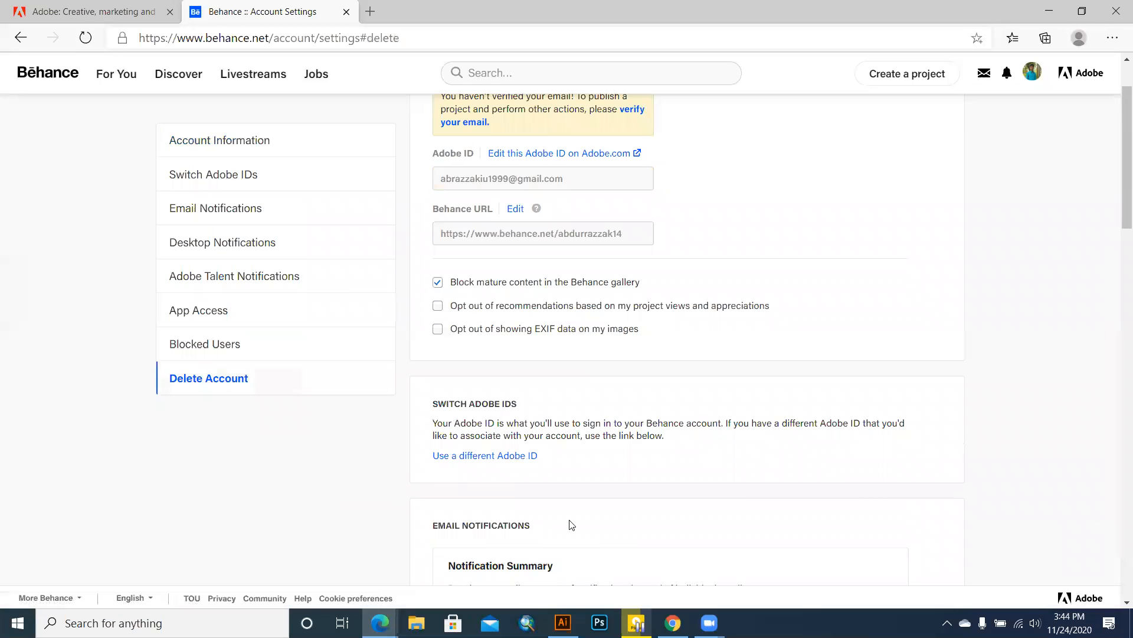
{"action": "scroll", "coordinate": [572, 524], "scroll_direction": "down", "scroll_amount": 15}
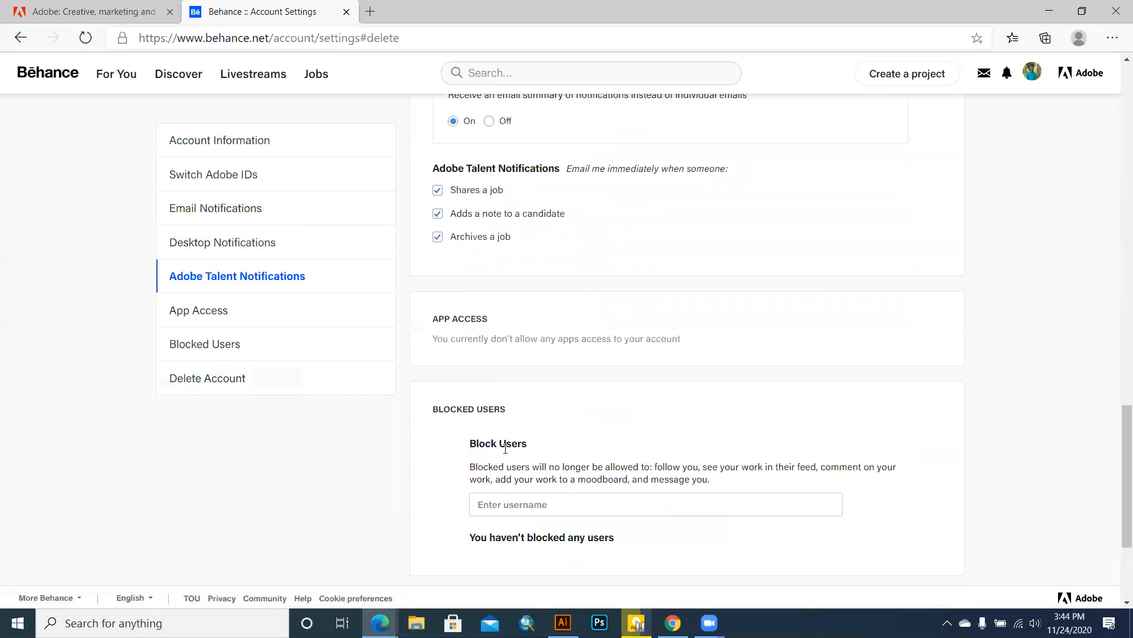
{"action": "scroll", "coordinate": [505, 448], "scroll_direction": "down", "scroll_amount": 3}
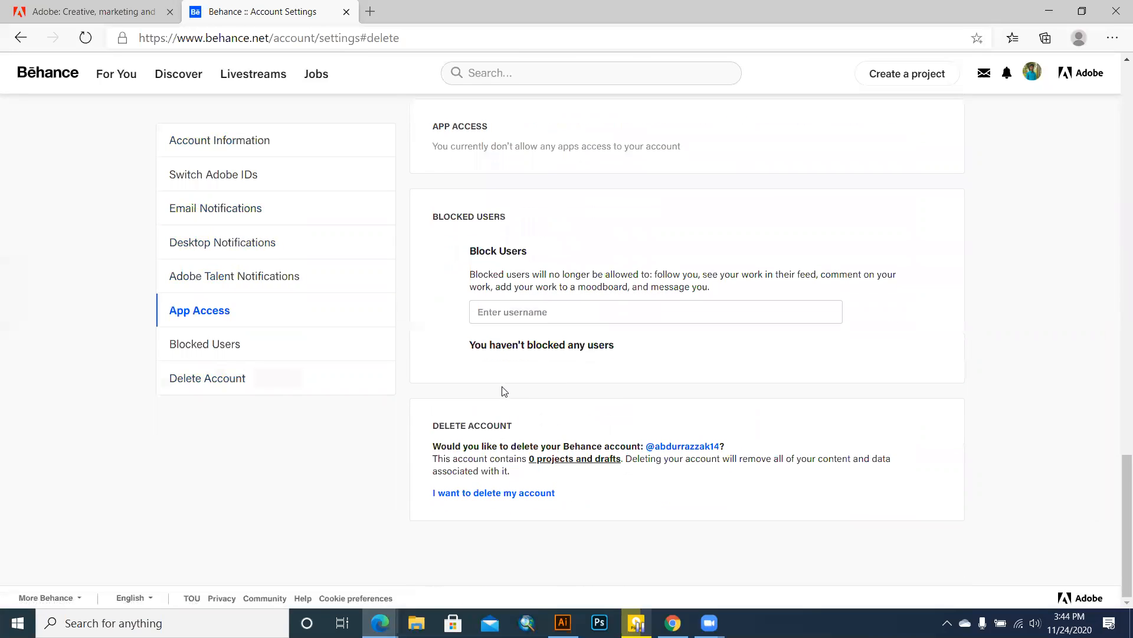
{"action": "left_click", "coordinate": [490, 494]}
Step: Tick the deletion agreement and enter your full name, without confirming the deletion
{"action": "scroll", "coordinate": [569, 463], "scroll_direction": "down", "scroll_amount": 4}
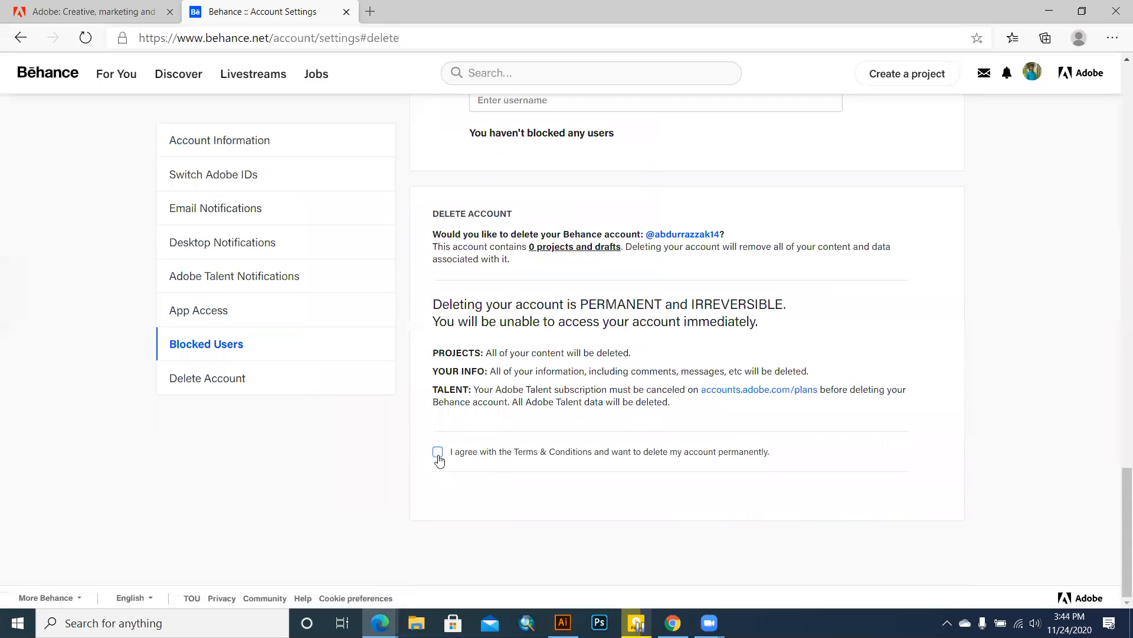
{"action": "left_click", "coordinate": [437, 452]}
{"action": "left_click", "coordinate": [506, 507]}
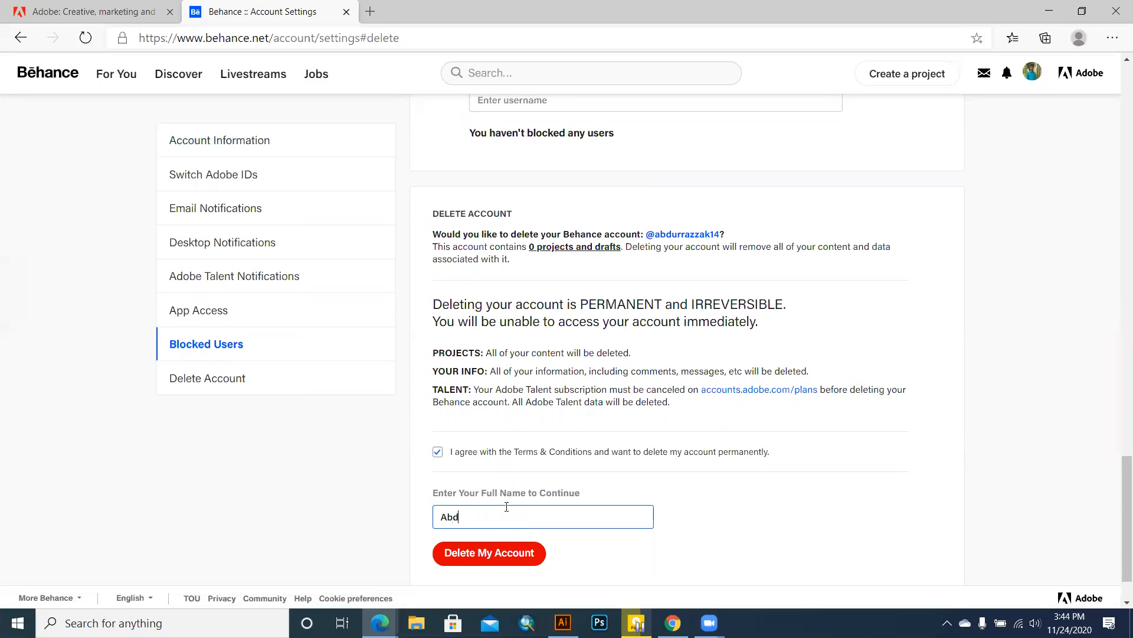
{"action": "scroll", "coordinate": [643, 565], "scroll_direction": "up", "scroll_amount": 10}
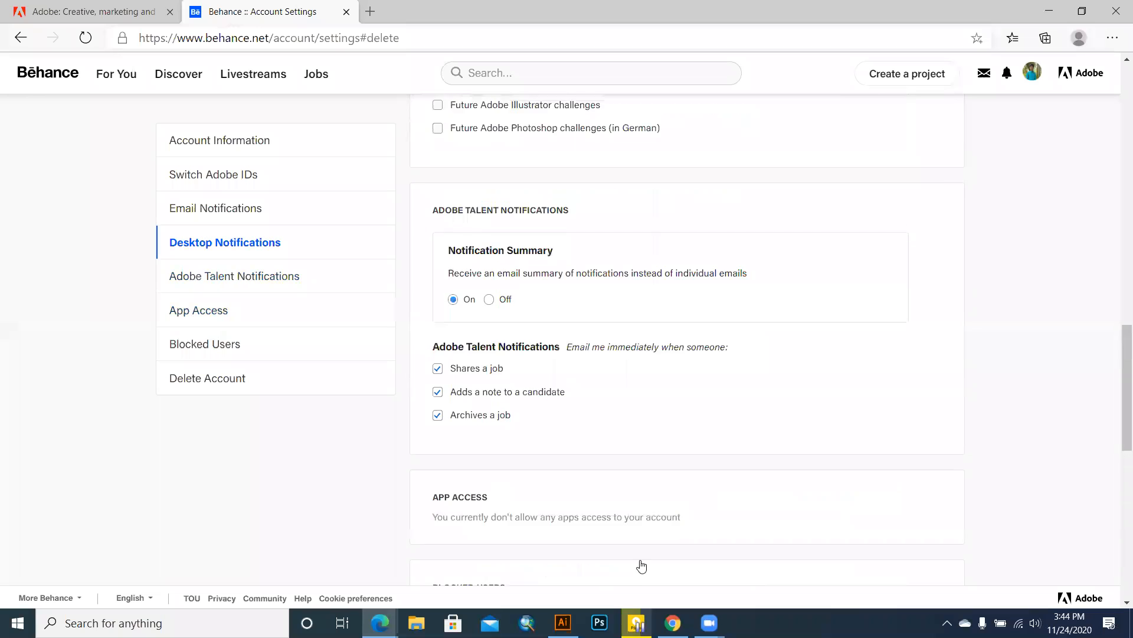
{"action": "scroll", "coordinate": [640, 560], "scroll_direction": "up", "scroll_amount": 10}
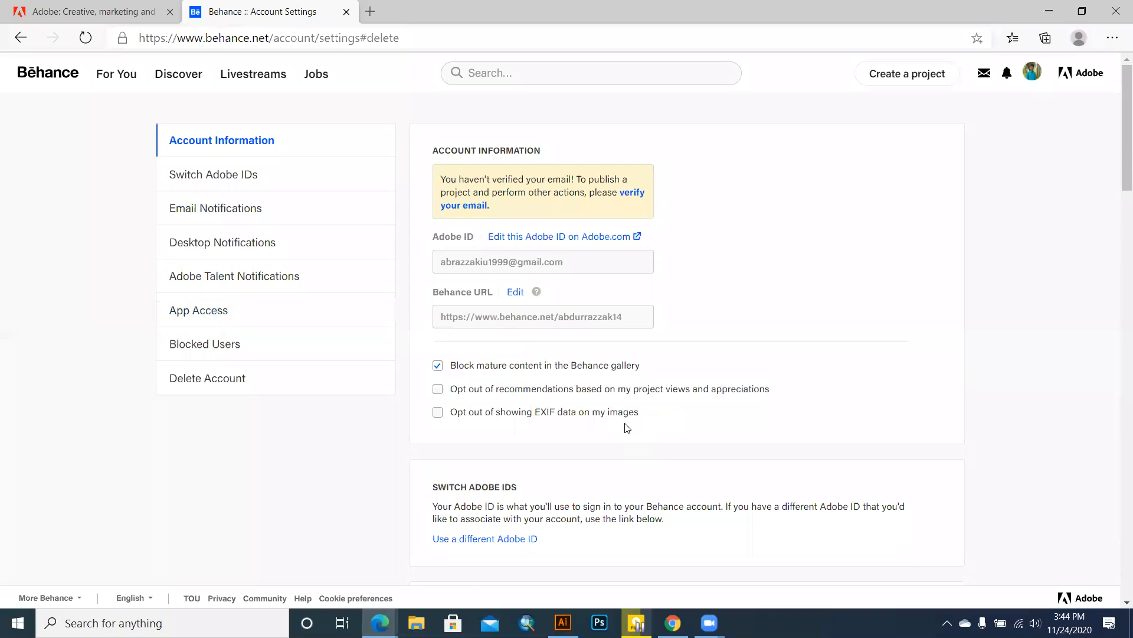
Step: Go to your Behance Profile from the avatar menu and choose Edit Your Profile
{"action": "mouse_move", "coordinate": [1032, 72]}
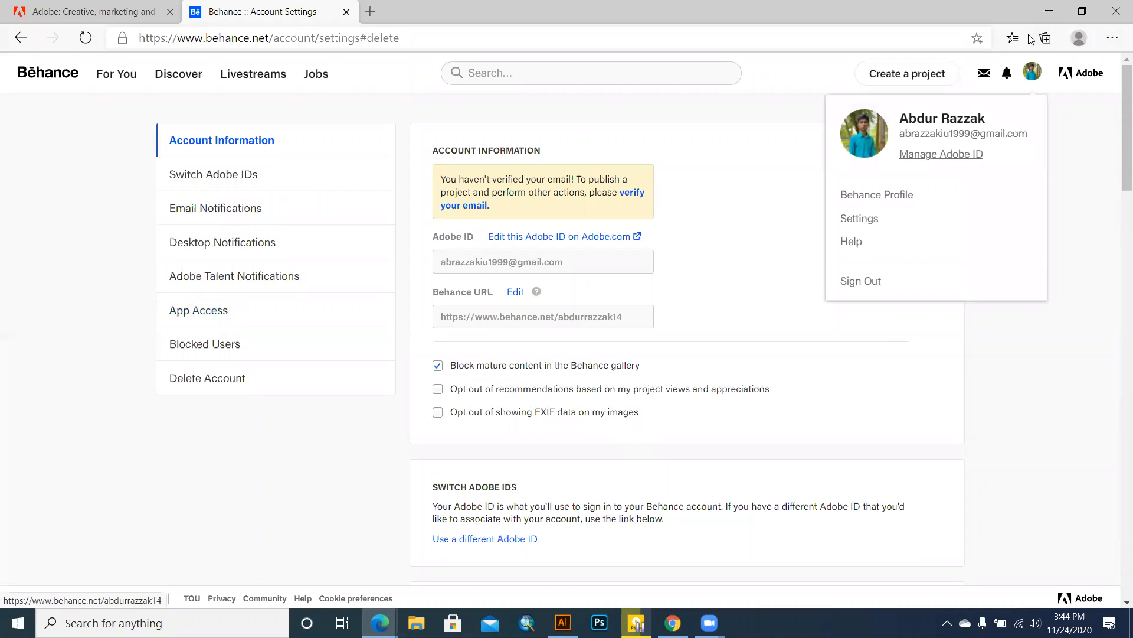
{"action": "left_click", "coordinate": [863, 195]}
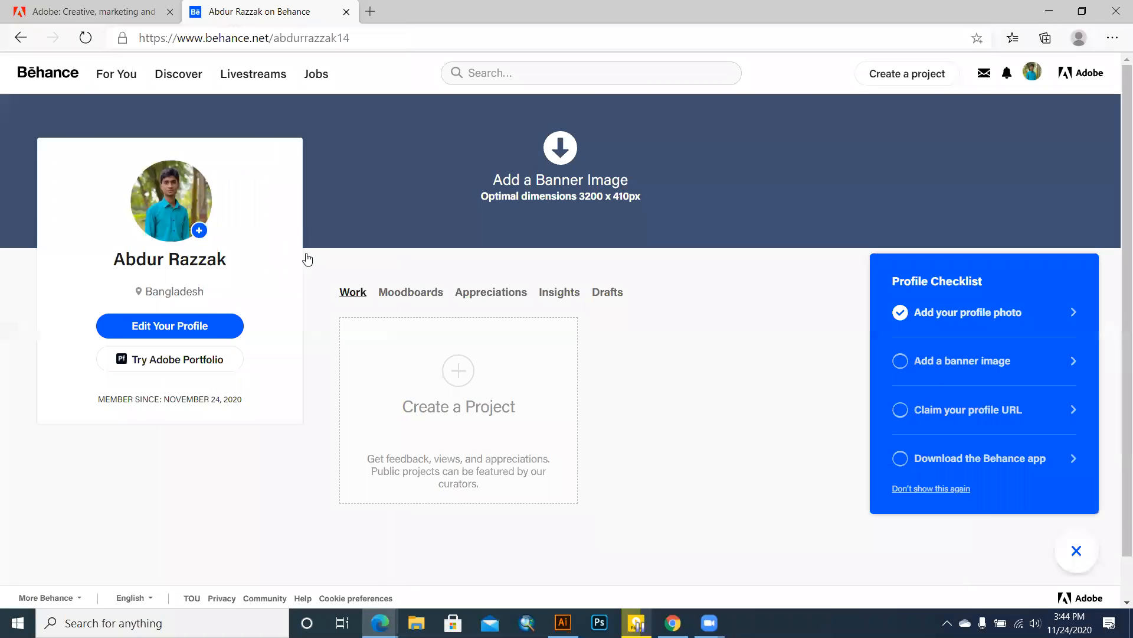
{"action": "left_click", "coordinate": [176, 333]}
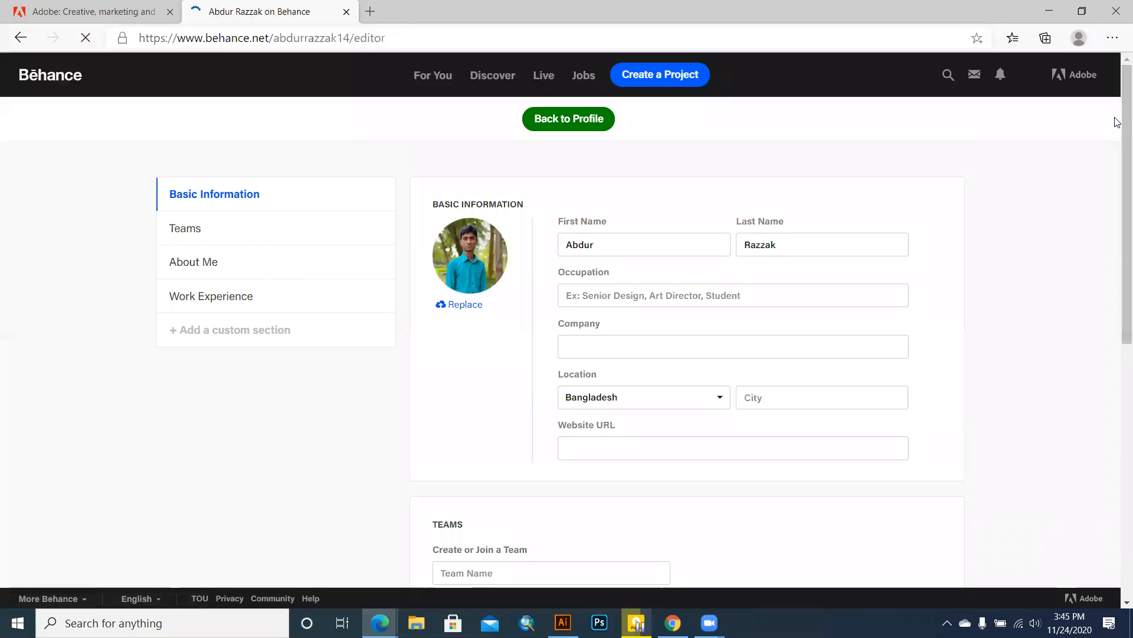